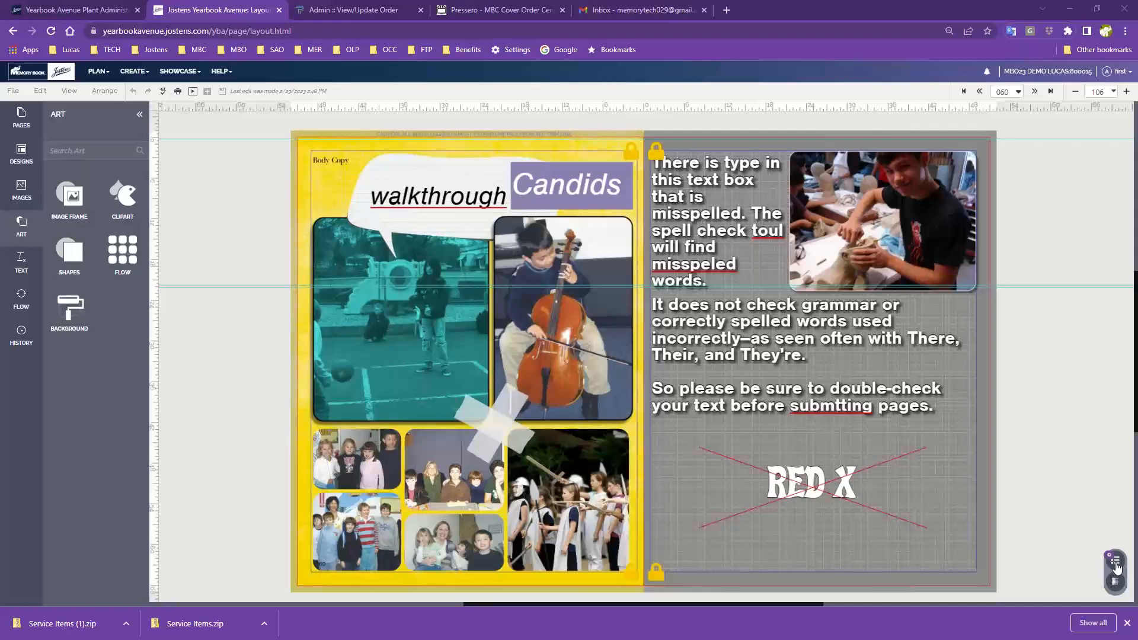
- Show the preflight checks for the page 060–061 spread and set the browser zoom to 100%
left_click(1115, 561)
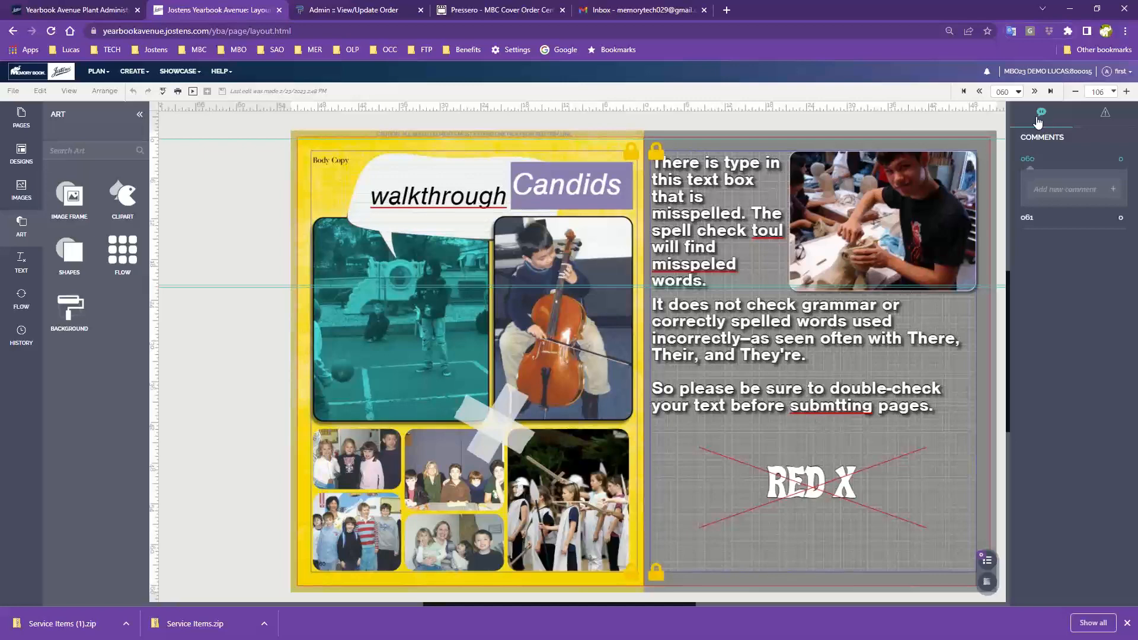
left_click(1106, 116)
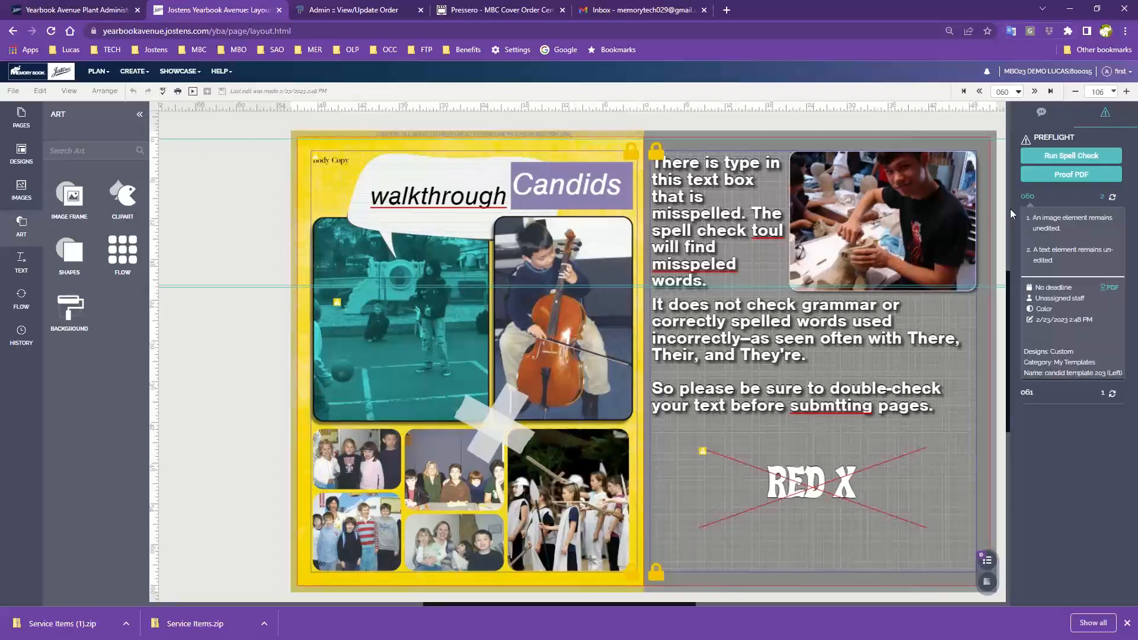
left_click(1125, 31)
left_click(1088, 141)
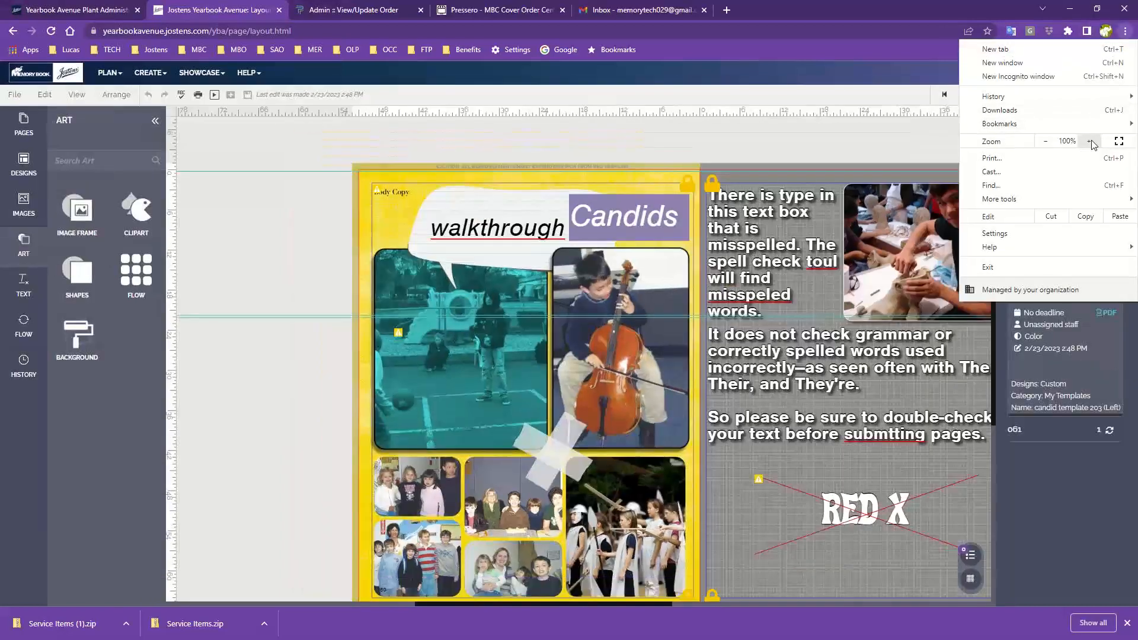
left_click(921, 151)
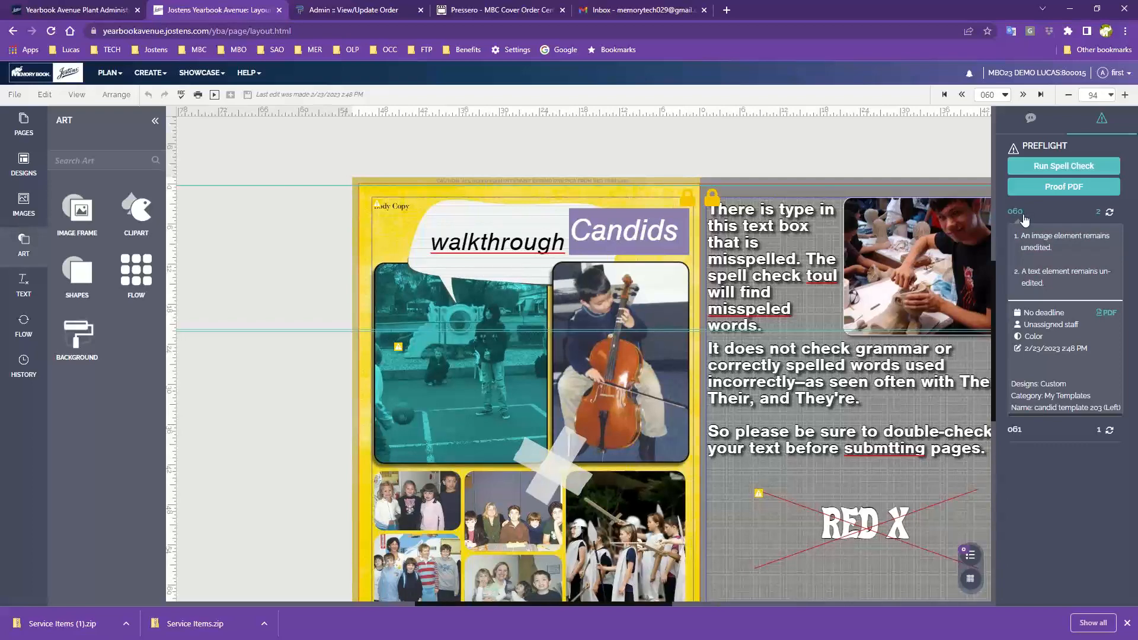
- Review the preflight warnings of page 061 and page 060, and locate page 060's unedited image element
left_click(1047, 431)
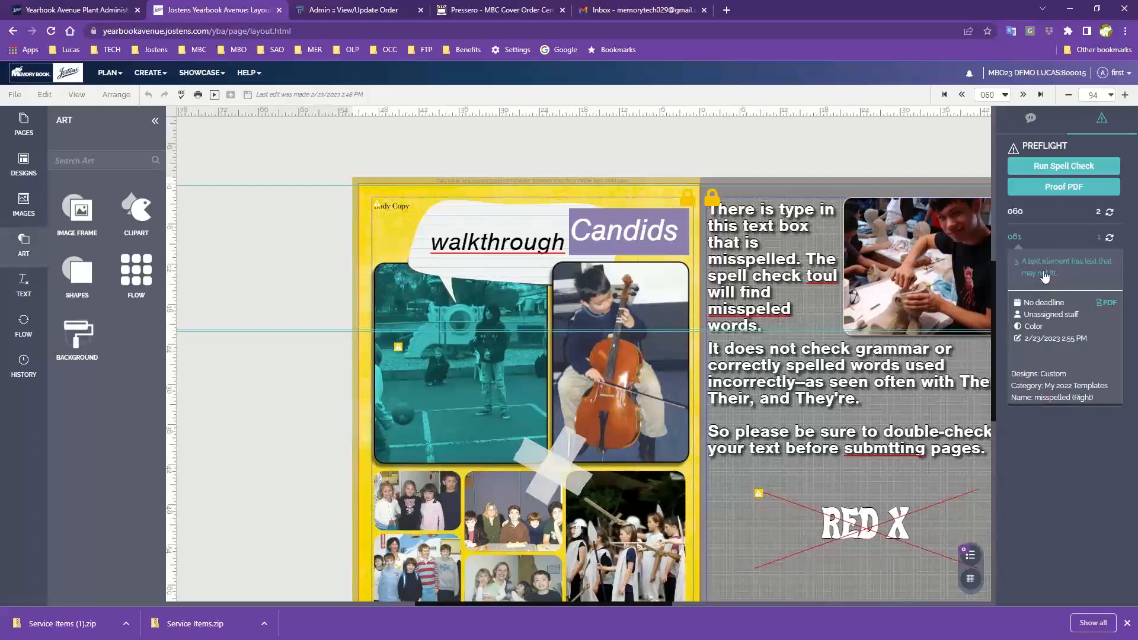
left_click(1060, 210)
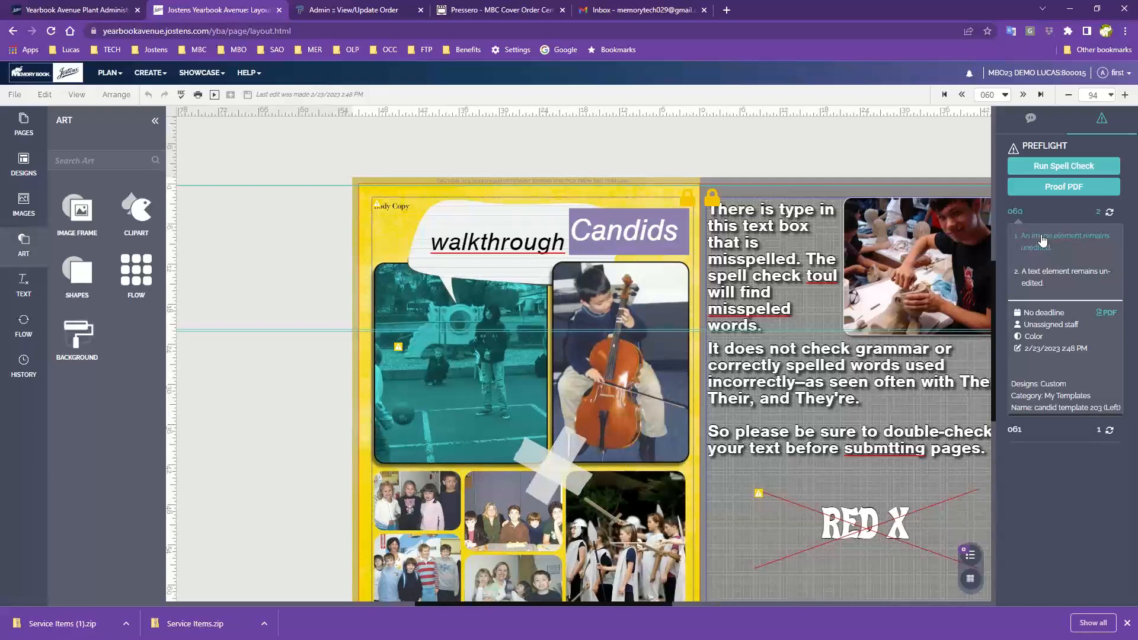
left_click(1042, 240)
- Switch to the same spread in Layout Pro on the plant administration site and show its preflight checks
left_click(47, 13)
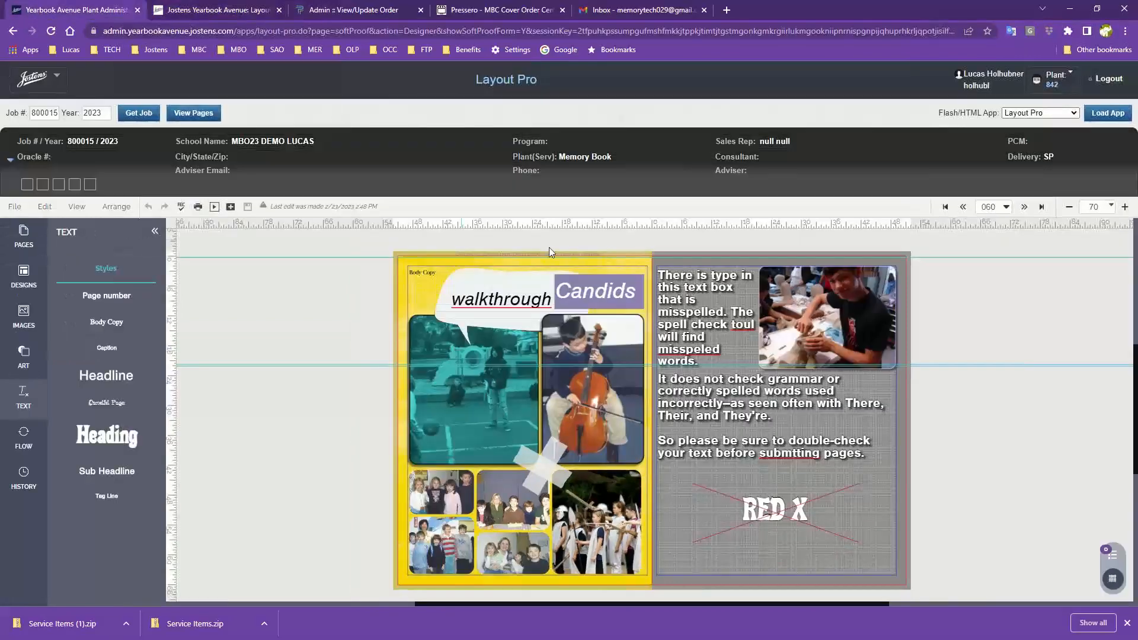
left_click(1112, 557)
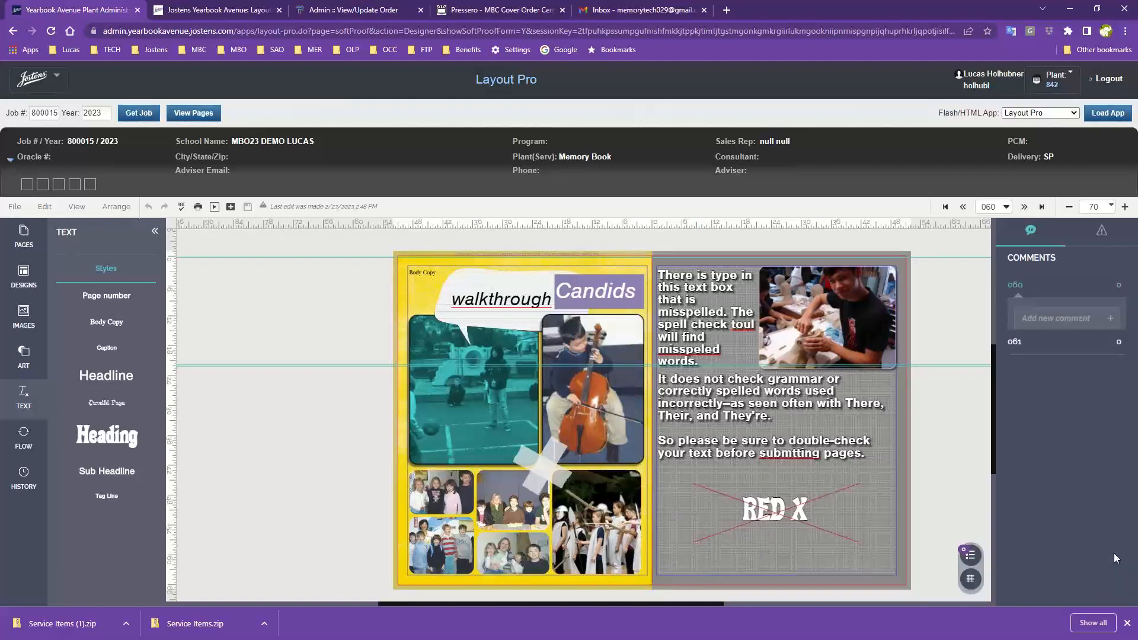
left_click(1102, 234)
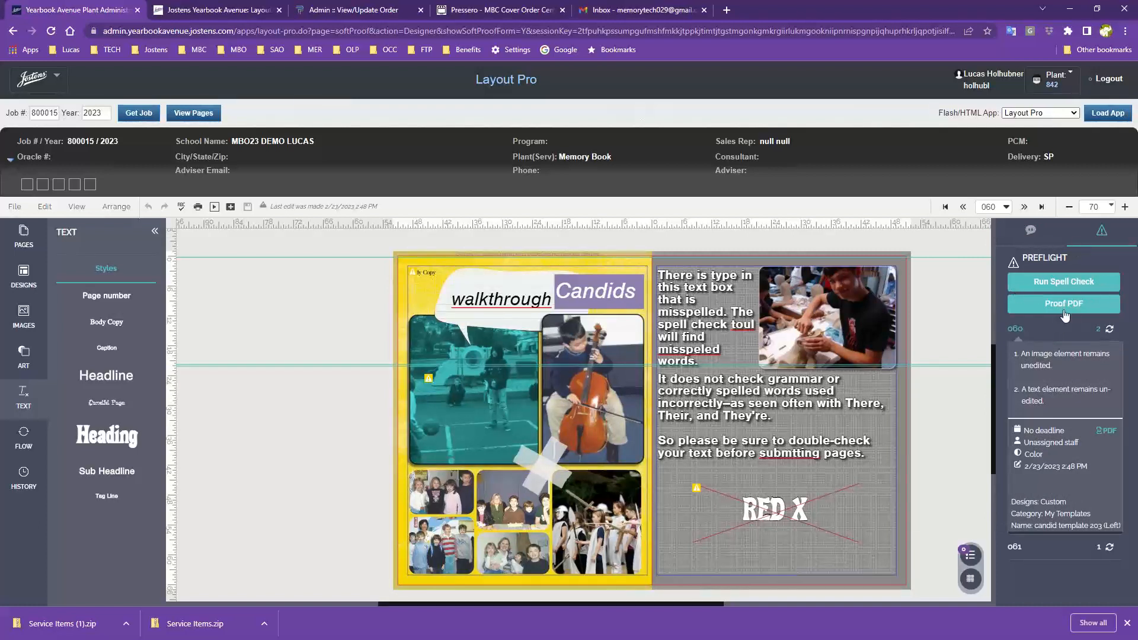
- Delete the unedited image element flagged on page 060 and save the spread
left_click(1047, 359)
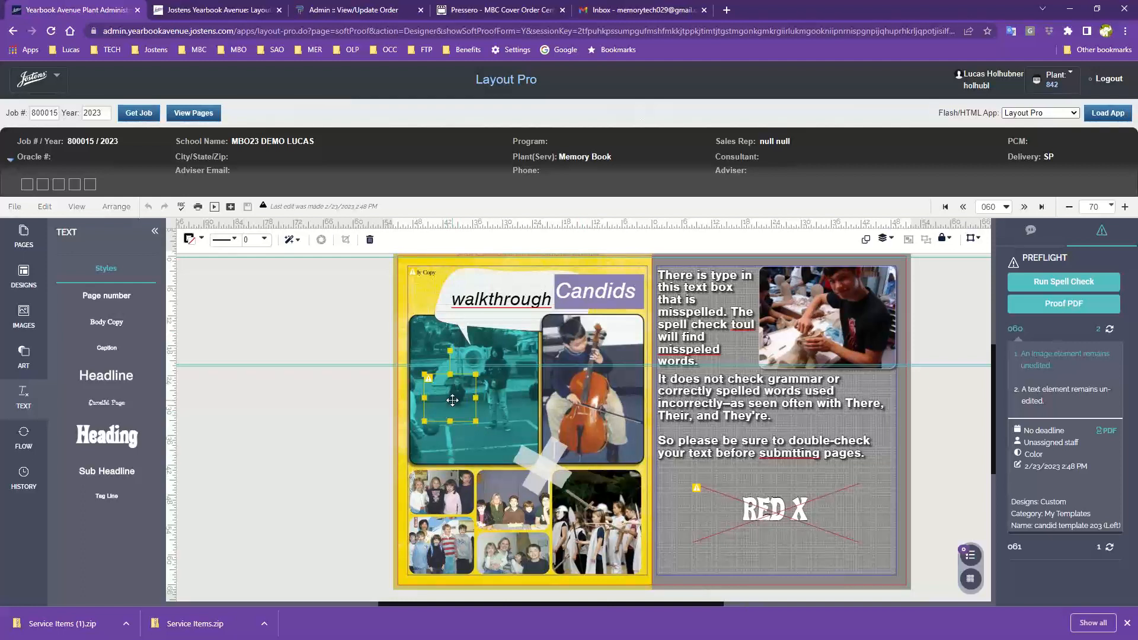
key("Delete")
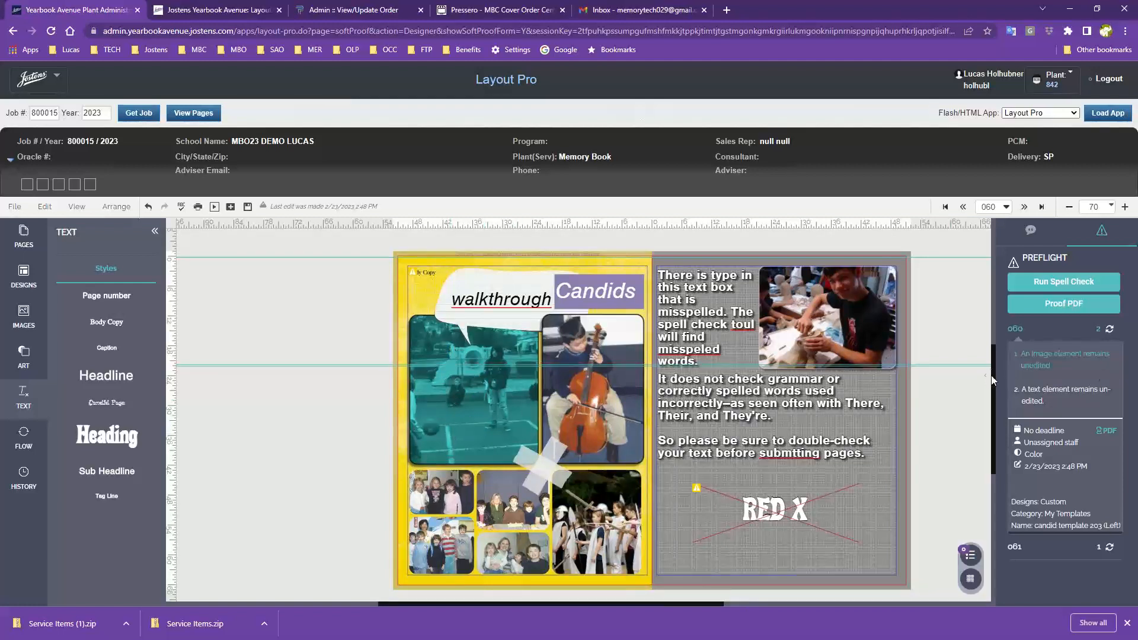
left_click(249, 207)
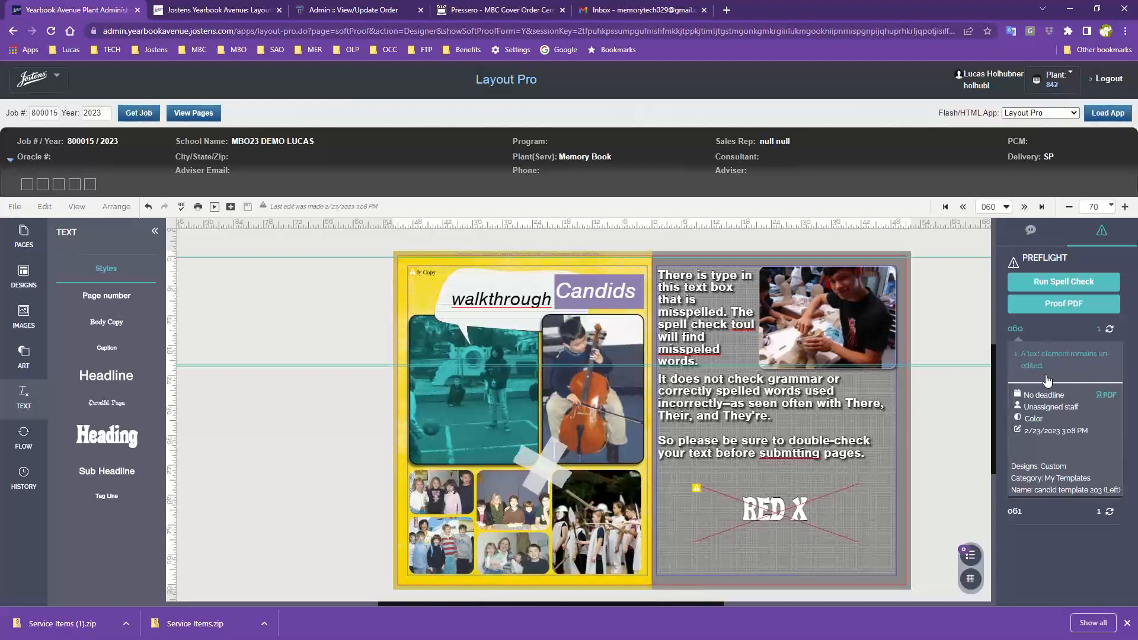
- Undo the image element's deletion and save the spread again
left_click(149, 208)
left_click(282, 482)
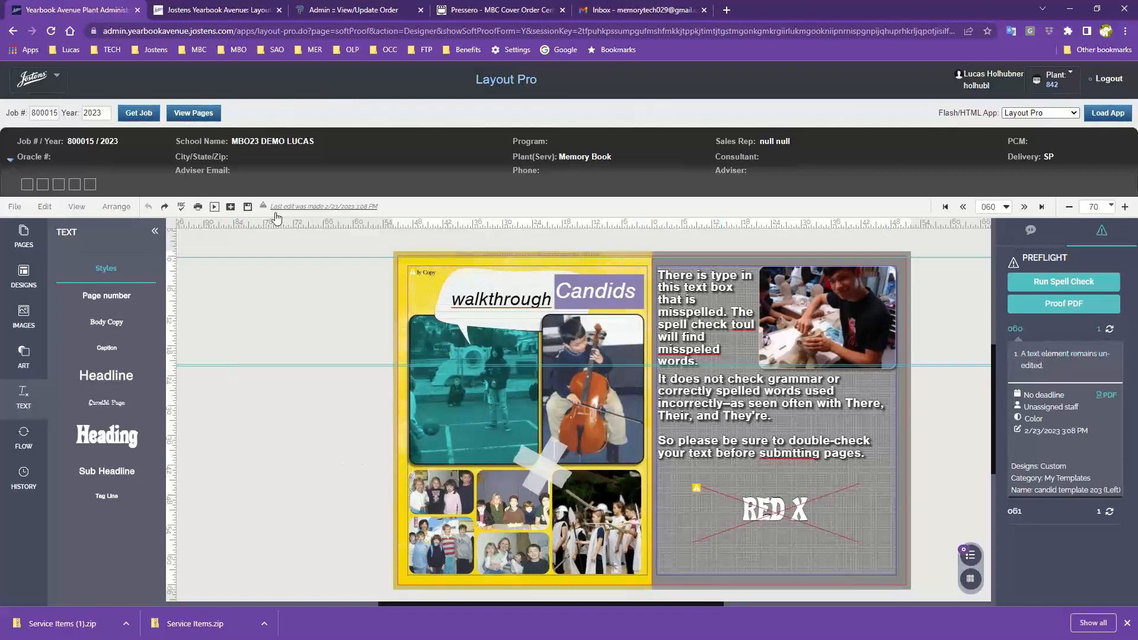
left_click(248, 206)
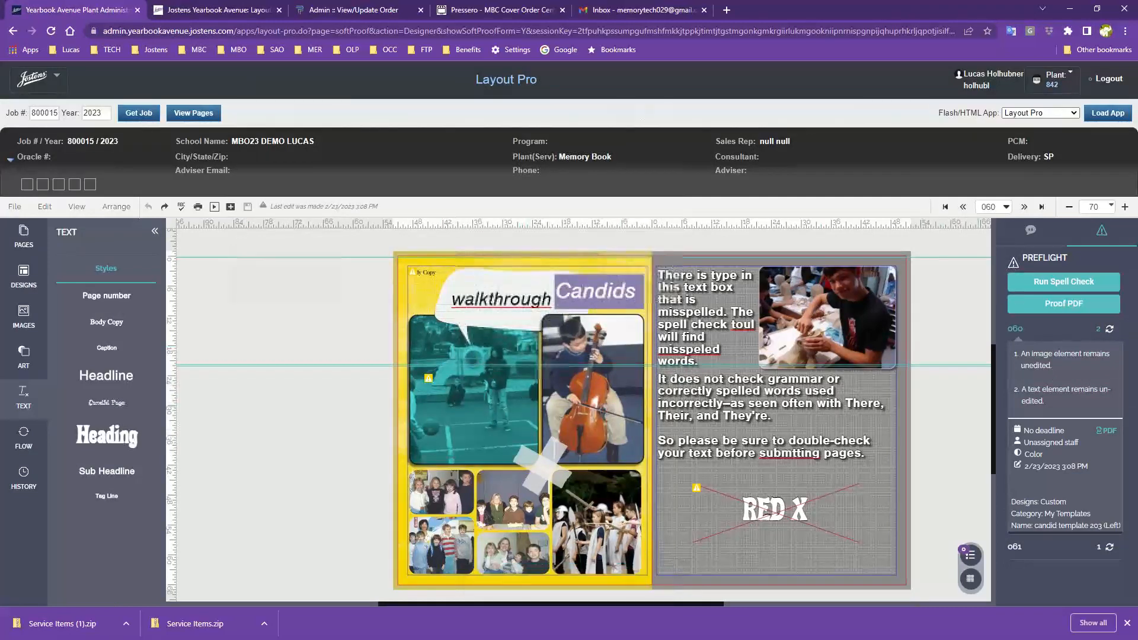
- Bring the flagged image element hidden behind page 060's teal playground photo to the front
left_click(1041, 359)
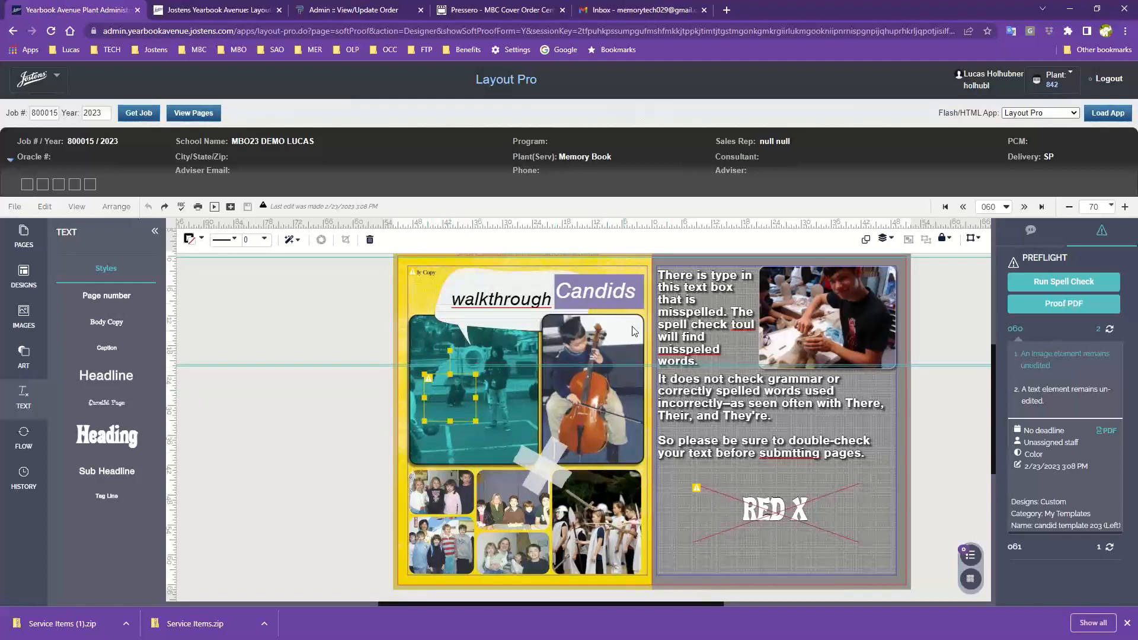
left_click(886, 239)
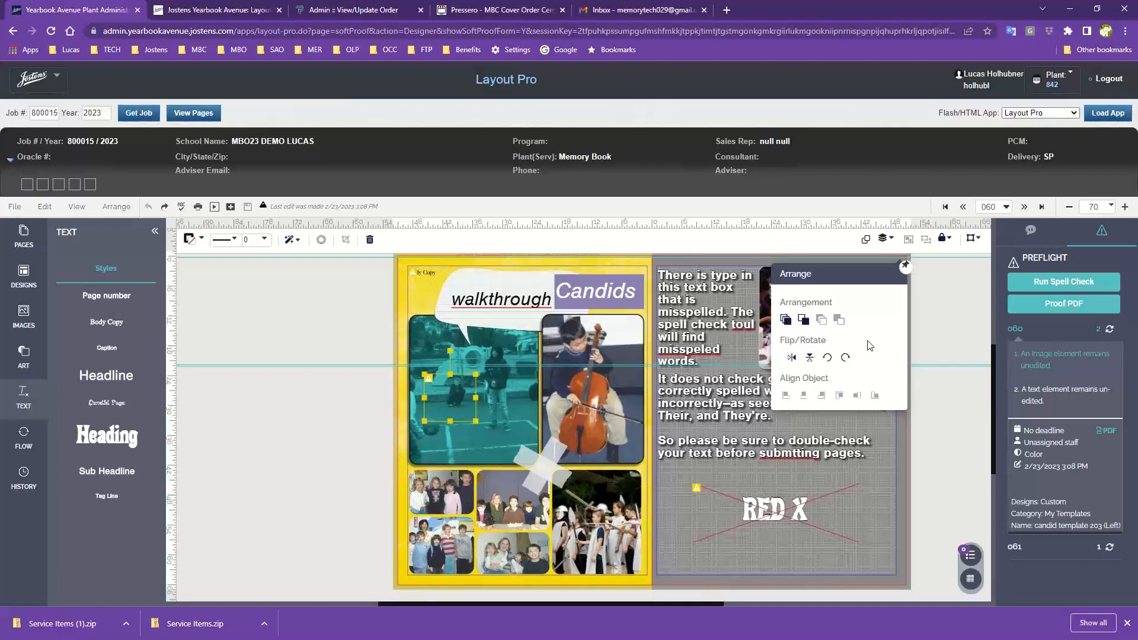
left_click(785, 320)
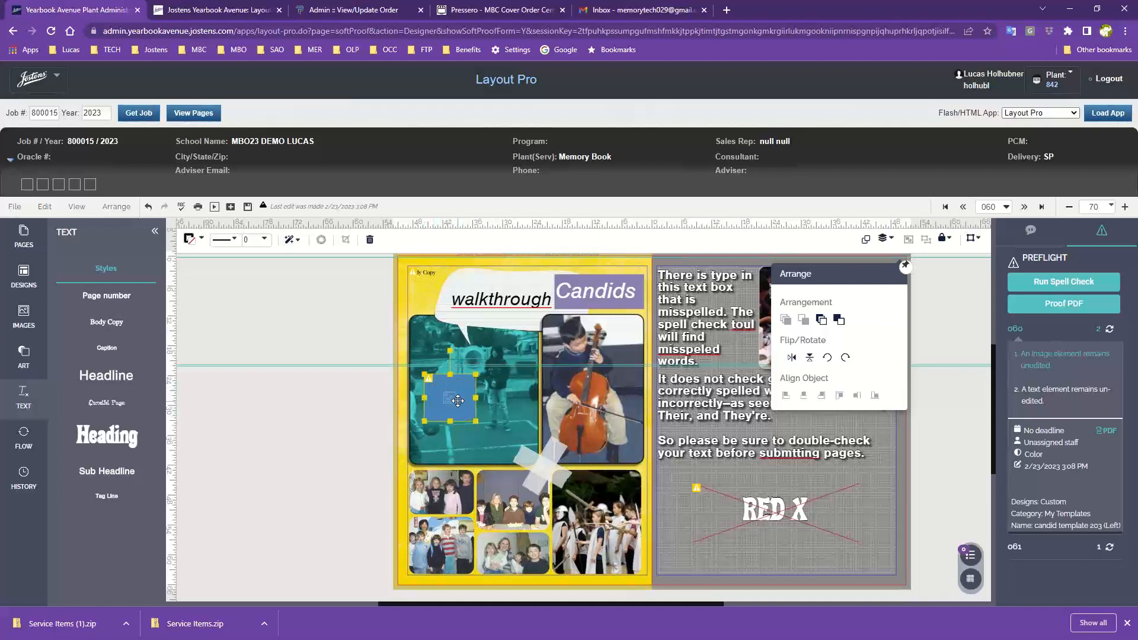
left_click(666, 486)
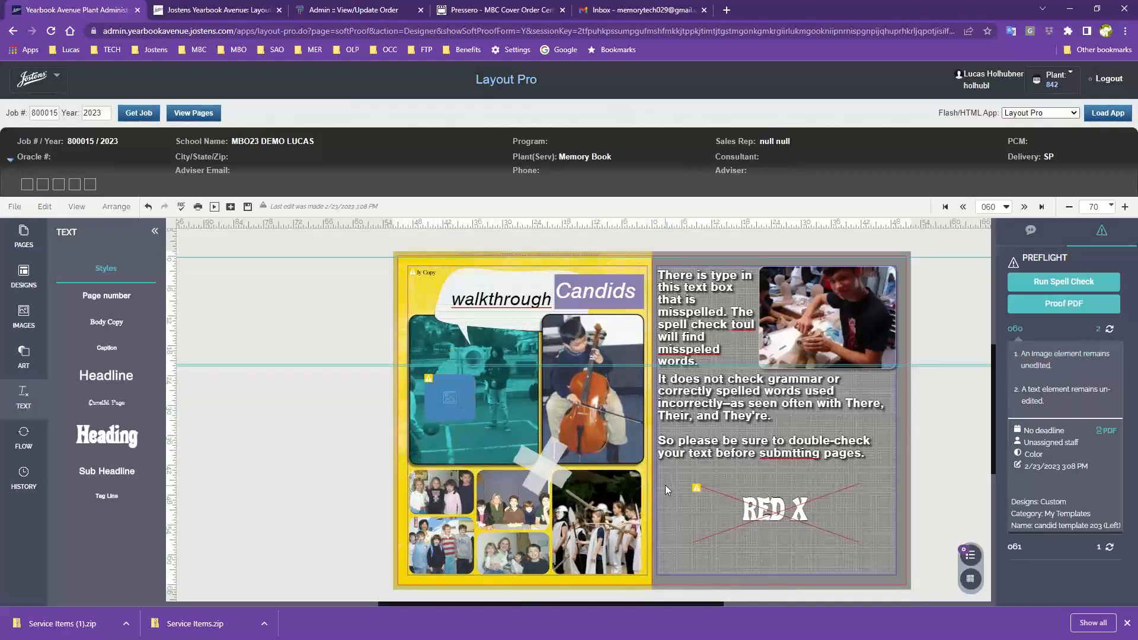
- Delete the empty image box on page 060, and undo both the deletion and its move to the front
left_click(461, 406)
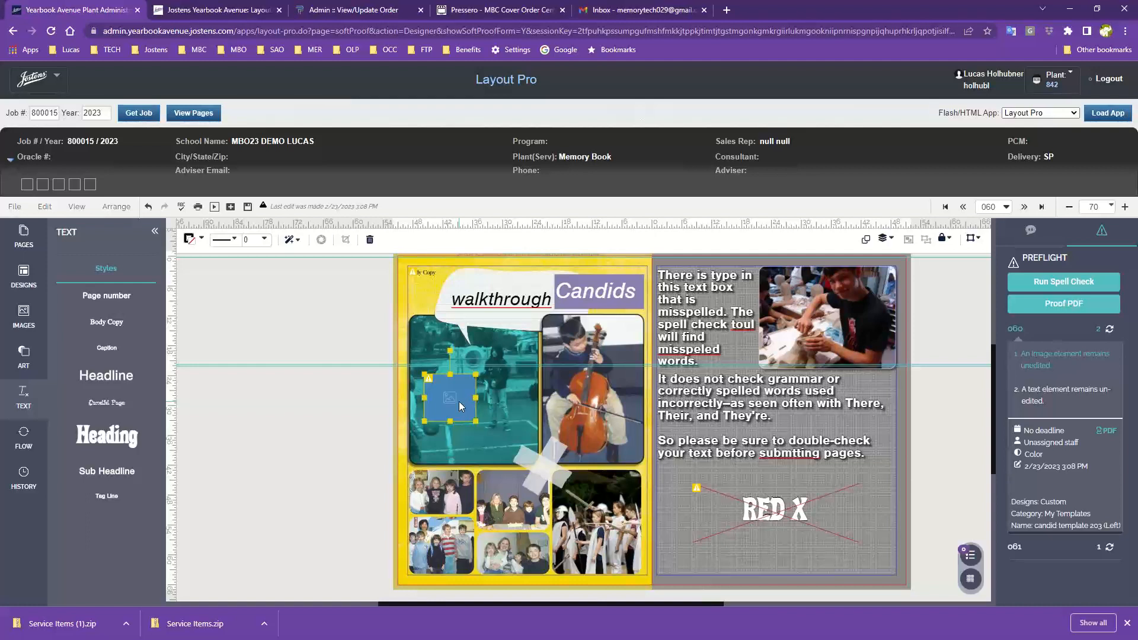
key("Delete")
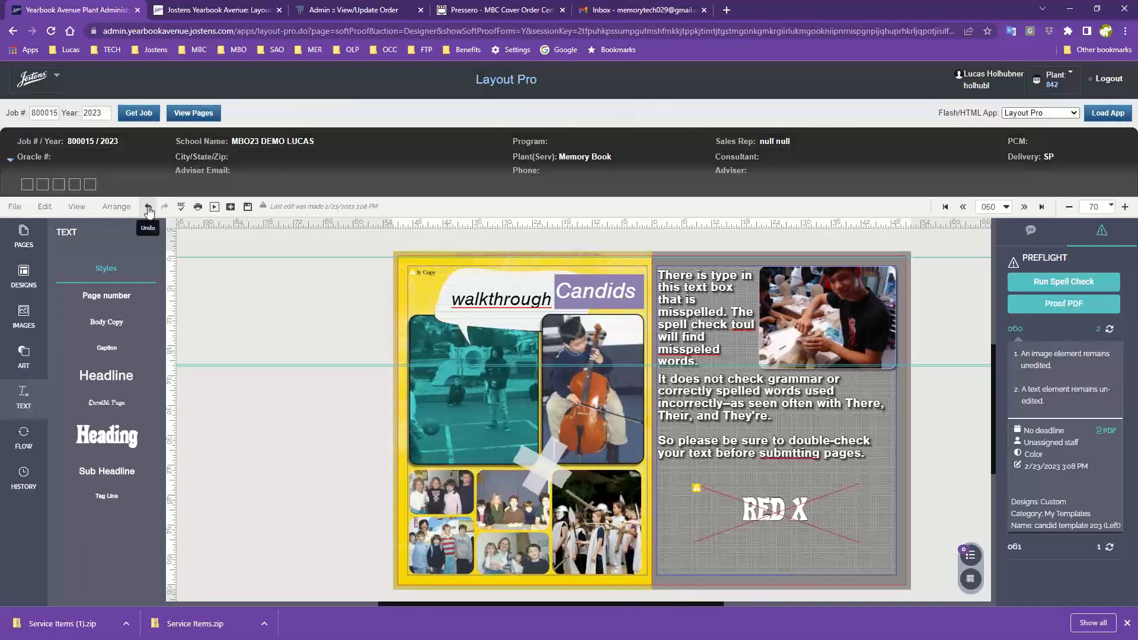
left_click(148, 207)
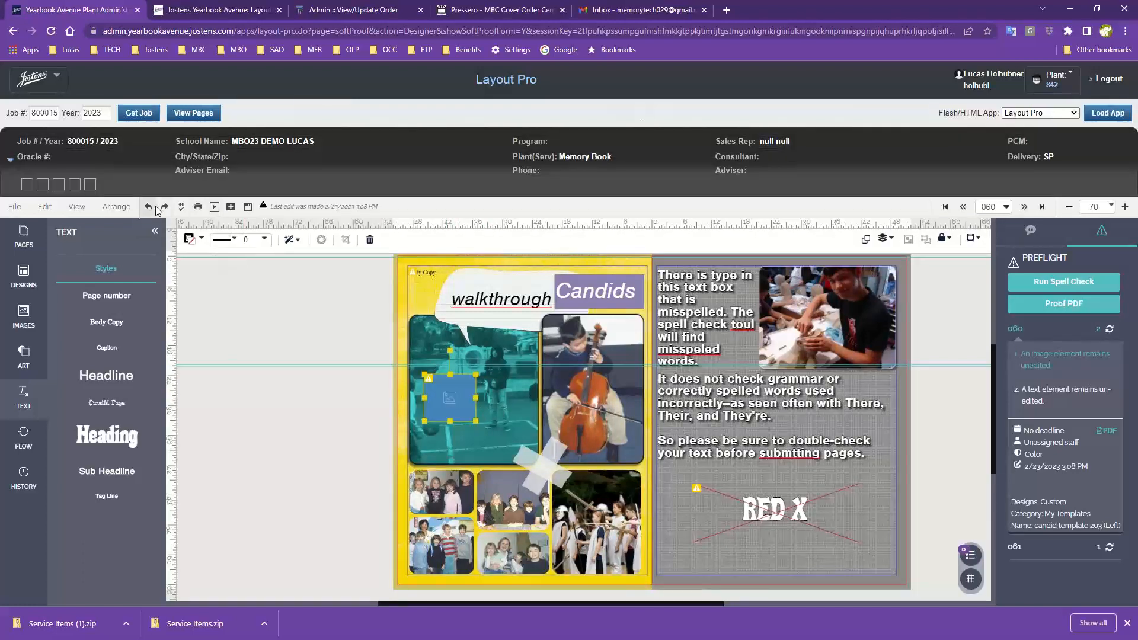
left_click(148, 208)
left_click(243, 329)
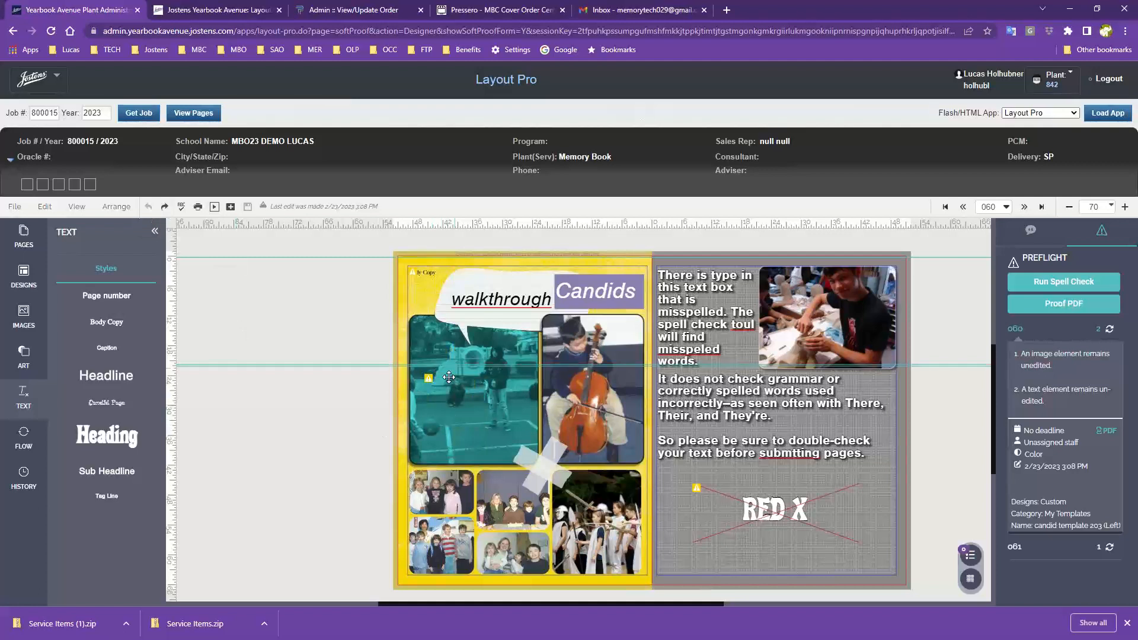
- Send the teal playground photo on page 060 behind the empty image box
left_click(439, 336)
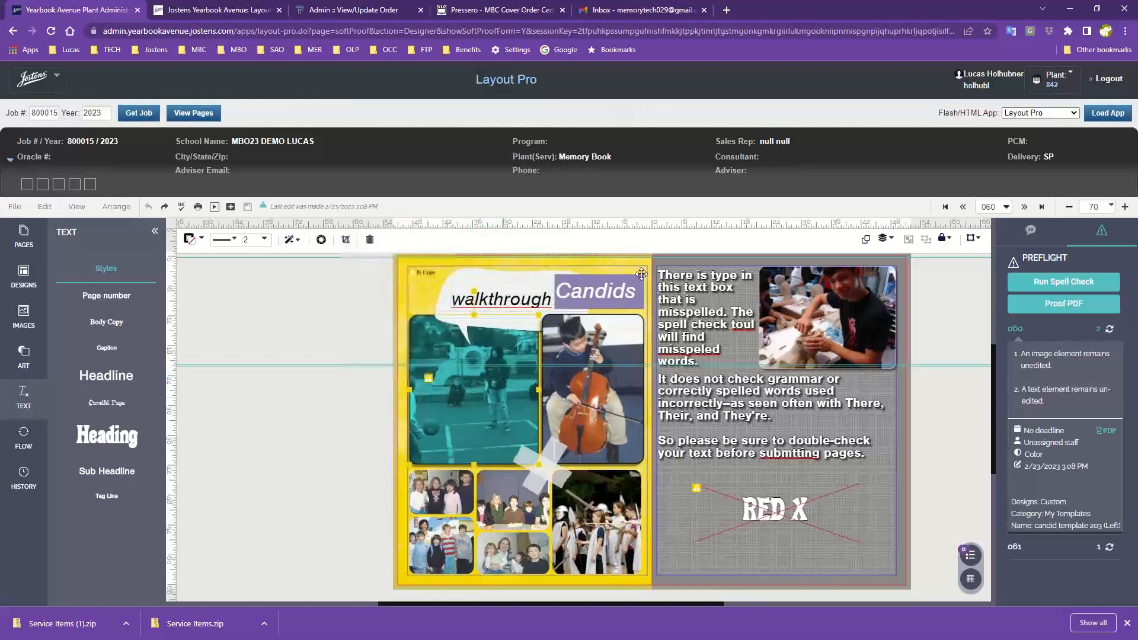
left_click(885, 239)
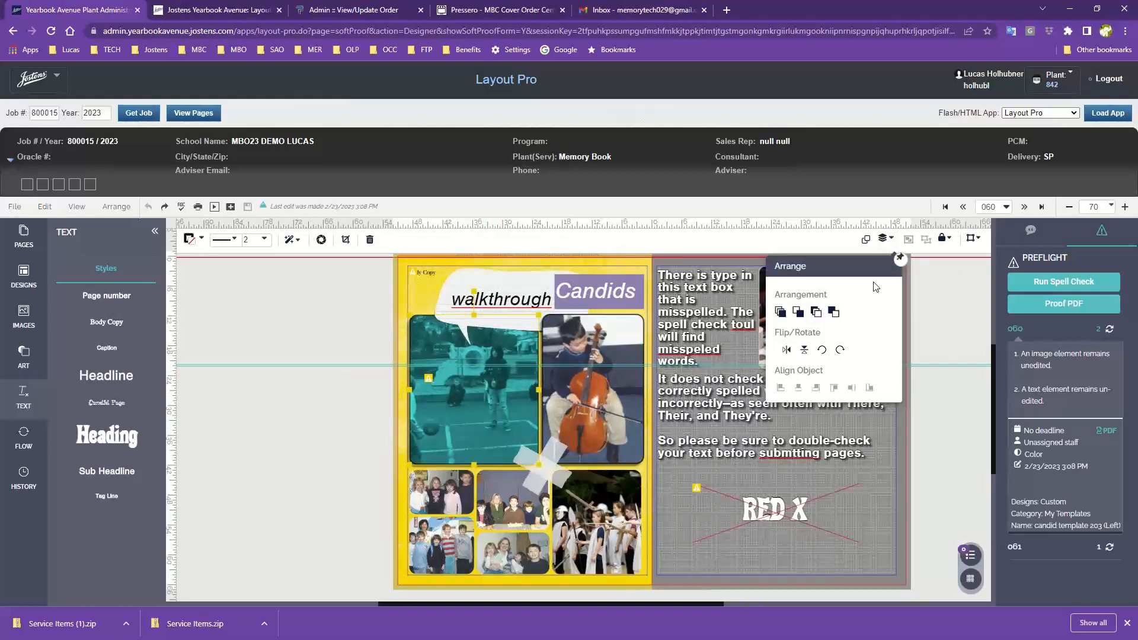
left_click(822, 314)
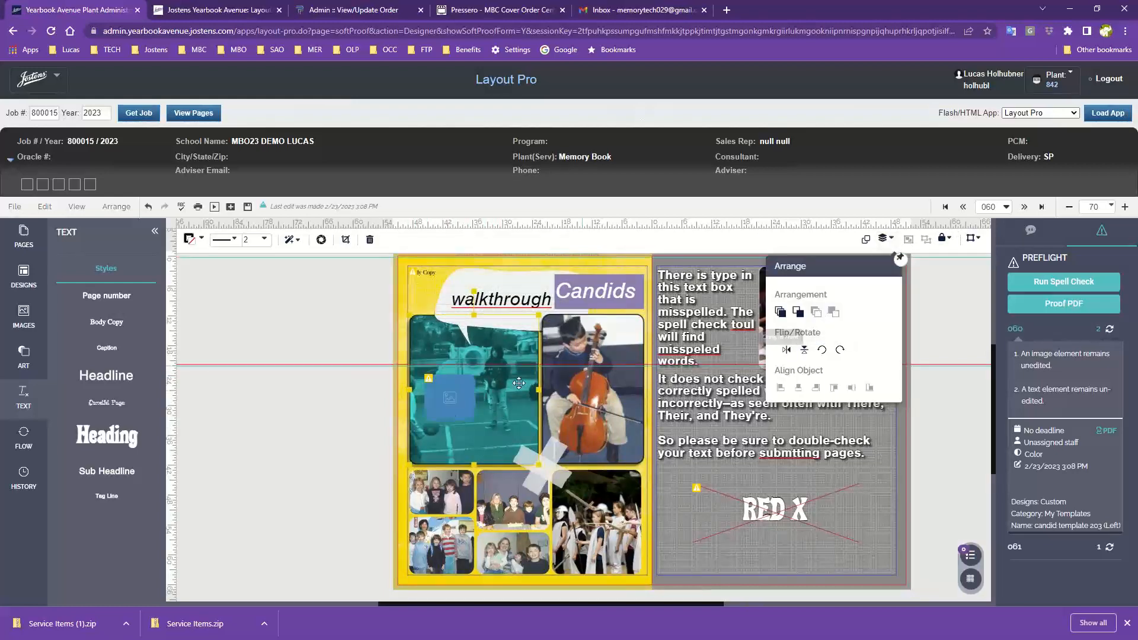
left_click(363, 427)
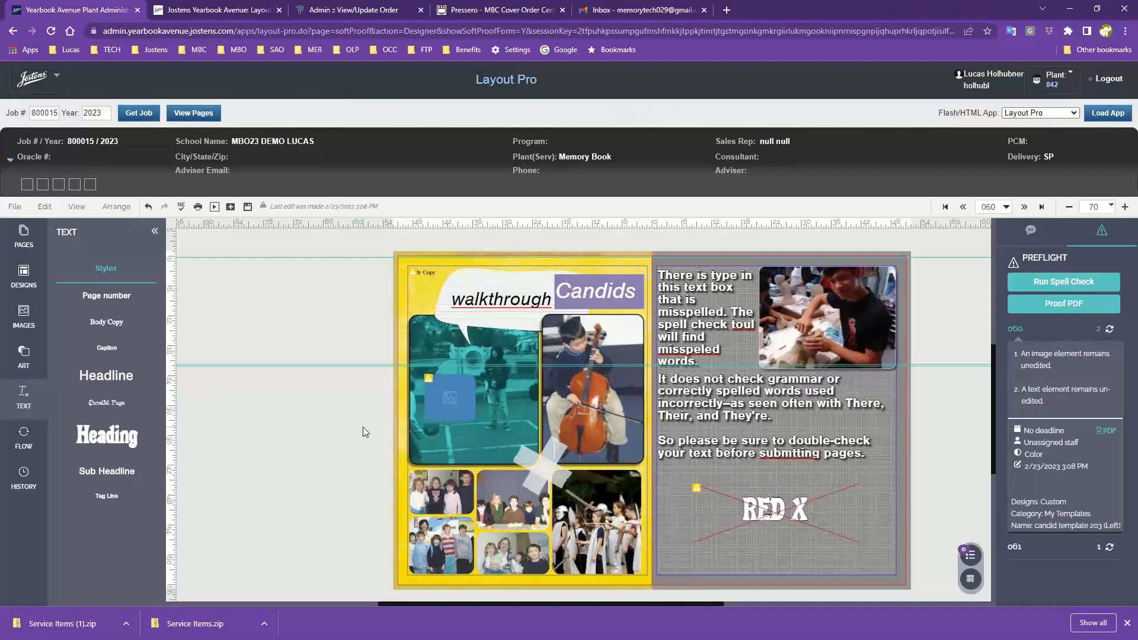
- Delete the exposed empty image box from page 060 and save the spread
left_click(461, 394)
key("Delete")
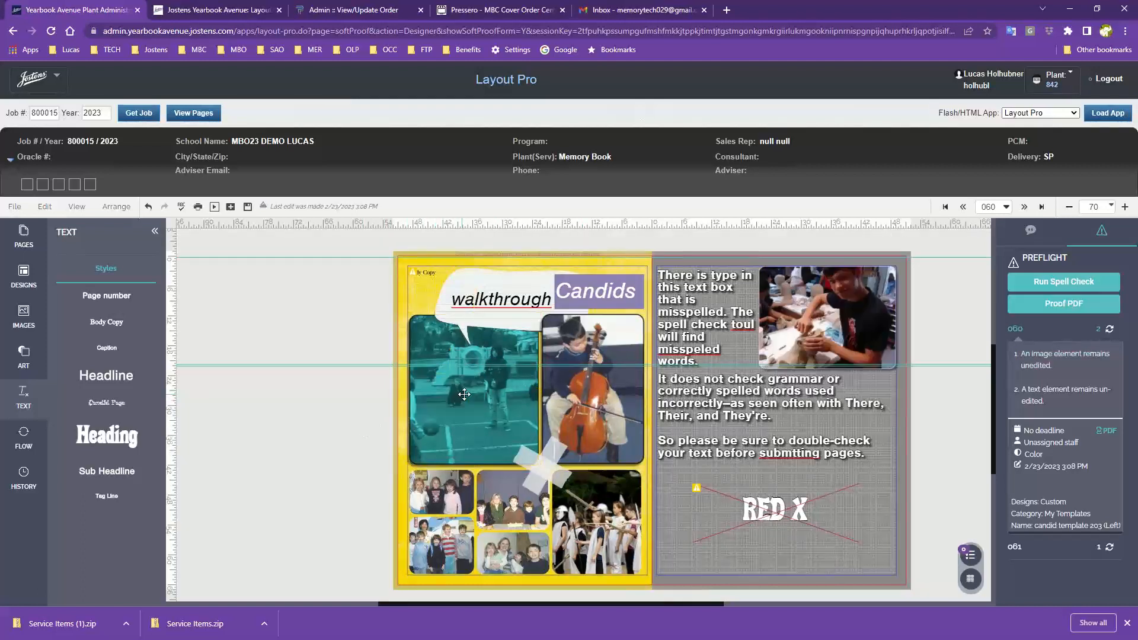
left_click(249, 205)
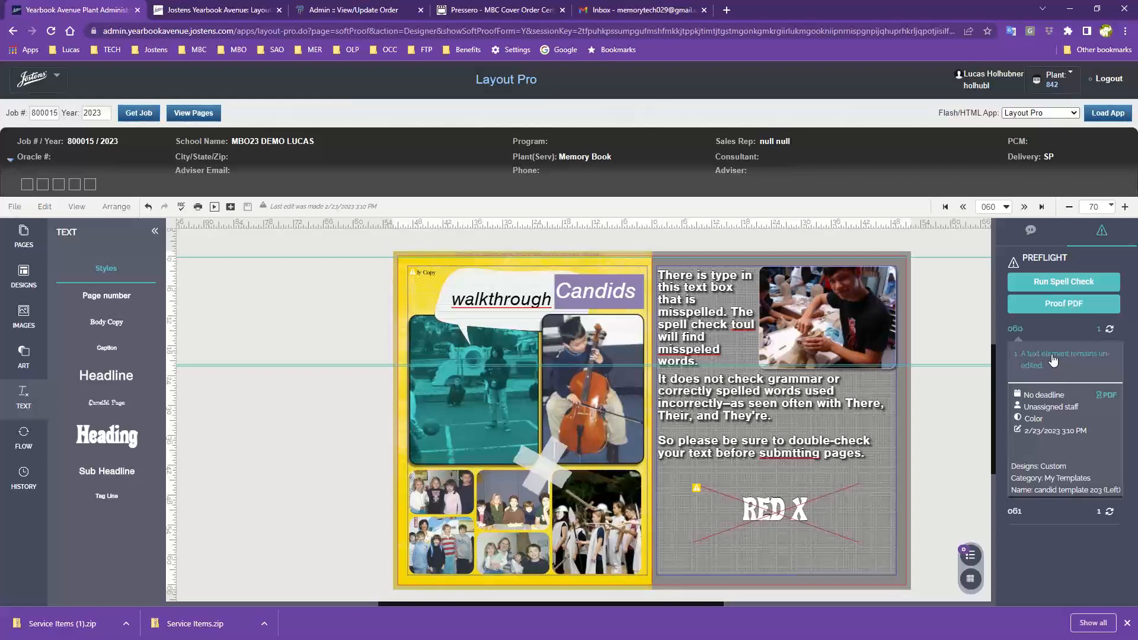
- Delete the unedited Body Copy text box flagged by preflight on page 060 and save the spread
left_click(1052, 360)
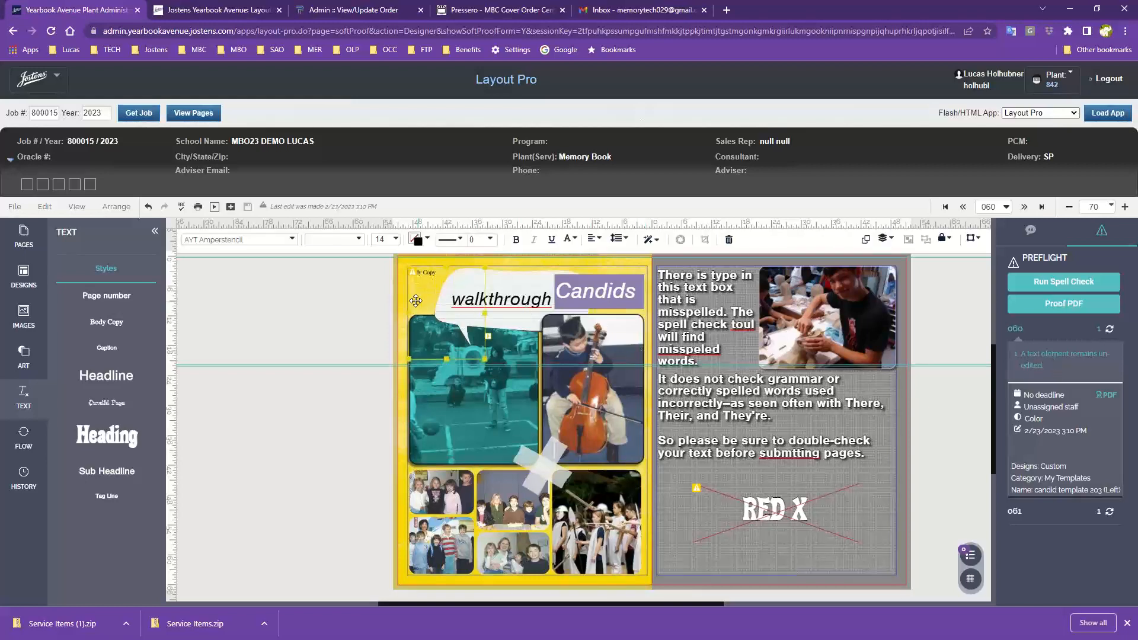
mouse_move(428, 278)
left_mouse_down()
mouse_move(425, 297)
mouse_move(416, 285)
mouse_move(421, 275)
mouse_move(430, 326)
mouse_move(457, 376)
mouse_move(488, 312)
mouse_move(428, 278)
left_mouse_up()
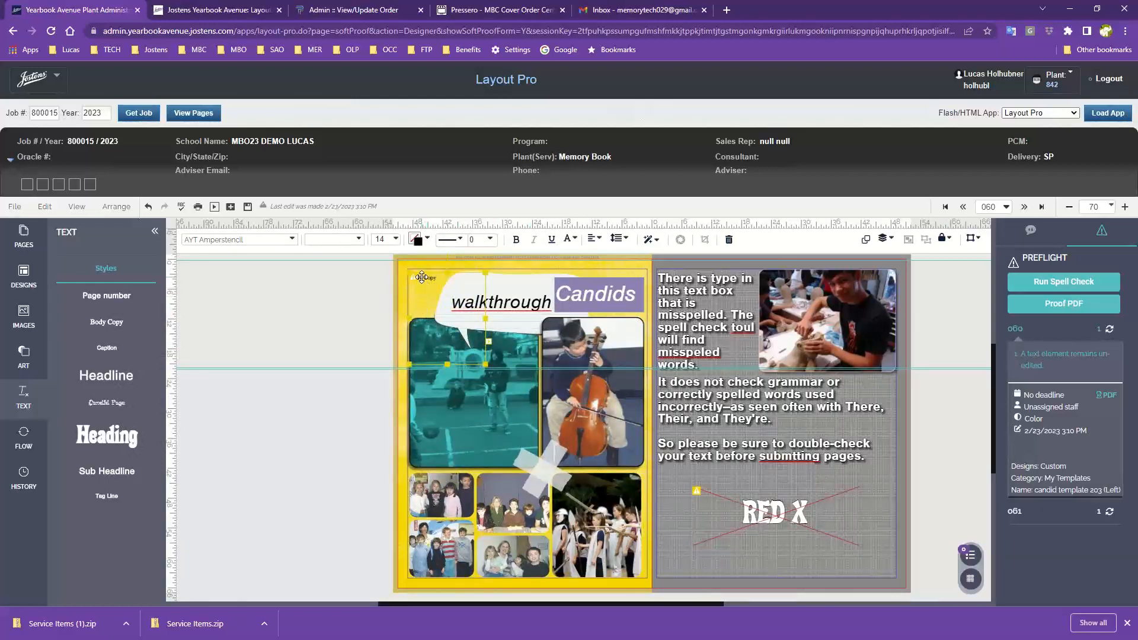
key("Delete")
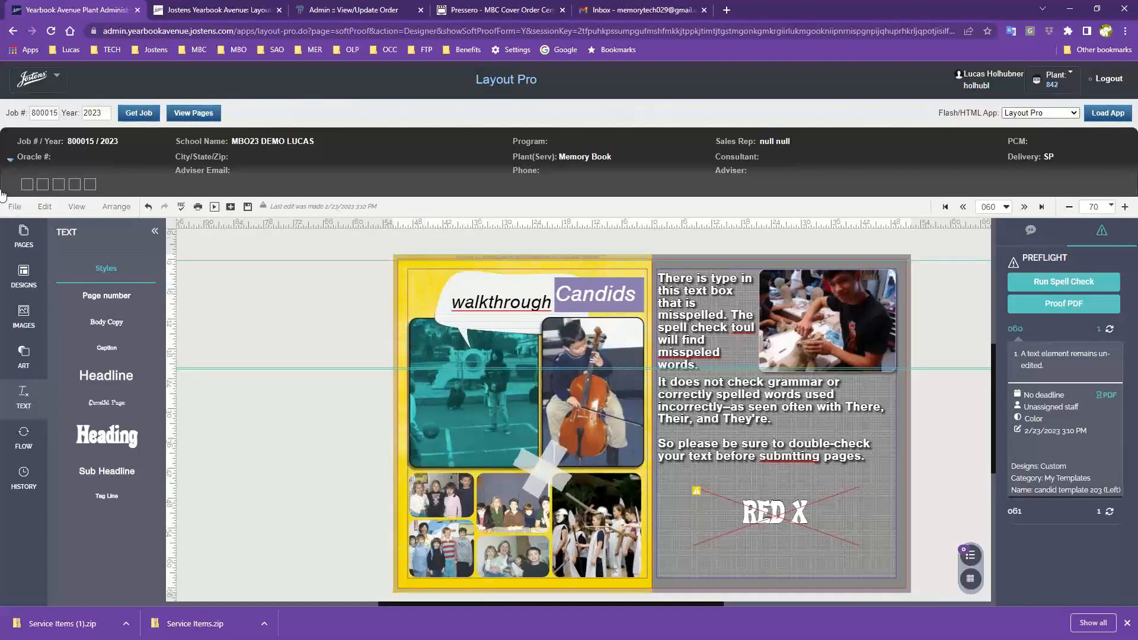
left_click(248, 208)
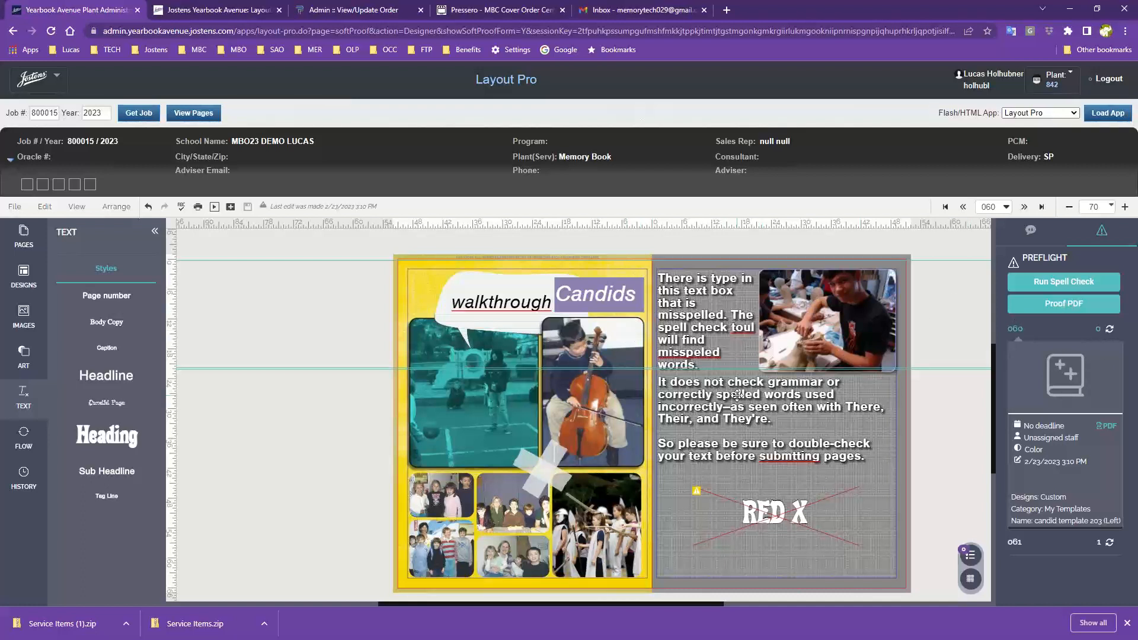
- Extend the RED X text box on page 061 downward so its hidden second line, IN TEXTBOX, fits
scroll(914, 420, "down", 2)
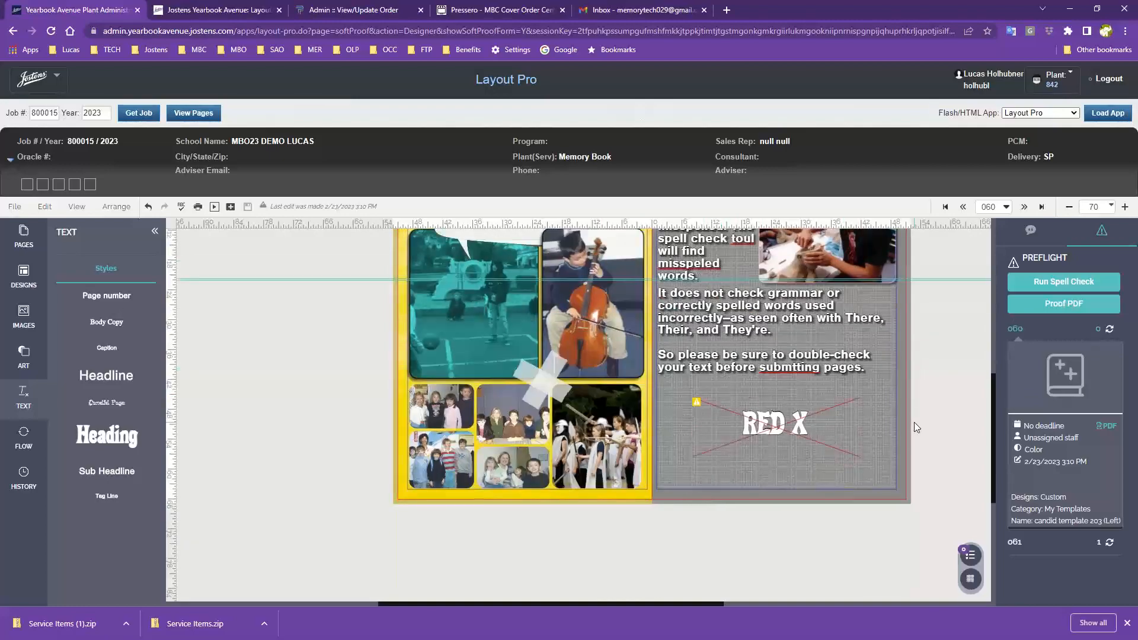
left_click(1124, 207)
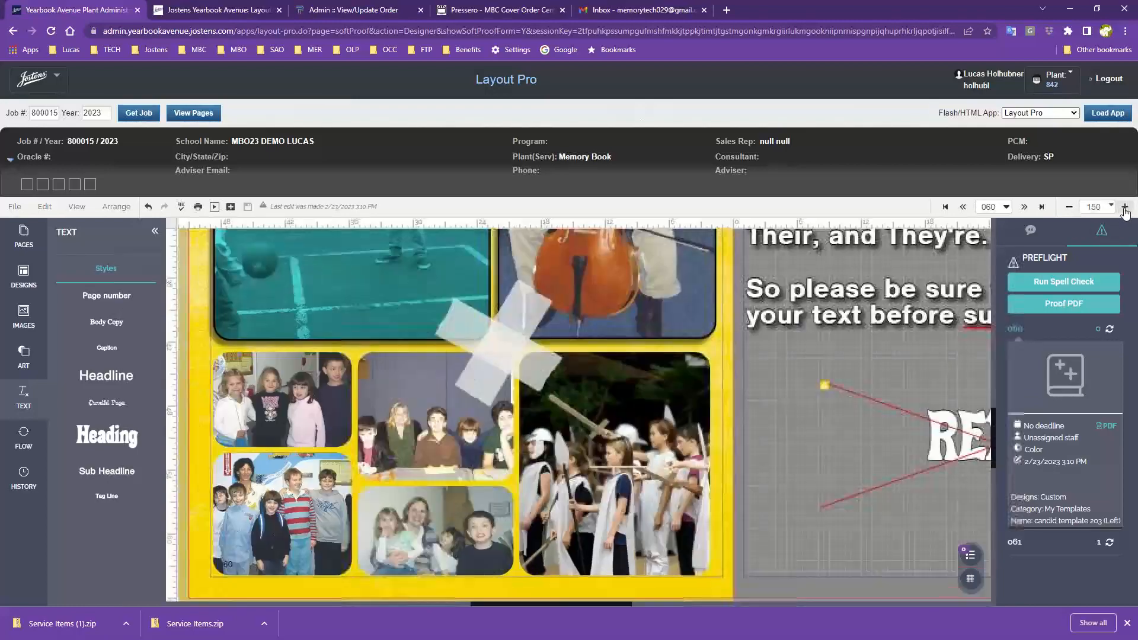
left_click_drag(920, 473, 579, 434)
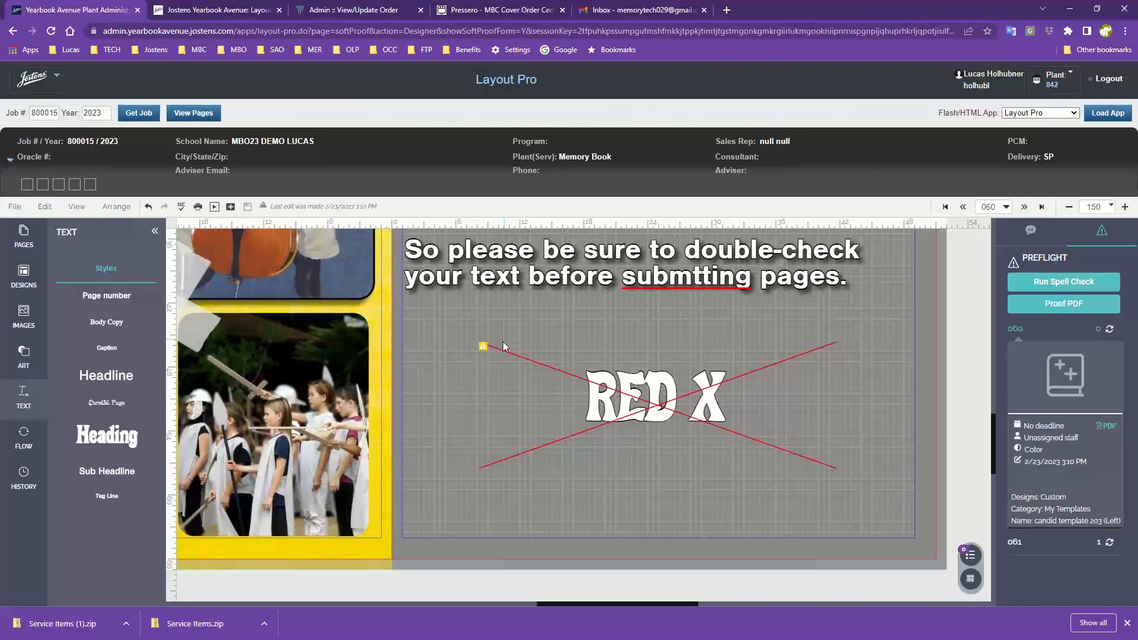
left_click(659, 424)
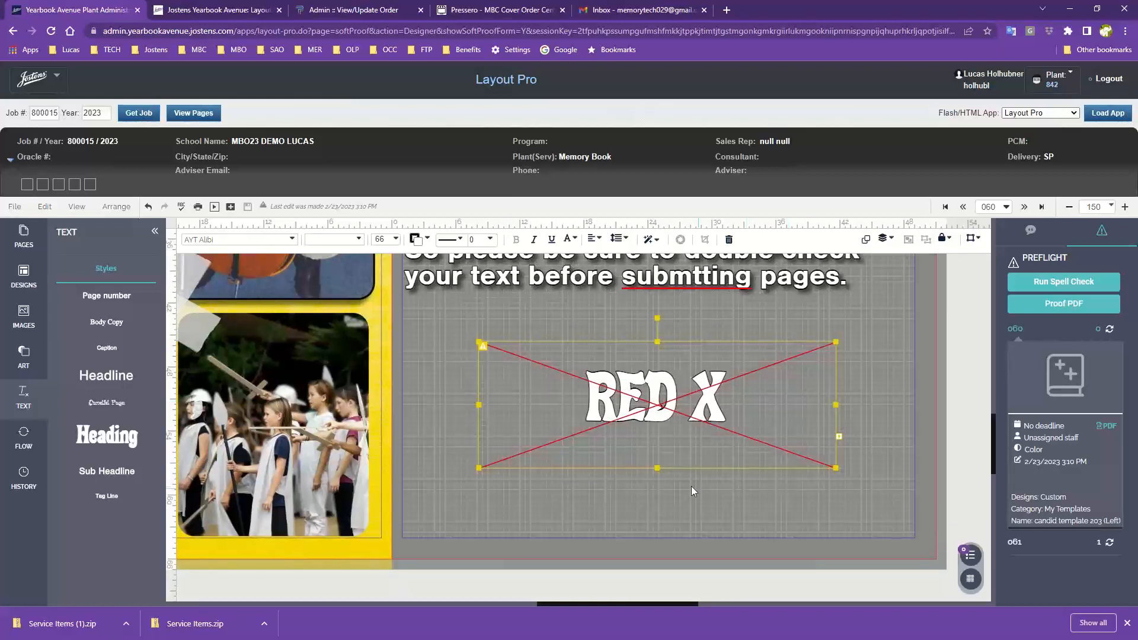
left_click_drag(657, 468, 660, 520)
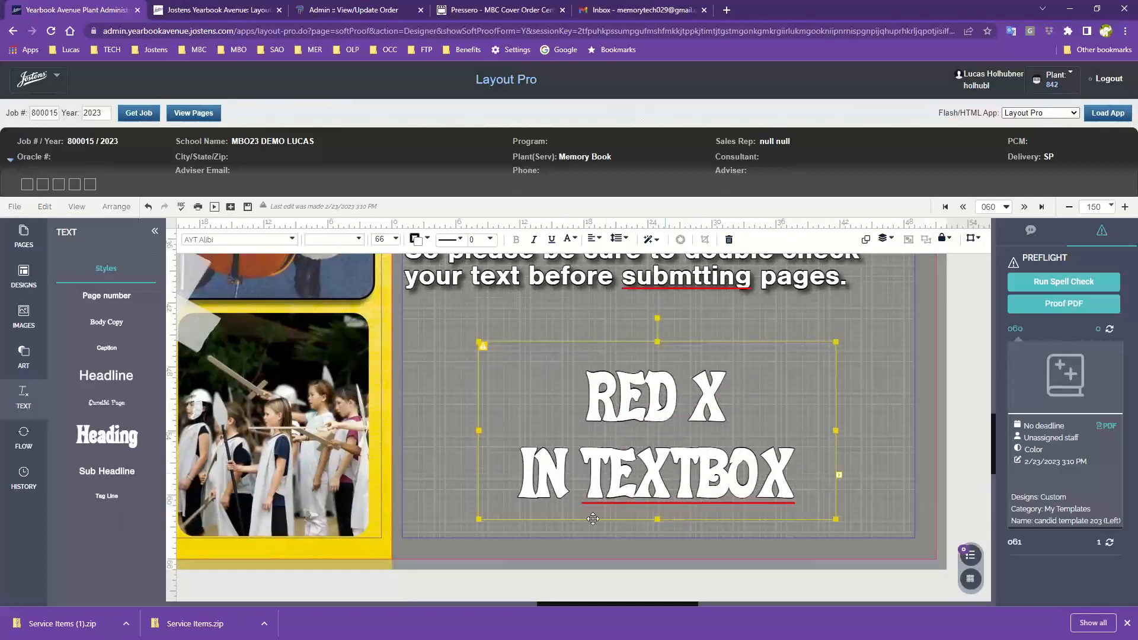
left_click(877, 411)
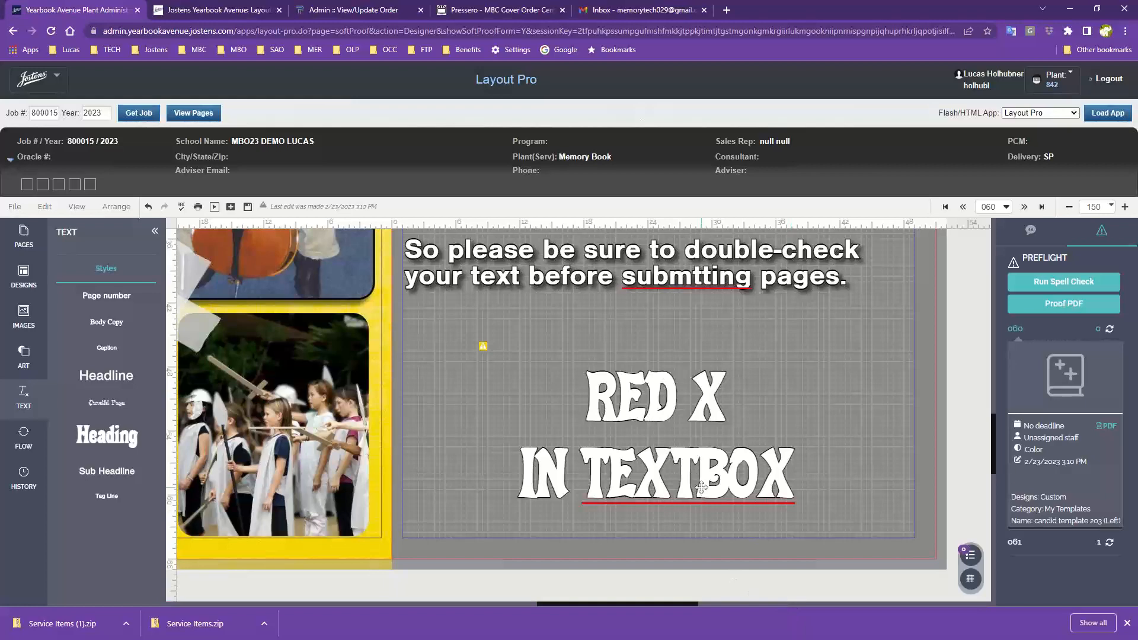
- Add an empty line after IN TEXTBOX in the page 061 text box and check the box's end for it
left_click(796, 481)
left_click(798, 474)
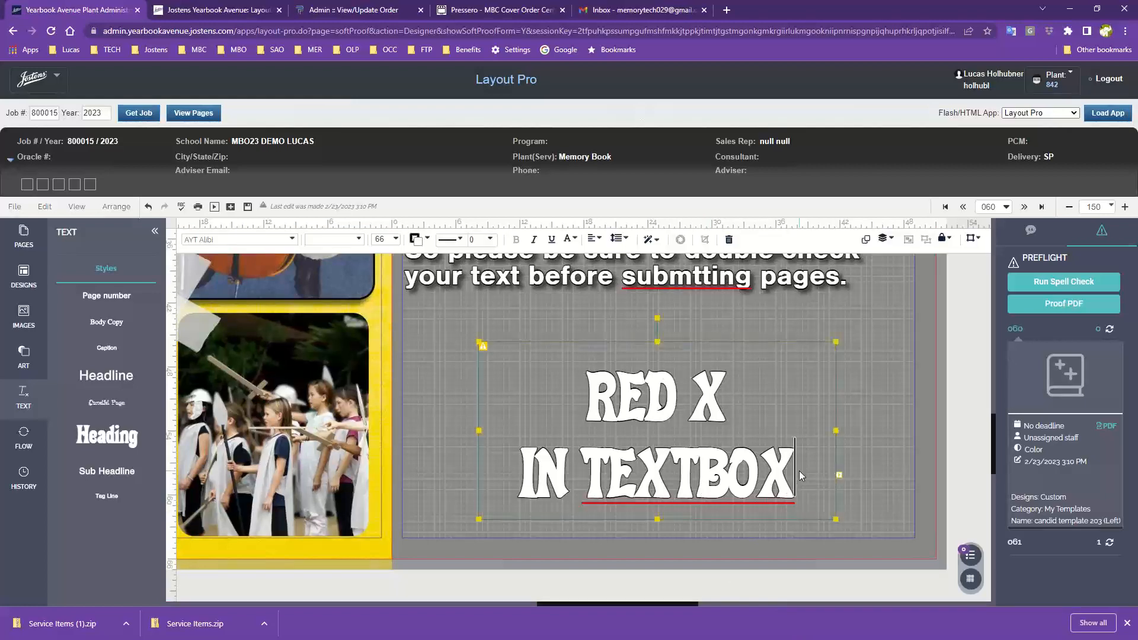
key("Return")
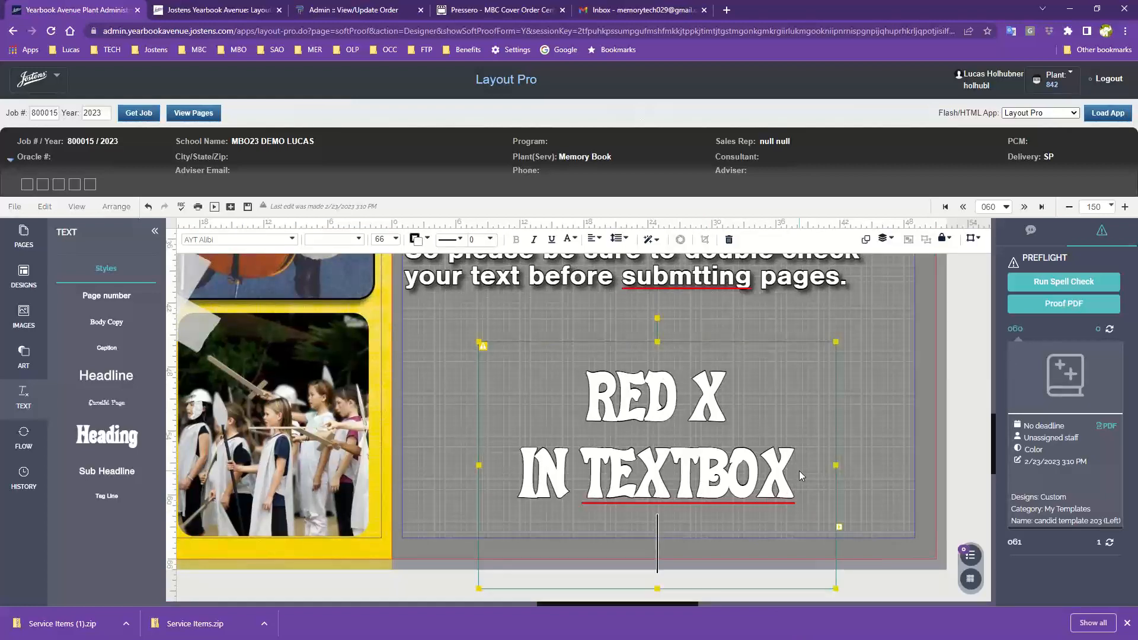
left_click(916, 424)
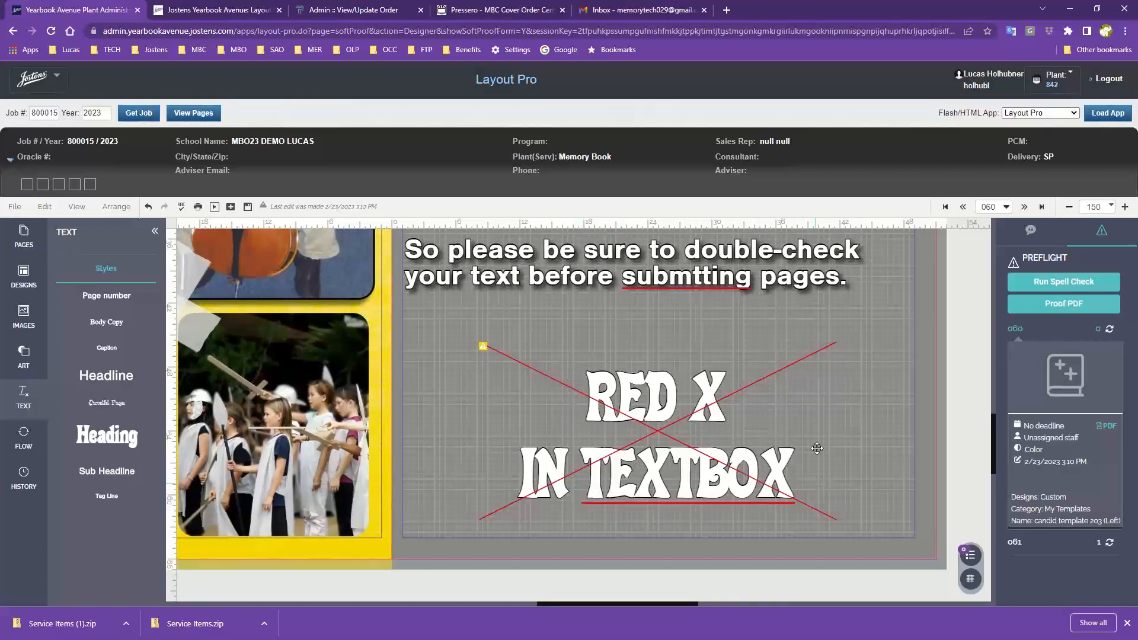
left_click(745, 503)
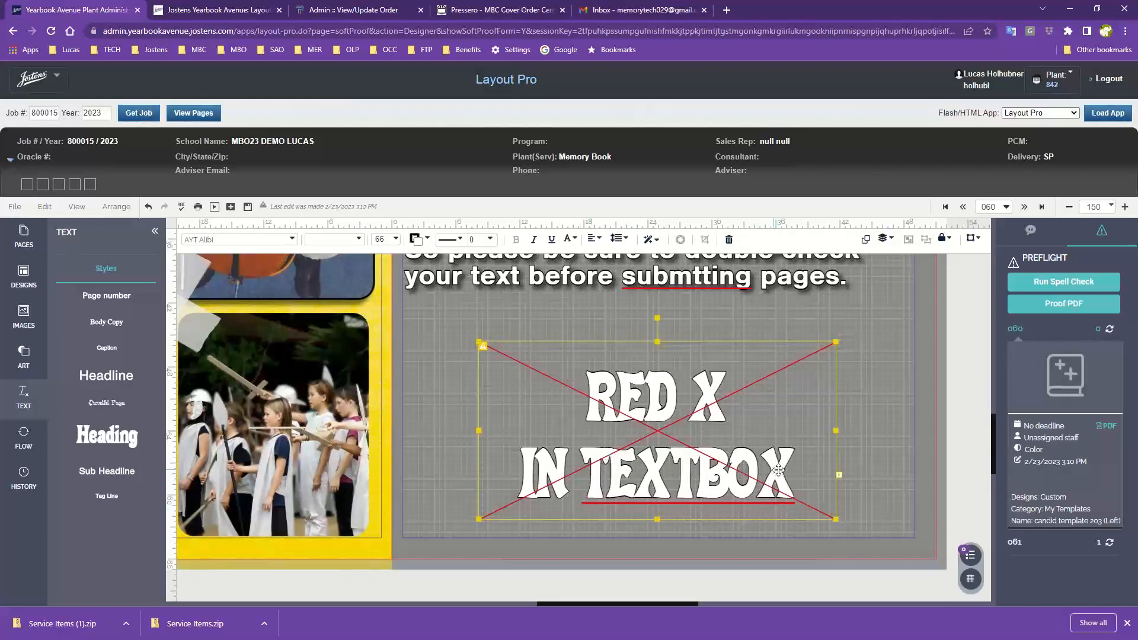
left_click(793, 485)
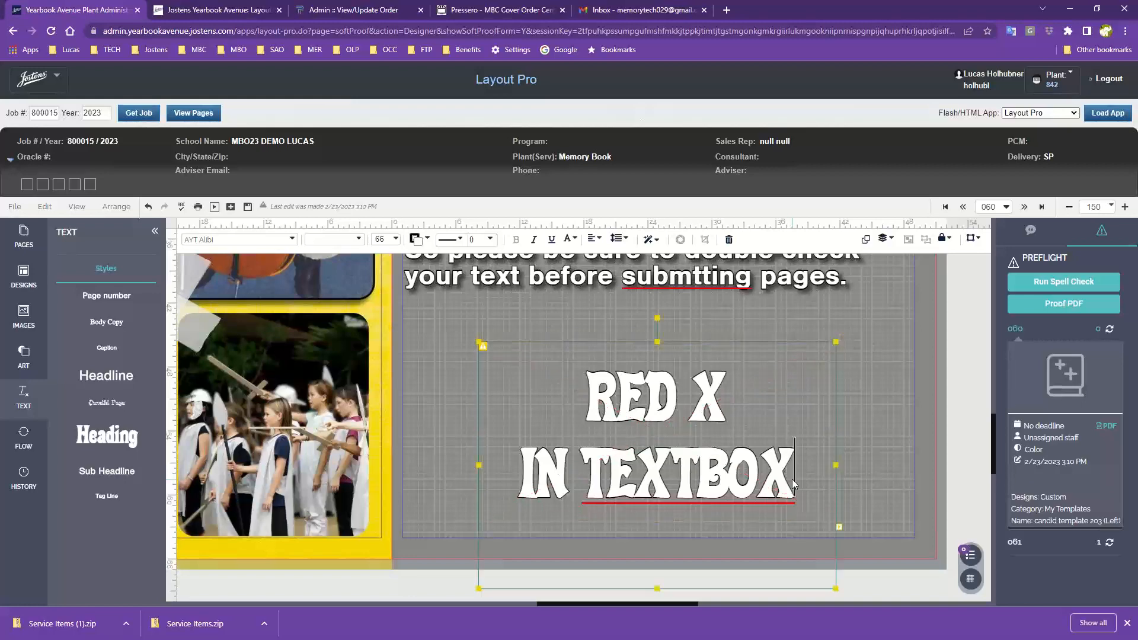
key("Return")
left_click(864, 430)
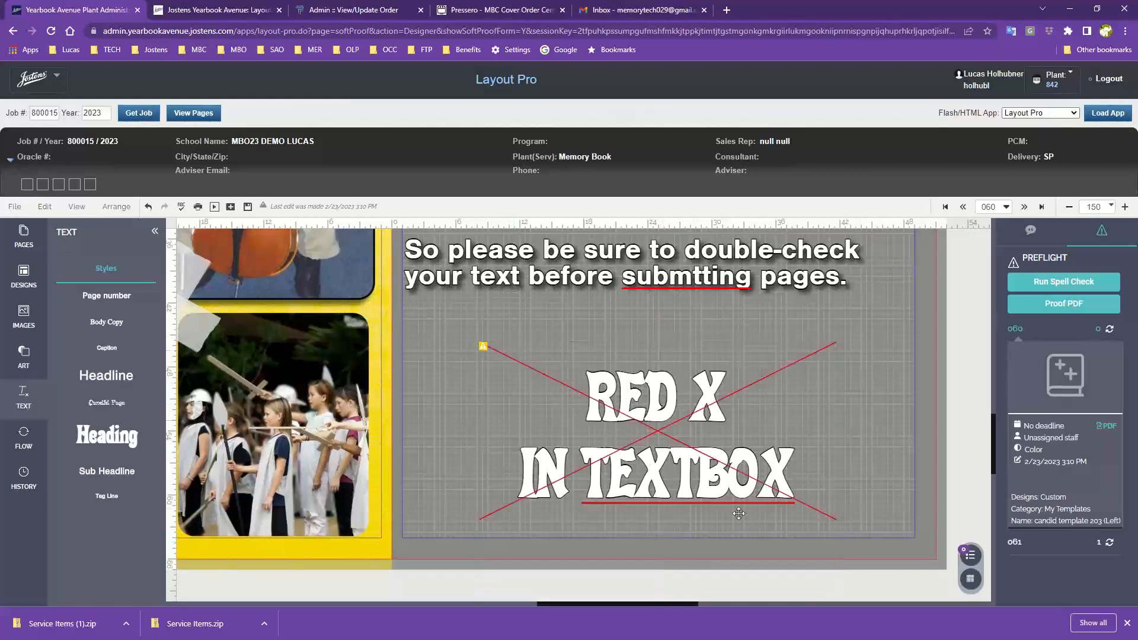
- Delete the extra empty line below IN TEXTBOX in the page 061 text box
double_click(577, 519)
left_click(578, 520)
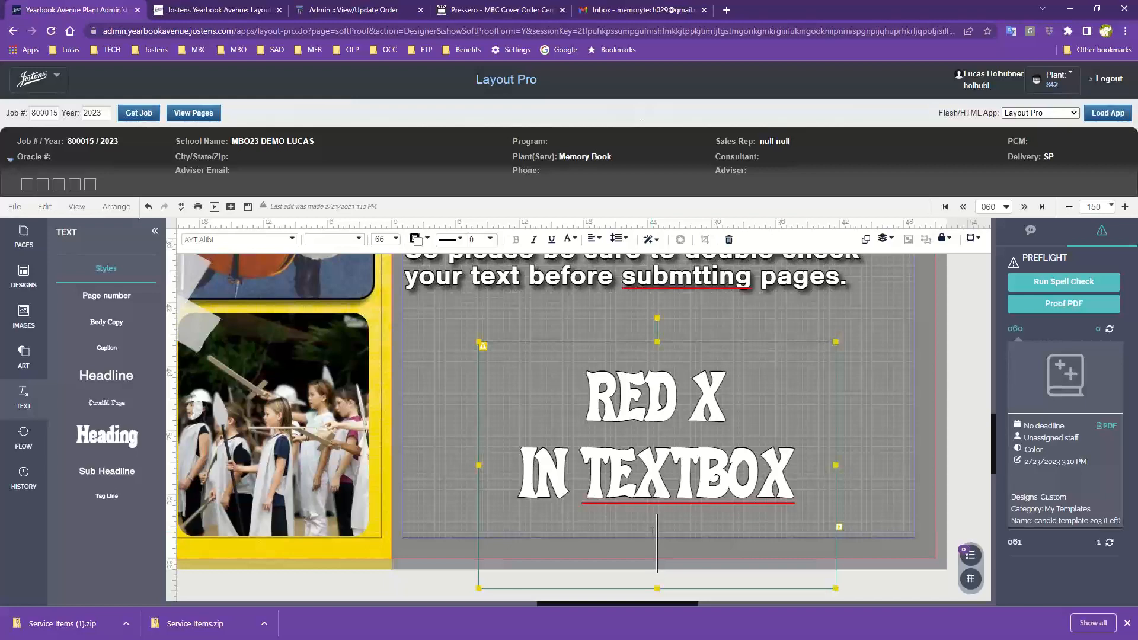
key("BackSpace")
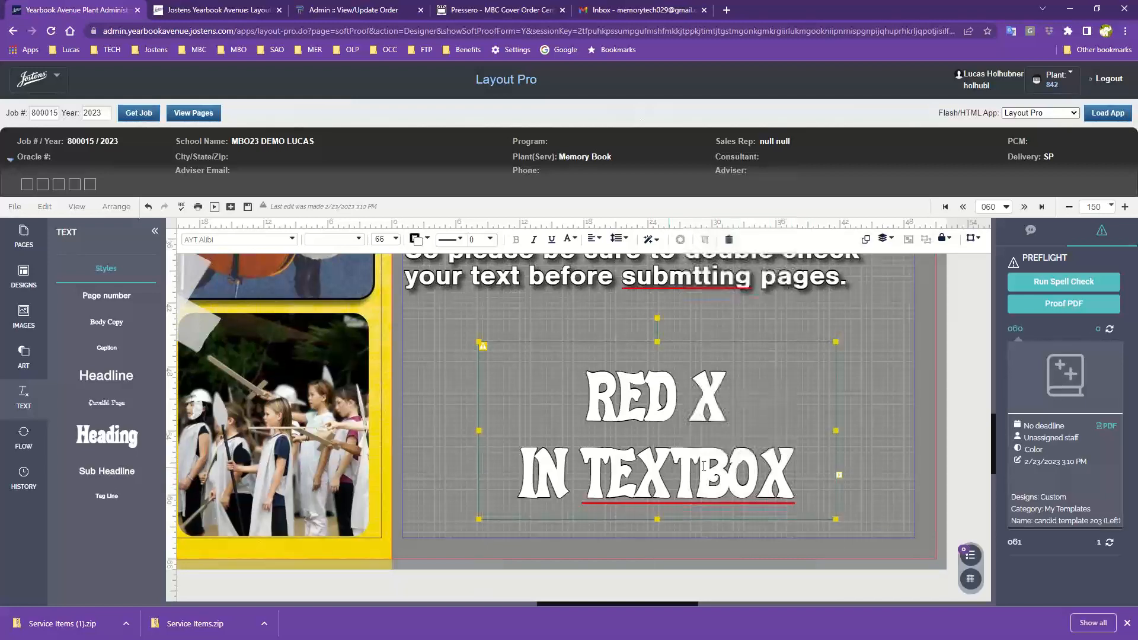
left_click(880, 444)
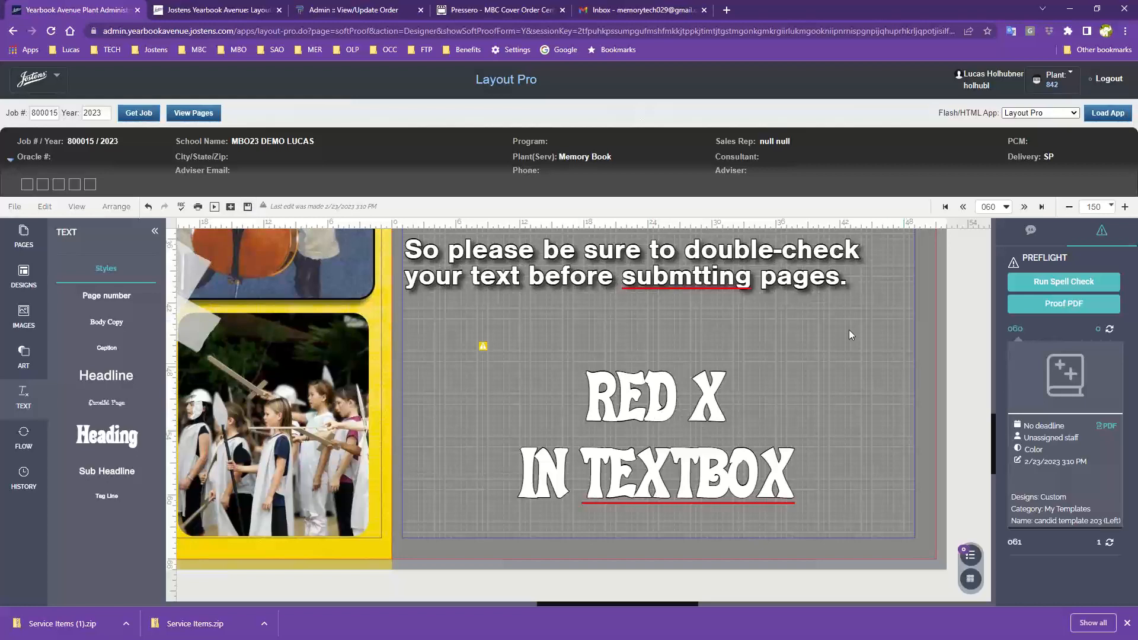
- Locate the text element flagged by preflight on page 061, save the spread, and return to page 060's preflight details
left_click(1070, 542)
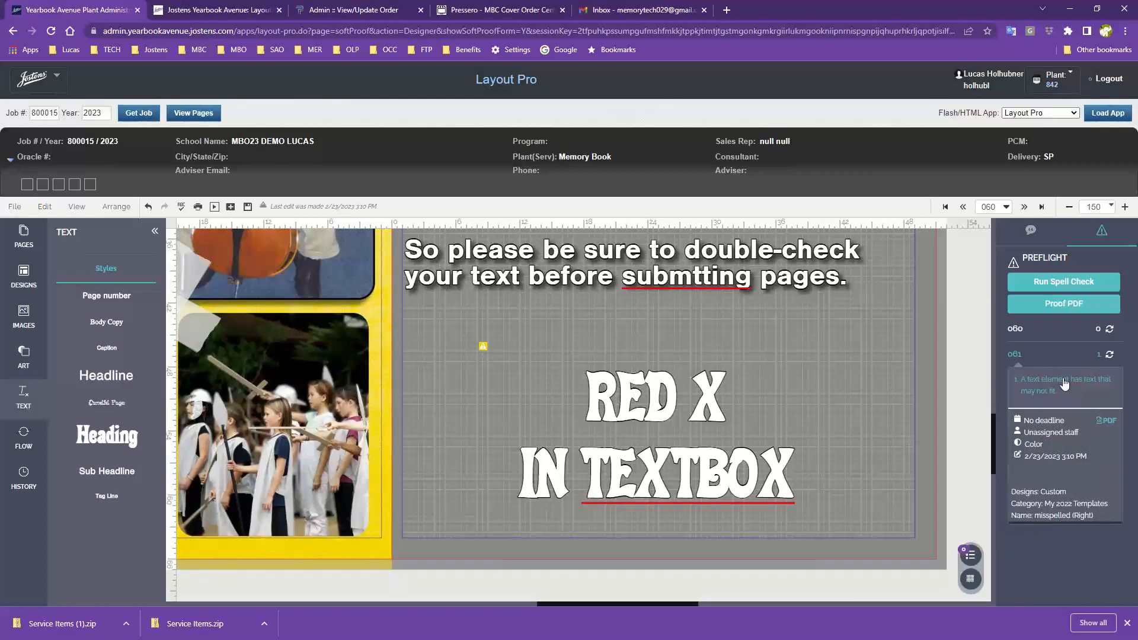
left_click(1033, 389)
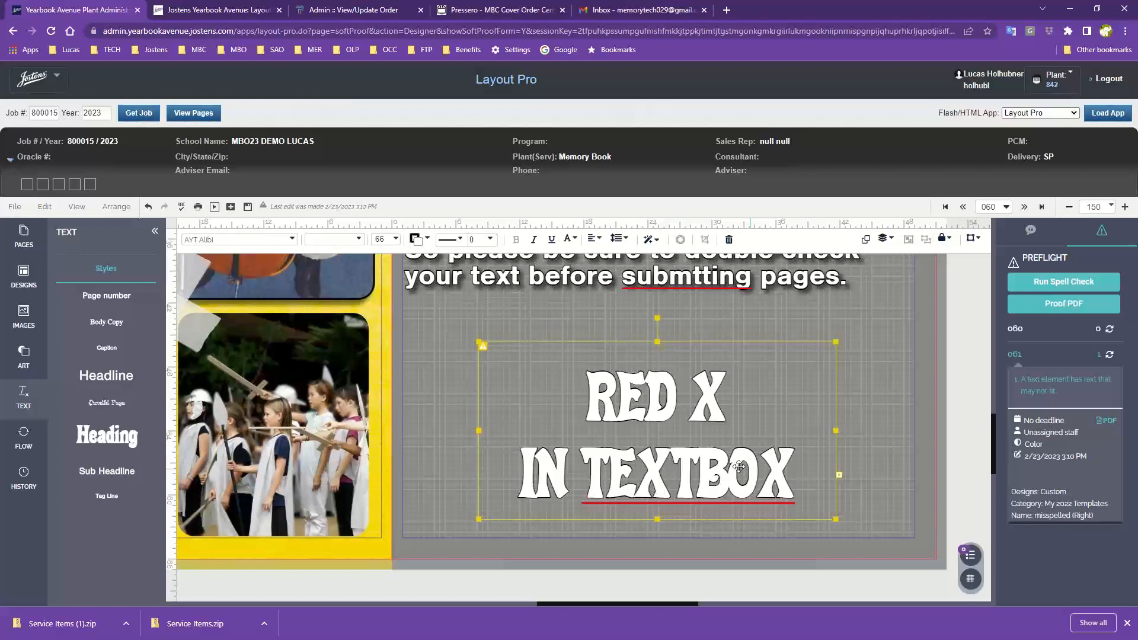
left_click(248, 207)
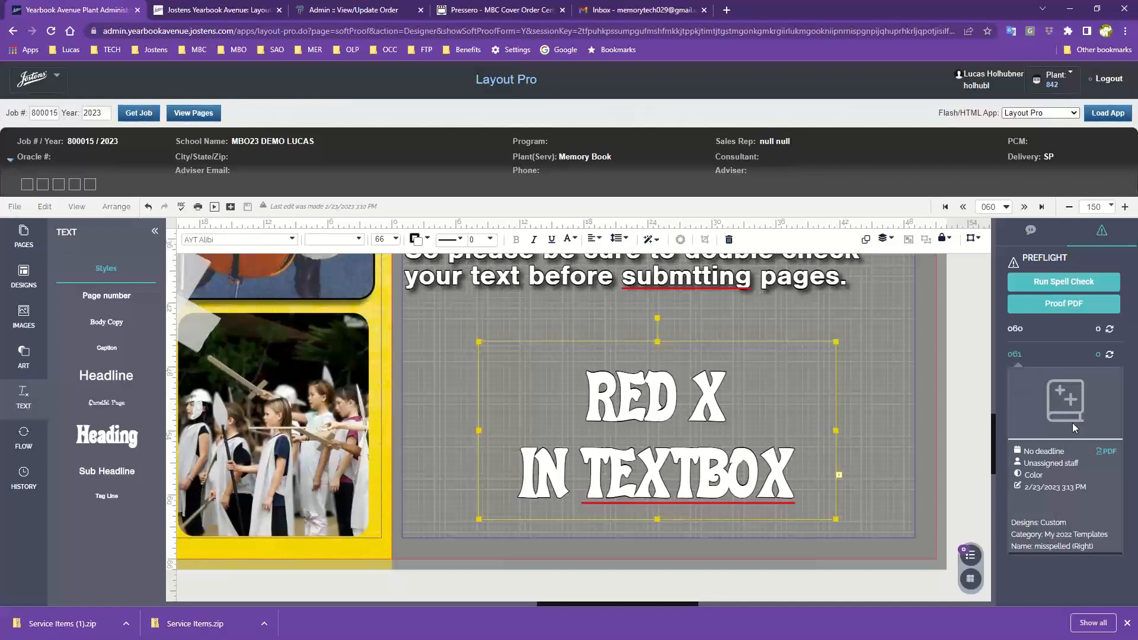
left_click(1014, 328)
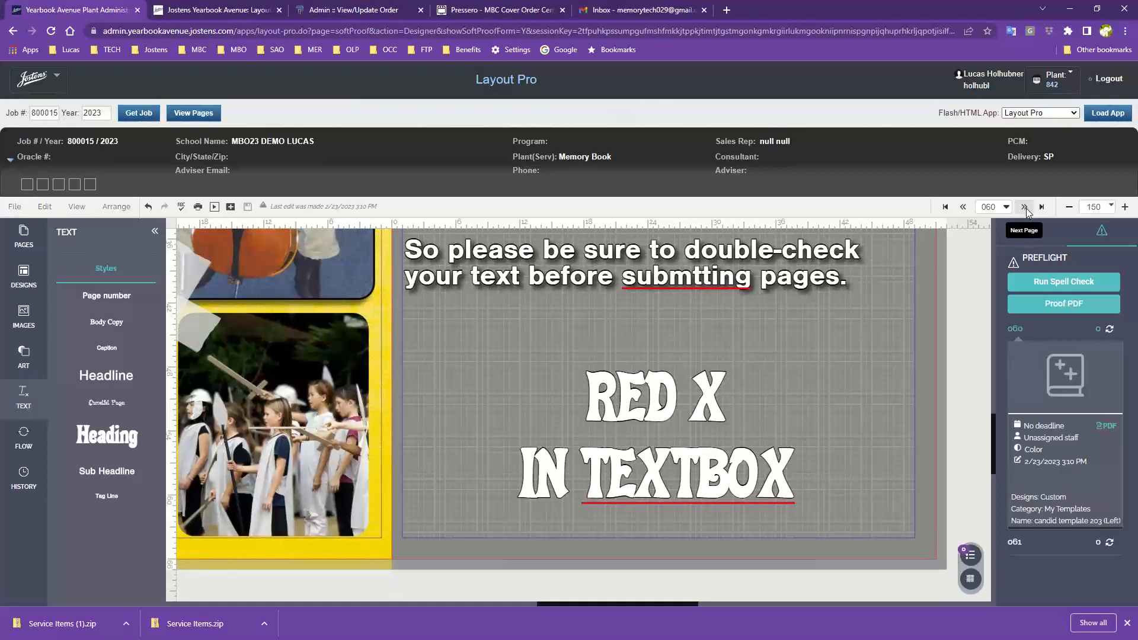
- Look through the preflight lists of spreads 062 and 064, and go back to page 060
scroll(938, 309, "up", 2)
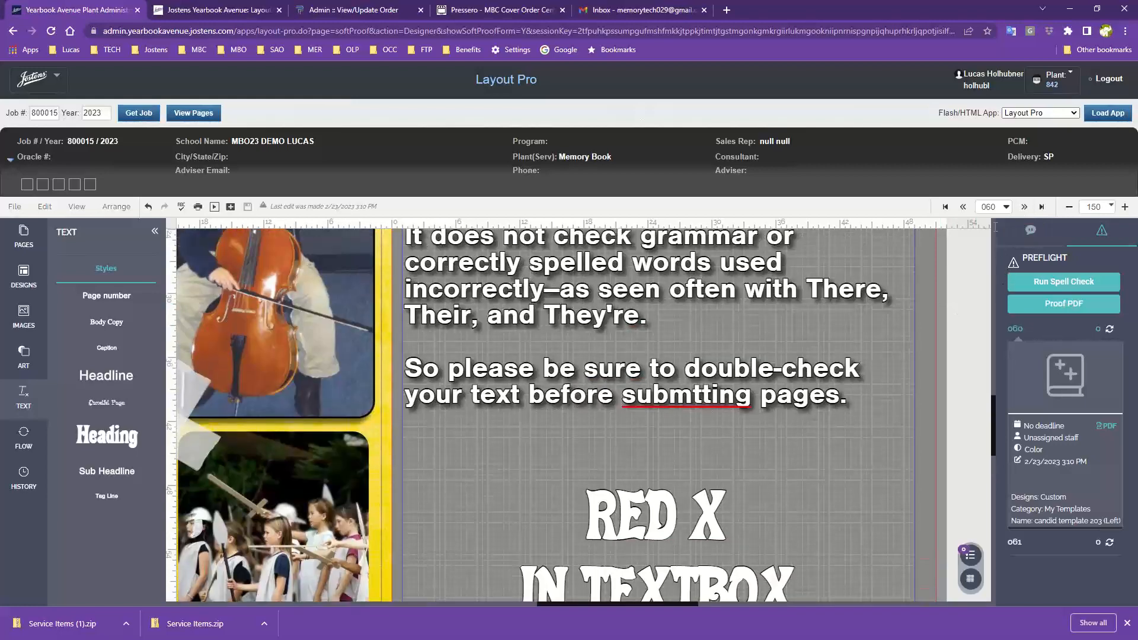
left_click(1023, 207)
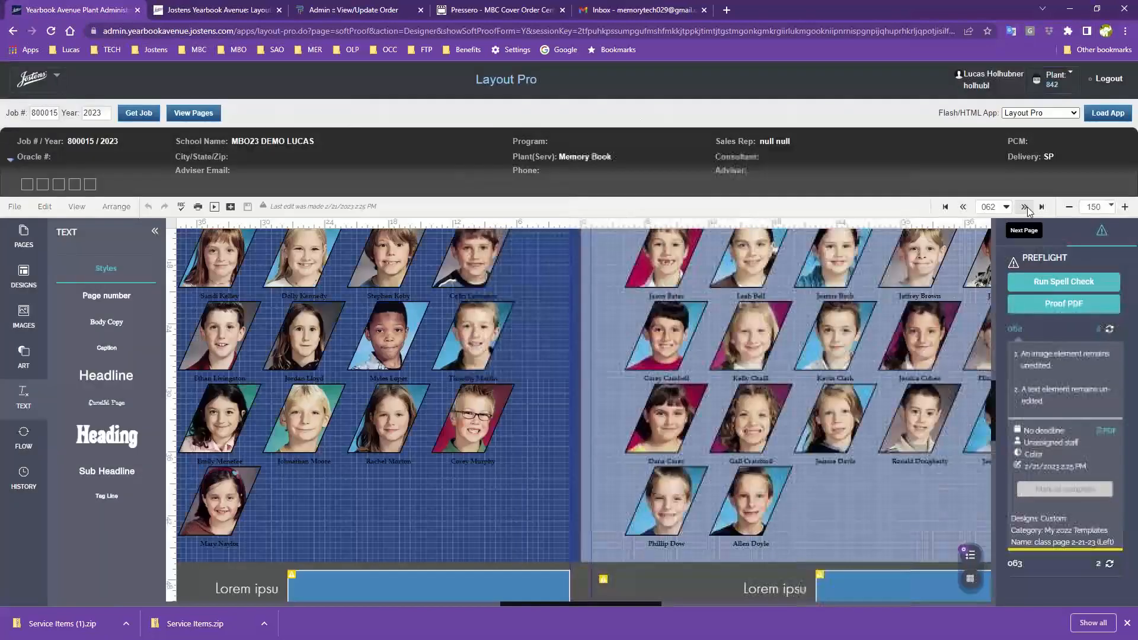
left_click(1023, 207)
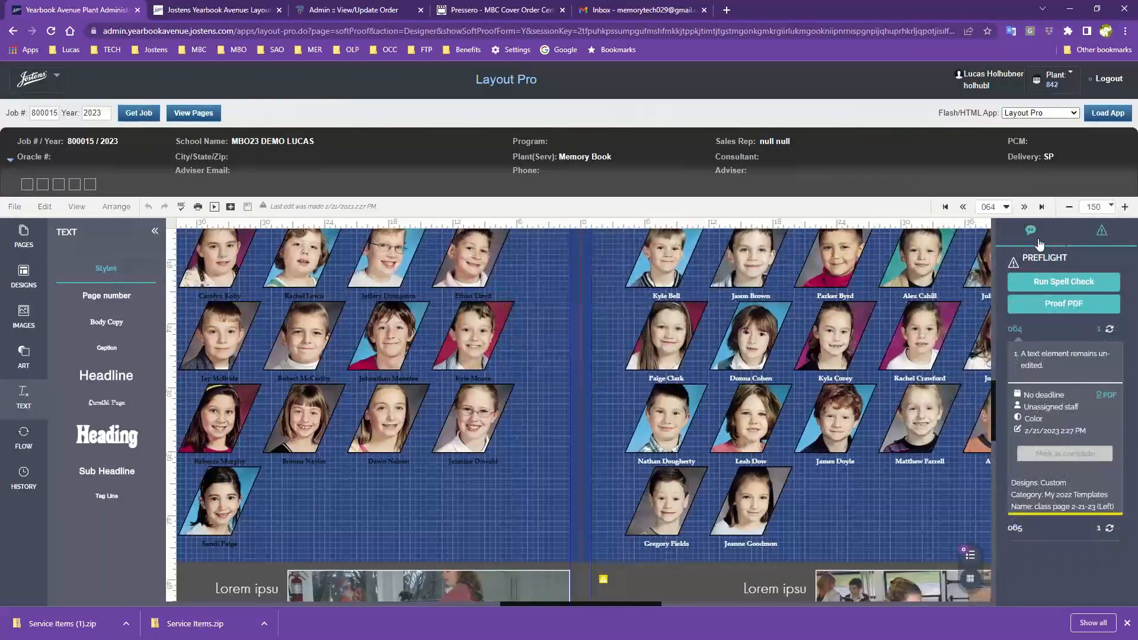
left_click(965, 206)
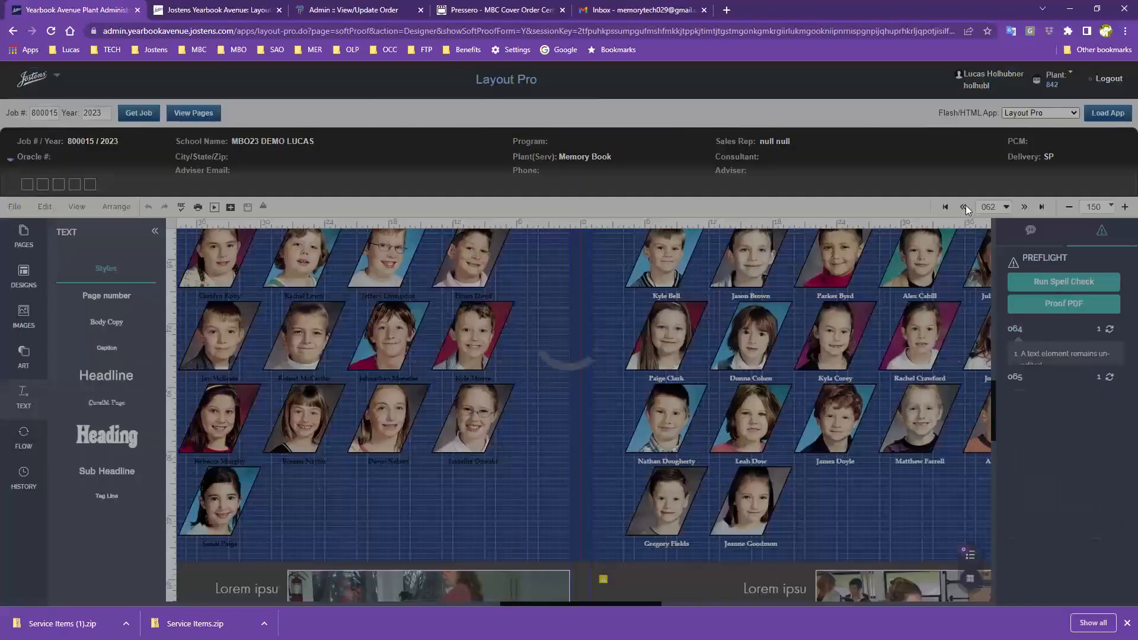
left_click(965, 206)
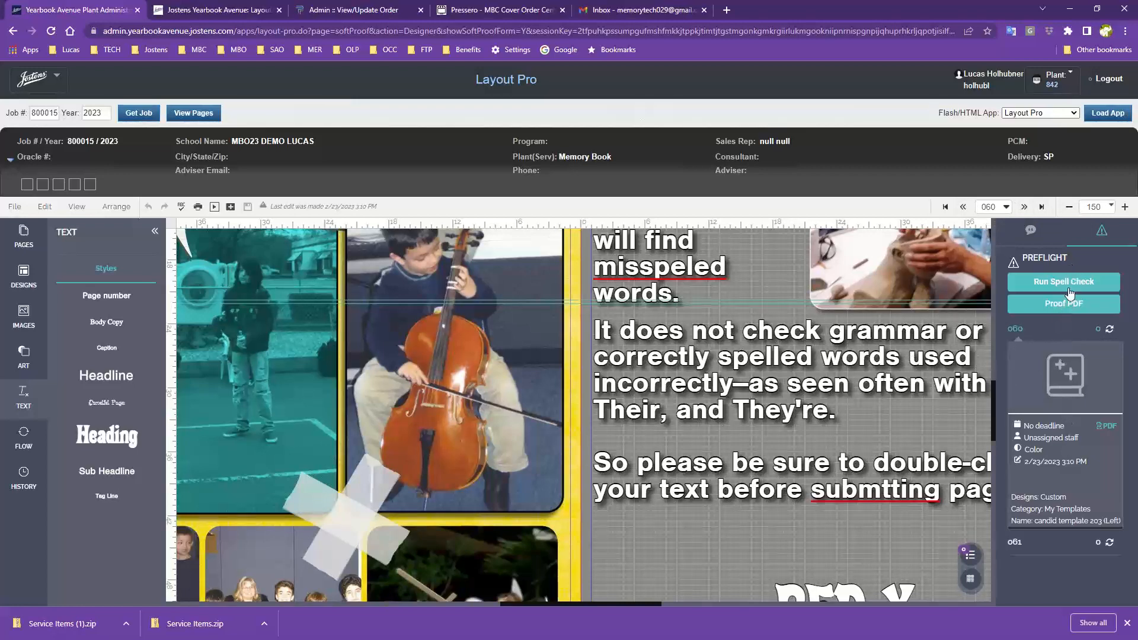
- Run the spell check on the 060 spread and ignore the flagged word "walkthrough"
left_click(1068, 207)
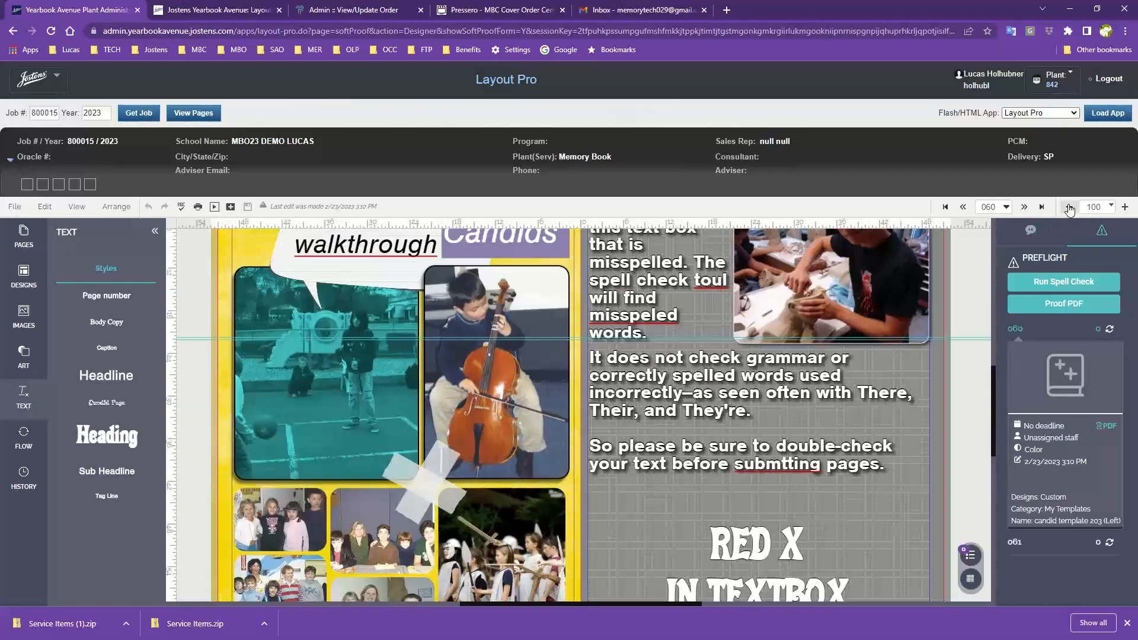
left_click(1068, 207)
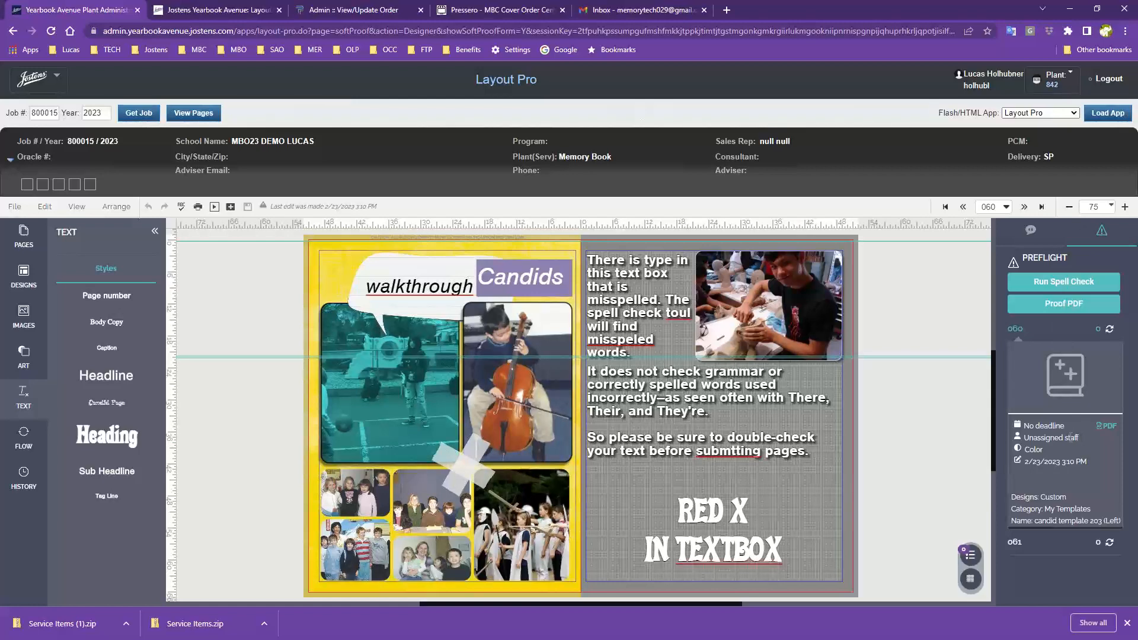
left_click(1051, 286)
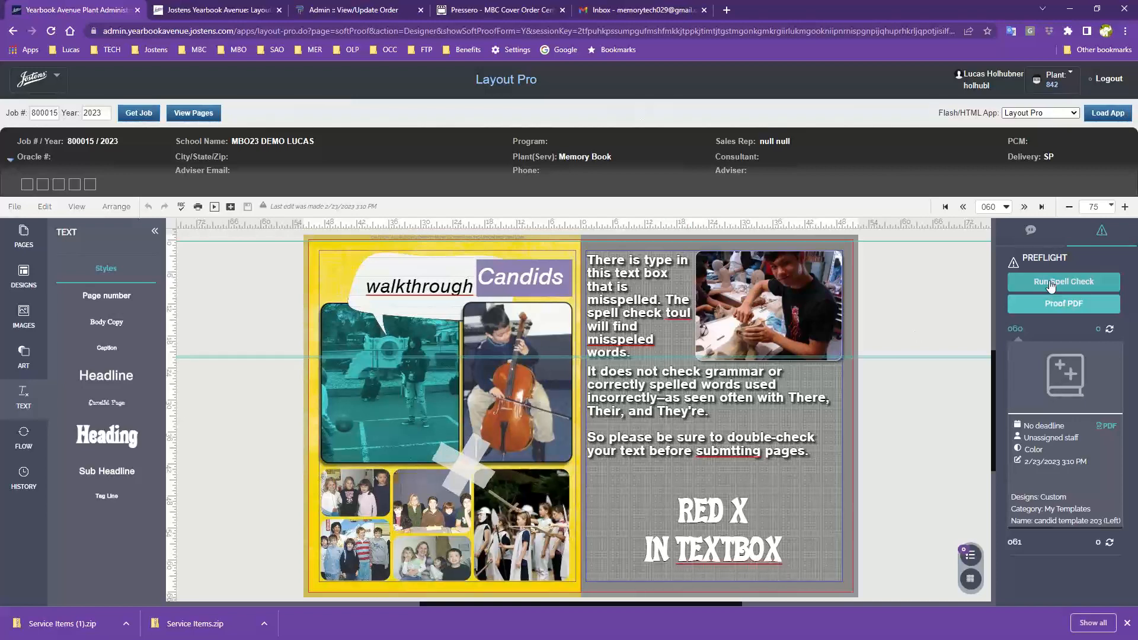
left_click_drag(859, 238, 436, 255)
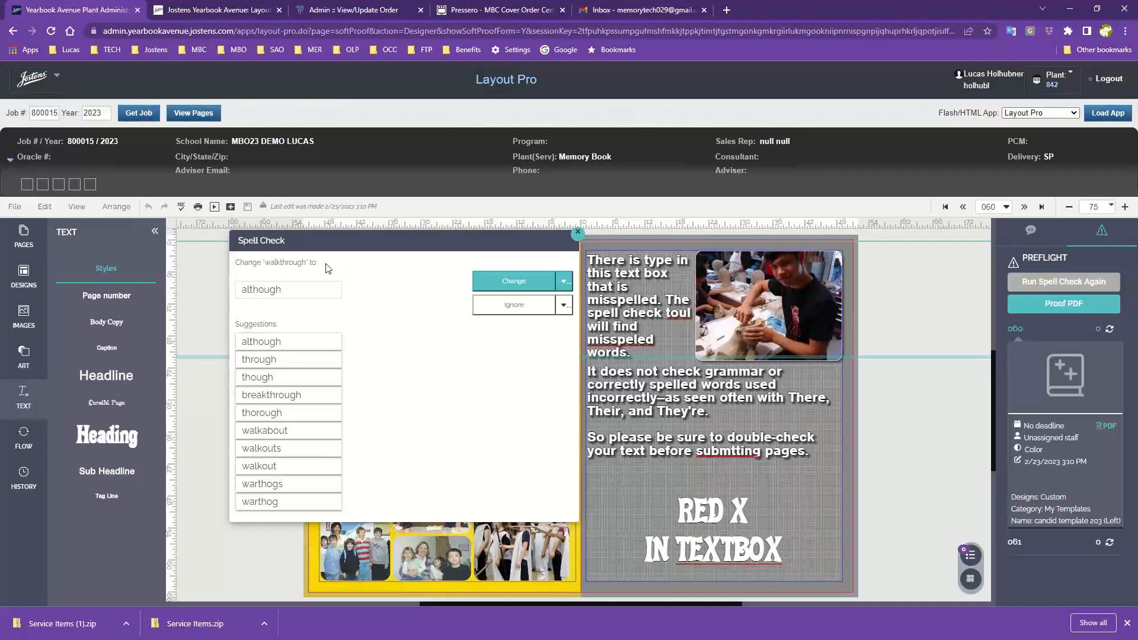
left_click_drag(345, 242, 854, 209)
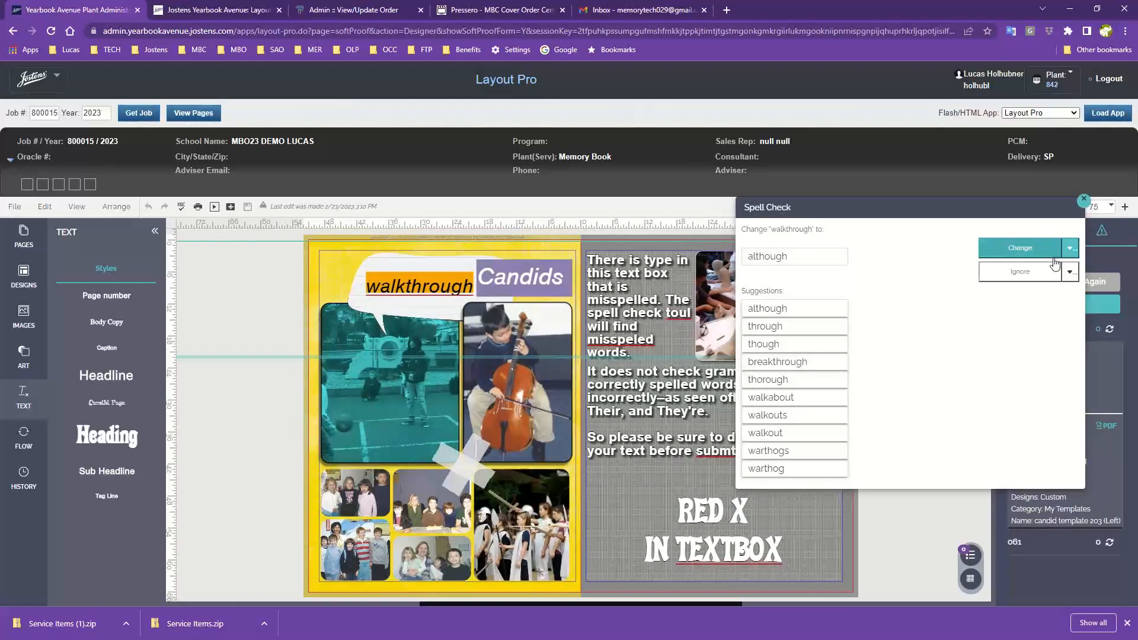
left_click(1009, 278)
- Correct "toul" to "tool" in the page 061 text with the spell check suggestions
left_click_drag(882, 212, 355, 235)
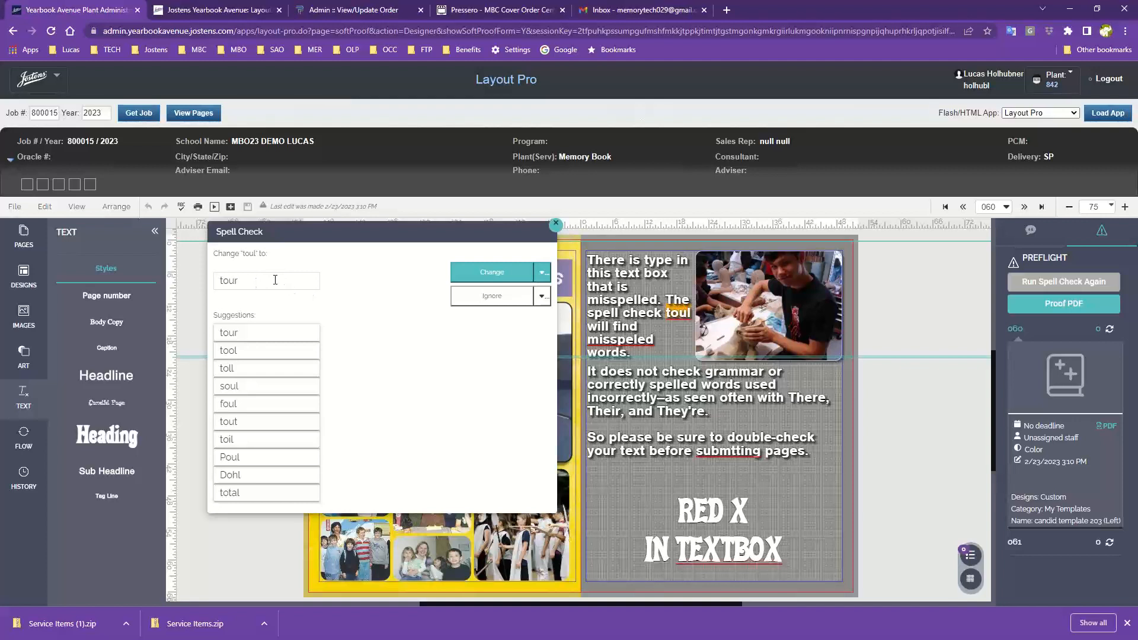
left_click(274, 351)
left_click(513, 279)
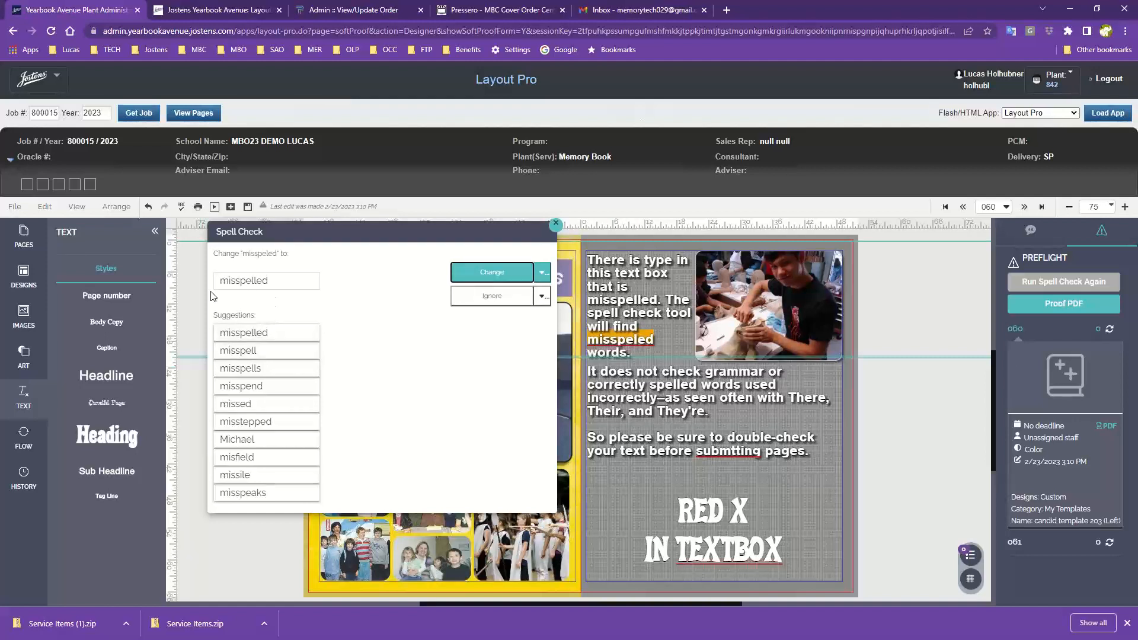
- Correct "misspeled" to "misspelled" and "submtting" to "submitting", and finish the spell check by ignoring "TEXTBOX"
left_click(462, 274)
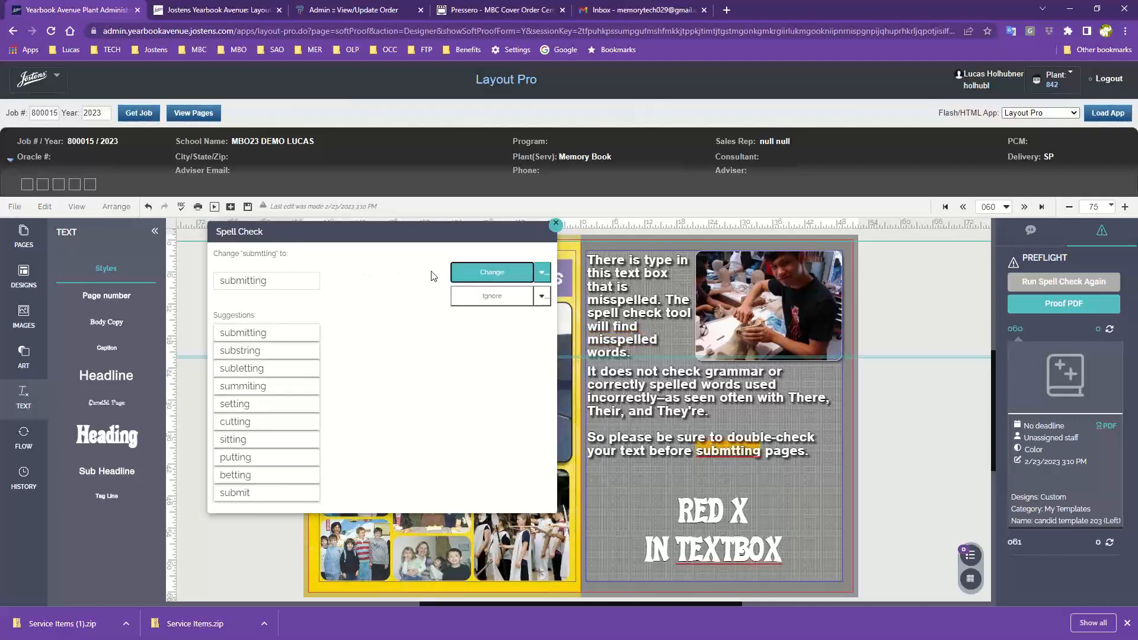
left_click(466, 277)
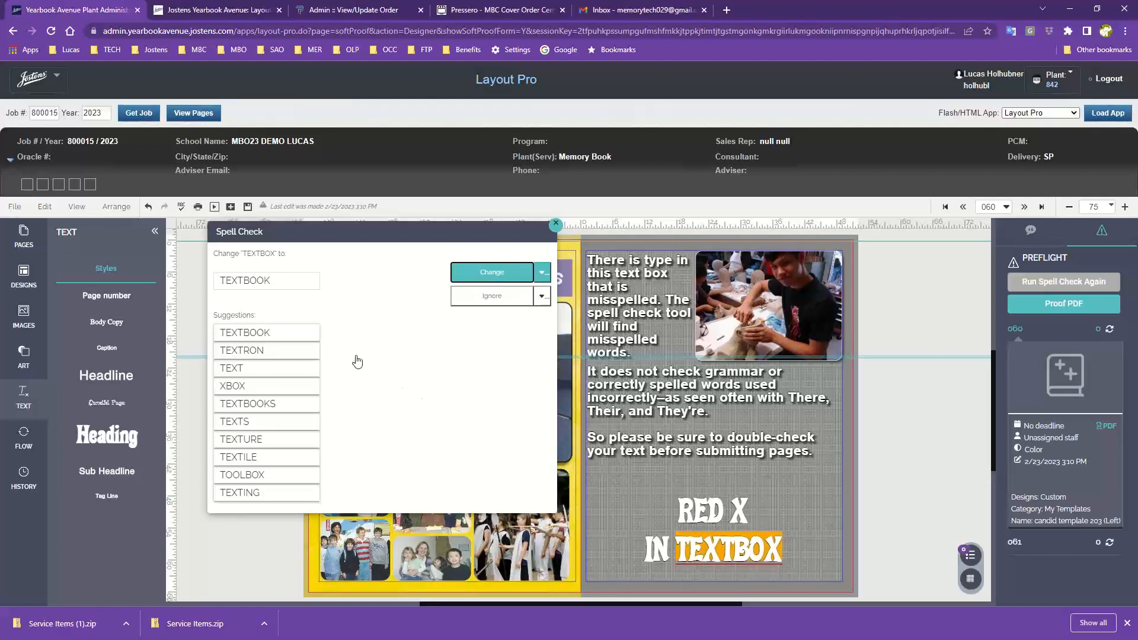
left_click(489, 301)
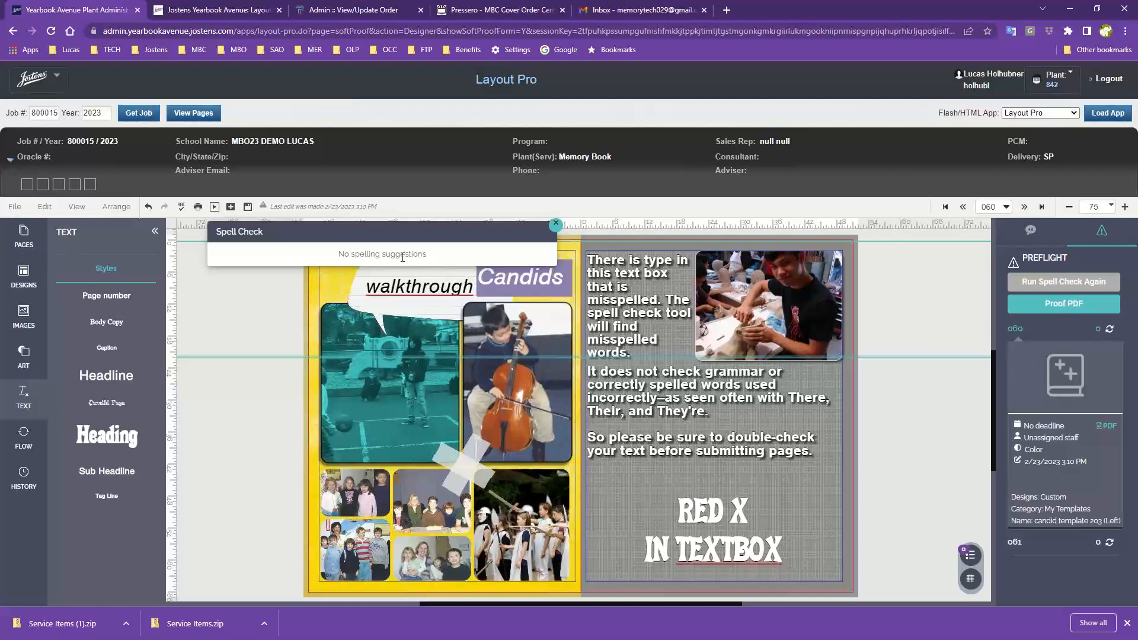
left_click(555, 223)
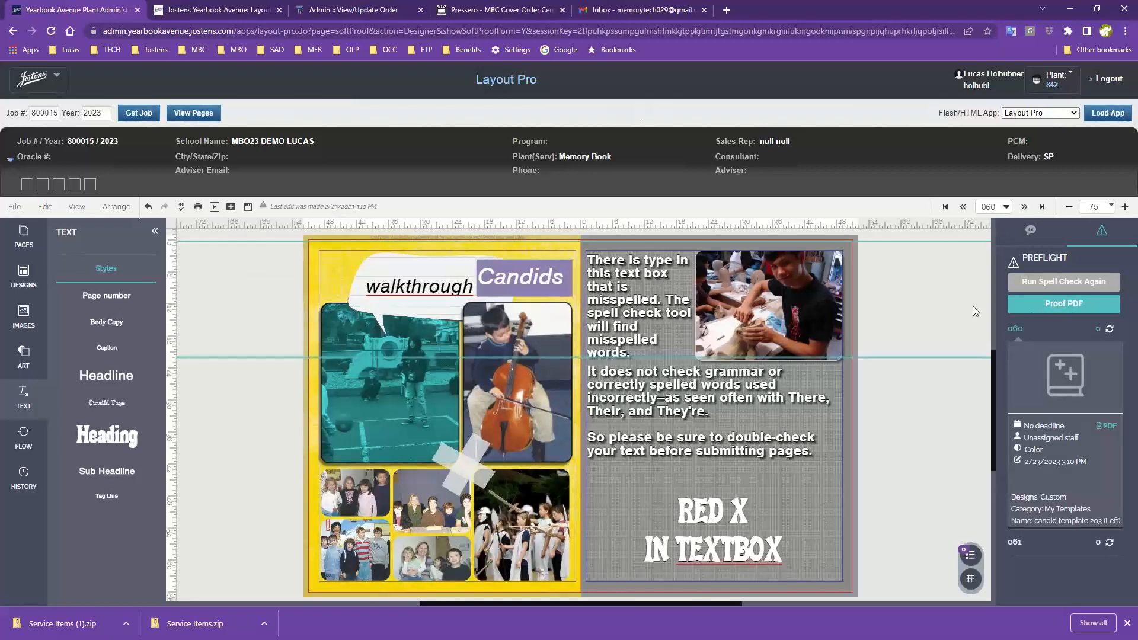
- Save the changes and review pages 060 and 061 in the proof PDF, then close the proof
left_click(1059, 309)
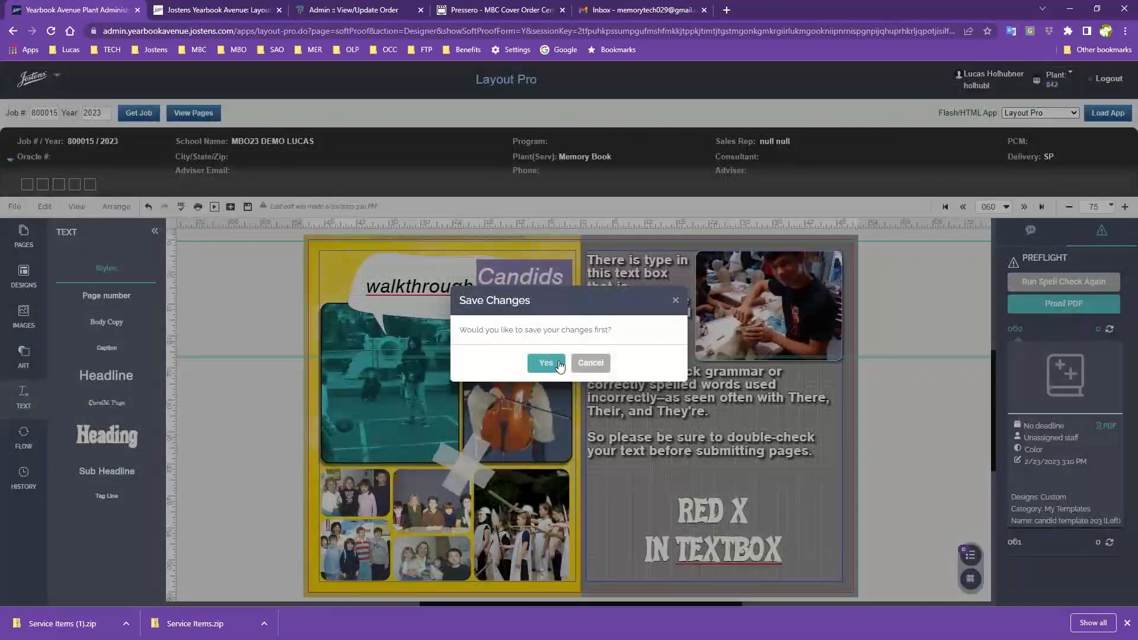
left_click(545, 363)
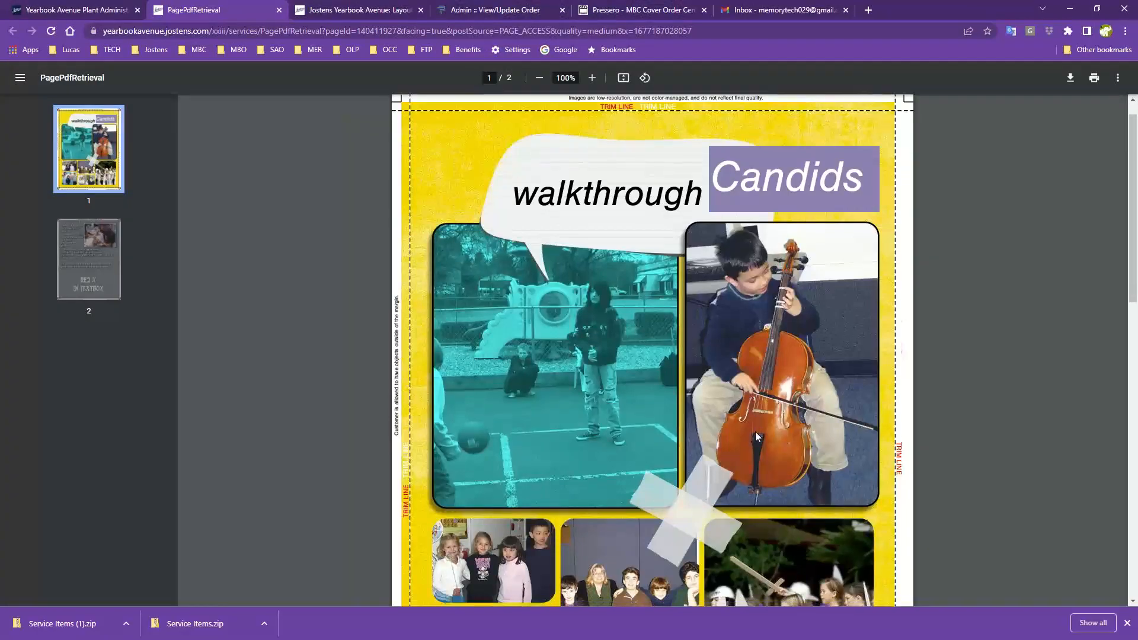
scroll(755, 436, "down", 20)
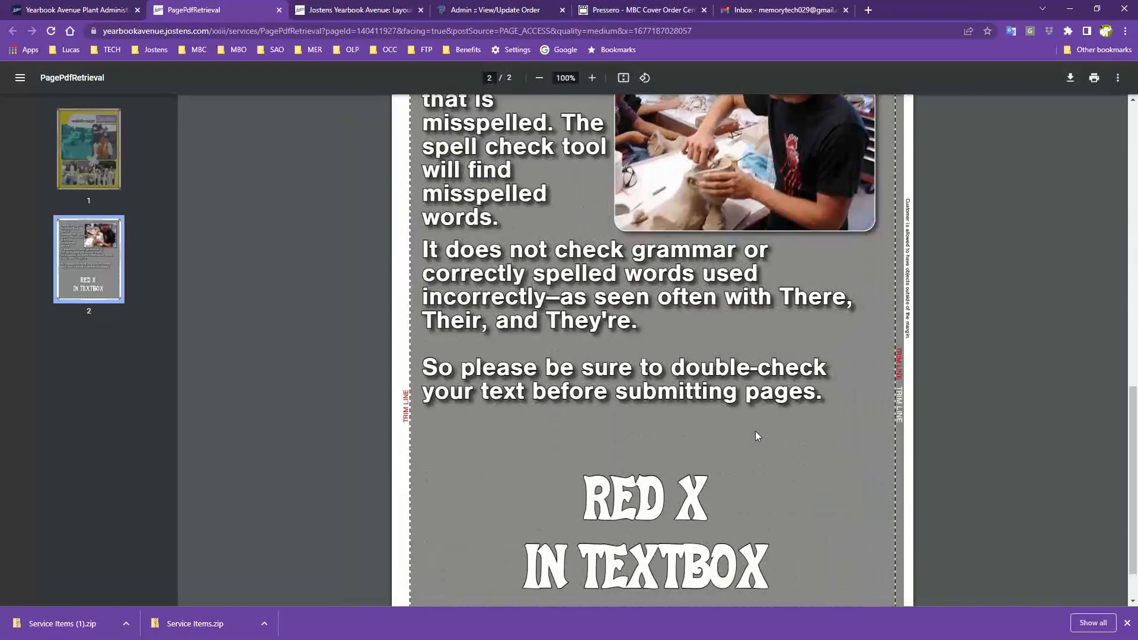
scroll(755, 436, "up", 12)
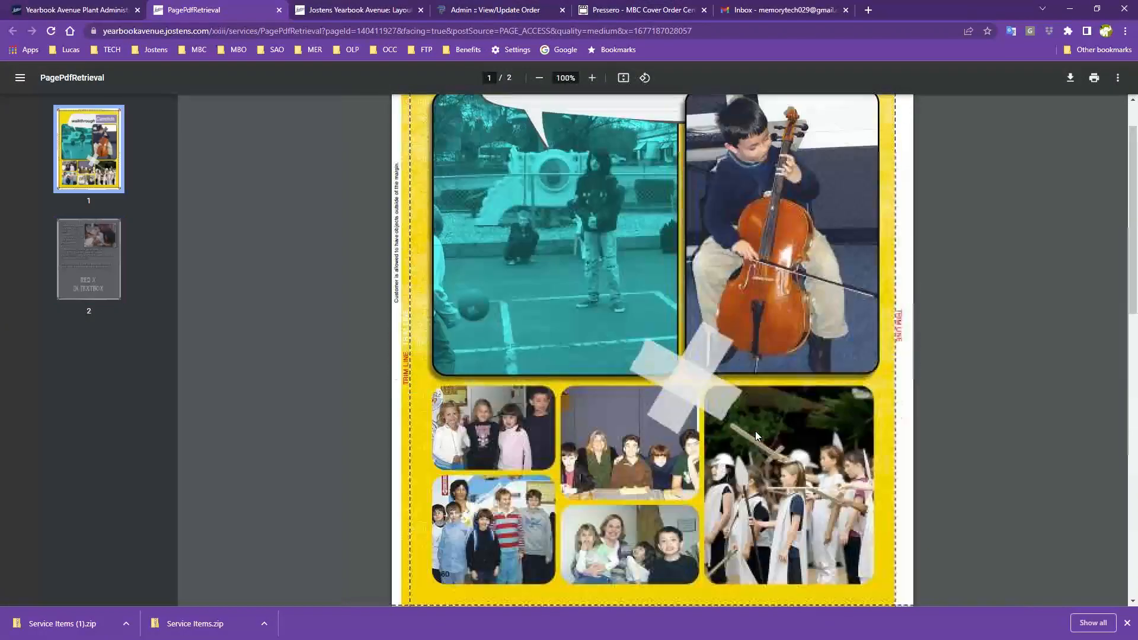
scroll(755, 431, "up", 3)
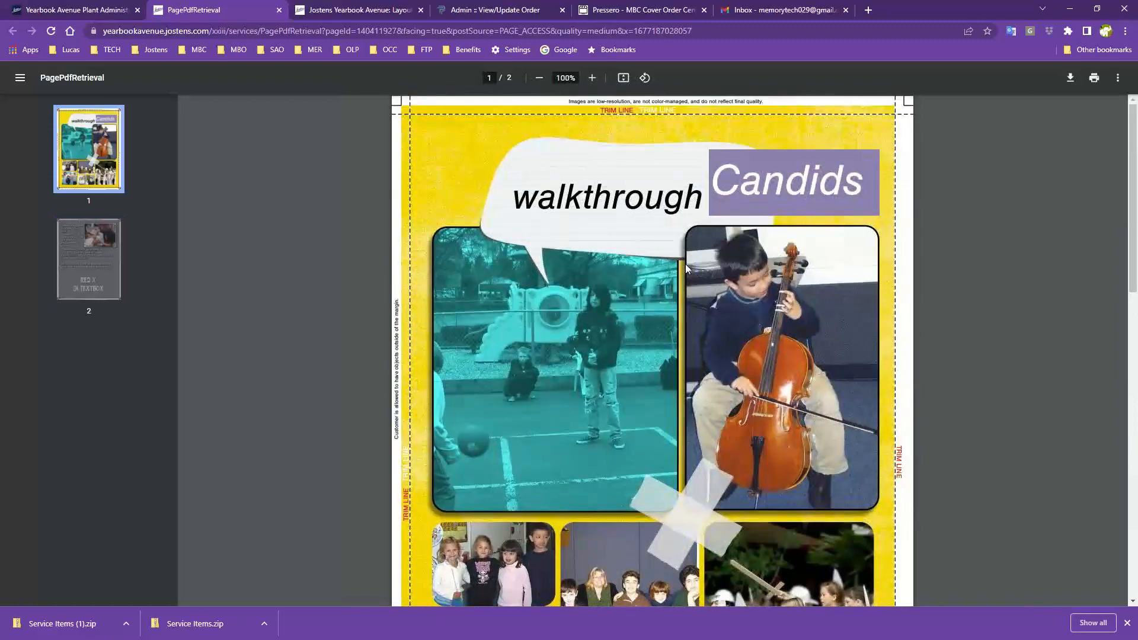
scroll(673, 415, "down", 12)
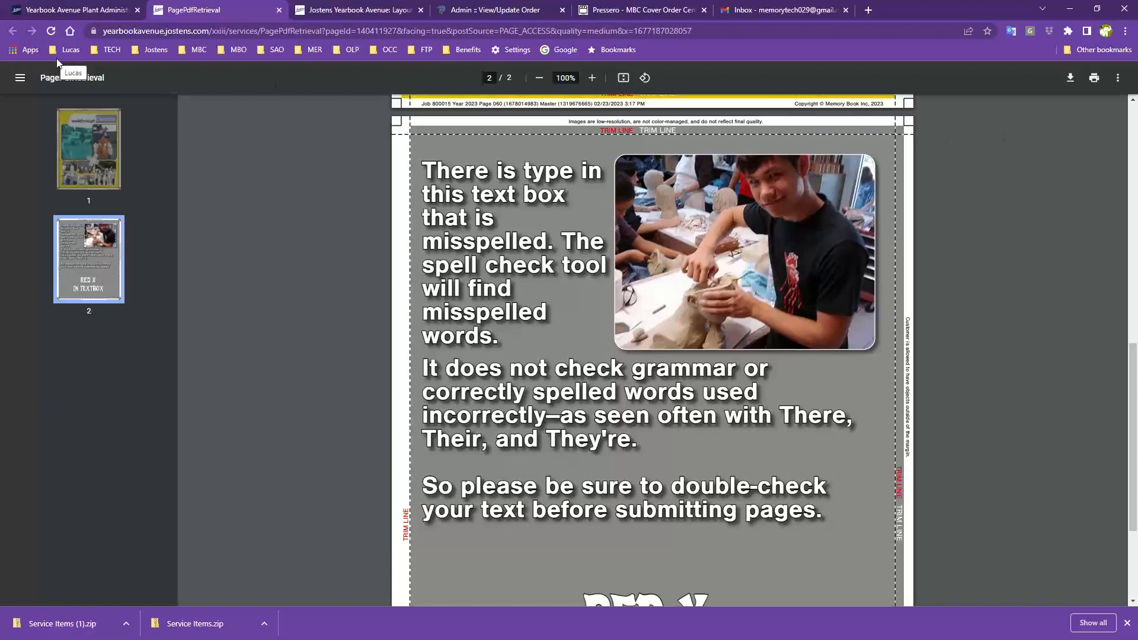
left_click(278, 10)
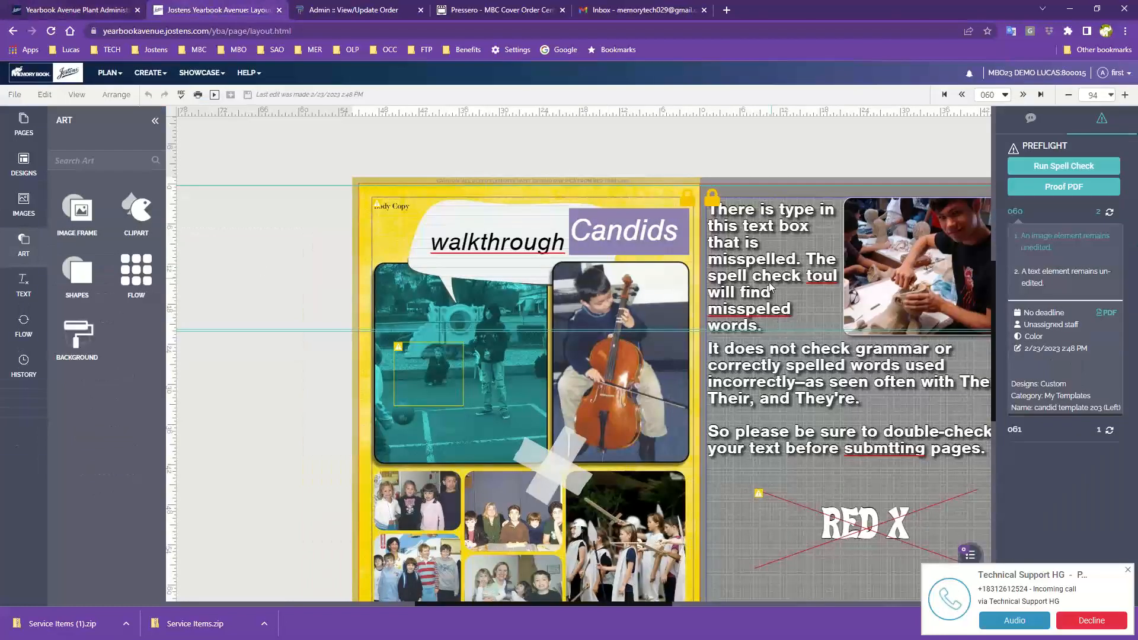
- Go from page 060 to the 062 spread and inspect the placeholder text element at the foot of page 063
left_click_drag(820, 396, 714, 347)
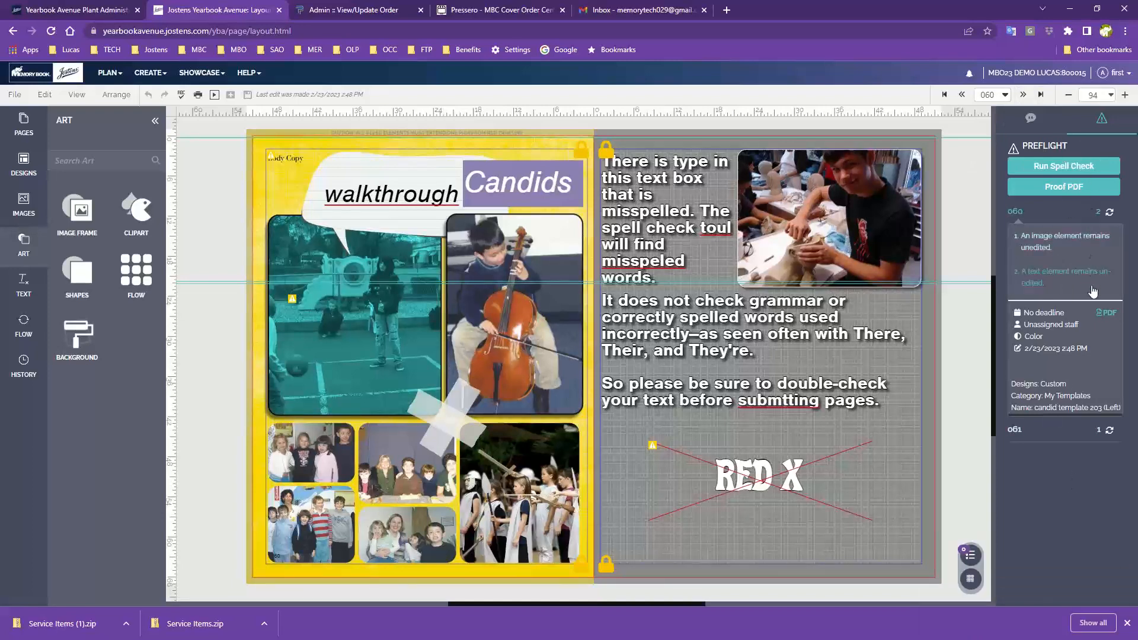
left_click(1023, 95)
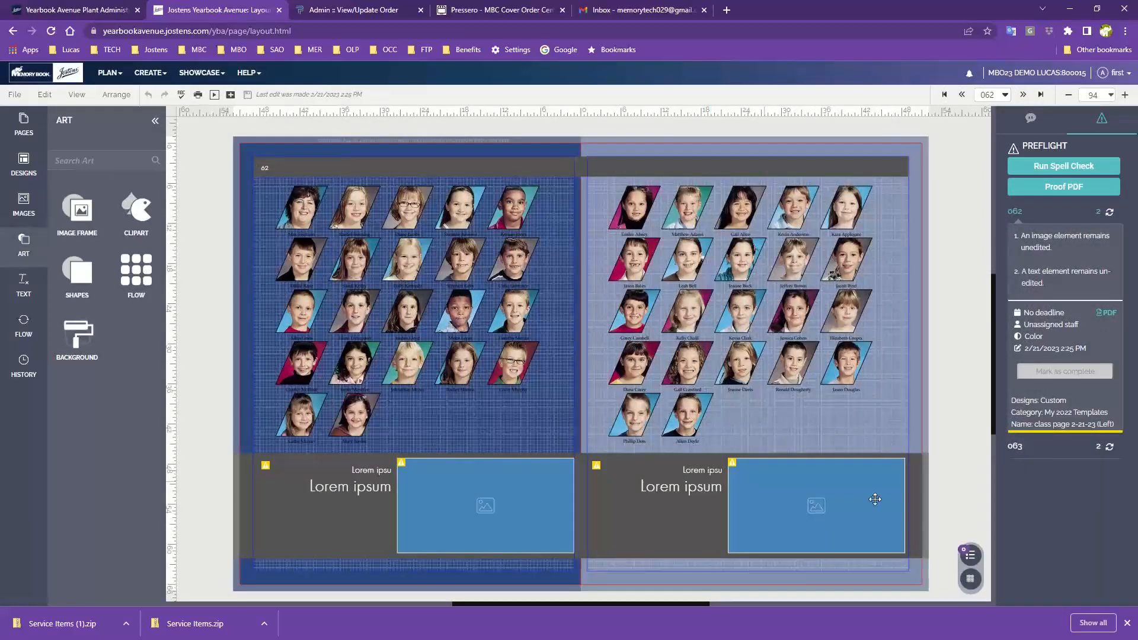
left_click(764, 492)
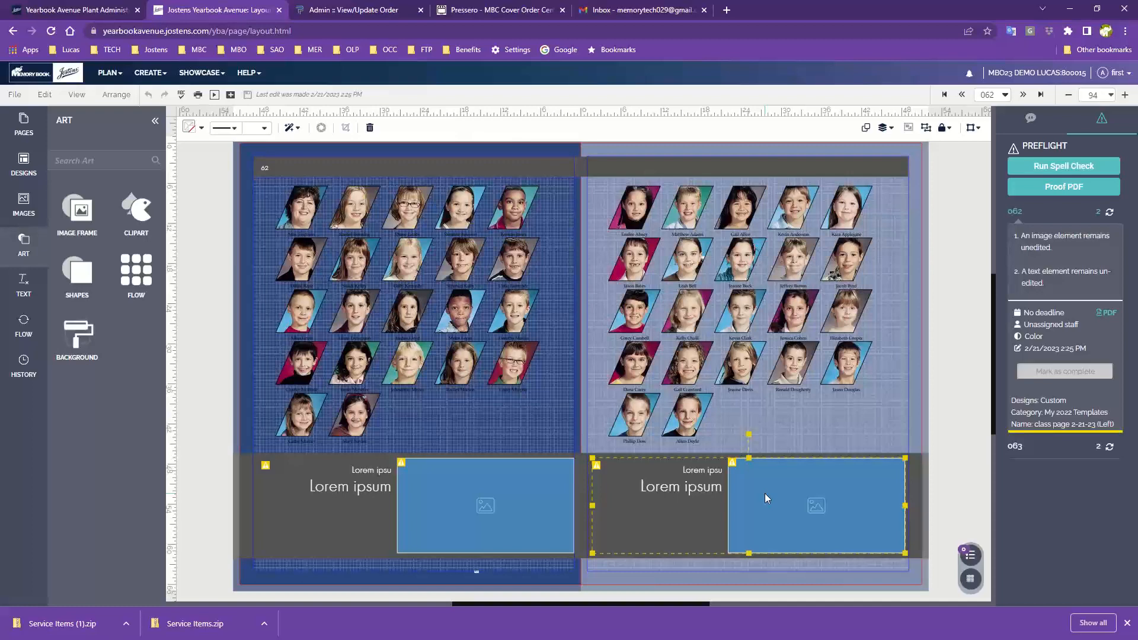
left_click(954, 269)
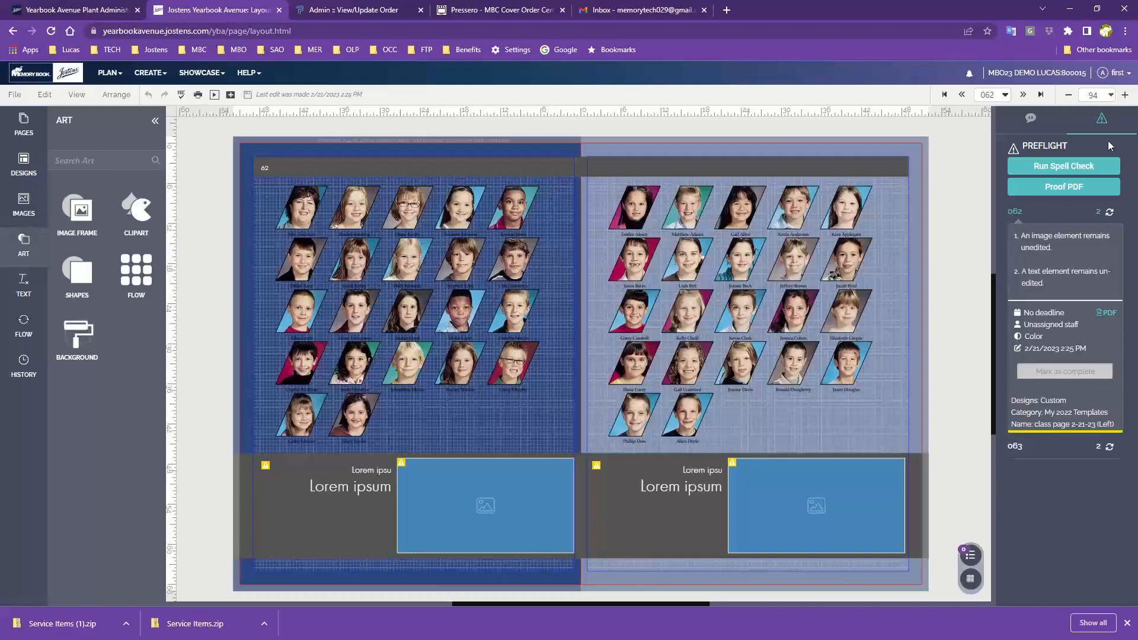
- Examine at 200% zoom how readable the portrait names are against the backgrounds of pages 062 and 063
left_click(1123, 96)
left_click(1124, 95)
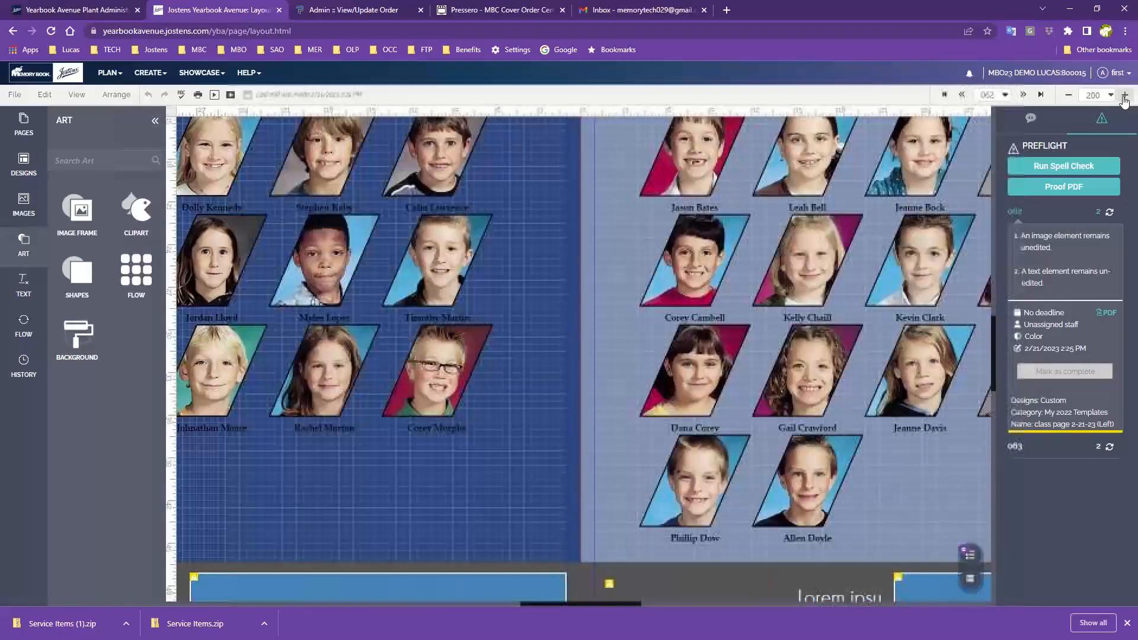
left_click(1124, 96)
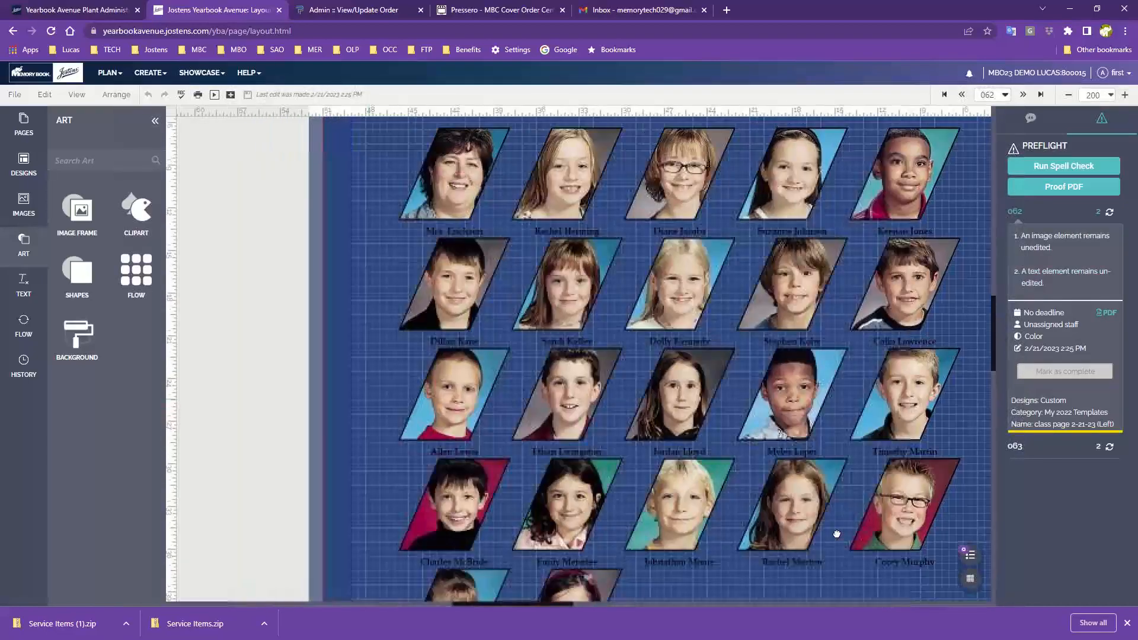
left_click_drag(836, 534, 695, 532)
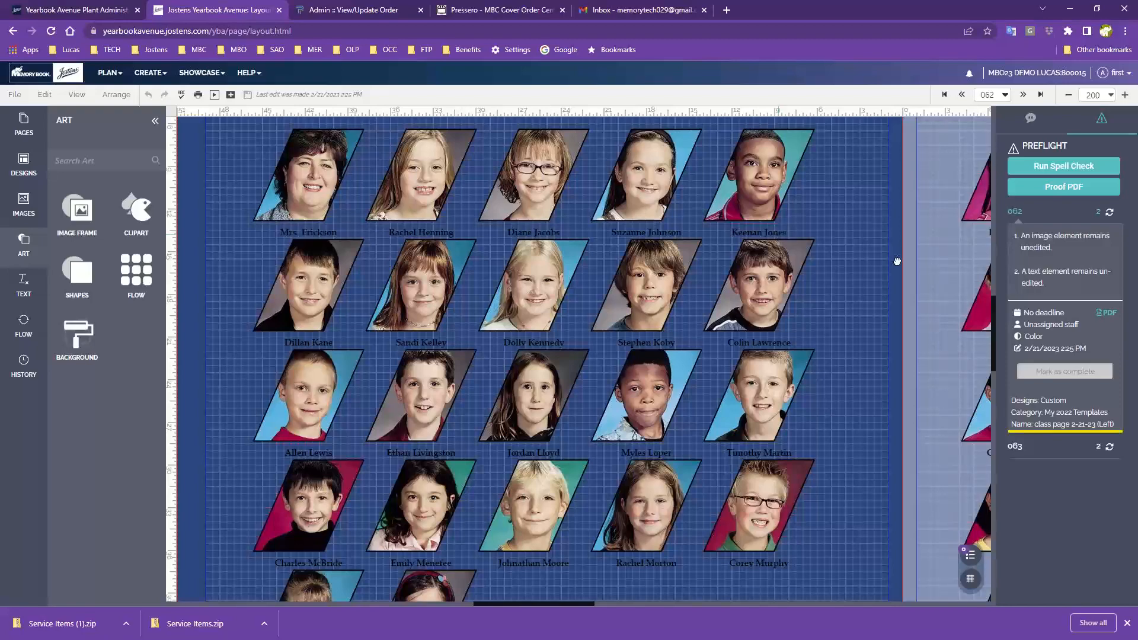
left_click_drag(894, 269, 467, 282)
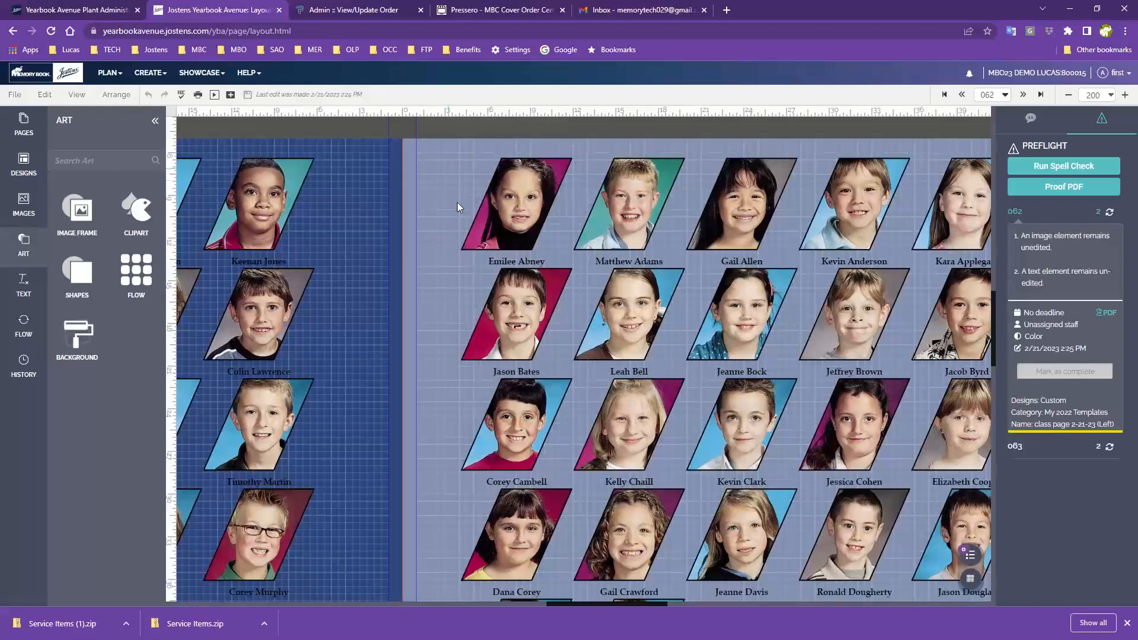
scroll(464, 397, "down", 3)
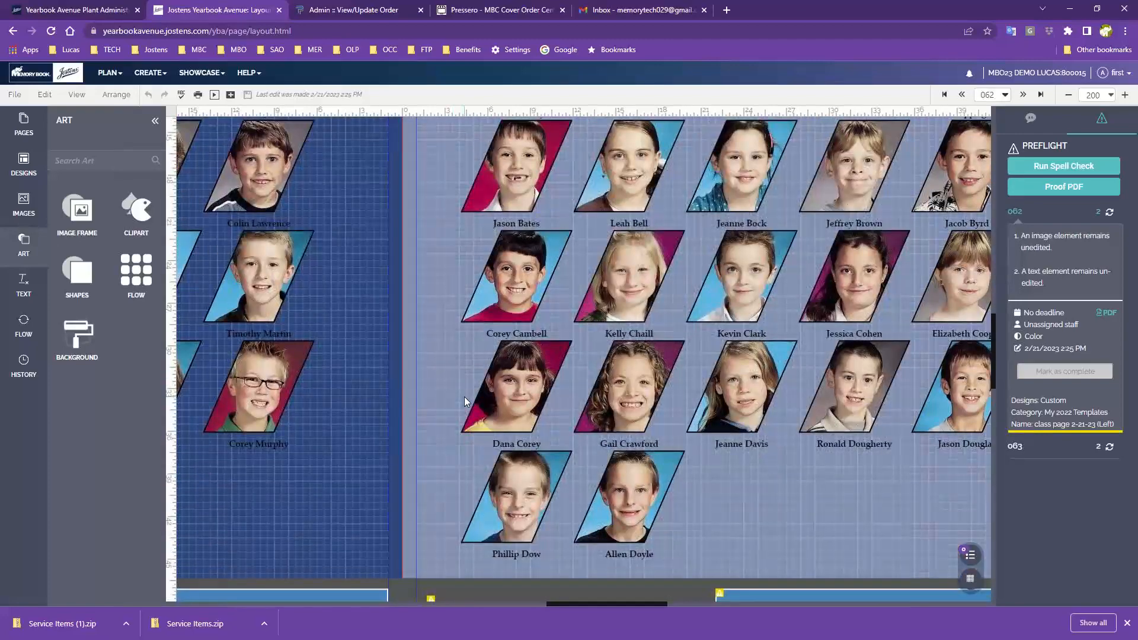
scroll(464, 397, "up", 2)
left_click_drag(443, 312, 636, 355)
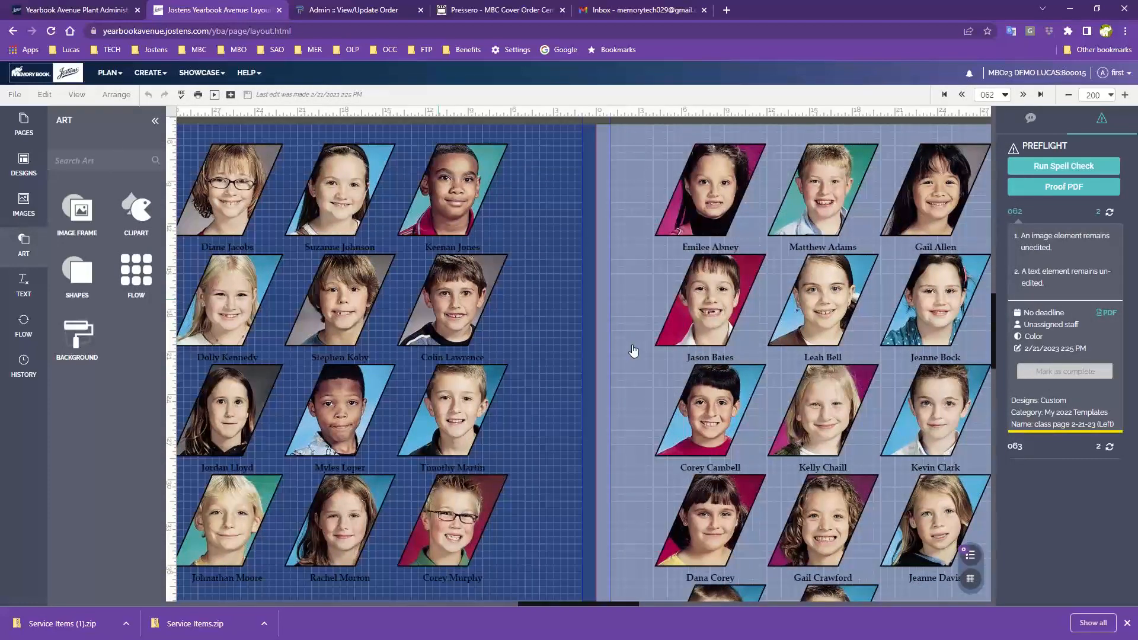
- Try a tint of 40 on the background of page 062, and set the tint back to 0
left_click(43, 96)
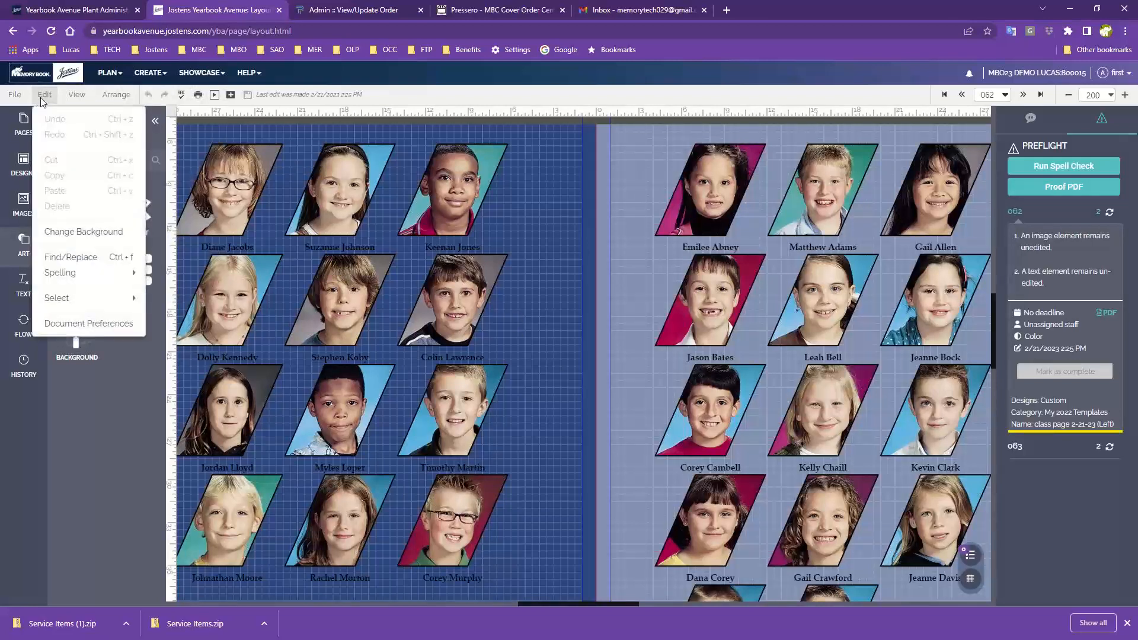
left_click(80, 232)
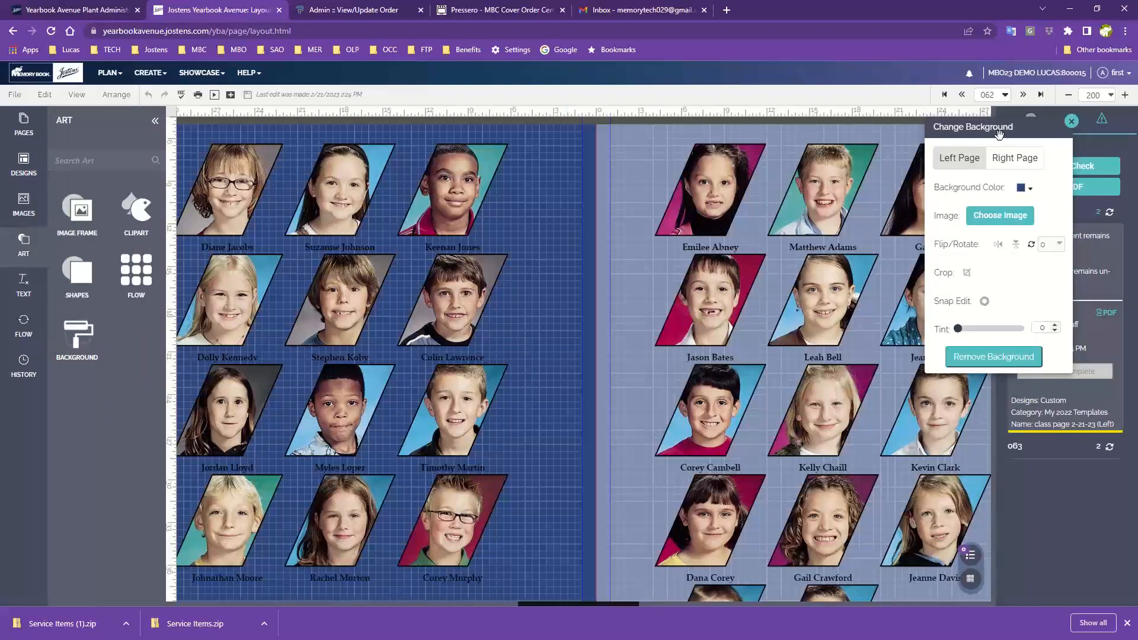
left_click_drag(998, 134, 1045, 290)
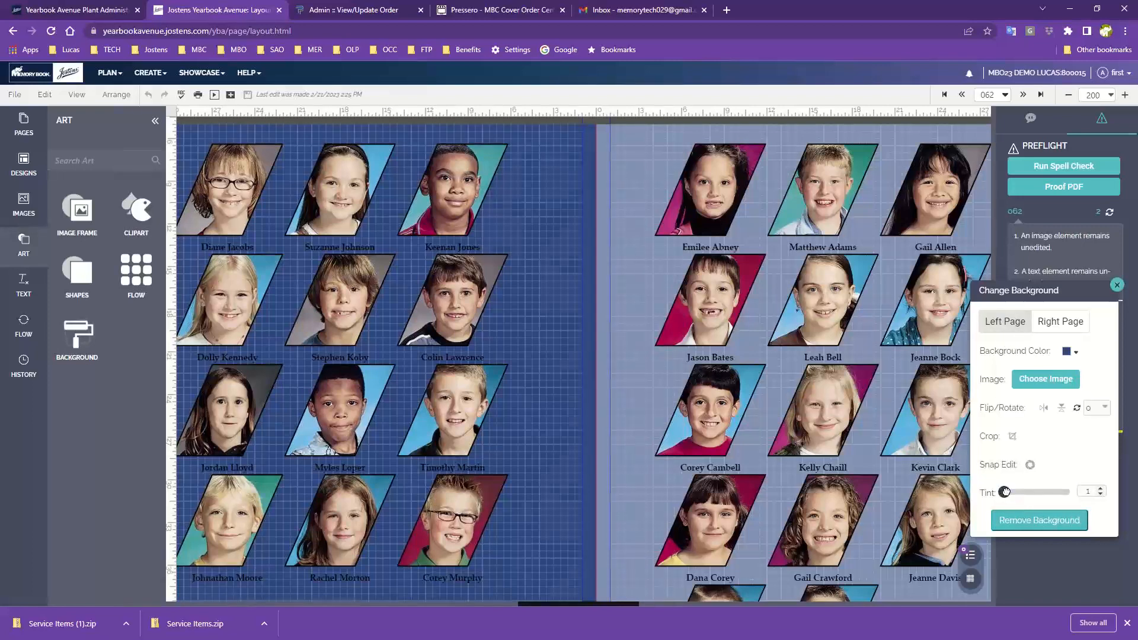
left_click_drag(1004, 491, 1030, 491)
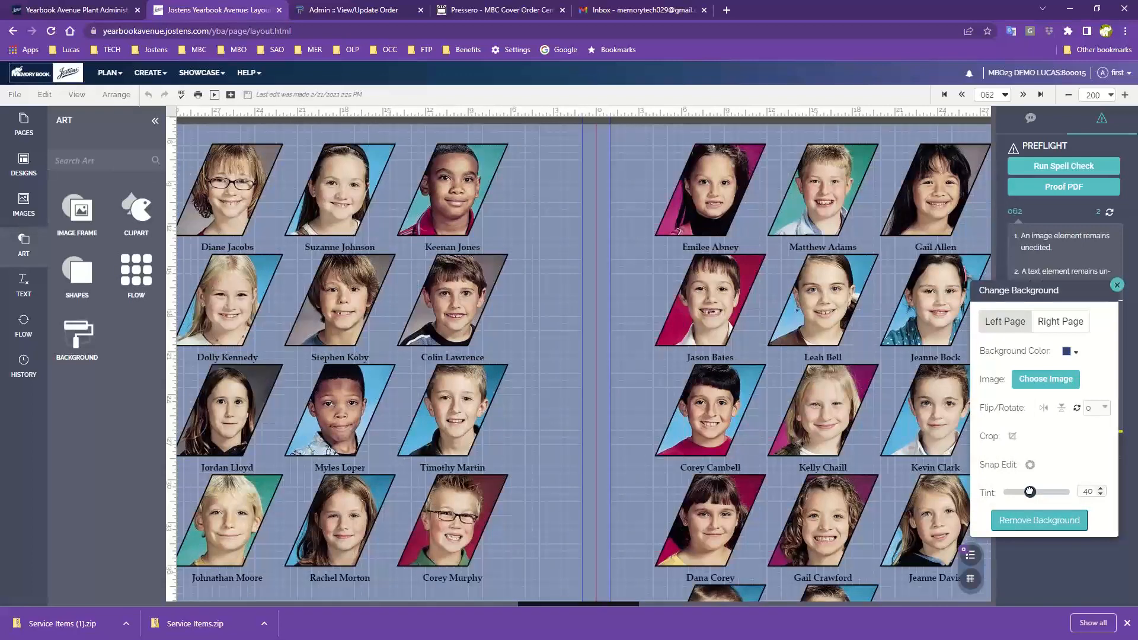
left_click_drag(1029, 492, 1029, 492)
left_click_drag(1030, 493, 1003, 492)
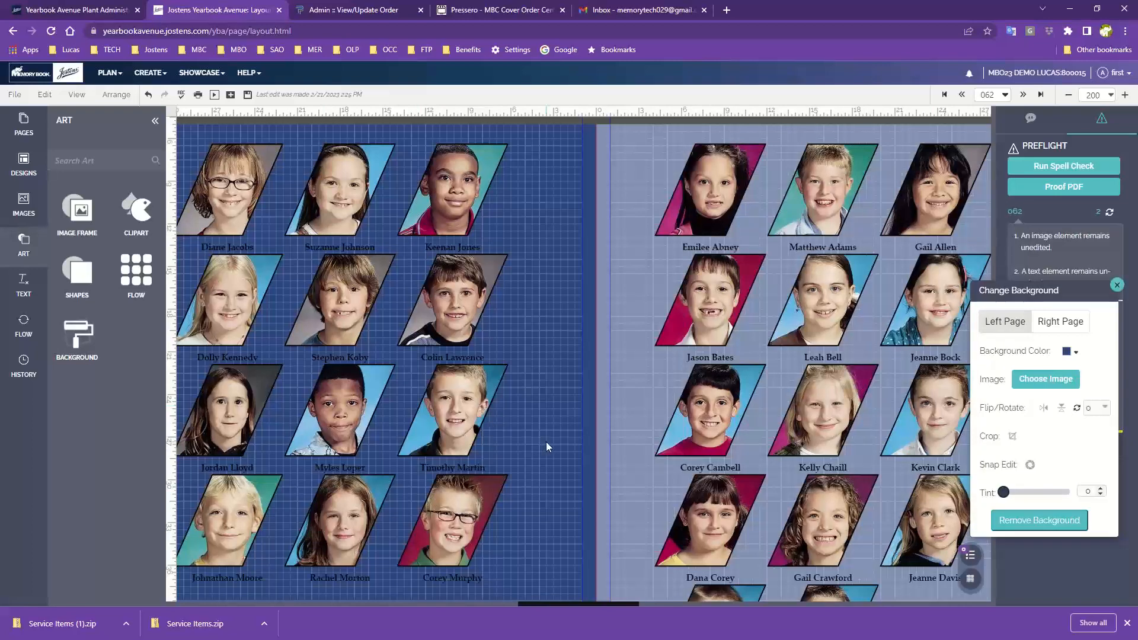
left_click(1117, 288)
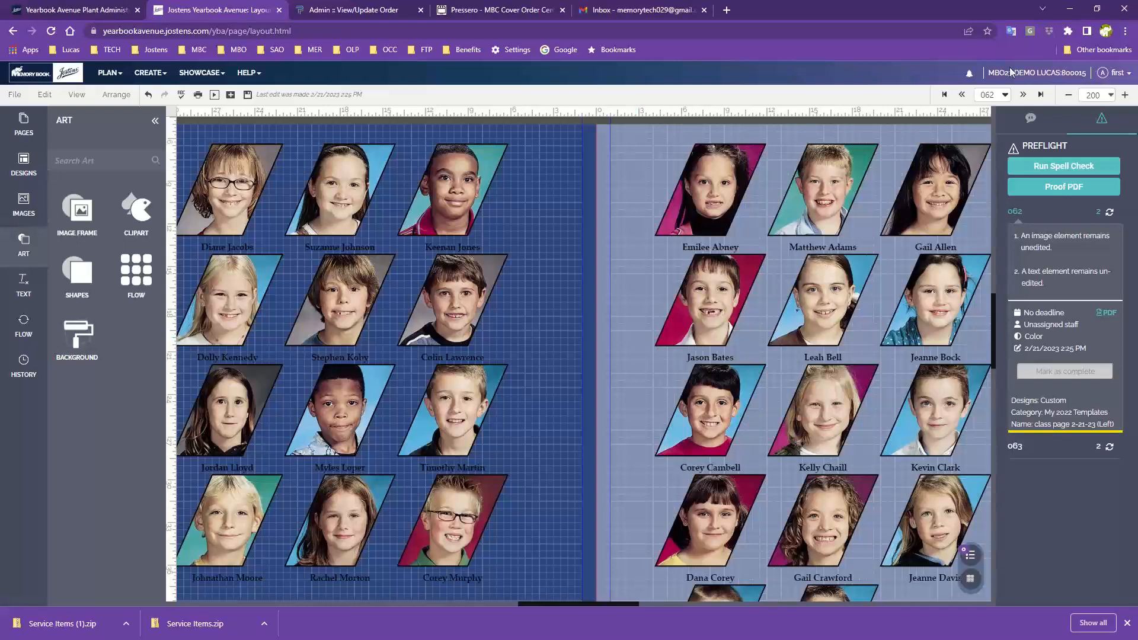
- Go to the 064 spread without saving the changes, and compare the readability of its dark and white portrait names
left_click(1022, 95)
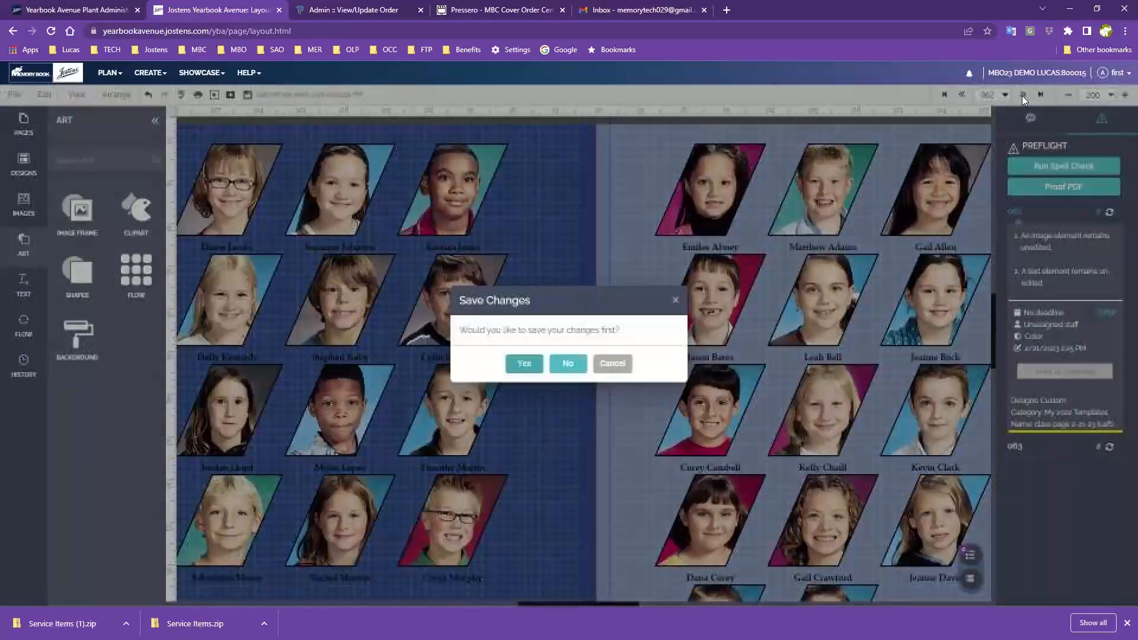
left_click(564, 364)
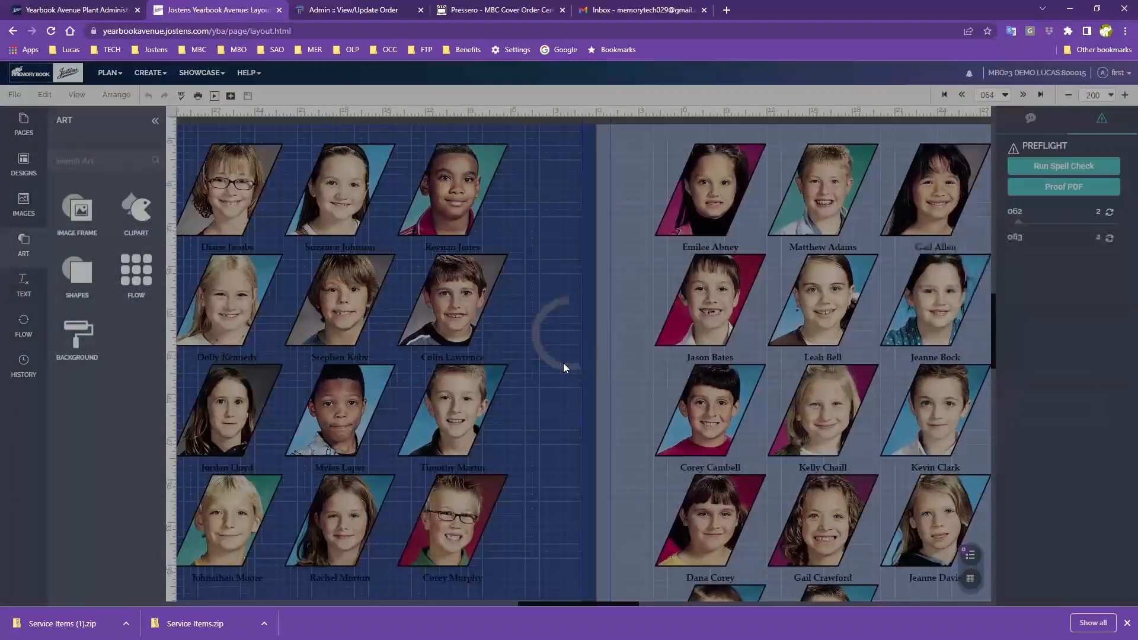
scroll(562, 363, "up", 3)
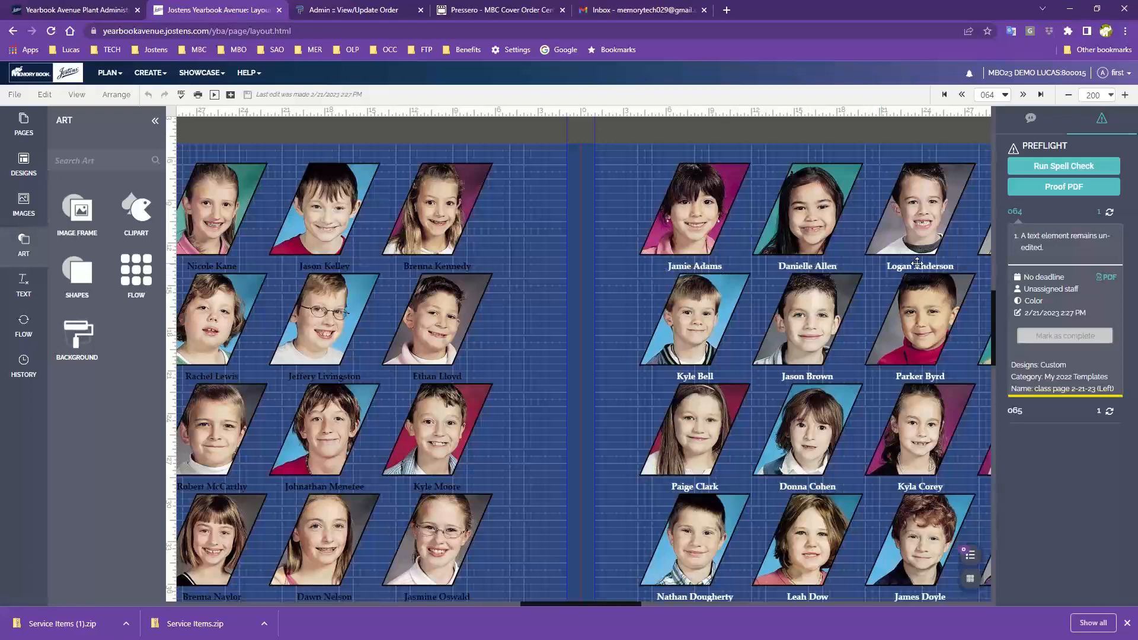
scroll(757, 453, "down", 2)
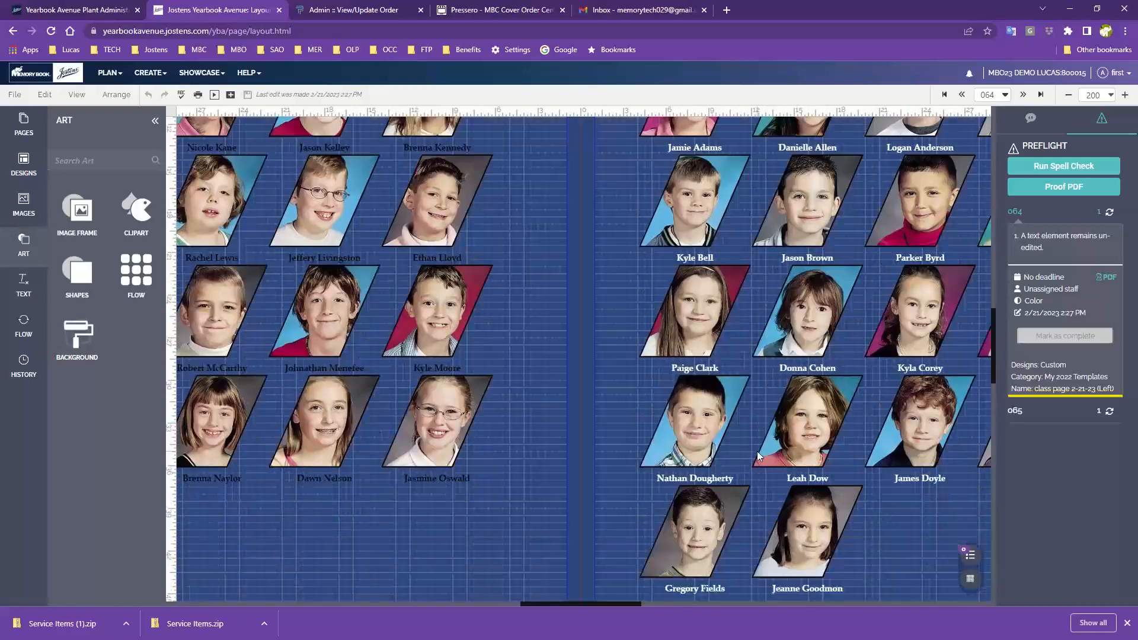
scroll(611, 487, "up", 3)
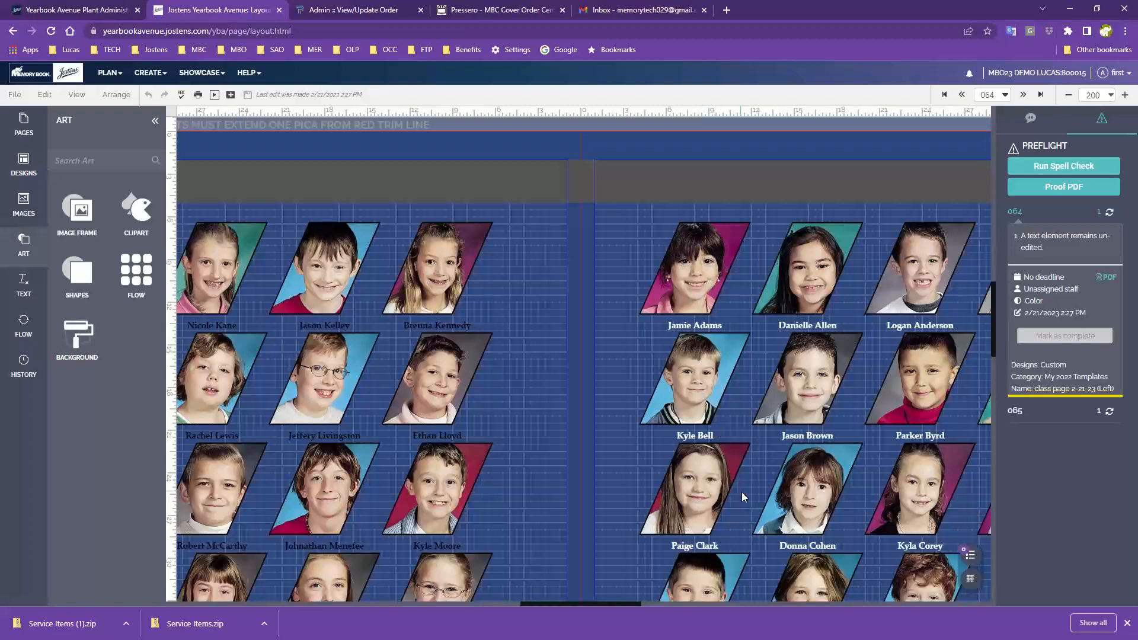
scroll(741, 491, "down", 2)
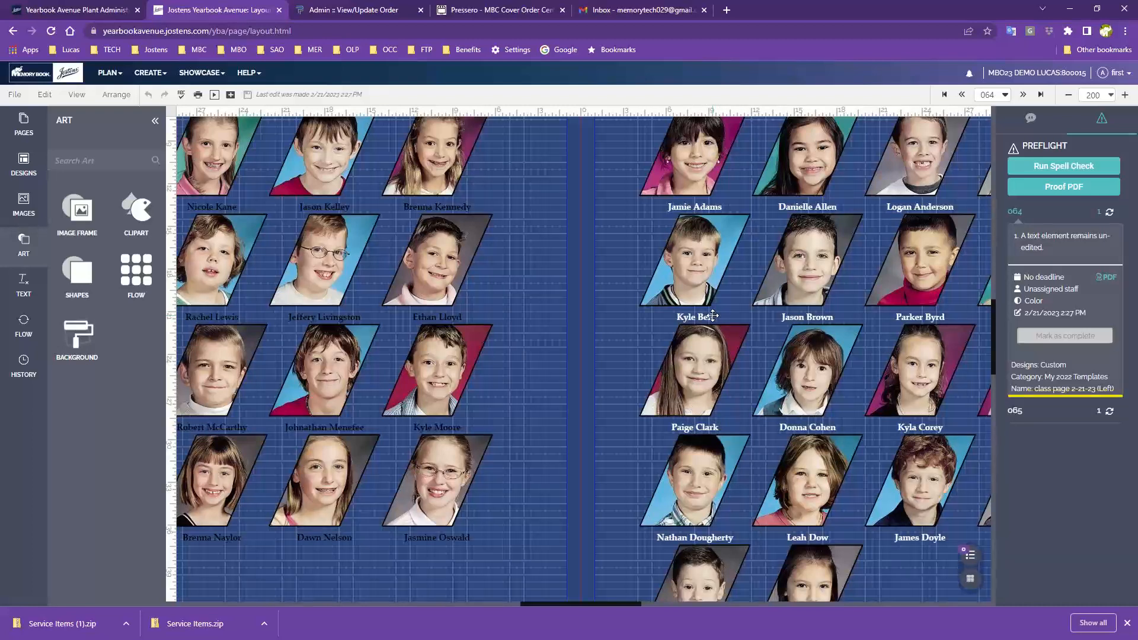
- Go on to the 068 spread and examine the portrait names over the drawn background and the translucent shape on page 068
left_click(1022, 95)
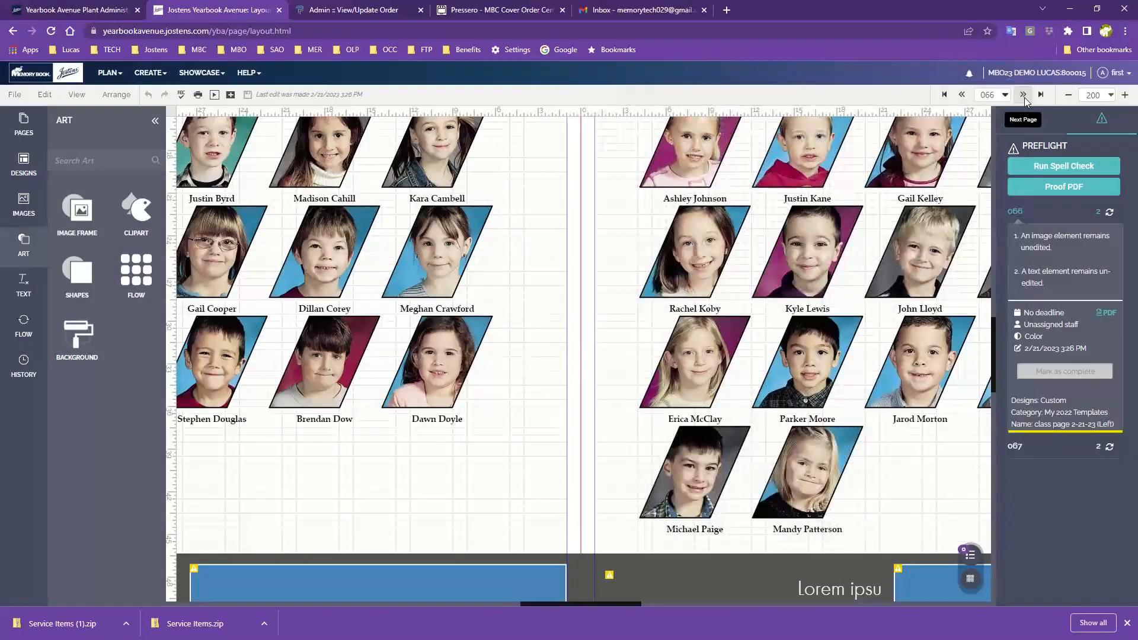
left_click(1022, 95)
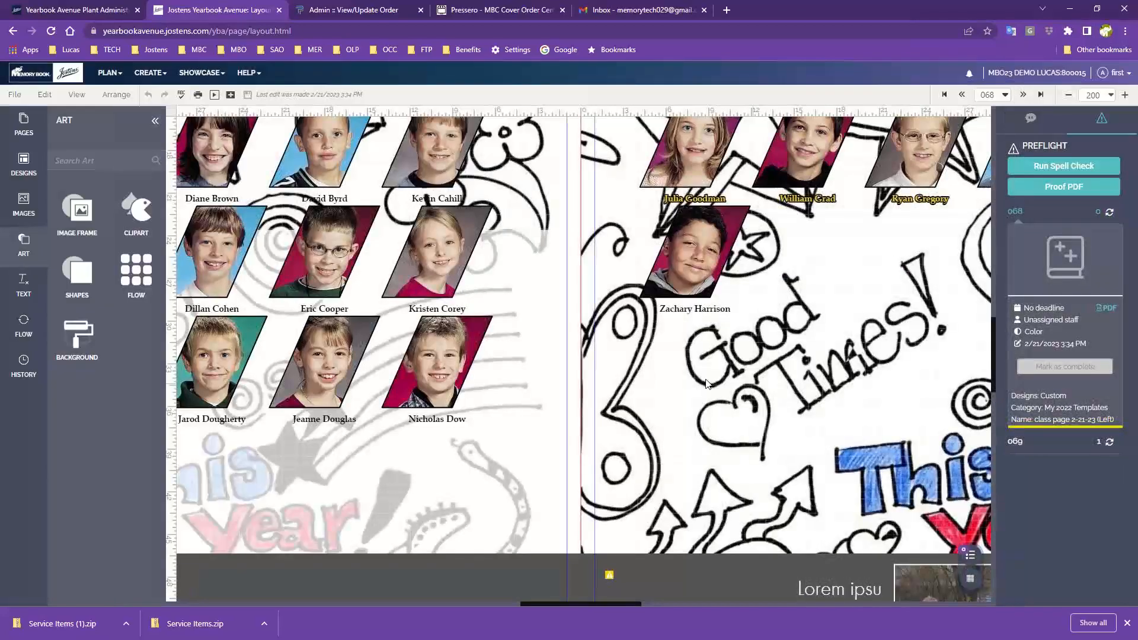
left_click_drag(552, 259, 895, 419)
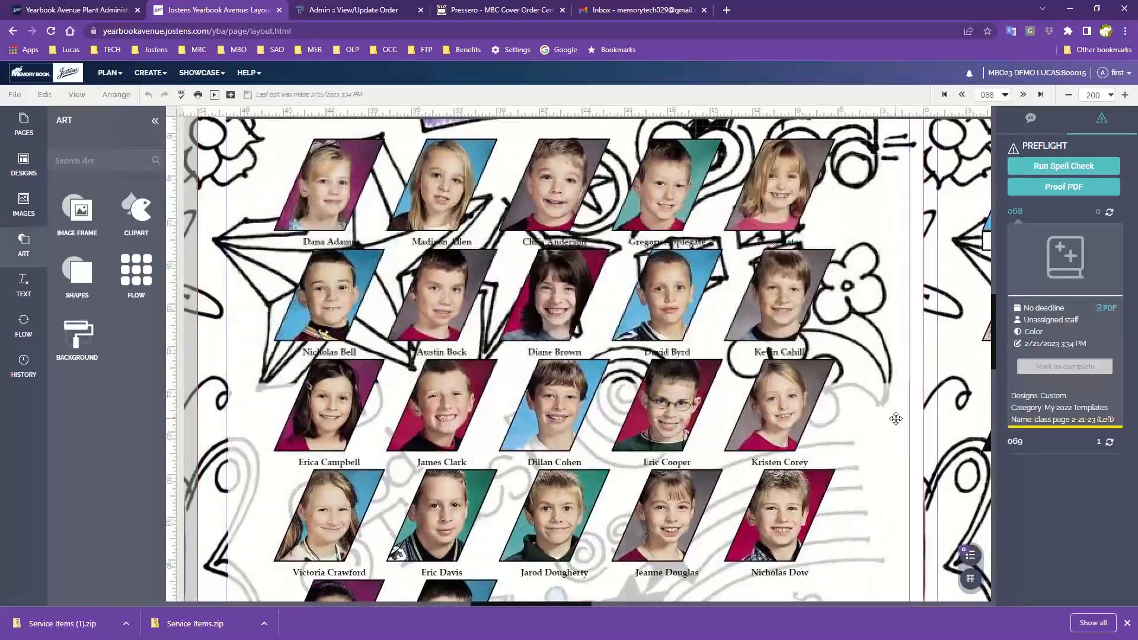
scroll(895, 419, "down", 3)
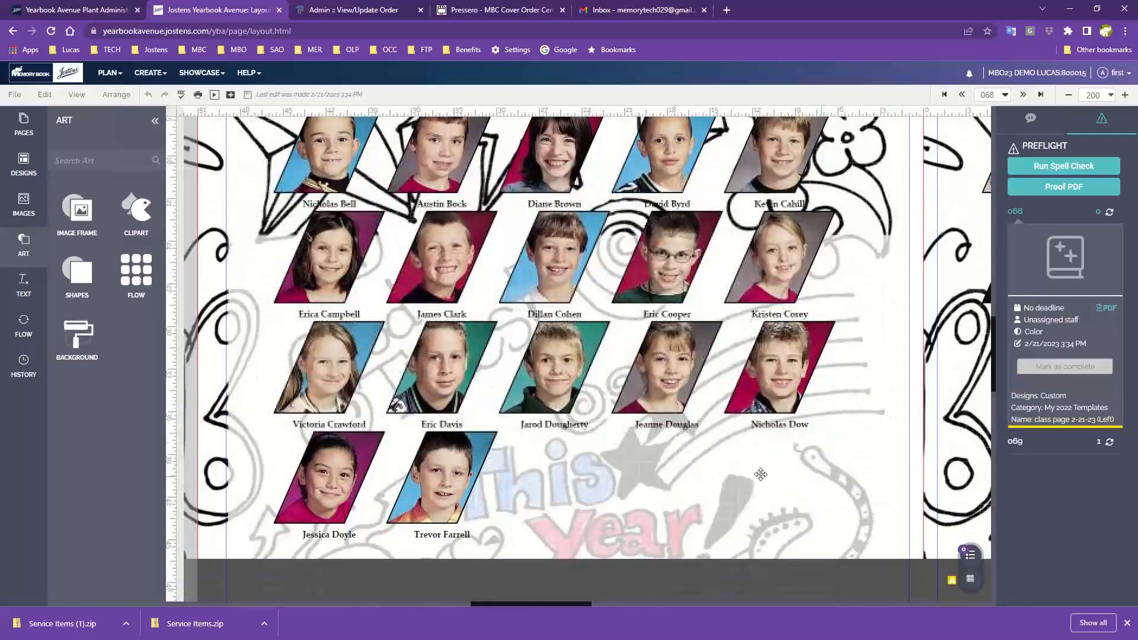
left_click(692, 483)
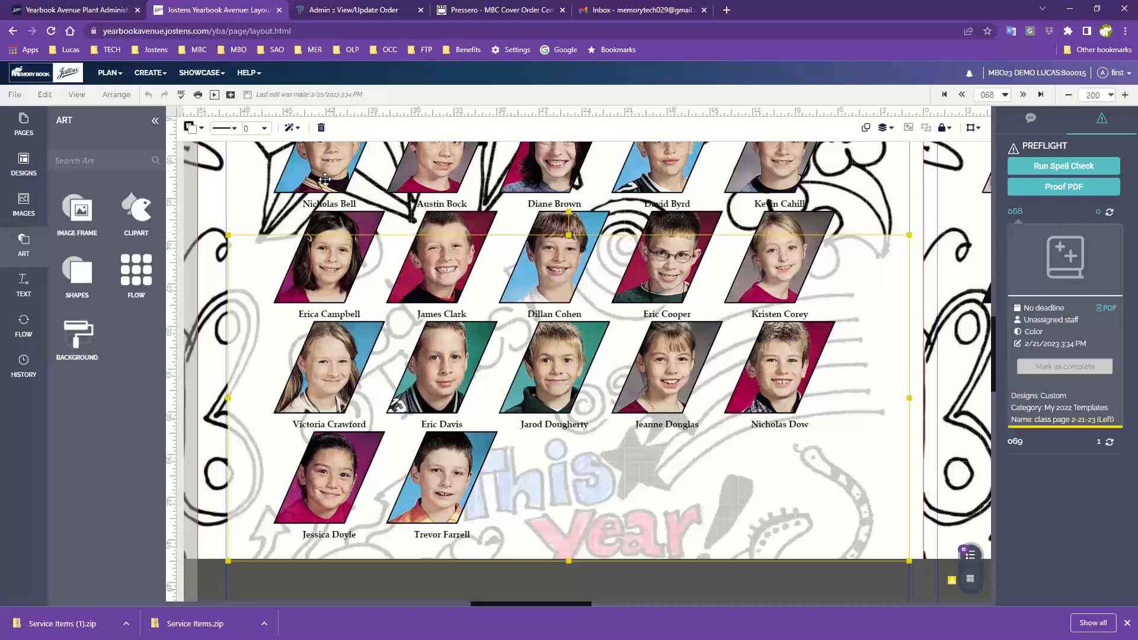
scroll(771, 435, "up", 3)
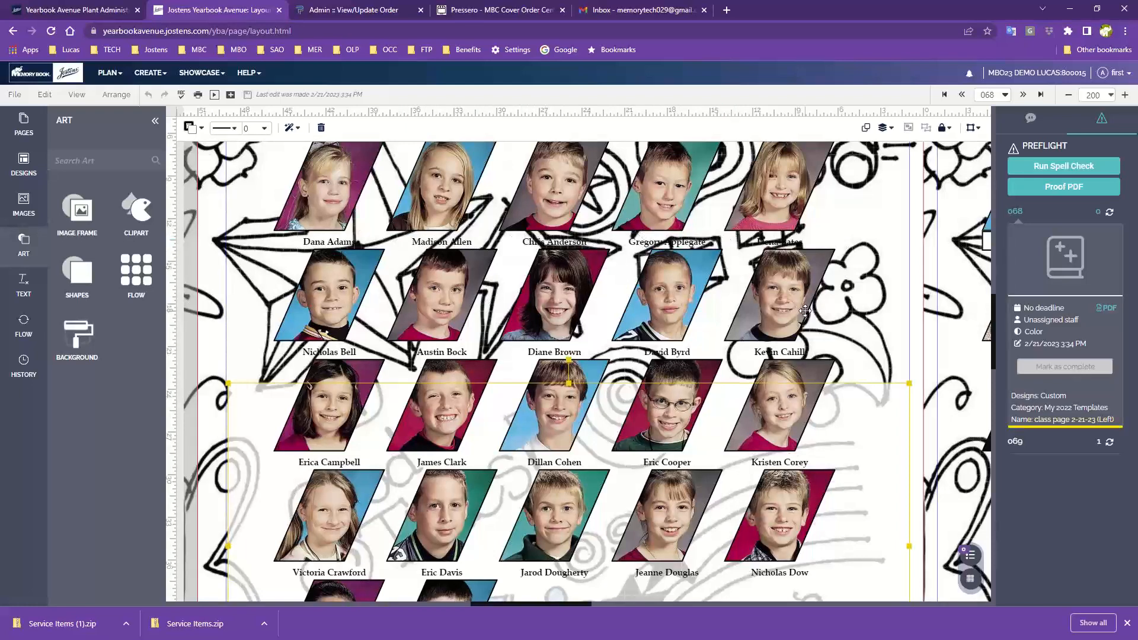
- Delete the translucent shape behind the lower portrait rows of page 068
scroll(804, 310, "down", 2)
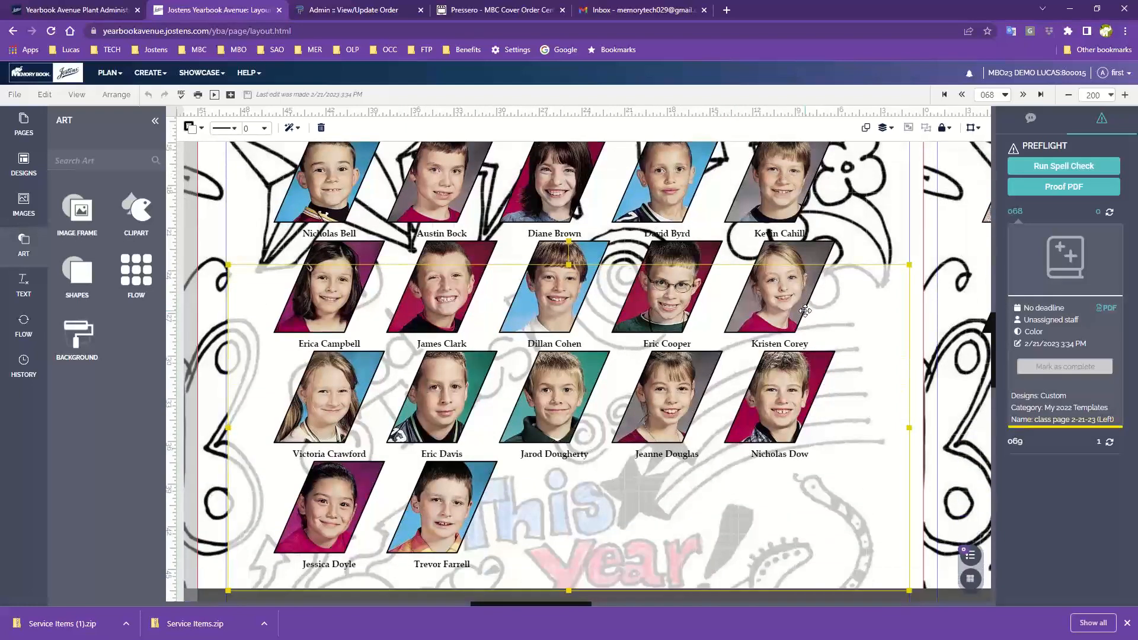
scroll(708, 350, "down", 1)
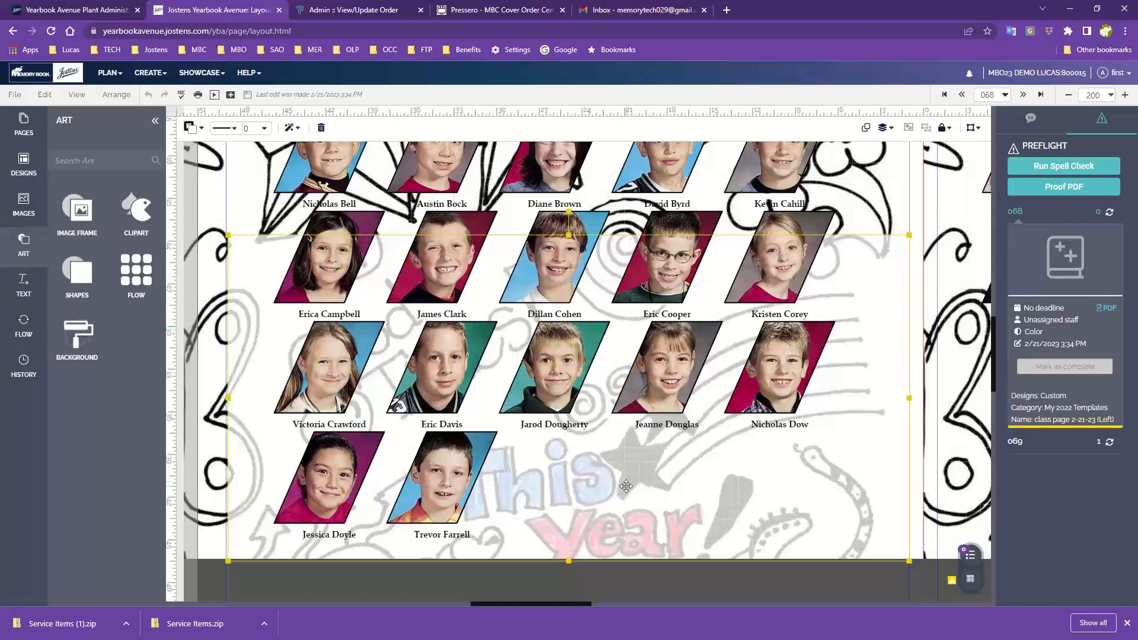
left_click(699, 470)
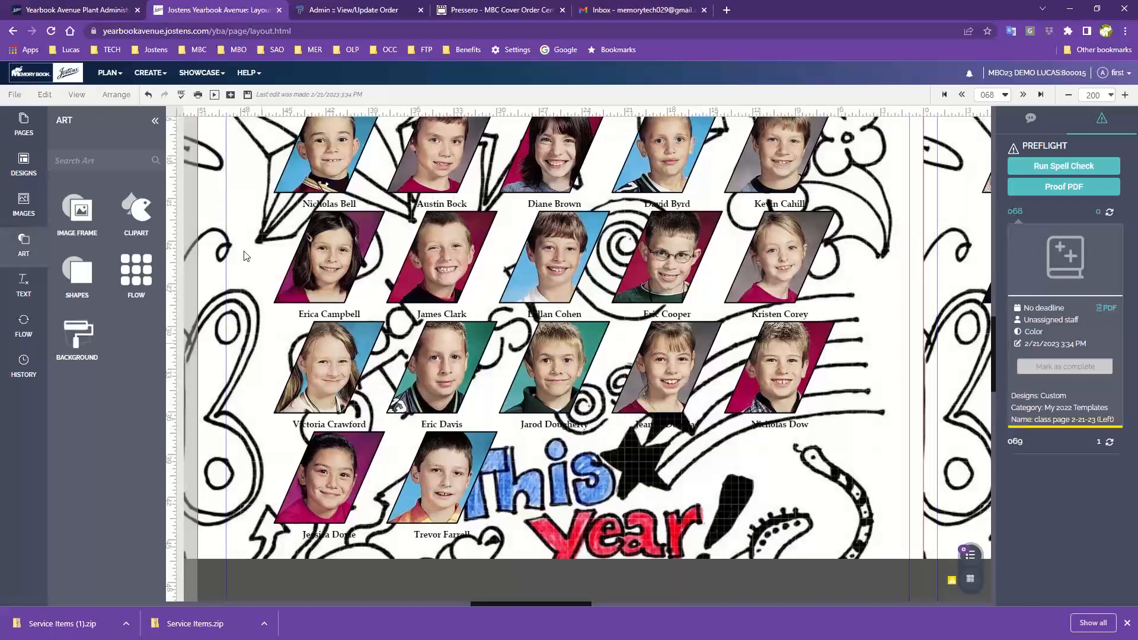
- Add a square shape to page 068 and stretch it between the side margins, down to the top of the dark bottom band
left_click(77, 277)
left_click_drag(76, 330, 246, 230)
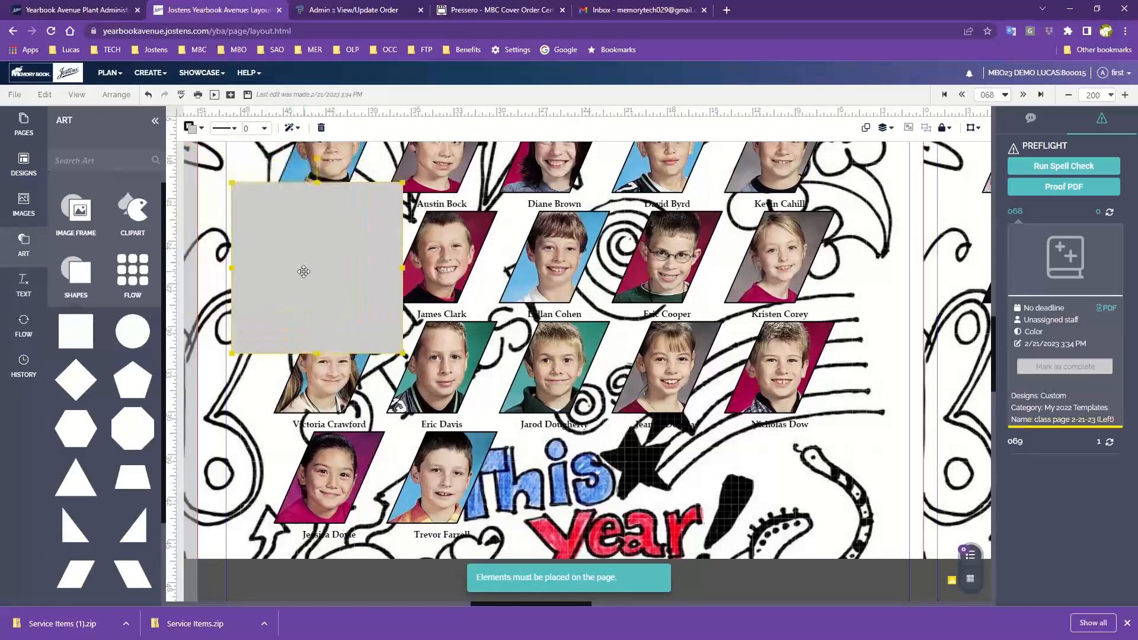
left_click_drag(296, 283, 289, 282)
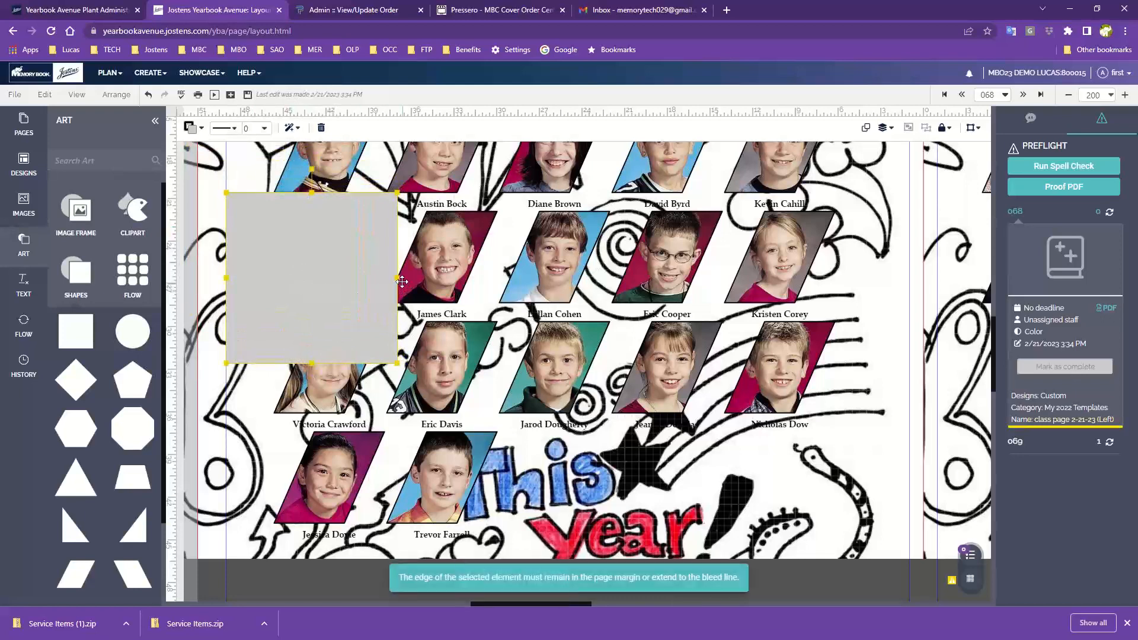
left_click_drag(398, 278, 909, 305)
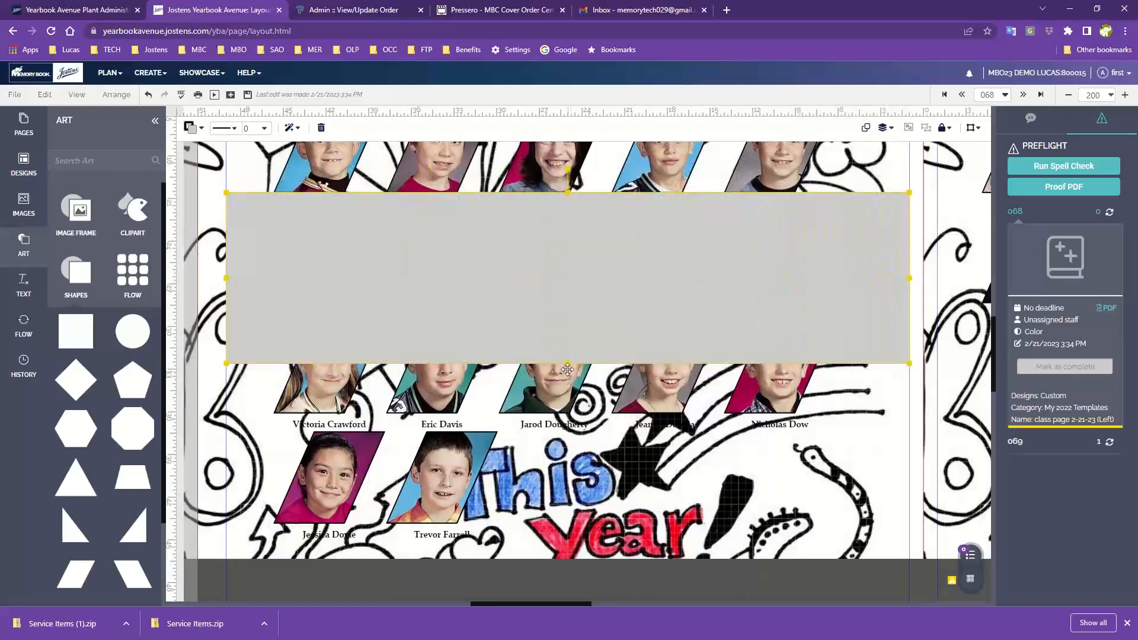
left_click_drag(570, 363, 568, 559)
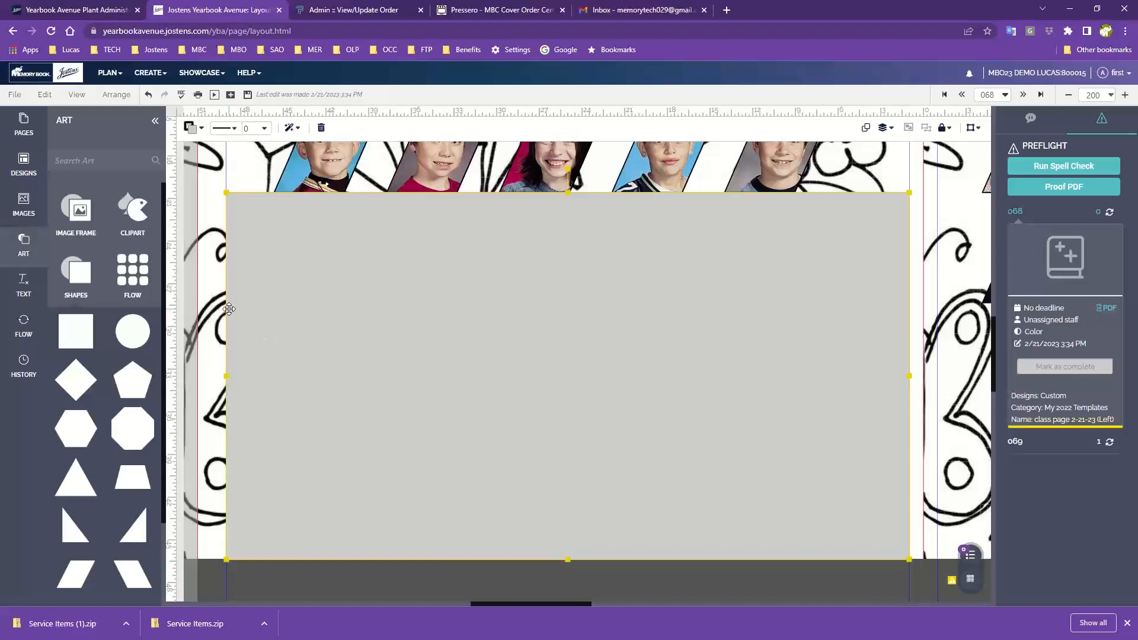
- Fill the new rectangle on page 068 with white and send it behind the portraits and names
left_click(191, 128)
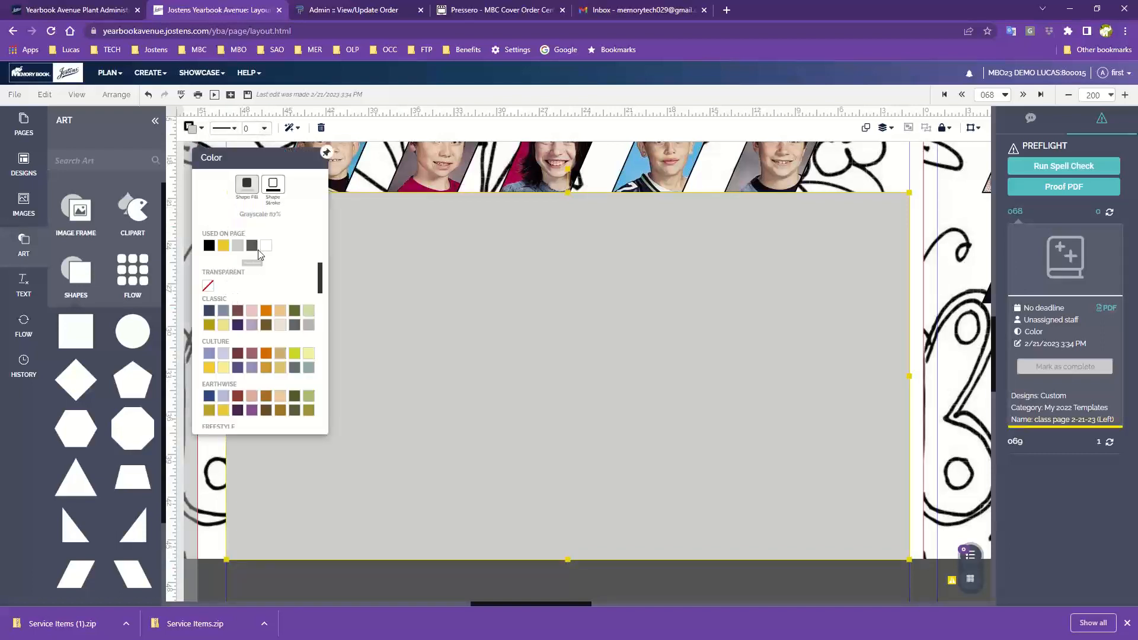
left_click(266, 247)
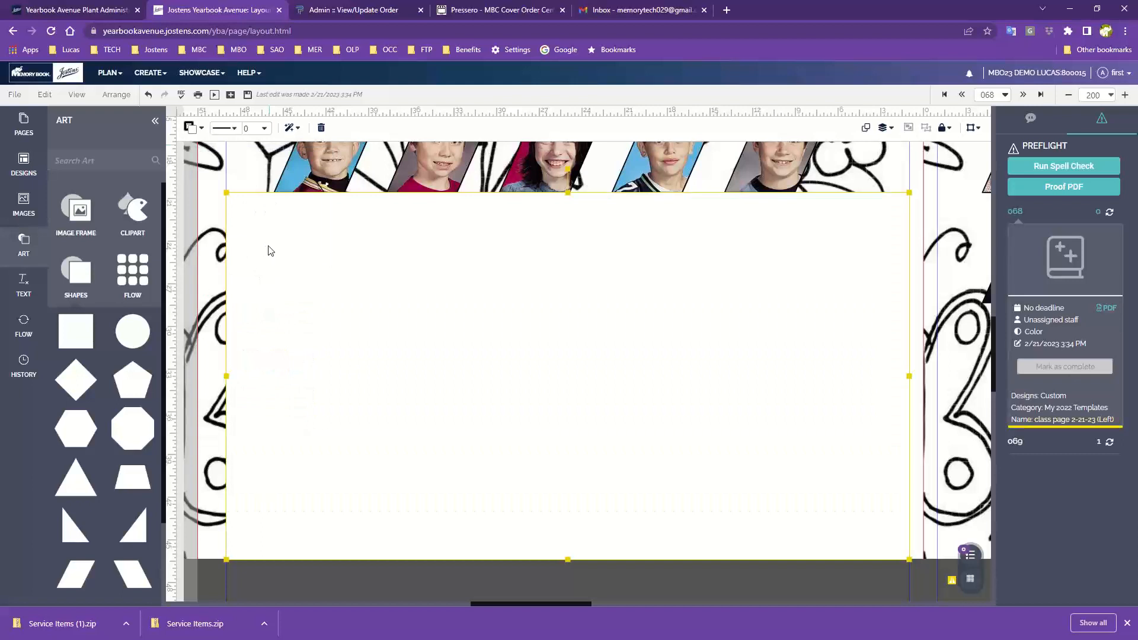
left_click(883, 127)
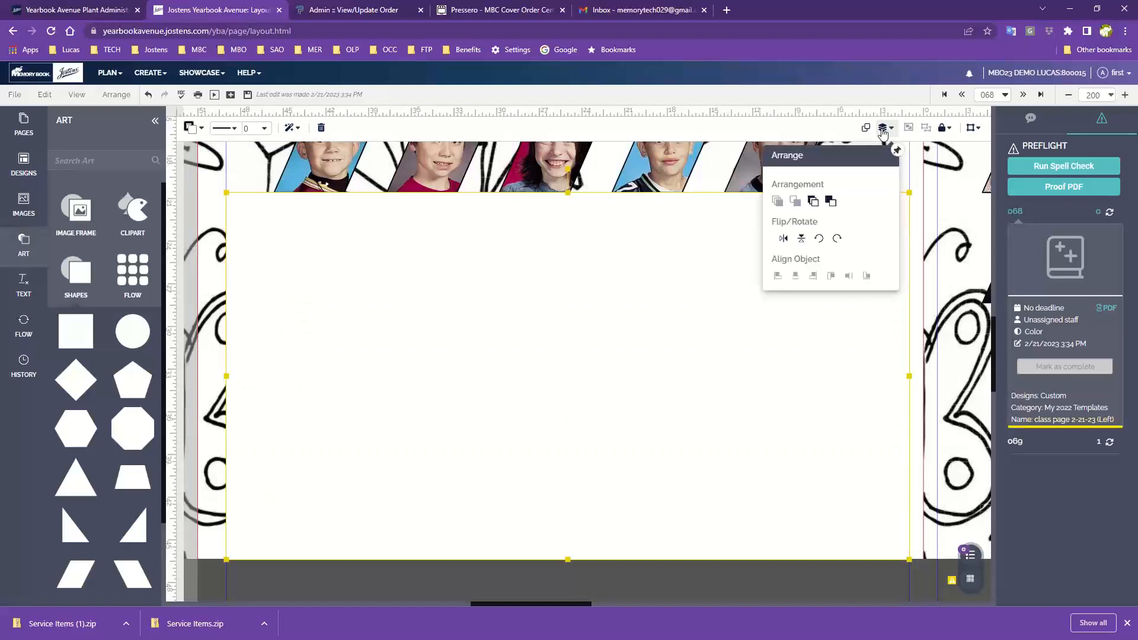
left_click(818, 205)
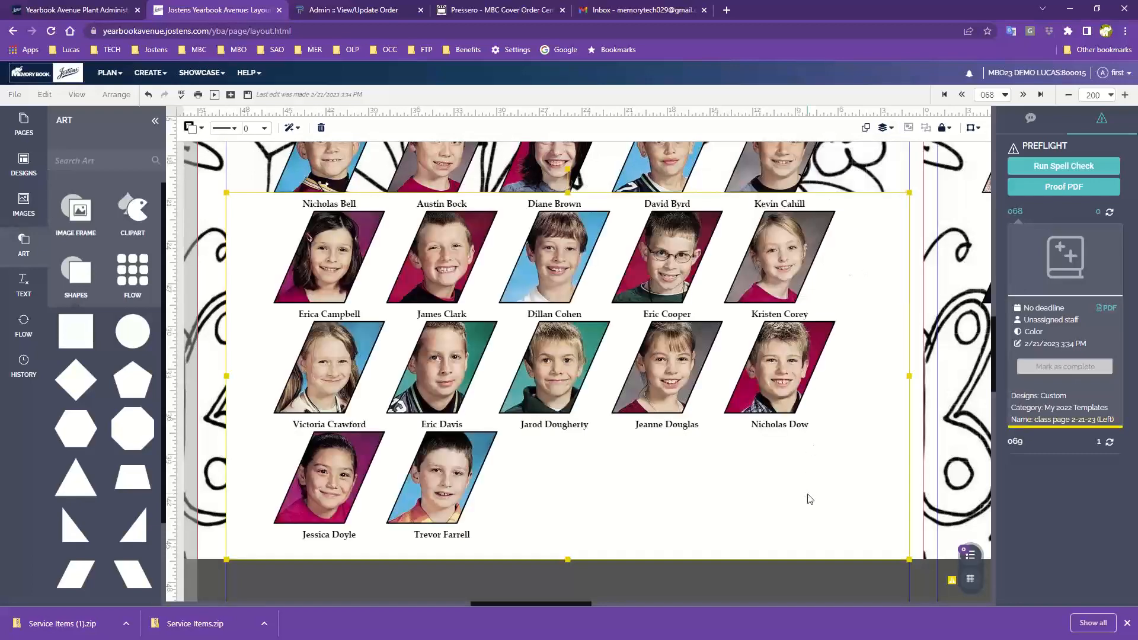
- Lower the white rectangle's top edge to the upper part of the third portrait row on page 068
scroll(800, 437, "up", 3)
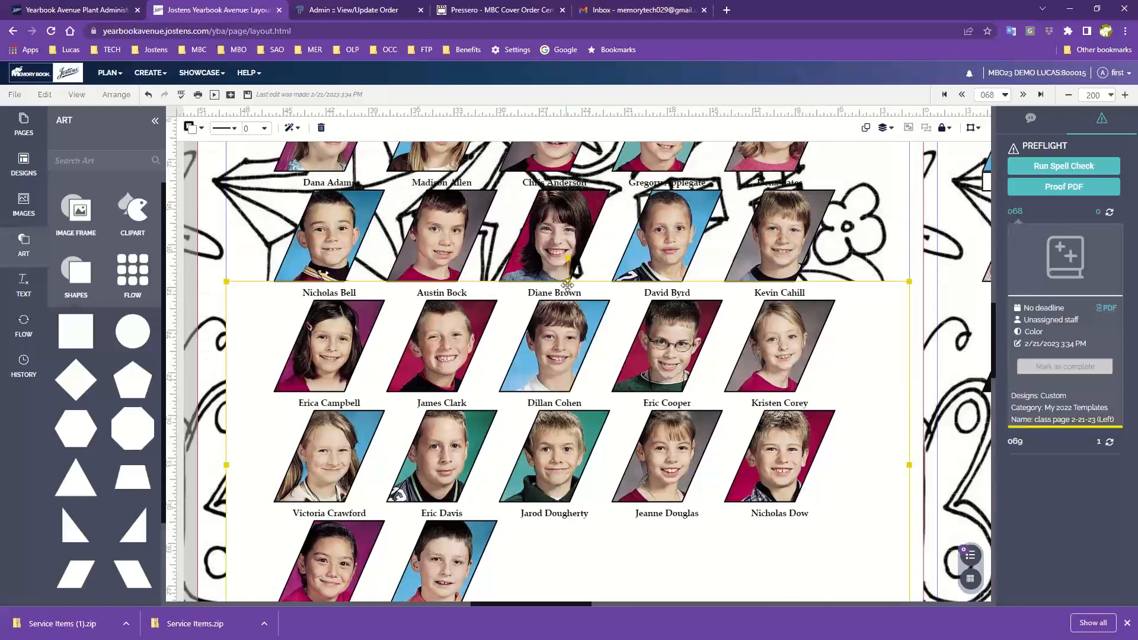
left_click_drag(568, 282, 568, 287)
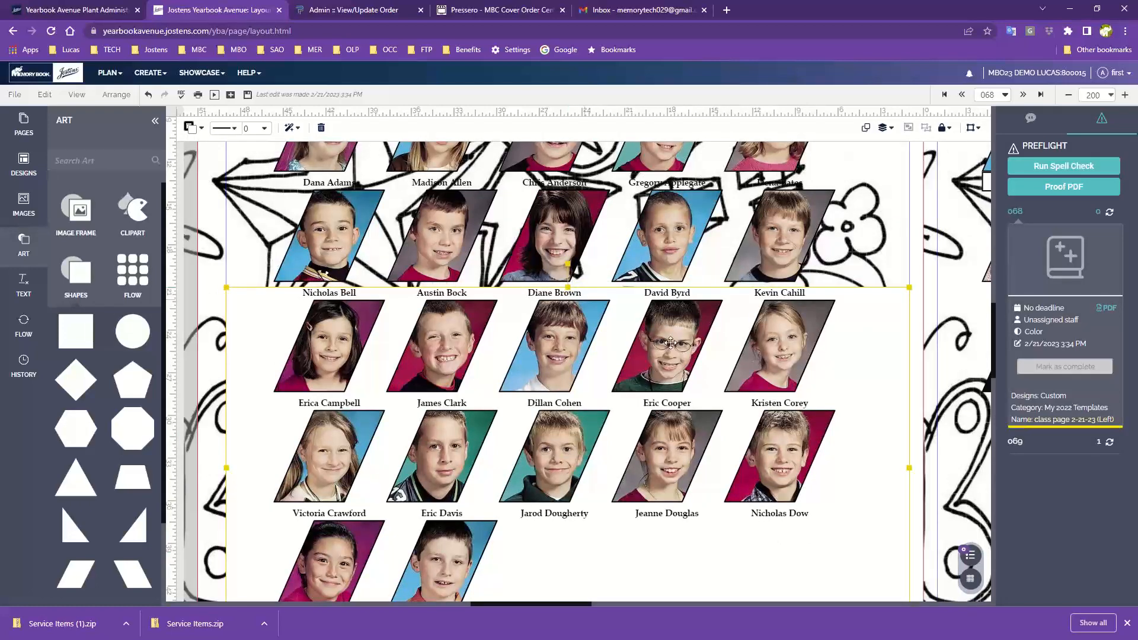
left_click(1068, 94)
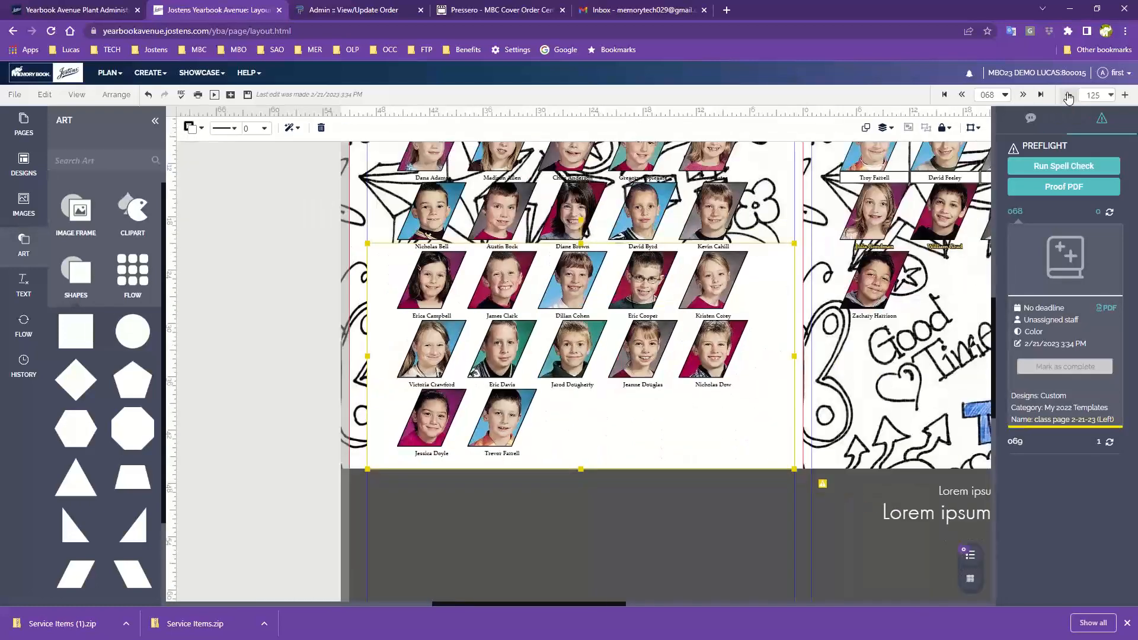
scroll(778, 286, "up", 3)
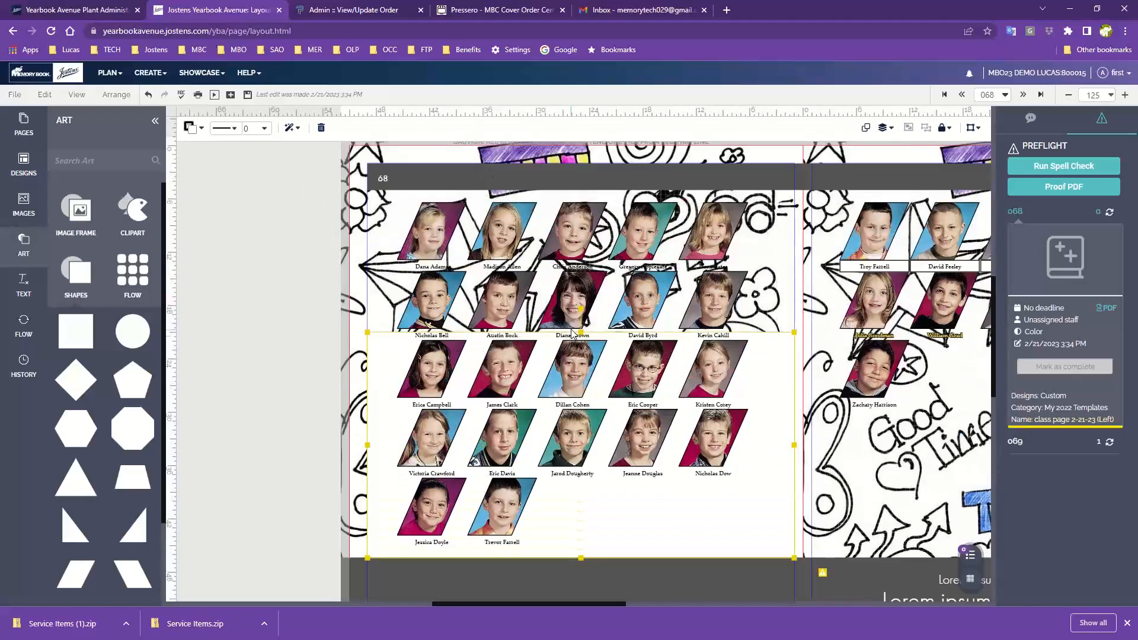
left_click_drag(580, 333, 581, 362)
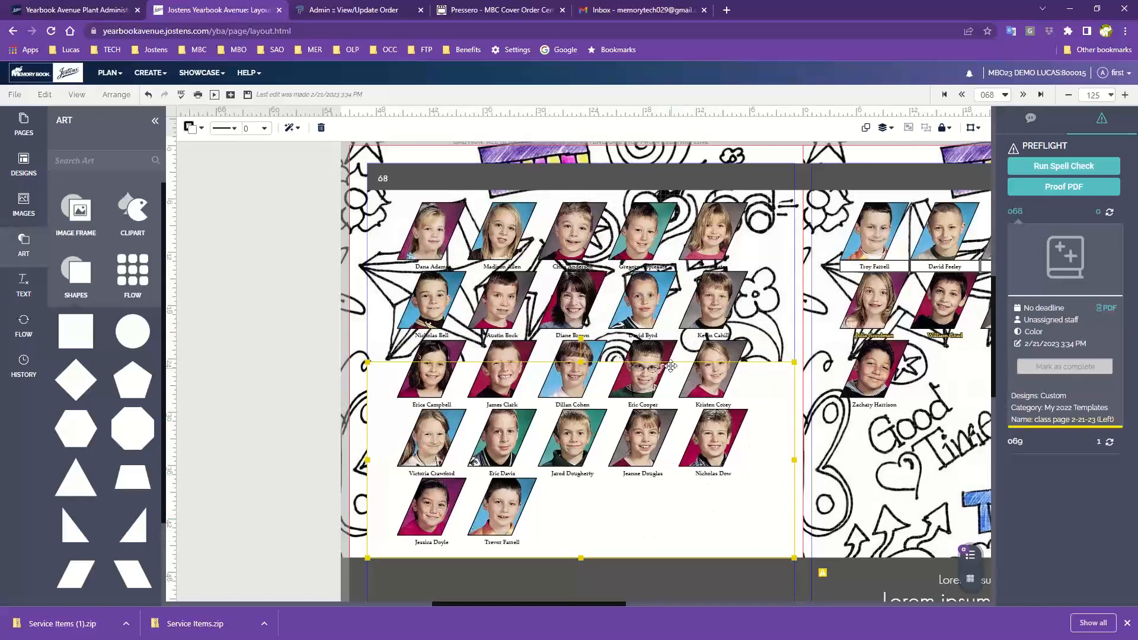
- Try a transparency of 26 on the white rectangle, and settle on 15
left_click(288, 129)
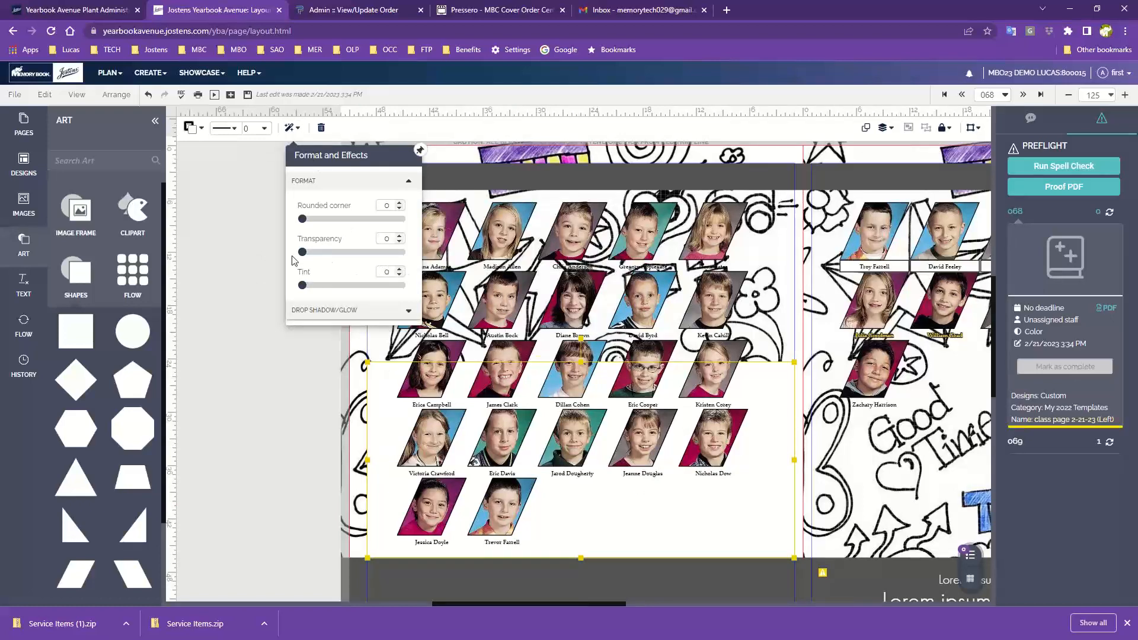
left_click_drag(303, 252, 329, 252)
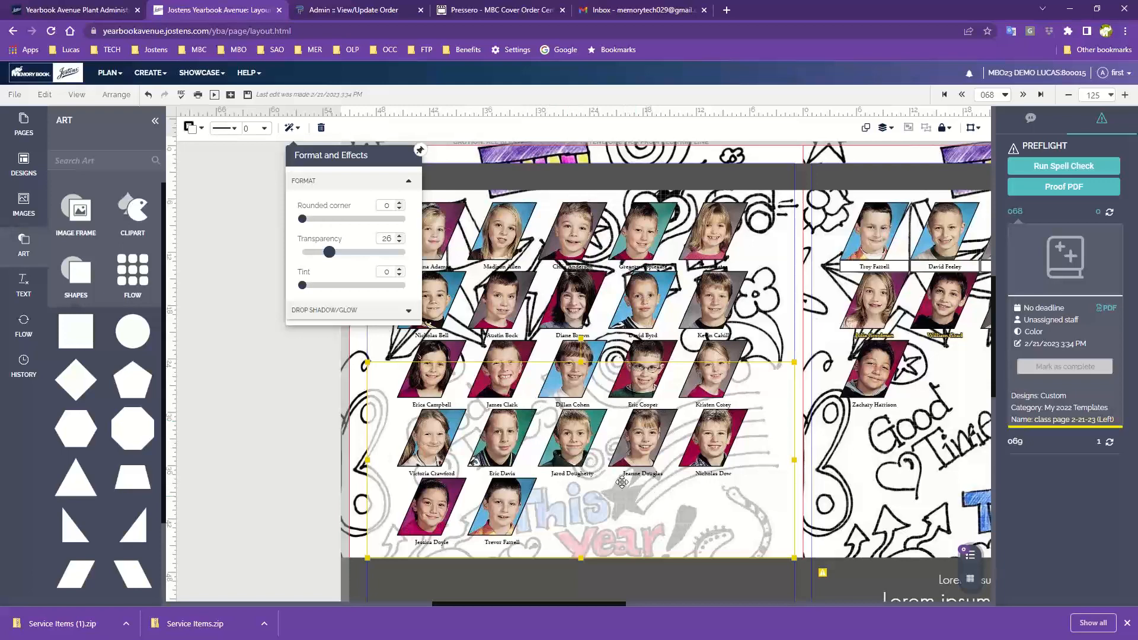
left_click_drag(330, 252, 318, 253)
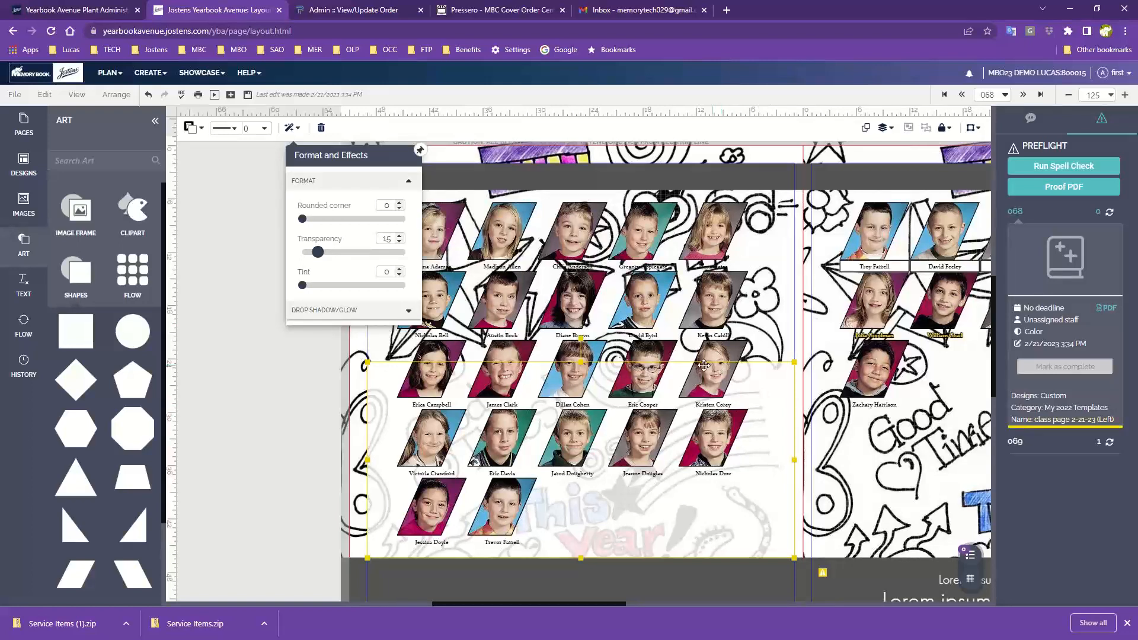
- Deselect the rectangle and examine the boxed portrait names in the first row of page 069
left_click(730, 361)
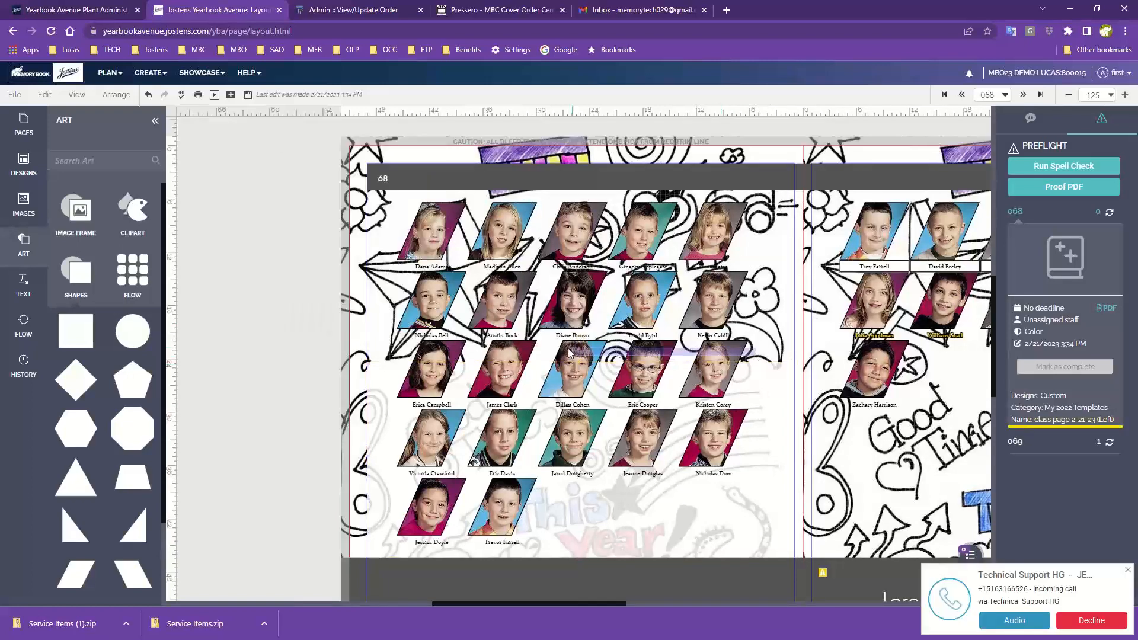
left_click(772, 371)
left_click(787, 349)
left_click_drag(792, 332, 341, 317)
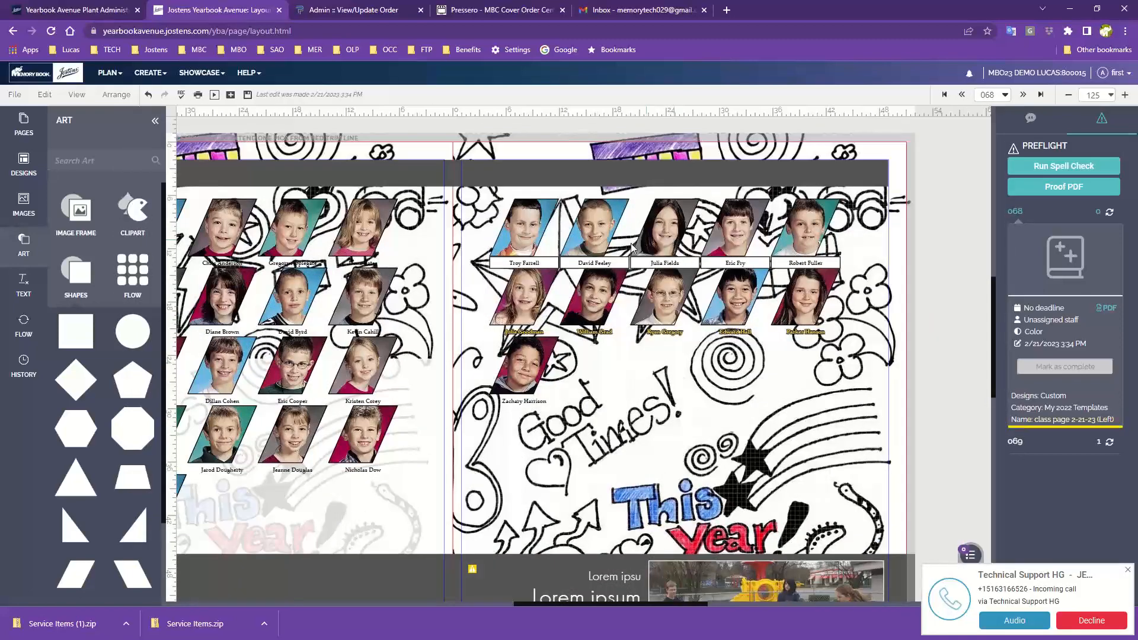
left_click(514, 263)
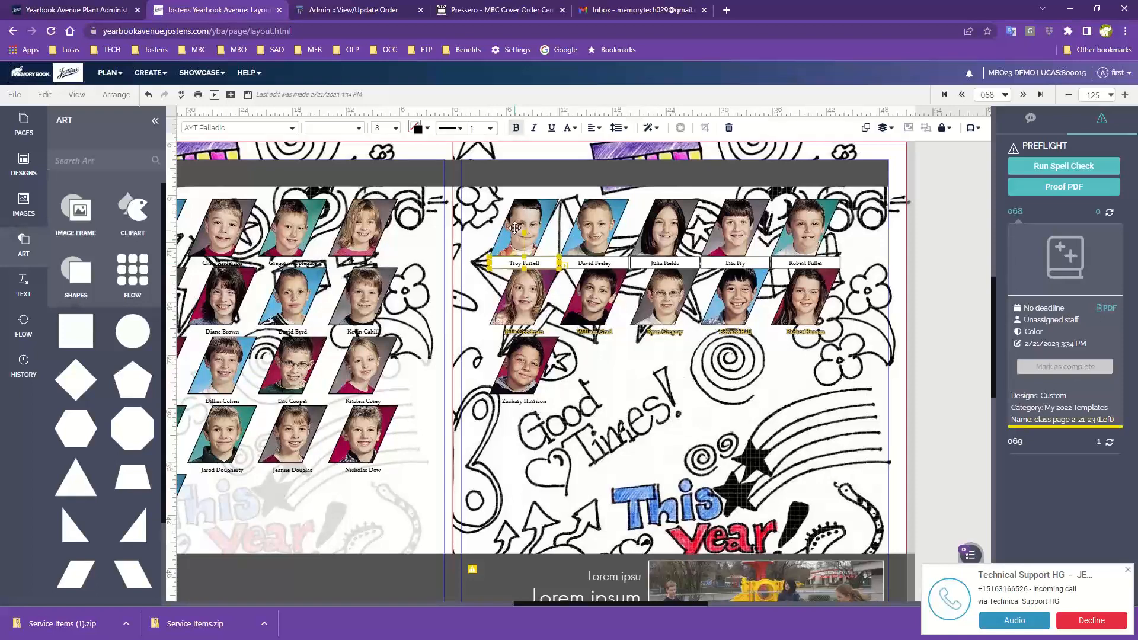
left_click(515, 227)
left_click(661, 224)
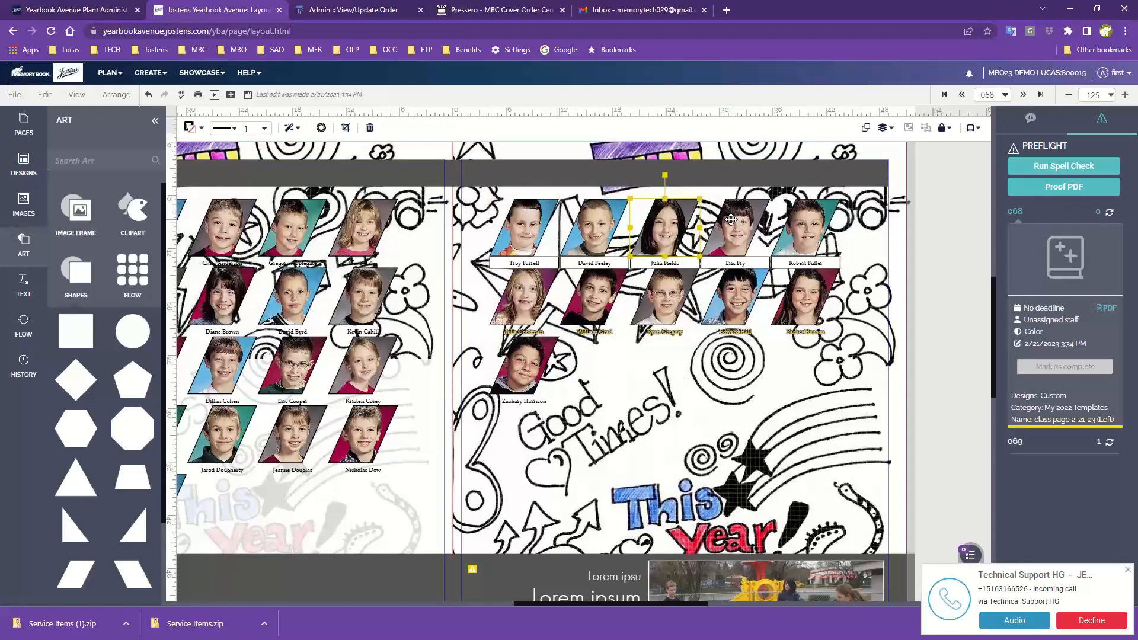
left_click(739, 265)
left_click(769, 267)
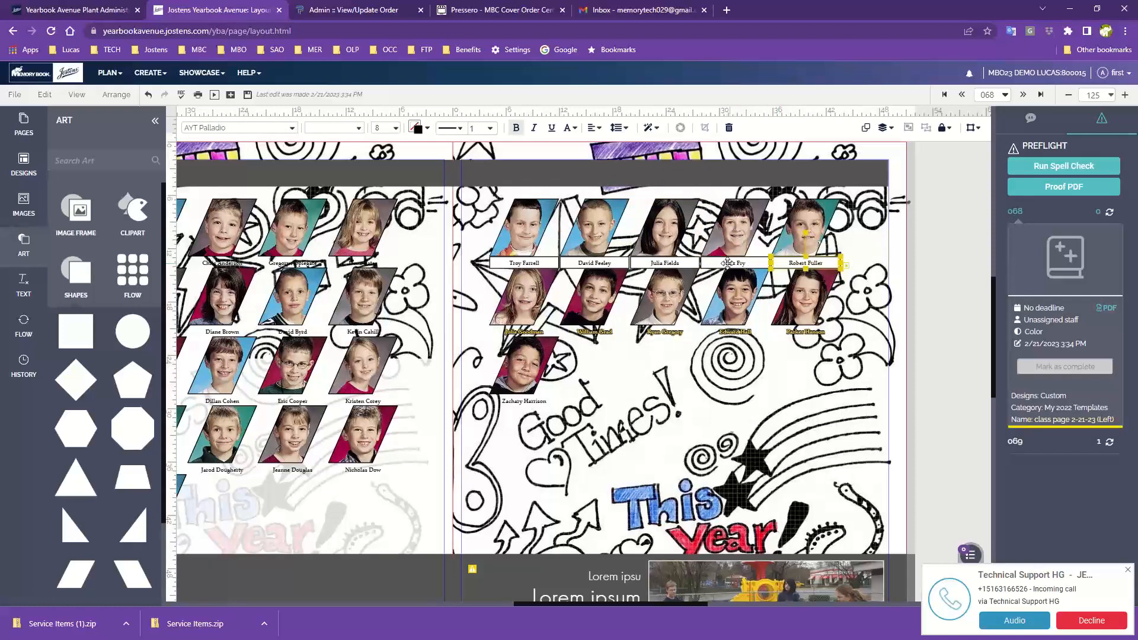
left_click(660, 274)
left_click(471, 282)
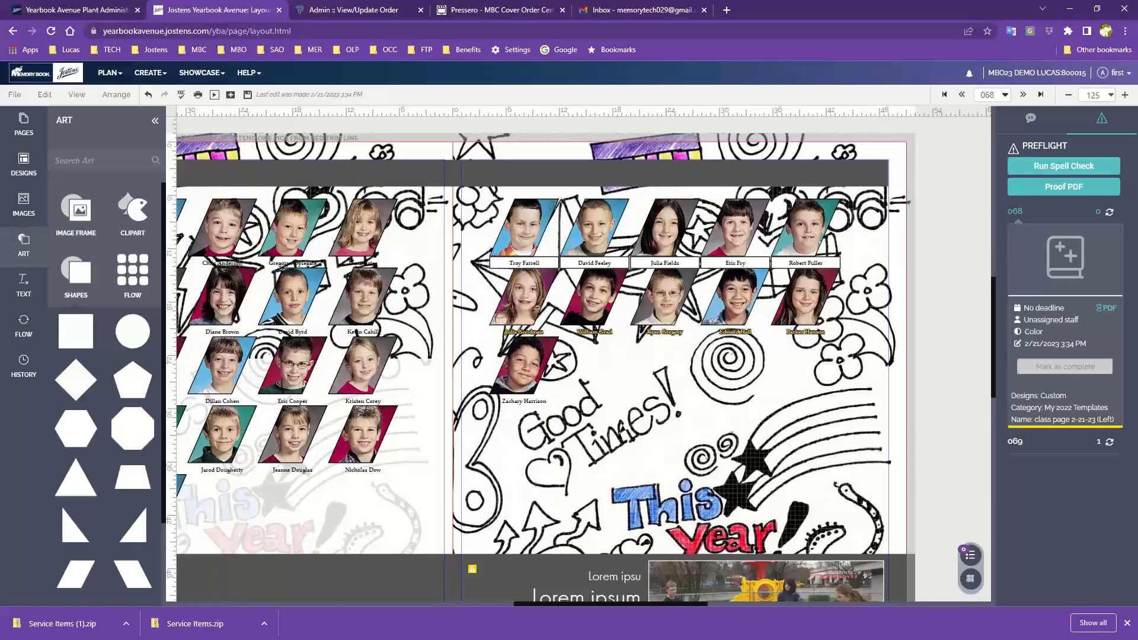
- Open the color settings of the first boxed name on page 069 and move them clear of the portraits
left_click(549, 268)
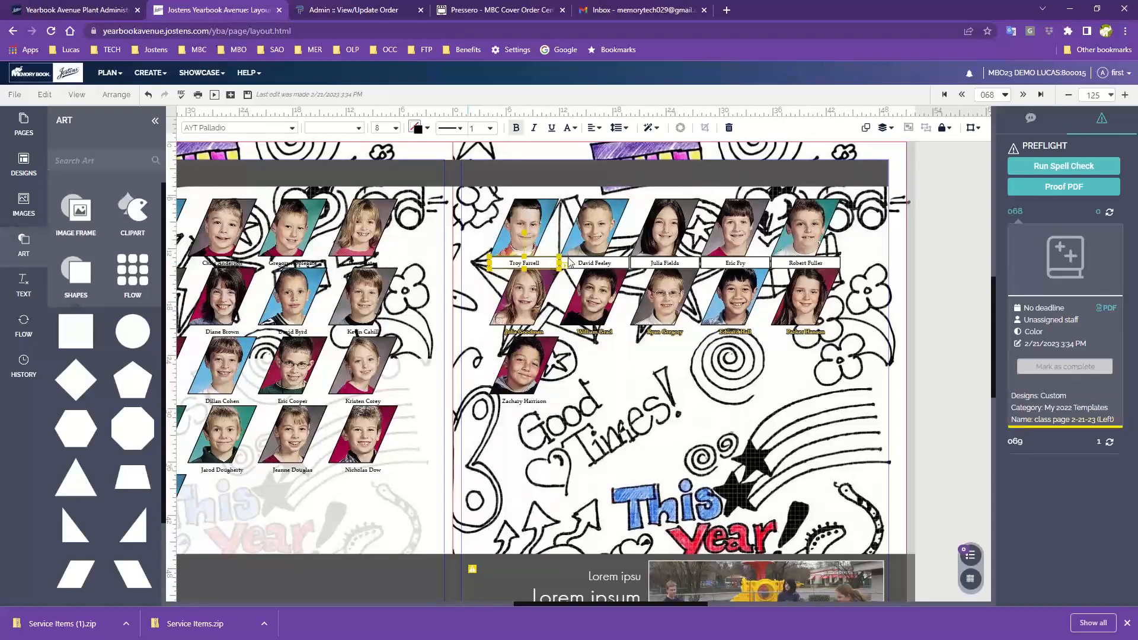
left_click(419, 129)
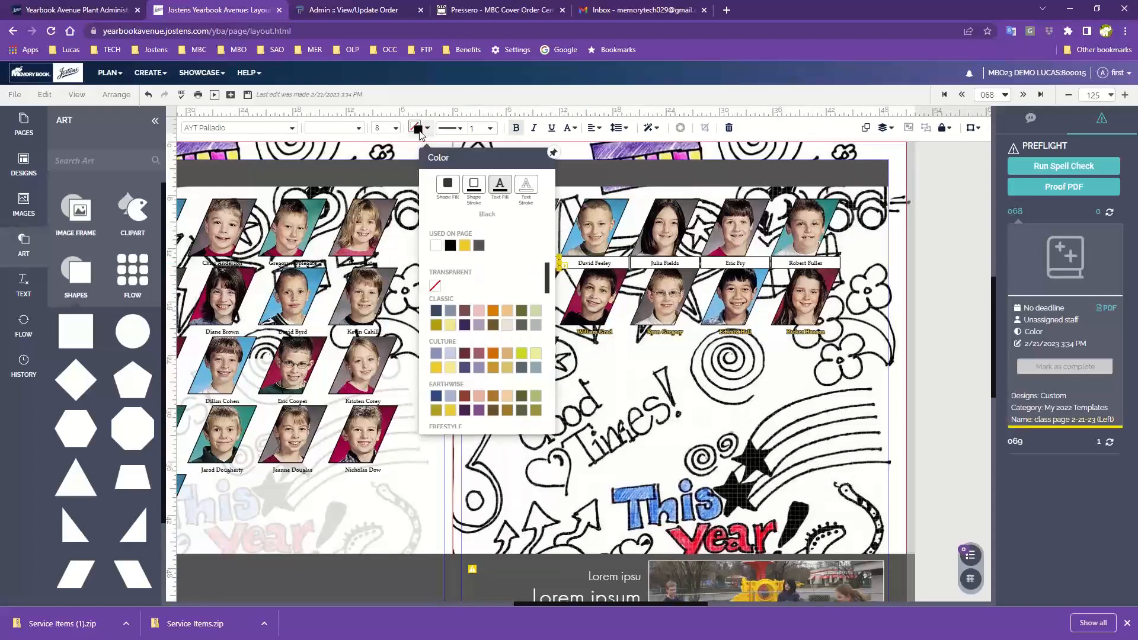
left_click_drag(481, 166, 417, 169)
left_click_drag(499, 164, 435, 179)
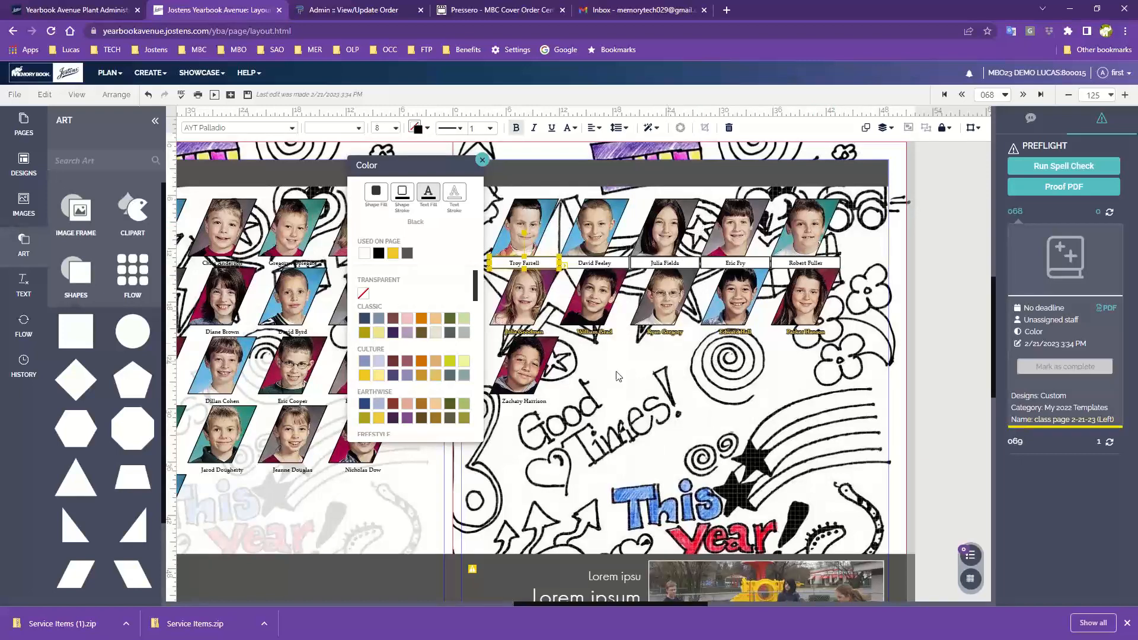
- Select the first gold name in page 069's second row and compare its outlined text with the boxed names at 400% zoom
left_click(537, 333)
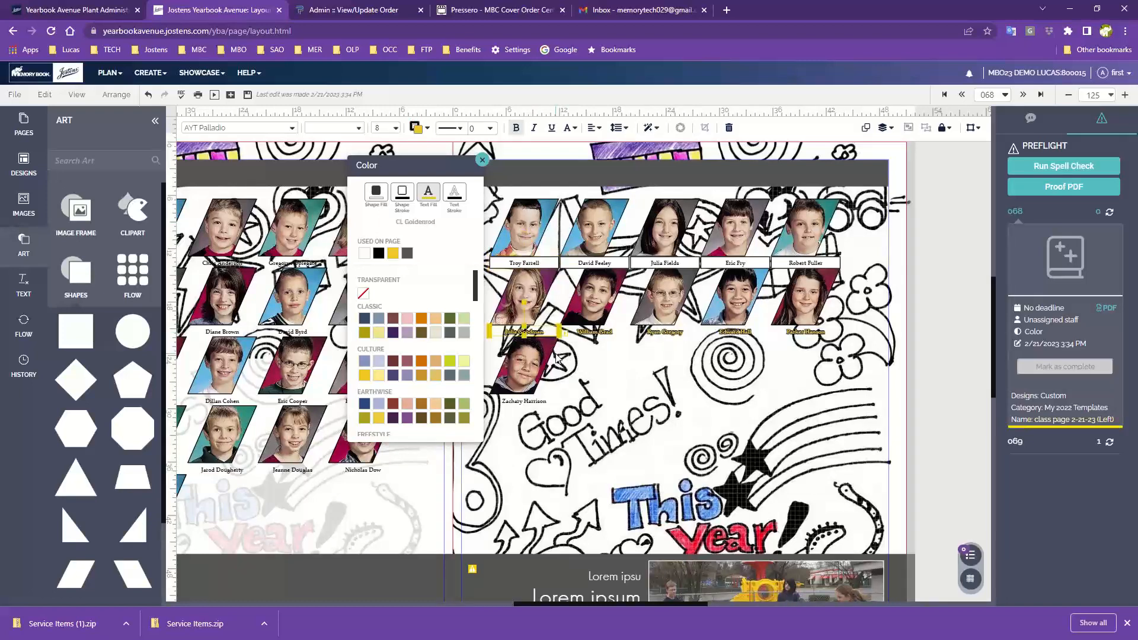
left_click(1124, 95)
left_click(1123, 95)
left_click(1123, 95)
left_click(1123, 96)
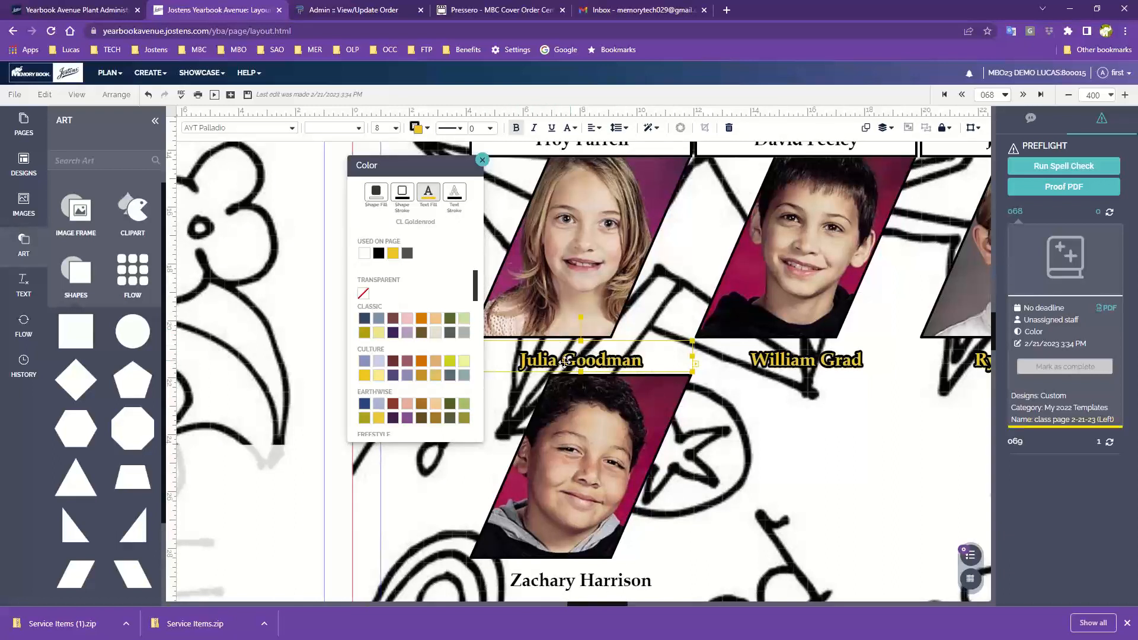
scroll(643, 378, "up", 1)
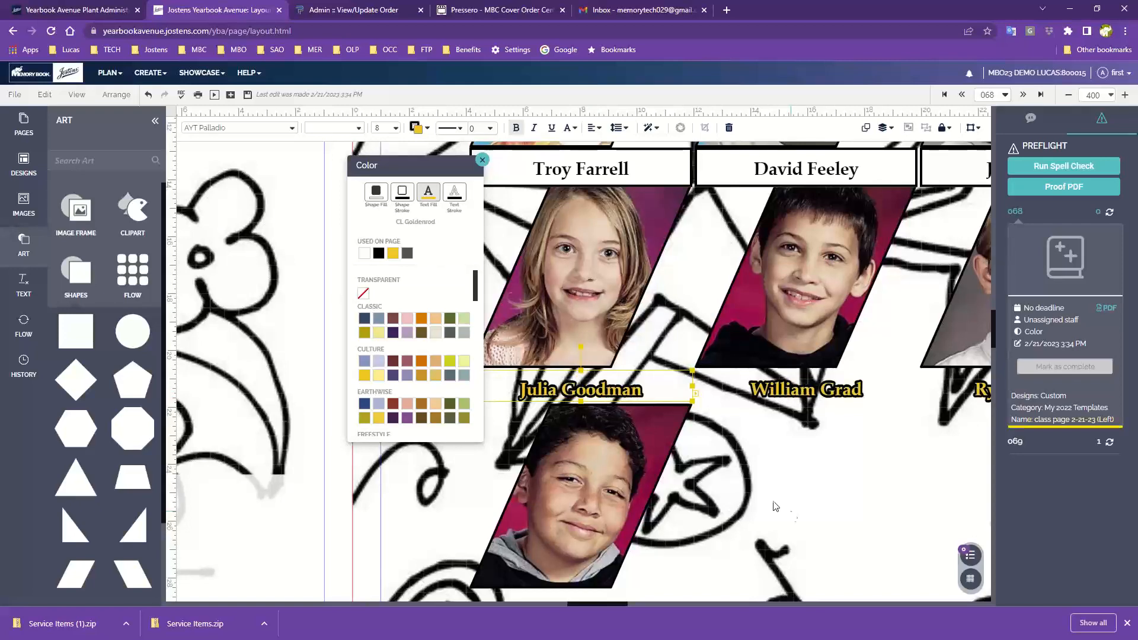
scroll(765, 500, "up", 3)
scroll(764, 495, "down", 3)
- Examine the page 068 names over the translucent white rectangle at 400% zoom, selecting the rectangle
left_click_drag(623, 605, 602, 604)
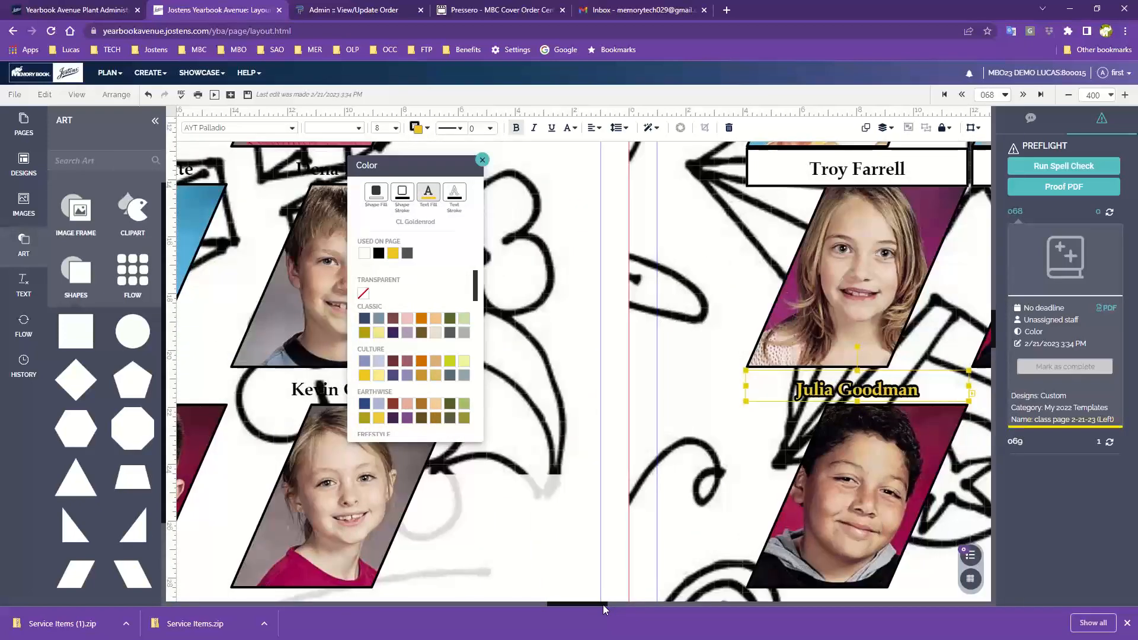
scroll(557, 582, "down", 3)
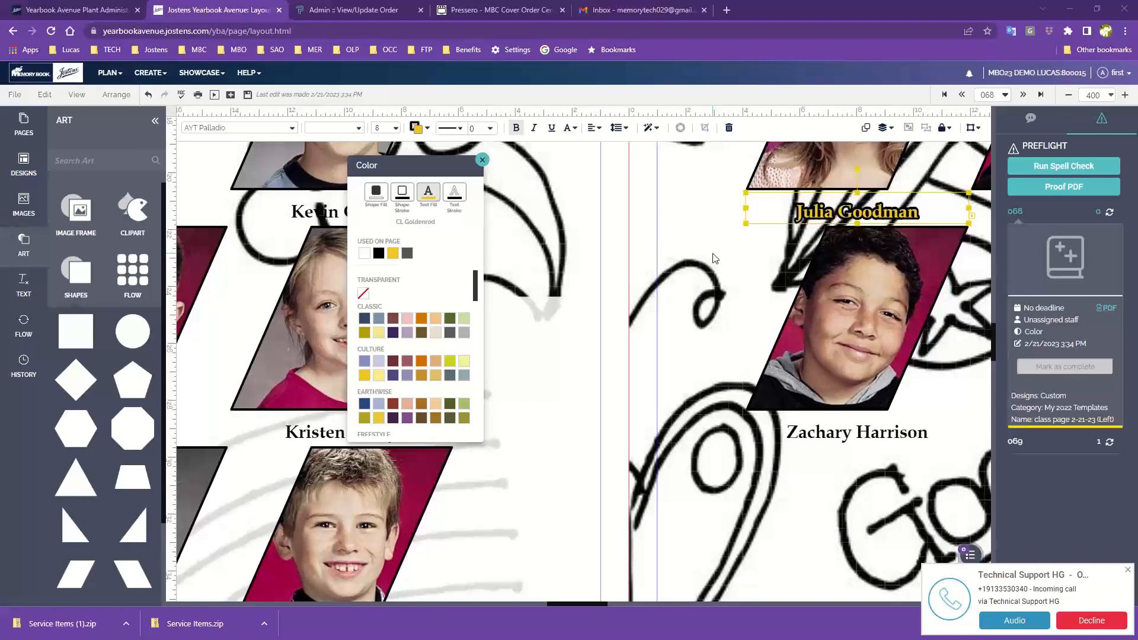
left_click(533, 386)
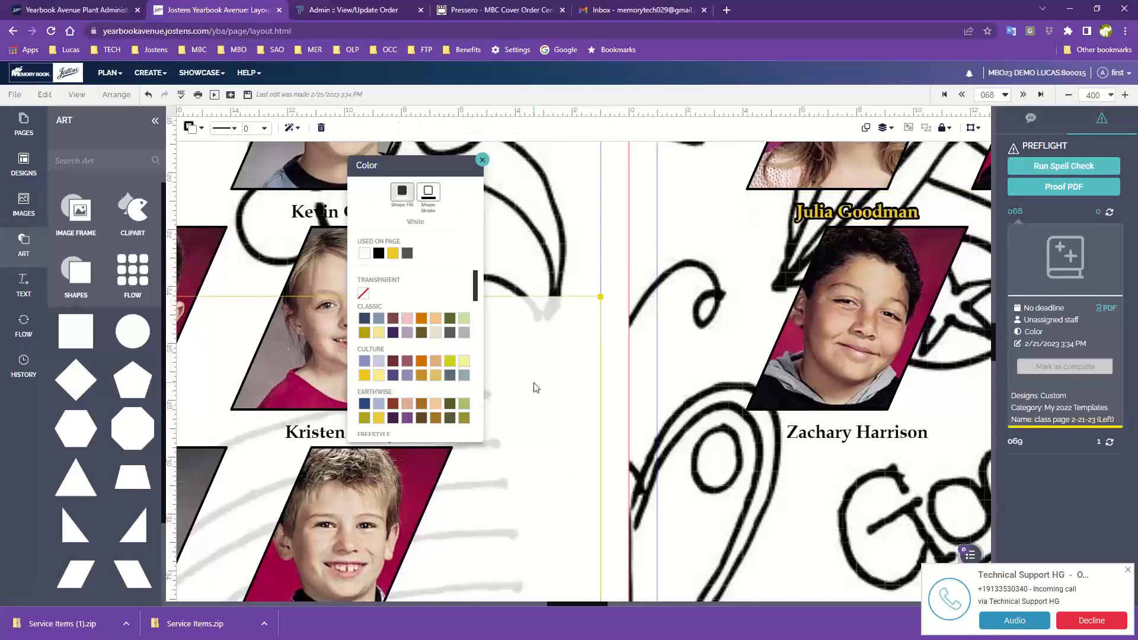
scroll(453, 497, "down", 3)
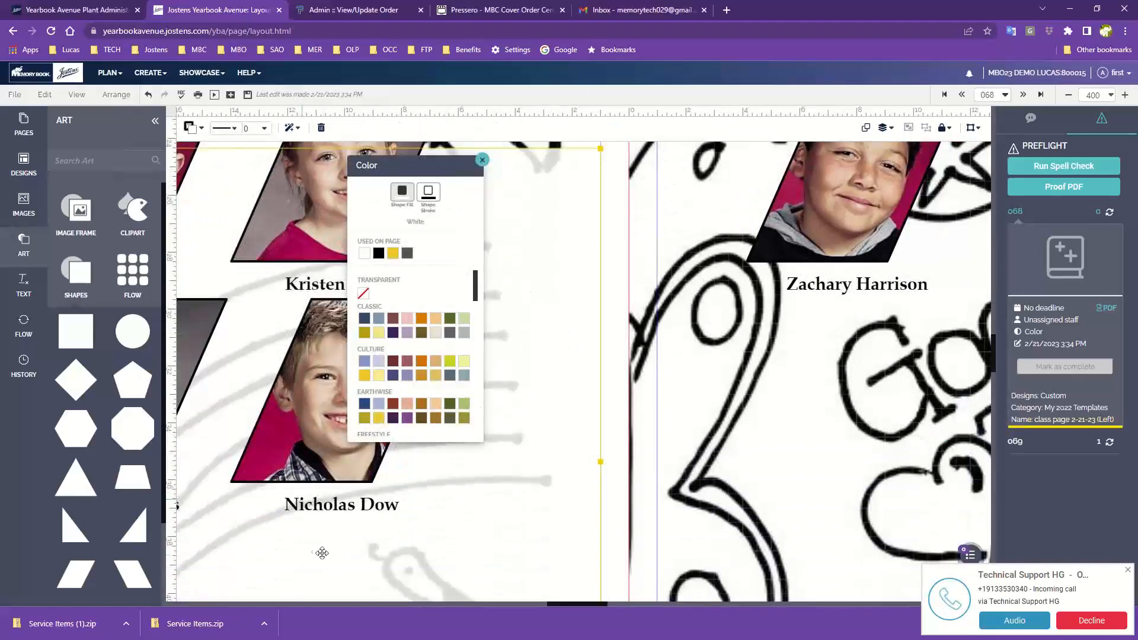
- Move on to the page 070 spread while saving the changes, view it at 75% zoom and close the color settings
scroll(610, 400, "up", 2)
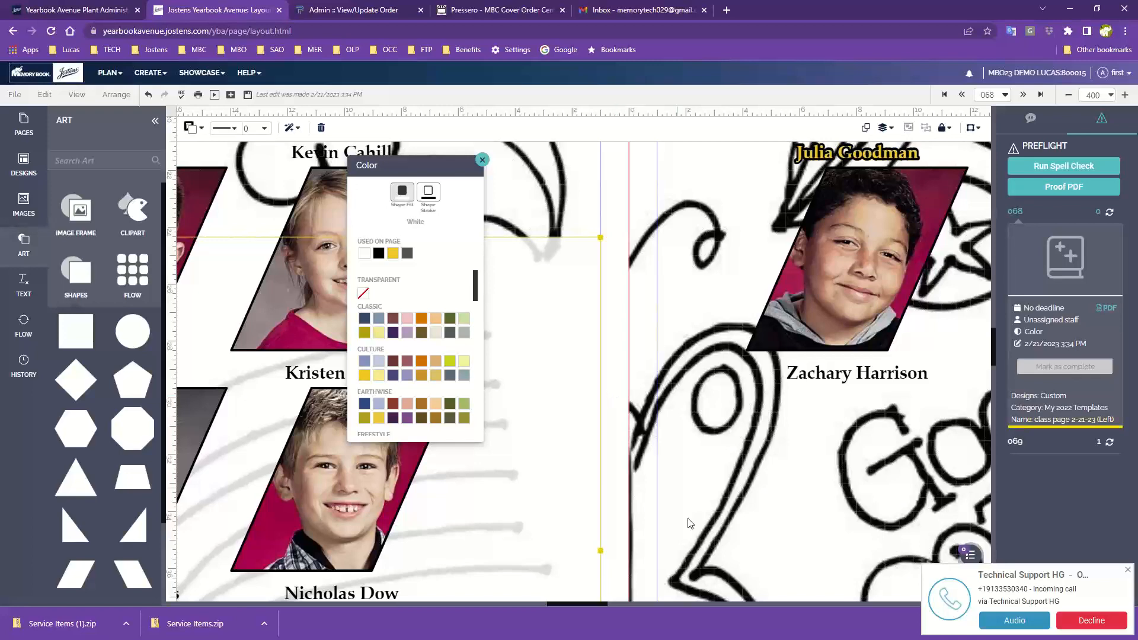
scroll(649, 509, "up", 4)
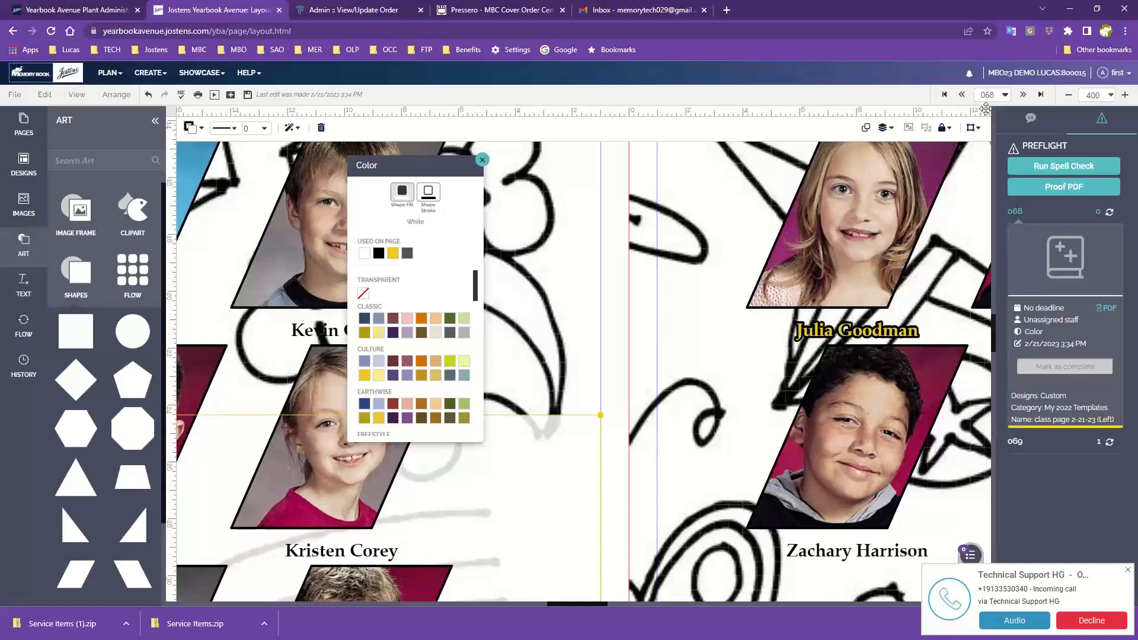
left_click(1022, 95)
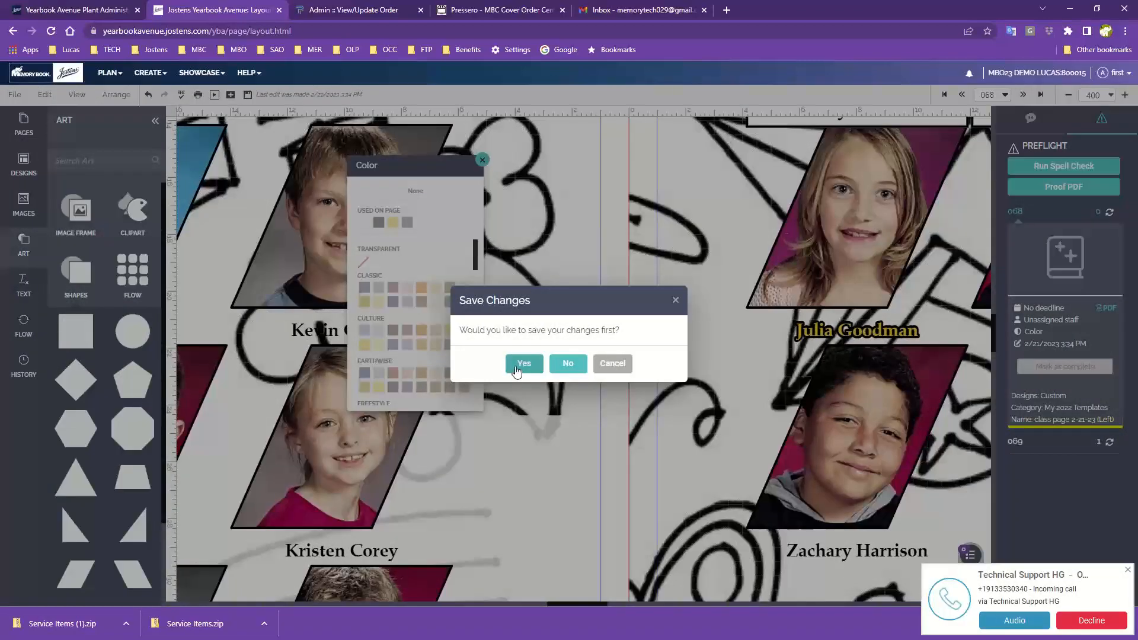
left_click(514, 365)
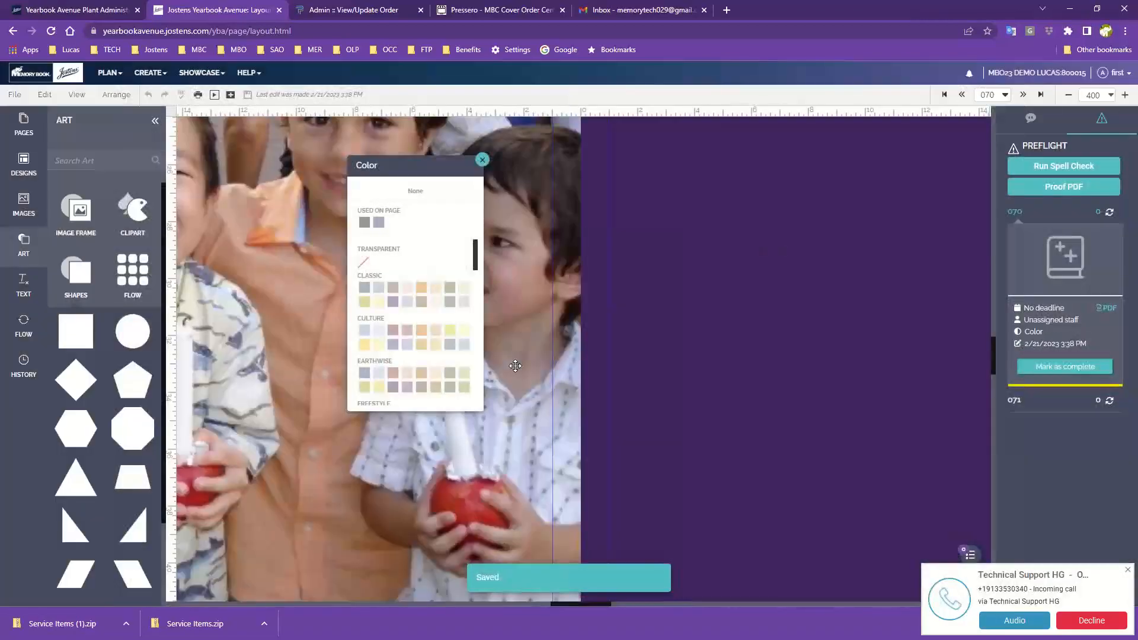
left_click(1069, 101)
left_click(1069, 95)
left_click(1069, 95)
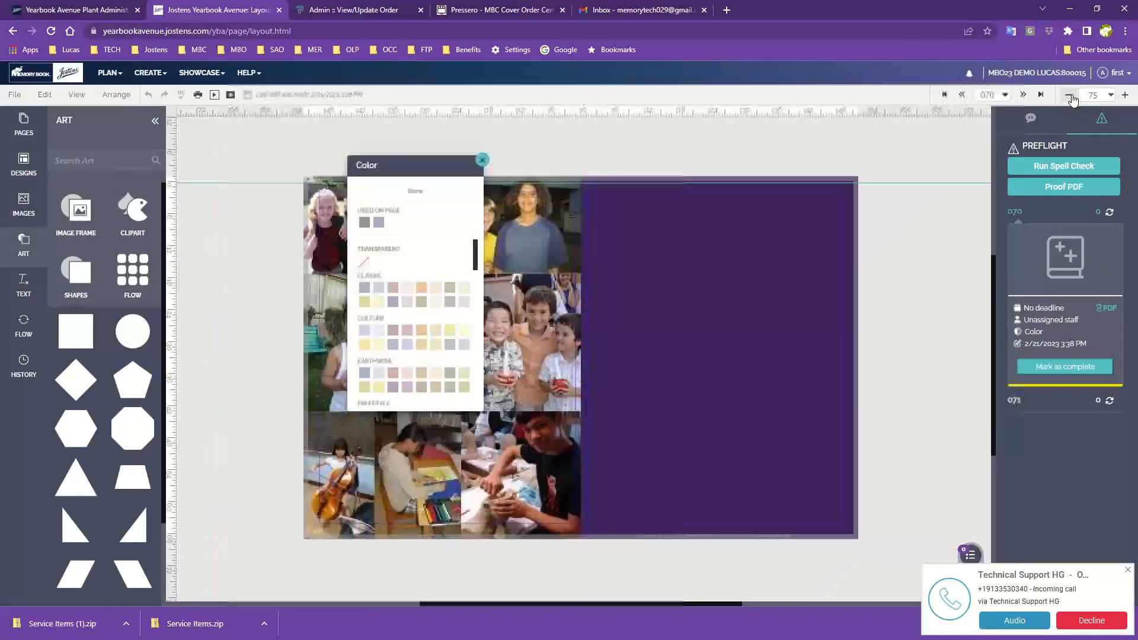
left_click(481, 161)
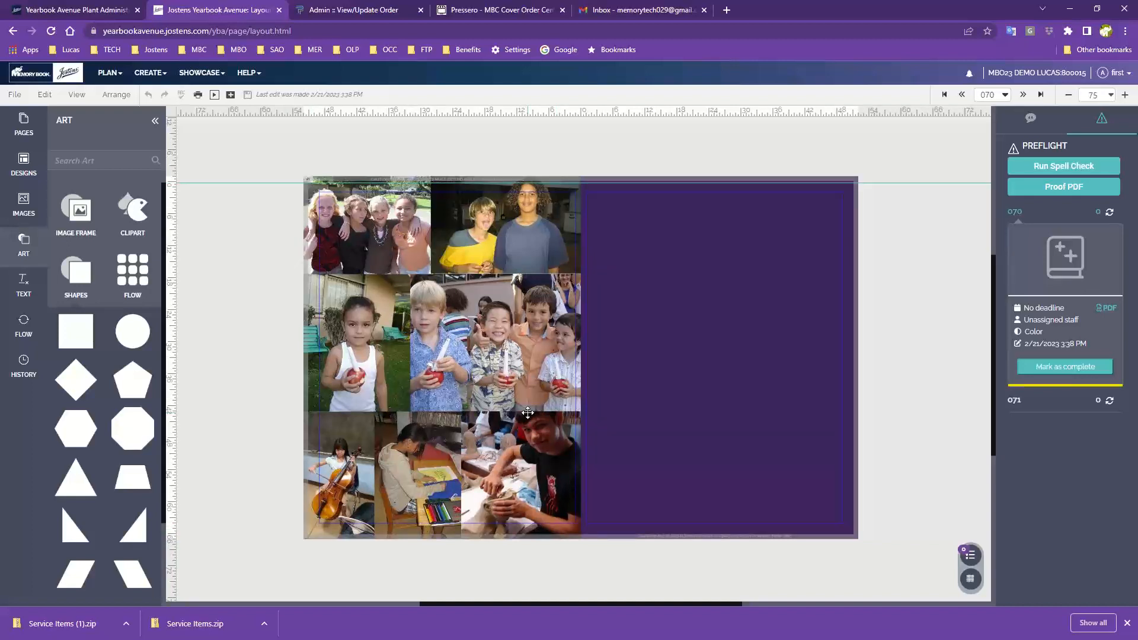
- Examine the page 070 photo collage at 150% zoom, checking that the photos reach the outer edges through the bleed area
left_click(1124, 95)
left_click(1124, 95)
left_click_drag(373, 455, 775, 314)
left_click_drag(736, 469, 610, 479)
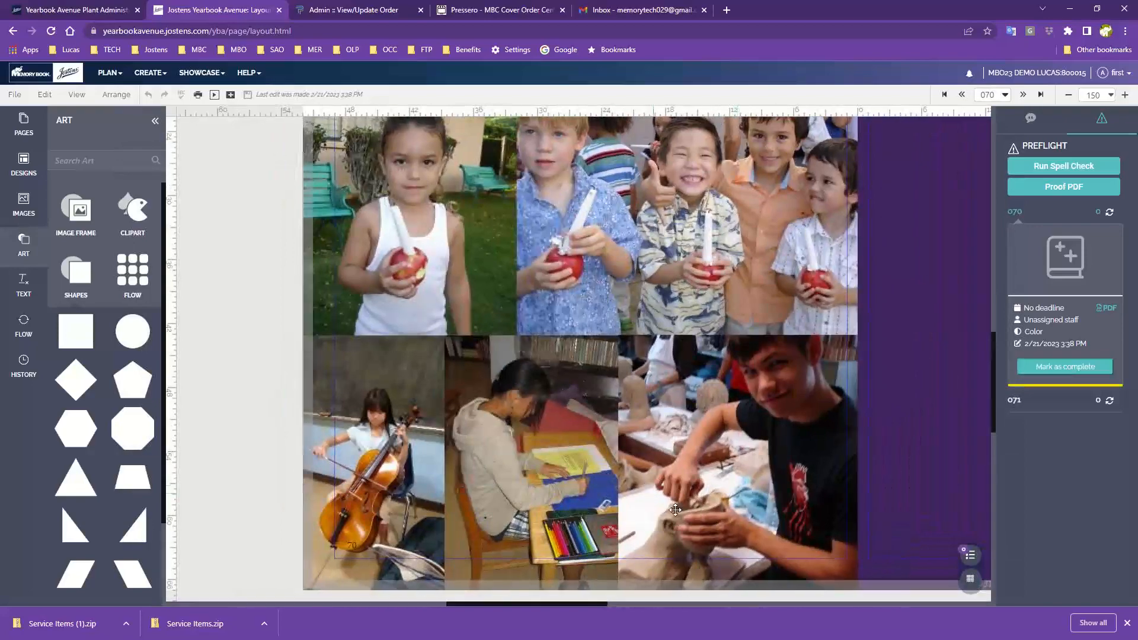
scroll(312, 385, "up", 1)
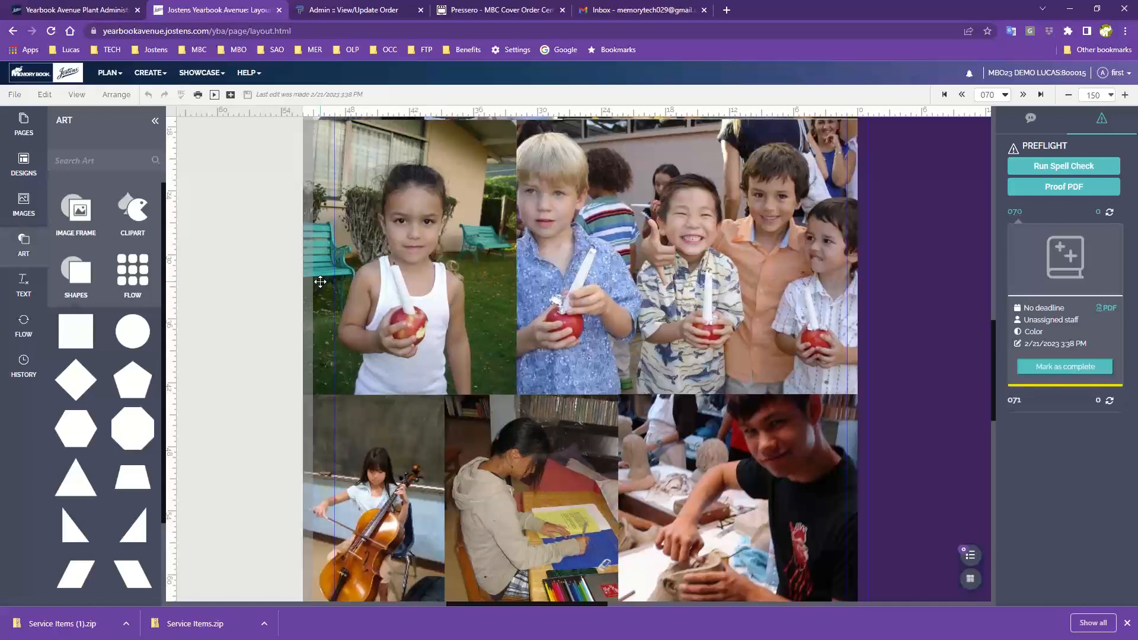
scroll(320, 281, "up", 1)
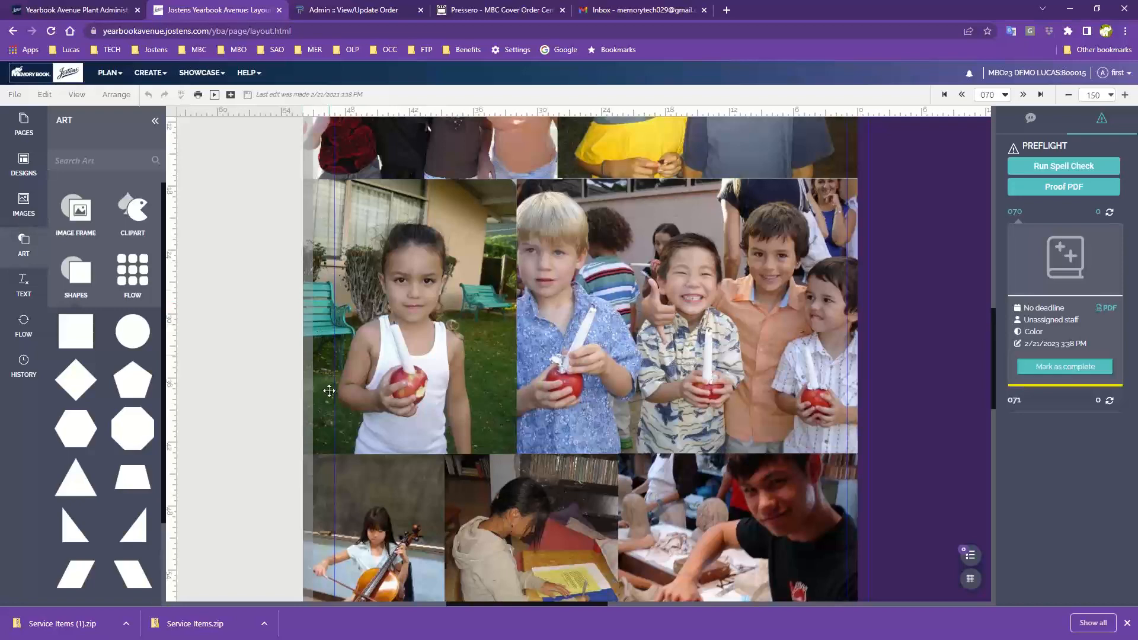
scroll(323, 356, "up", 3)
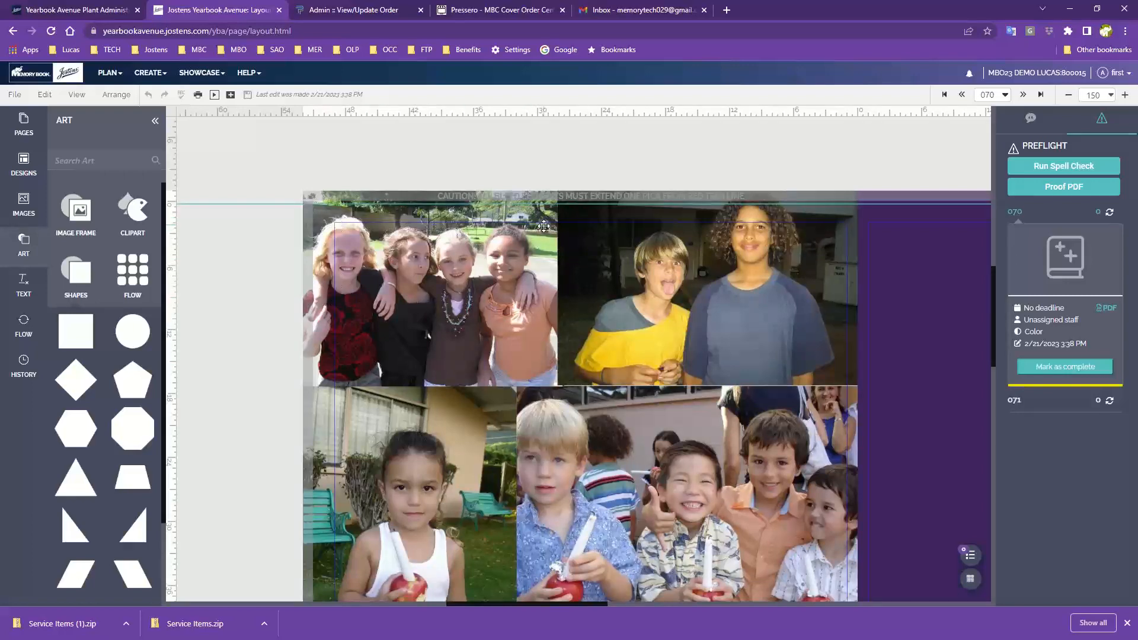
scroll(562, 458, "down", 2)
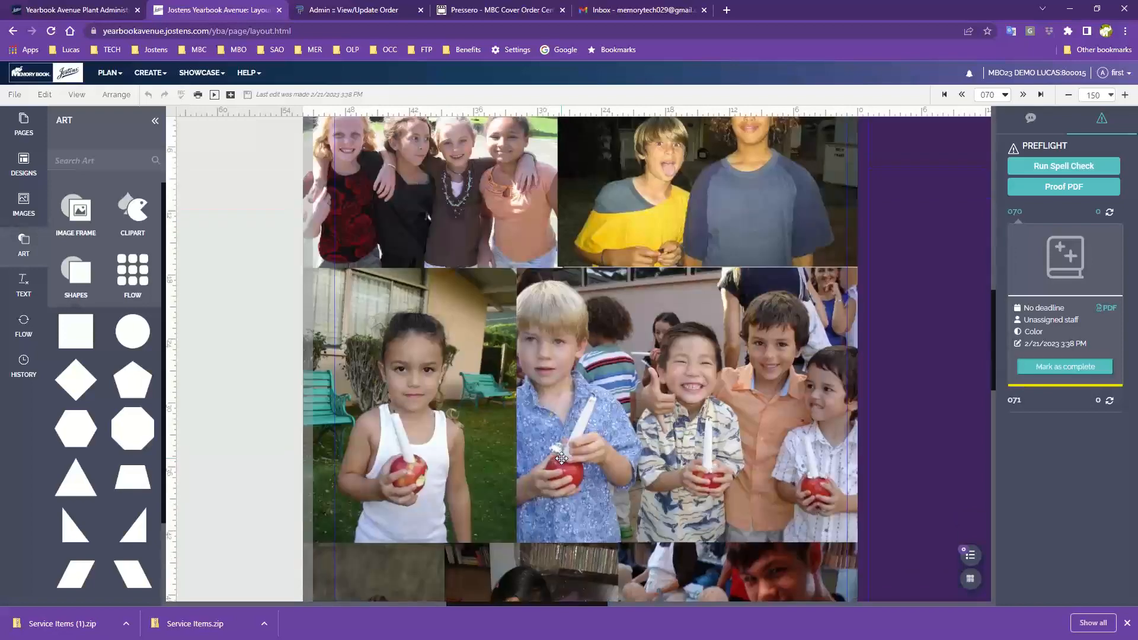
scroll(561, 458, "down", 1)
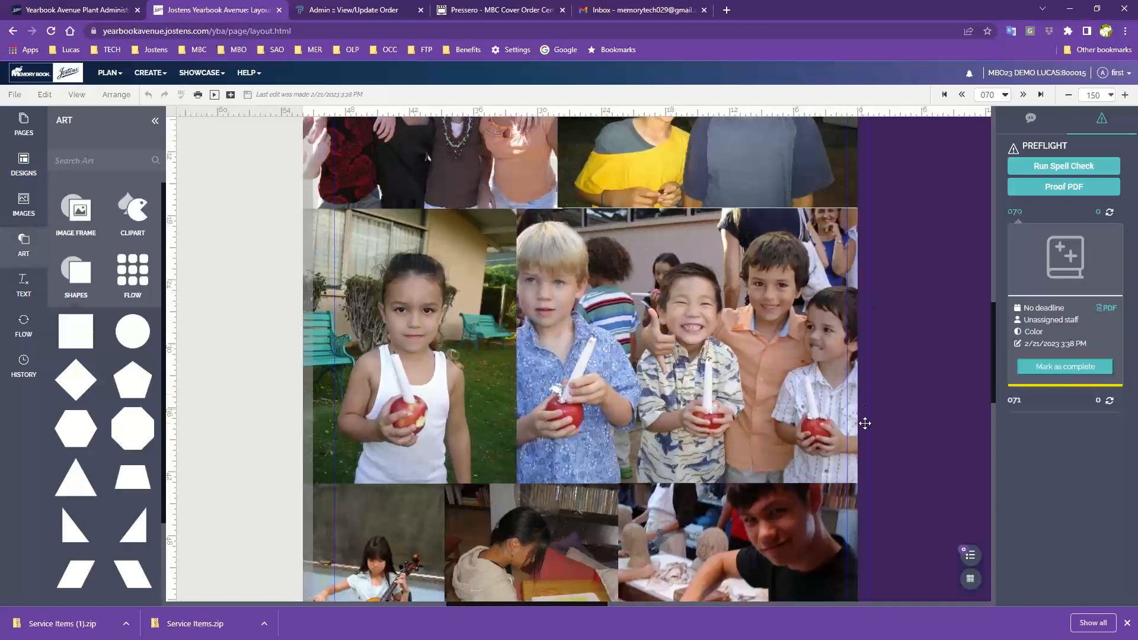
scroll(865, 431, "down", 4)
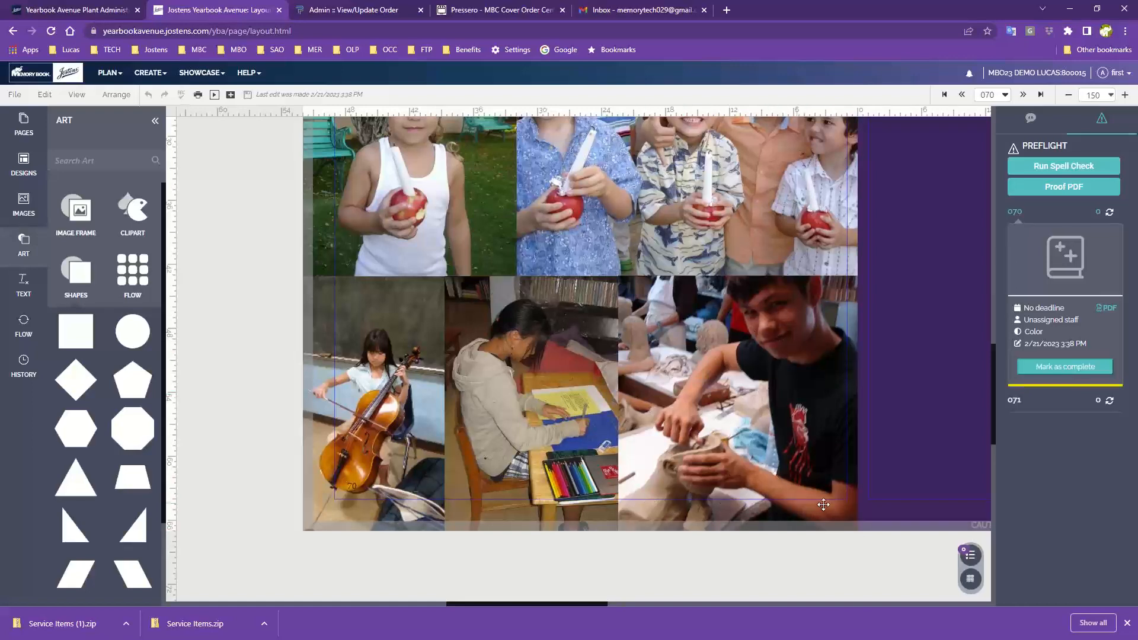
scroll(616, 474, "up", 1)
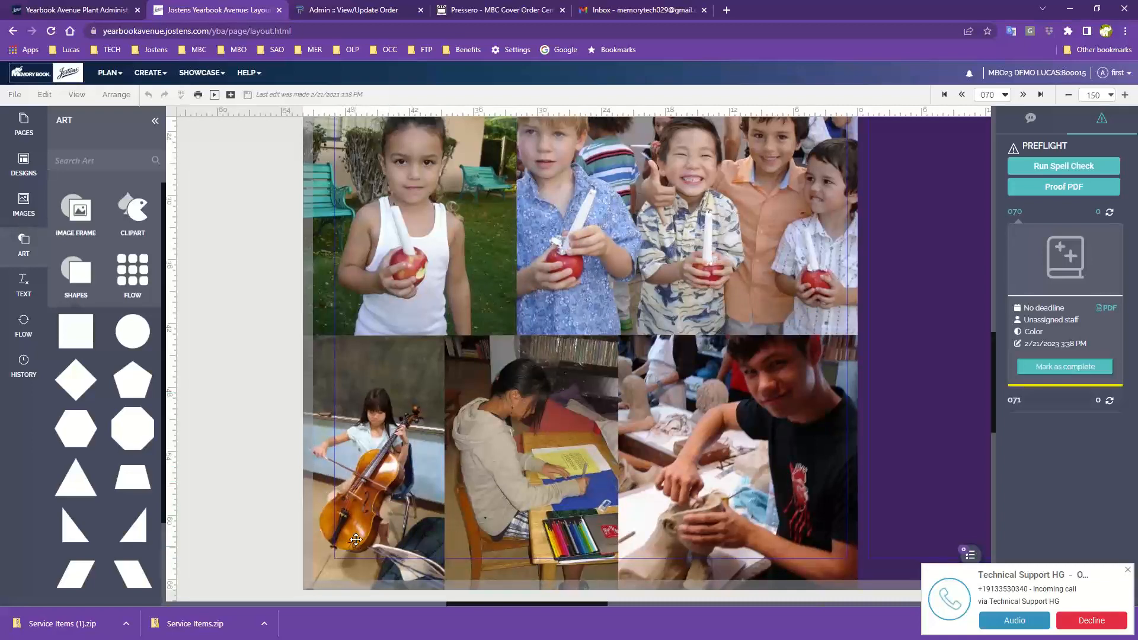
scroll(343, 520, "up", 5)
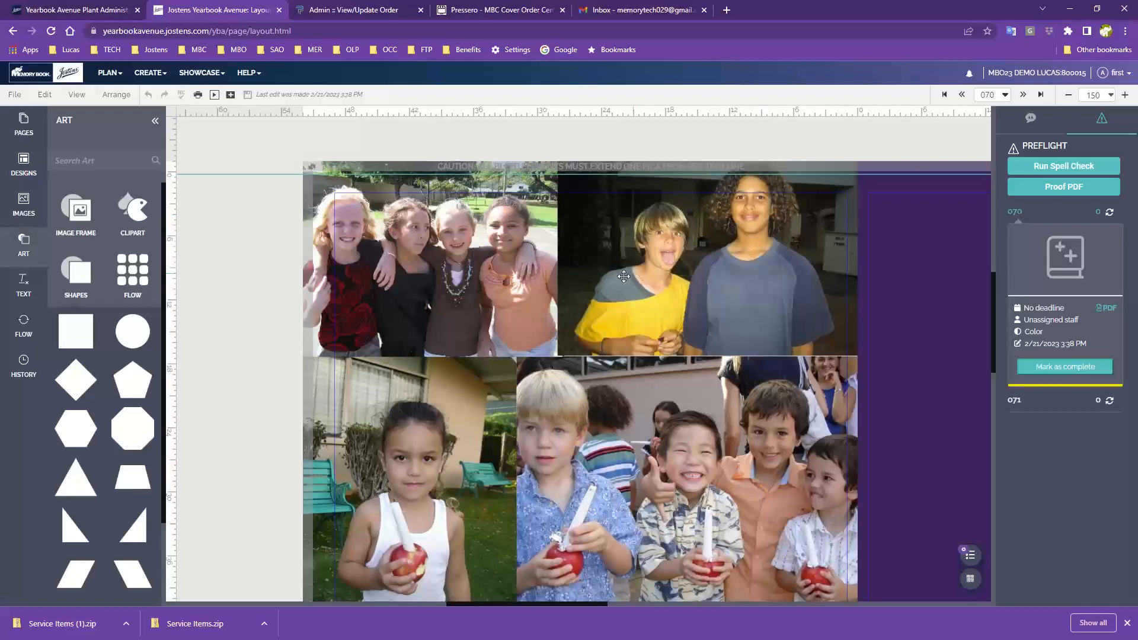
scroll(438, 426, "down", 2)
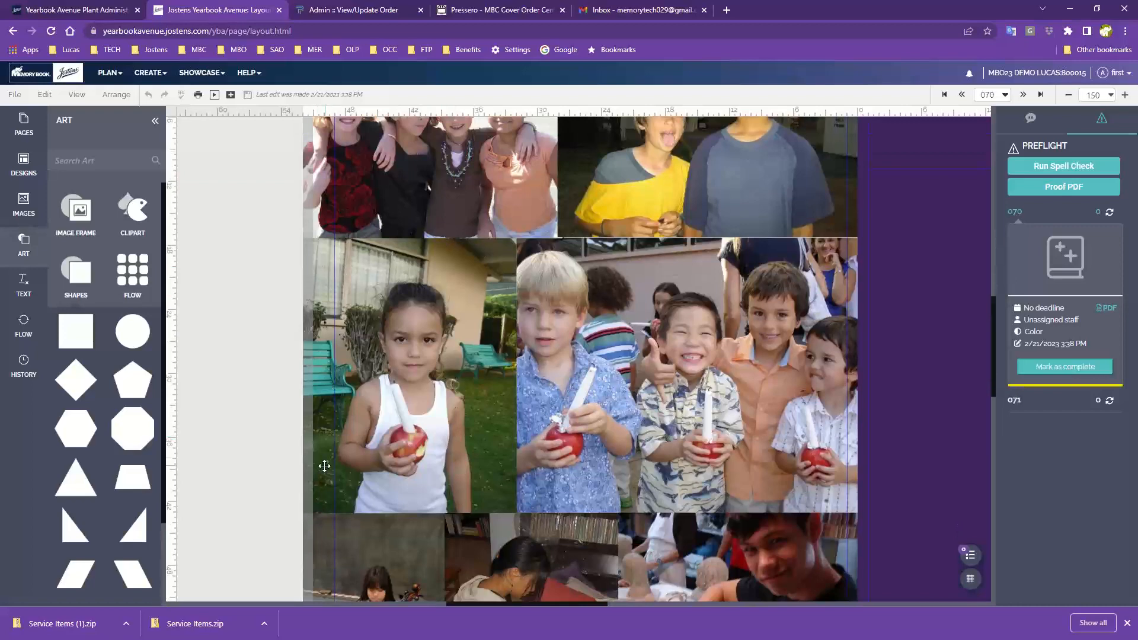
scroll(325, 360, "down", 2)
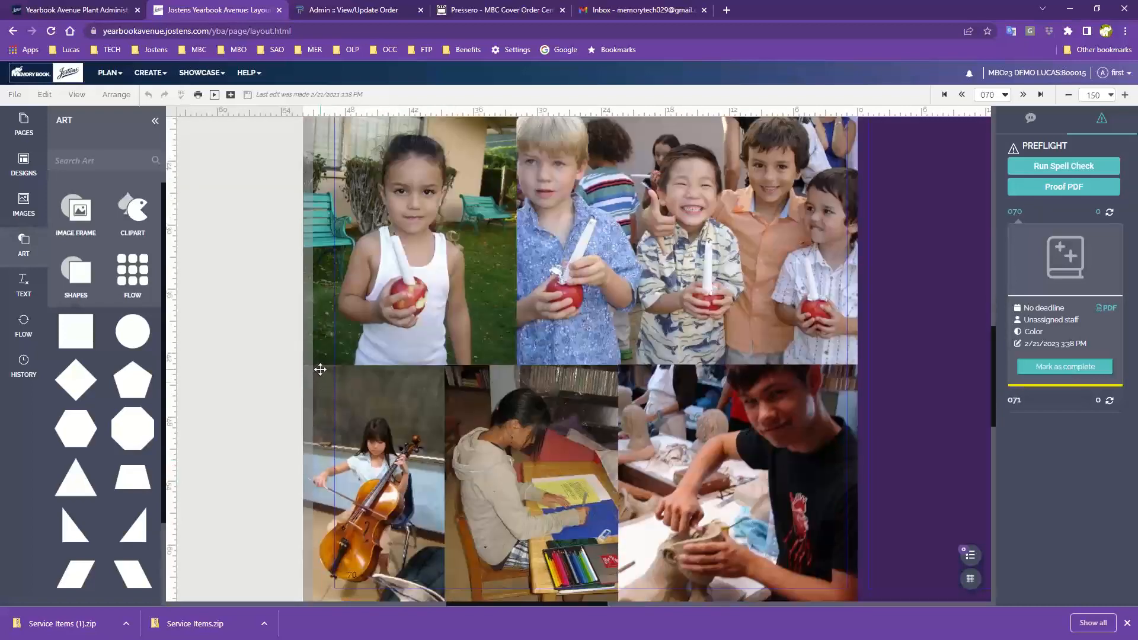
scroll(320, 498, "down", 1)
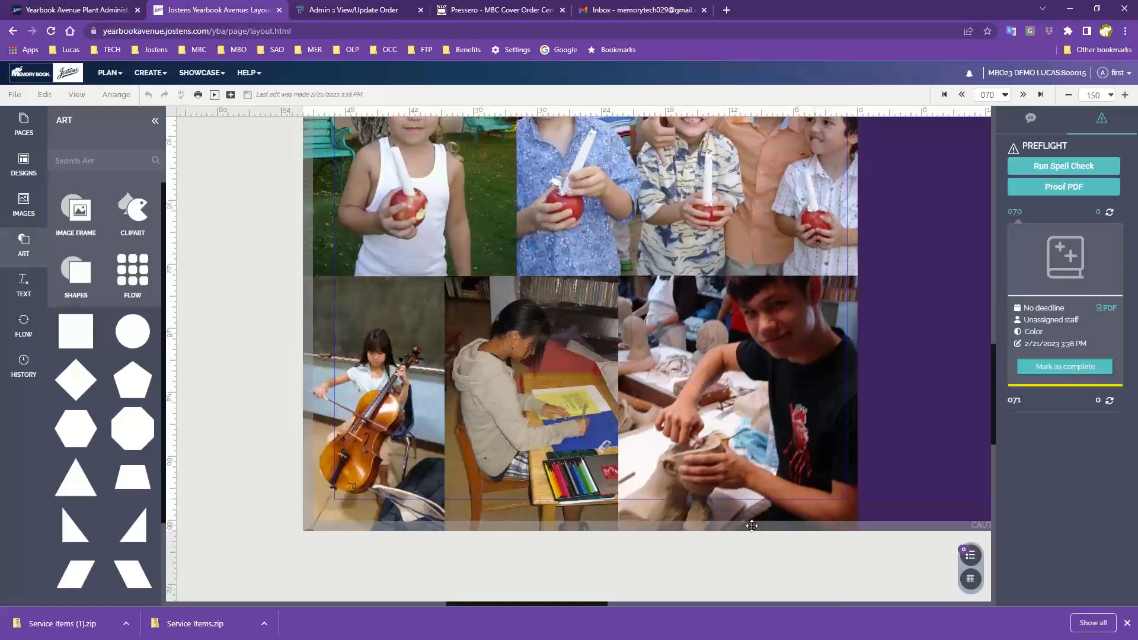
- Remove the horizontal guide on page 070 and place a new one along the lower edge of the top bleed strip
scroll(777, 496, "up", 6)
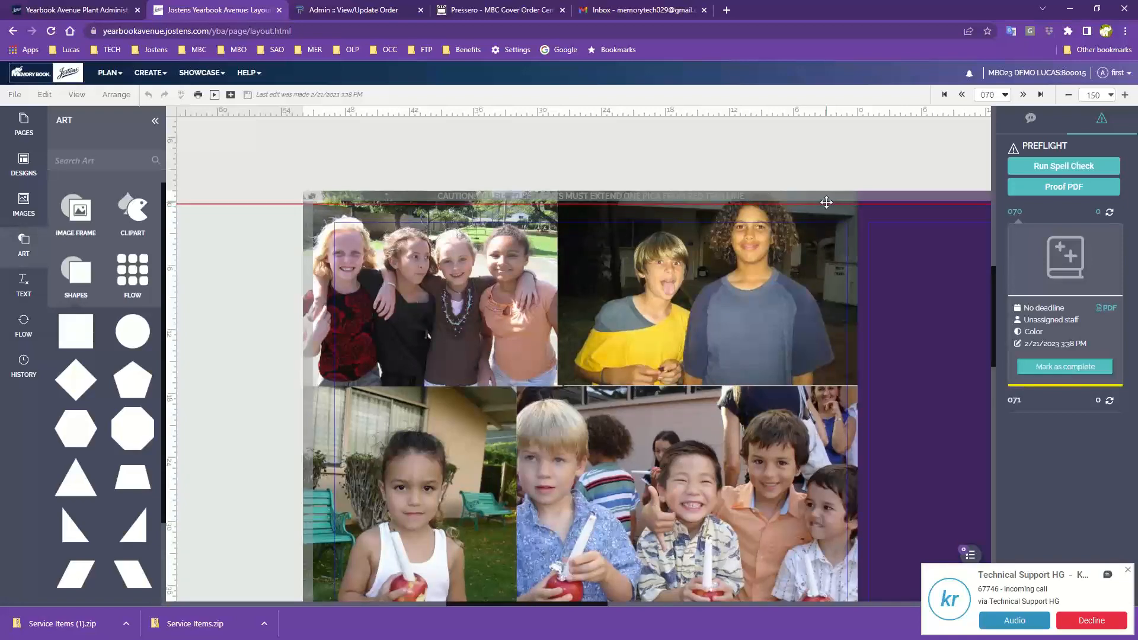
left_click_drag(824, 204, 822, 112)
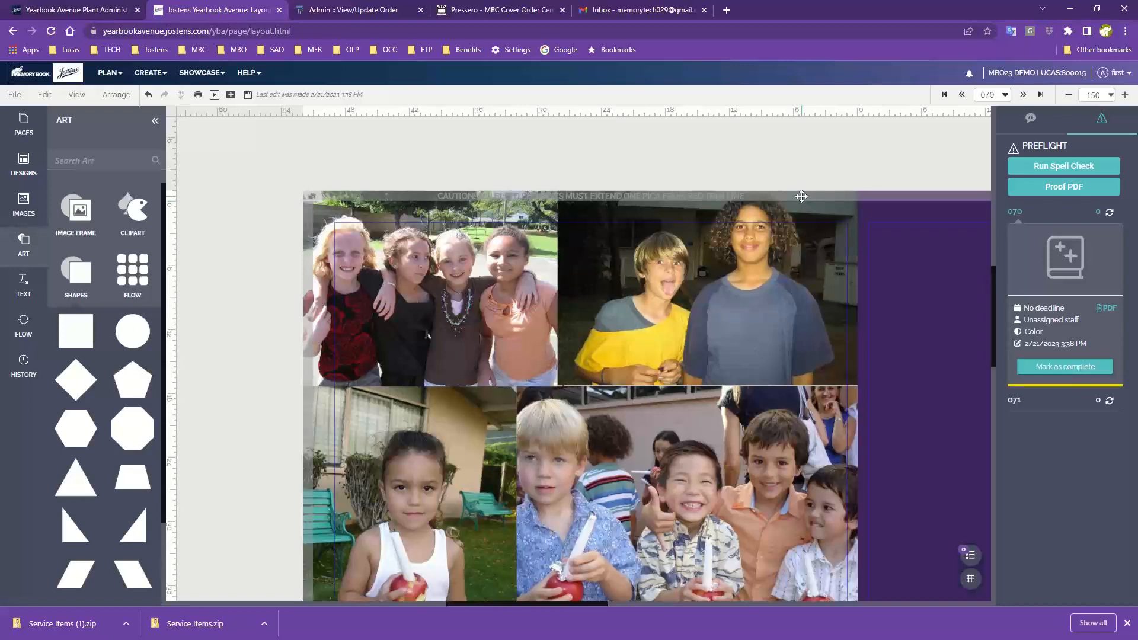
left_click_drag(835, 113, 822, 204)
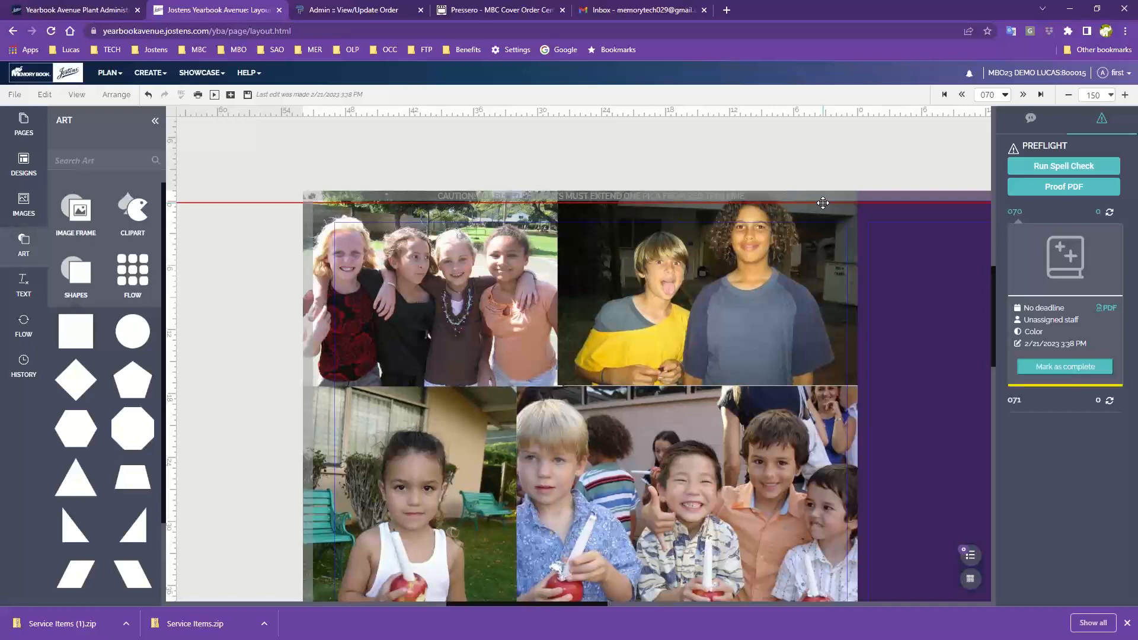
left_click_drag(822, 202, 822, 203)
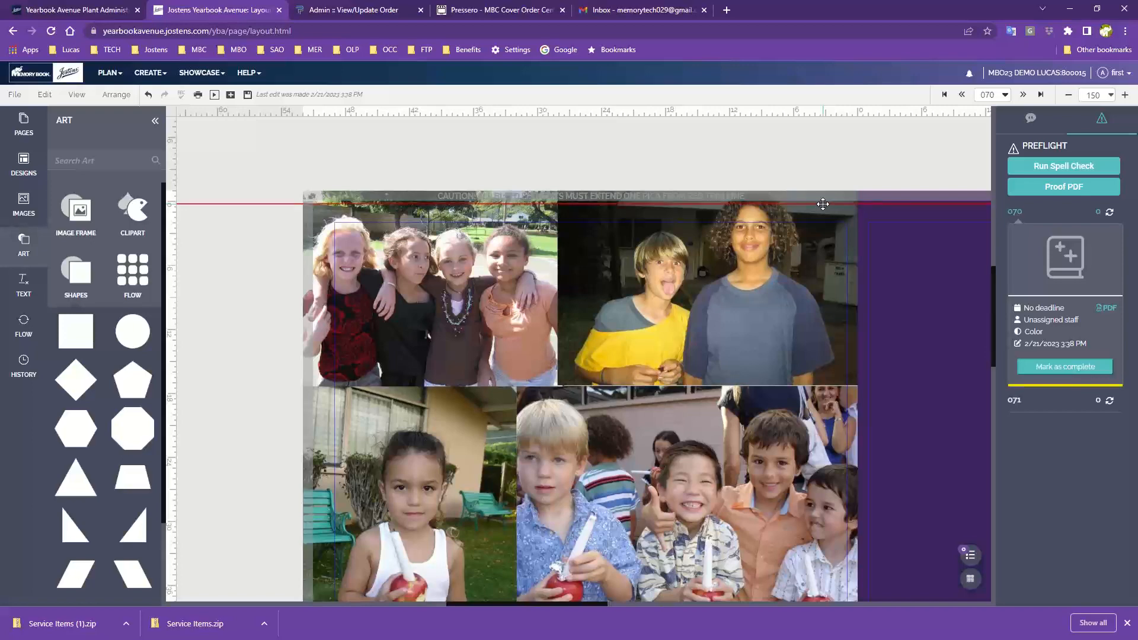
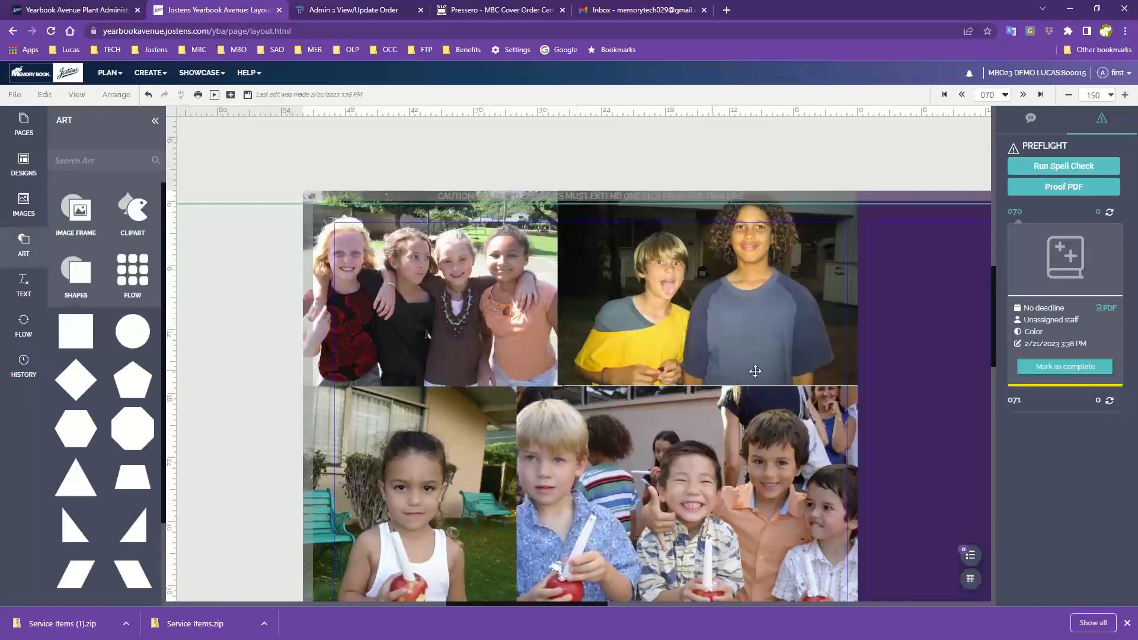
- View the page 070 collage at 100% zoom and move on to the page 072 spread, saving the changes
left_click(1068, 96)
left_click(1067, 96)
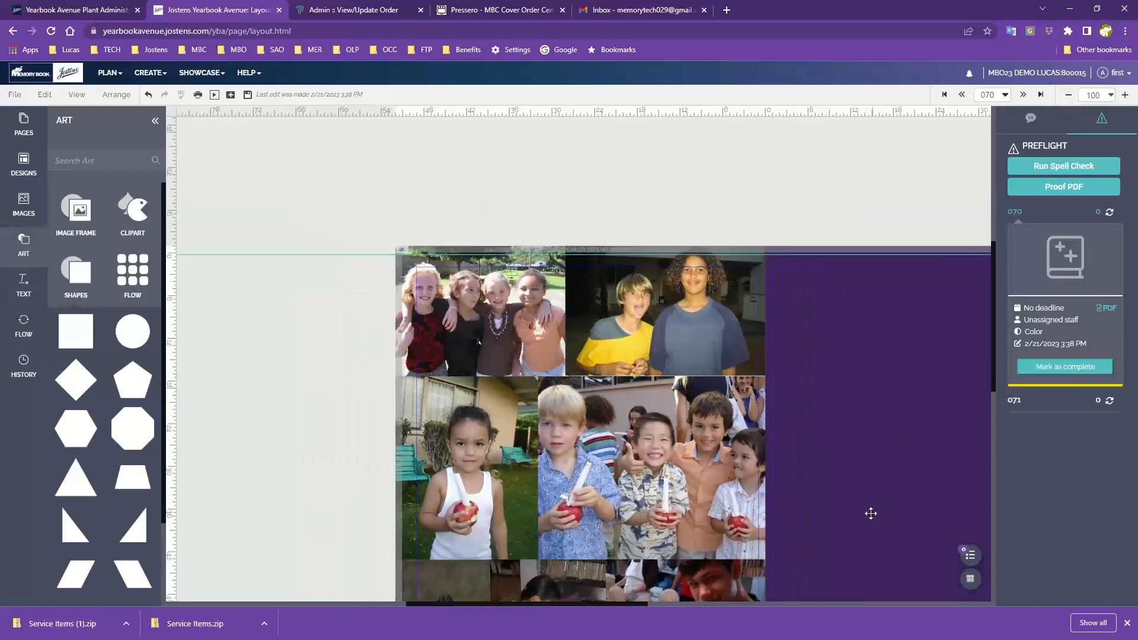
left_click_drag(794, 442, 744, 388)
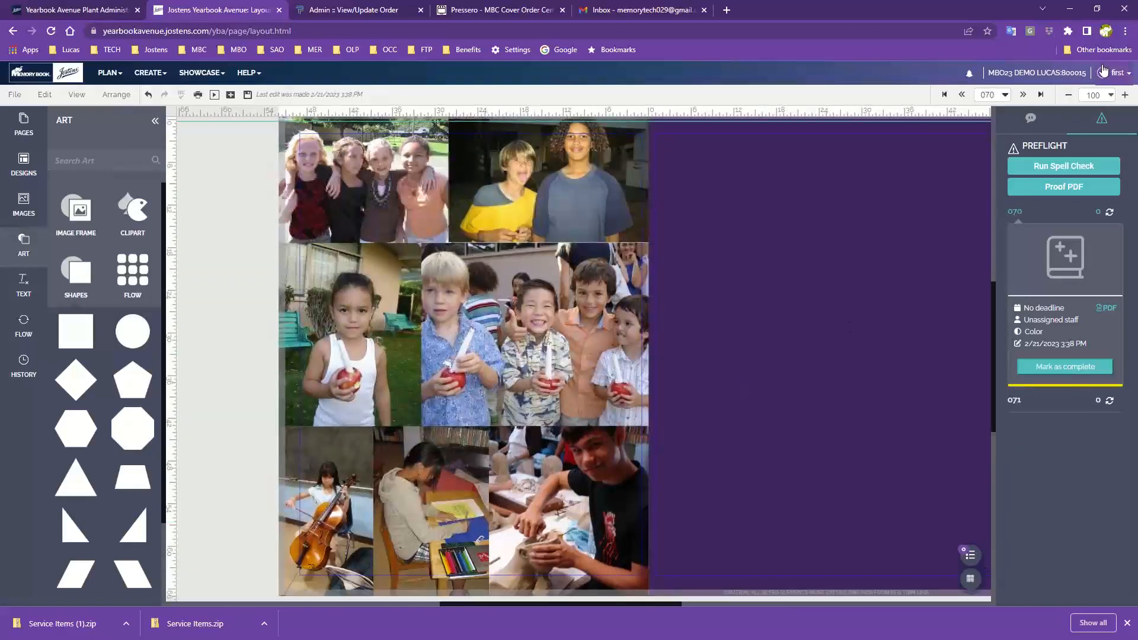
left_click(1023, 96)
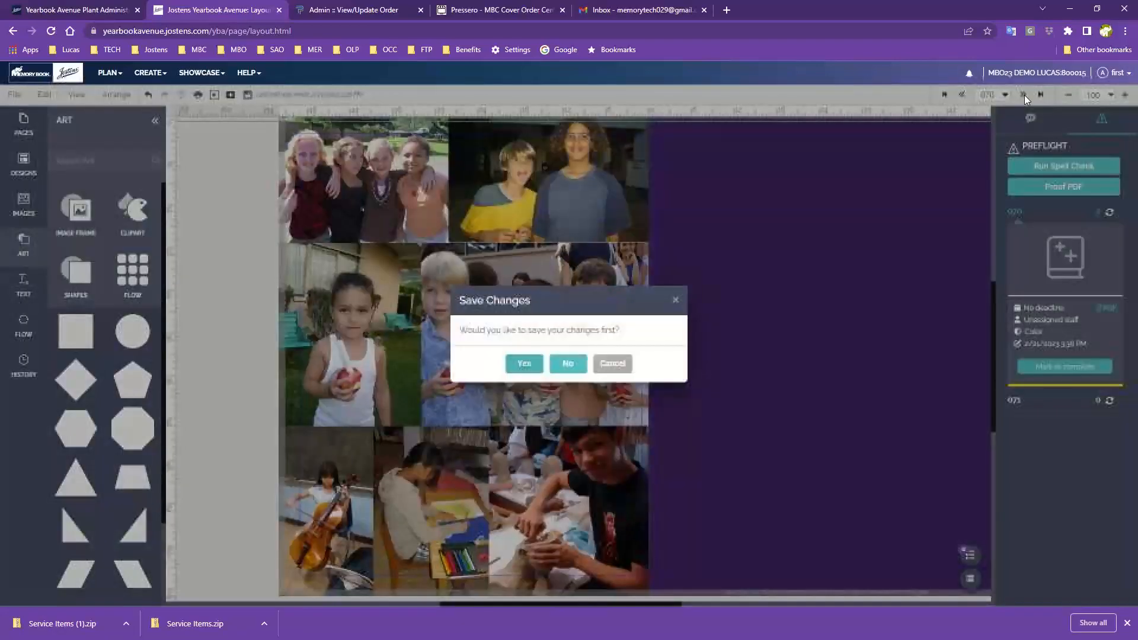
left_click(520, 366)
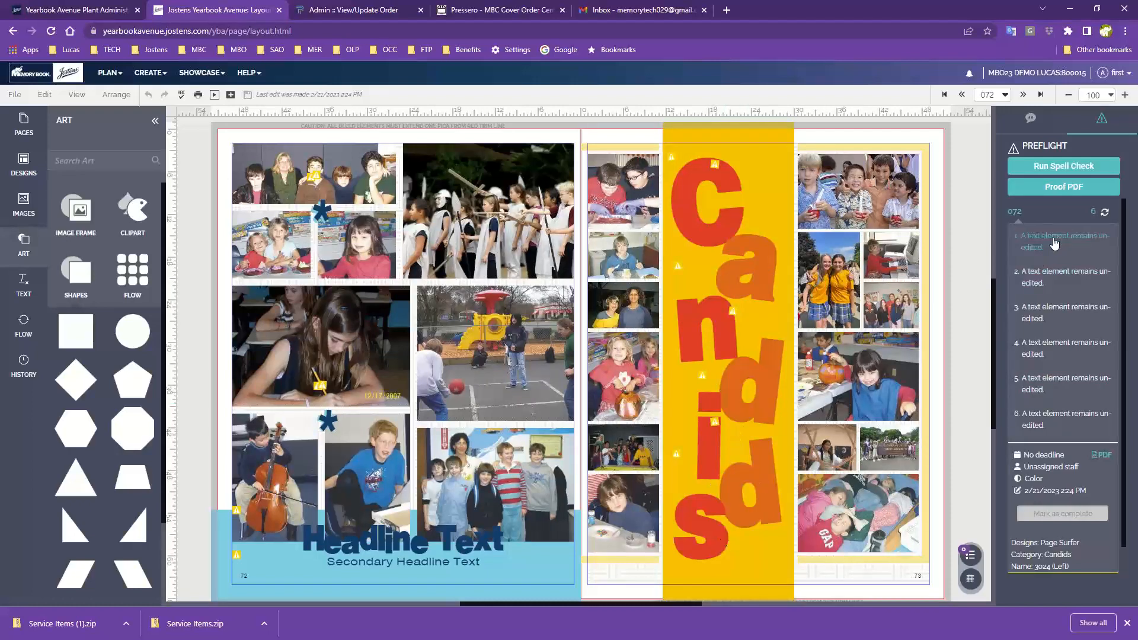
- Retype the letter C of the vertical Candids title on page 073 and save the spread
left_click(721, 175)
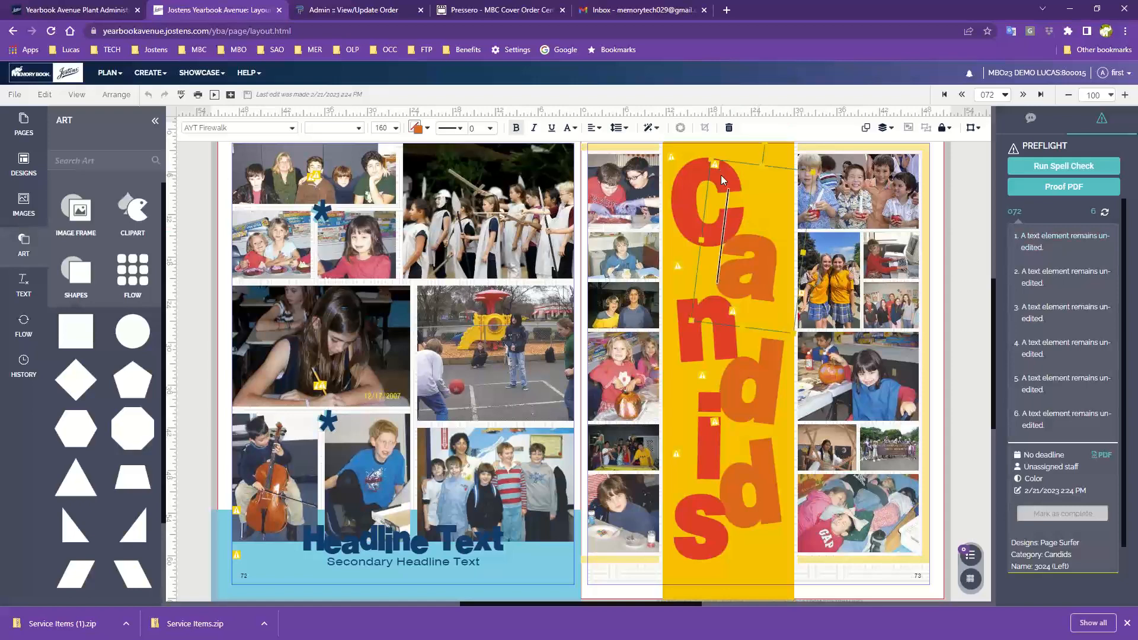
left_click(686, 199)
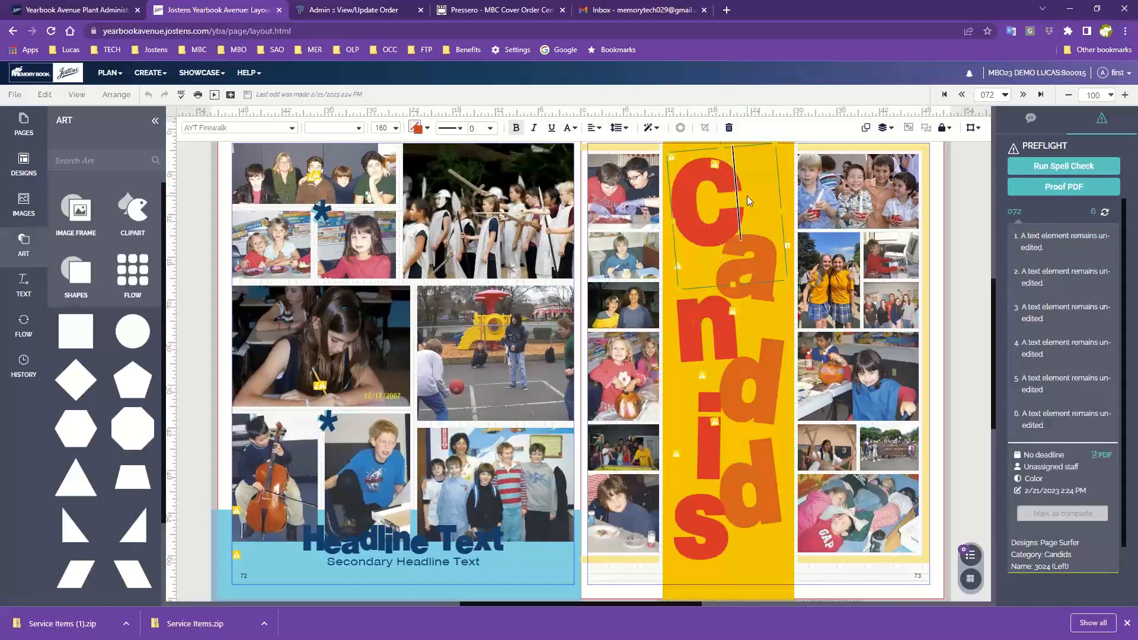
key("BackSpace")
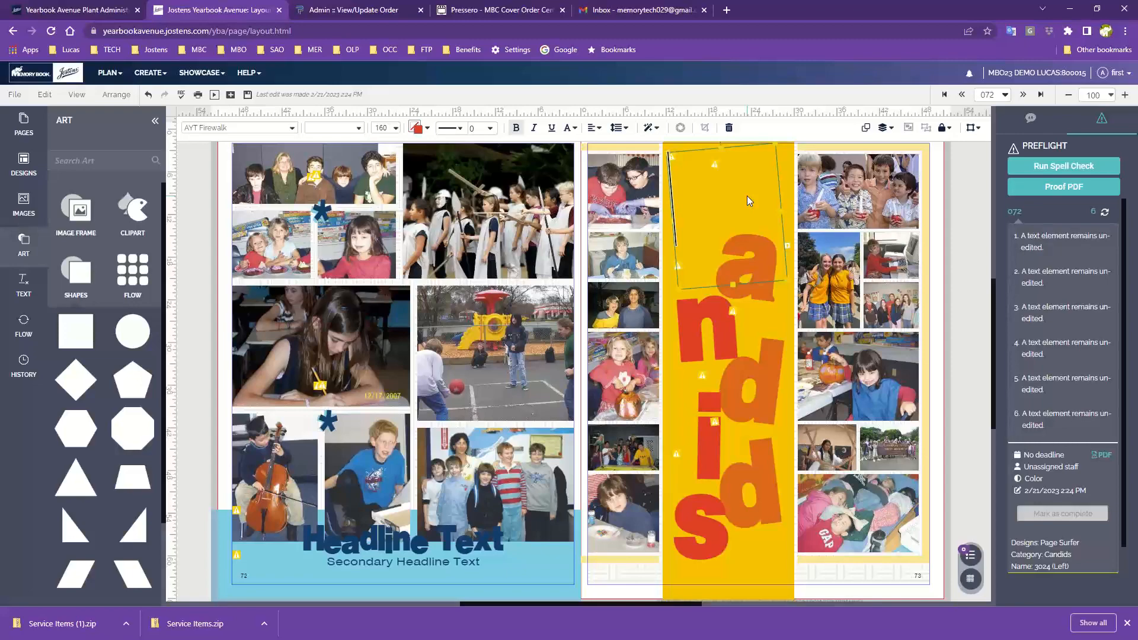
type("C")
left_click(802, 179)
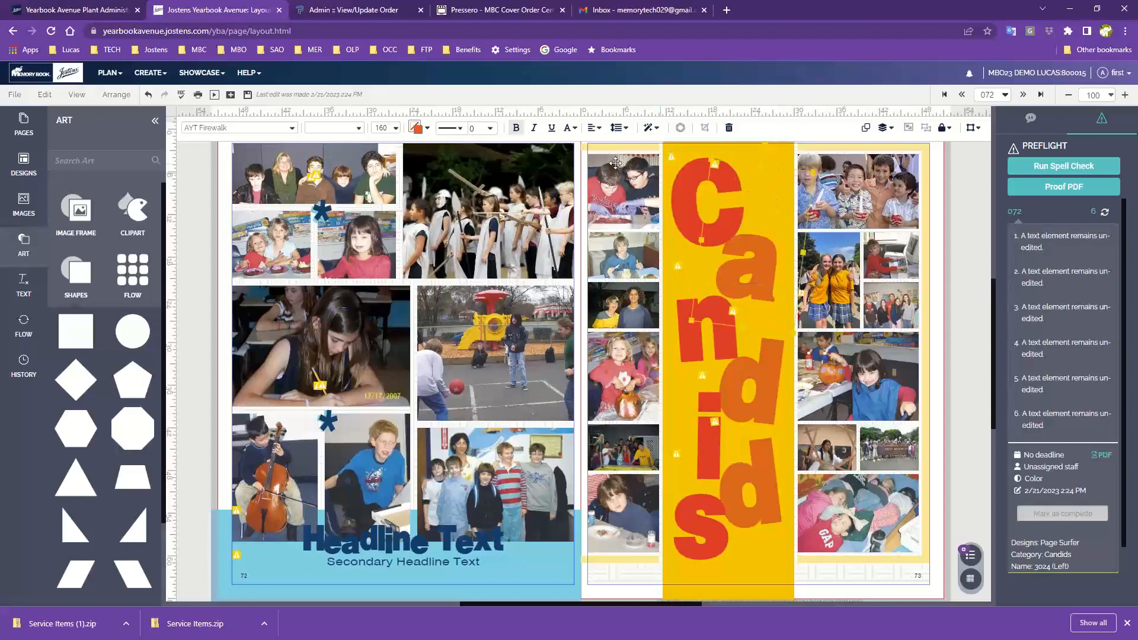
left_click(248, 94)
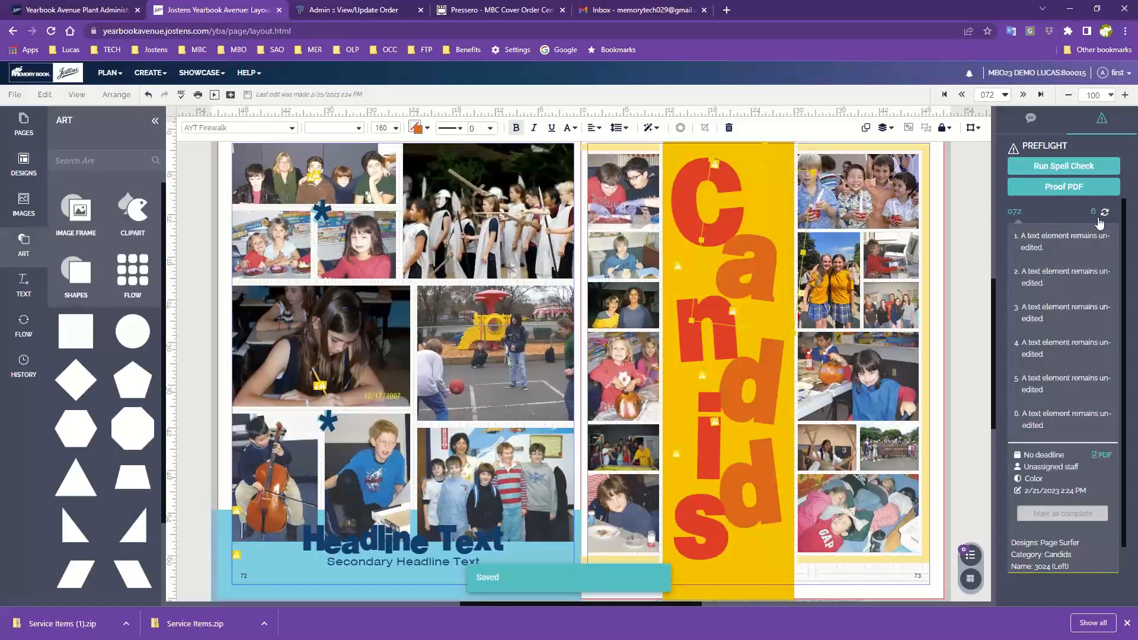
- Retype the letters a, n and the first d of the vertical Candids title on page 073
double_click(778, 251)
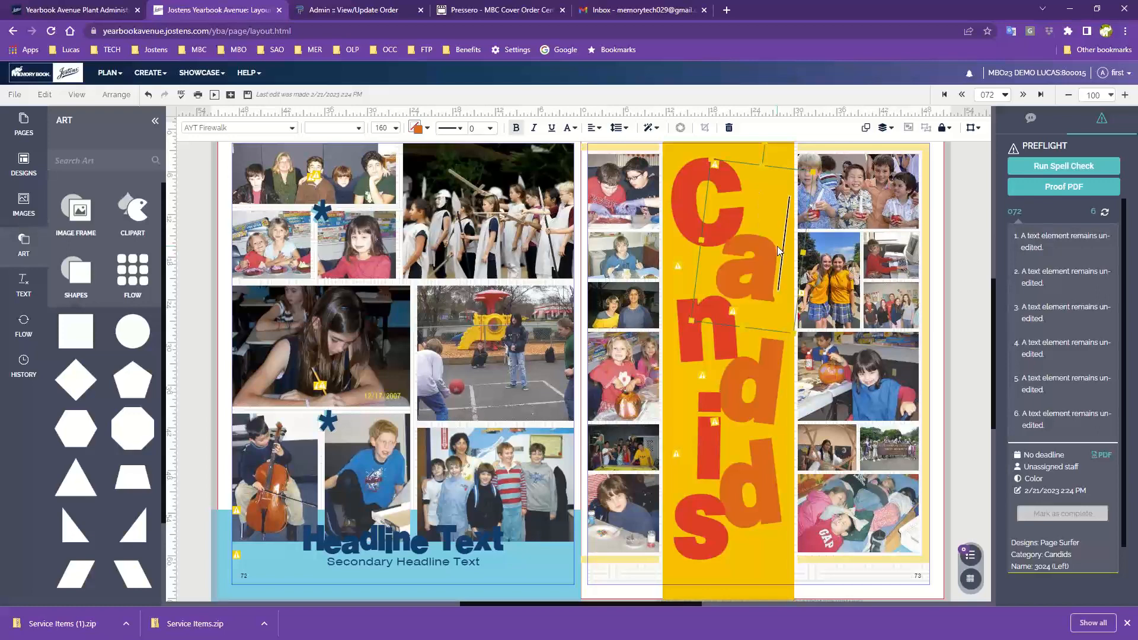
left_click(929, 249)
double_click(729, 331)
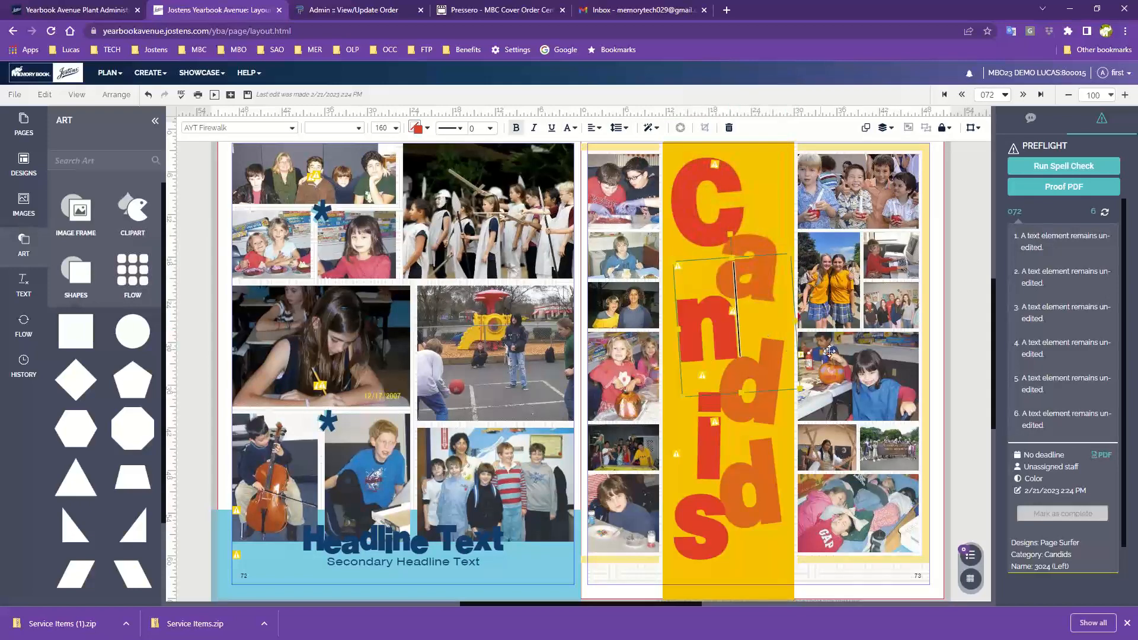
left_click(778, 403)
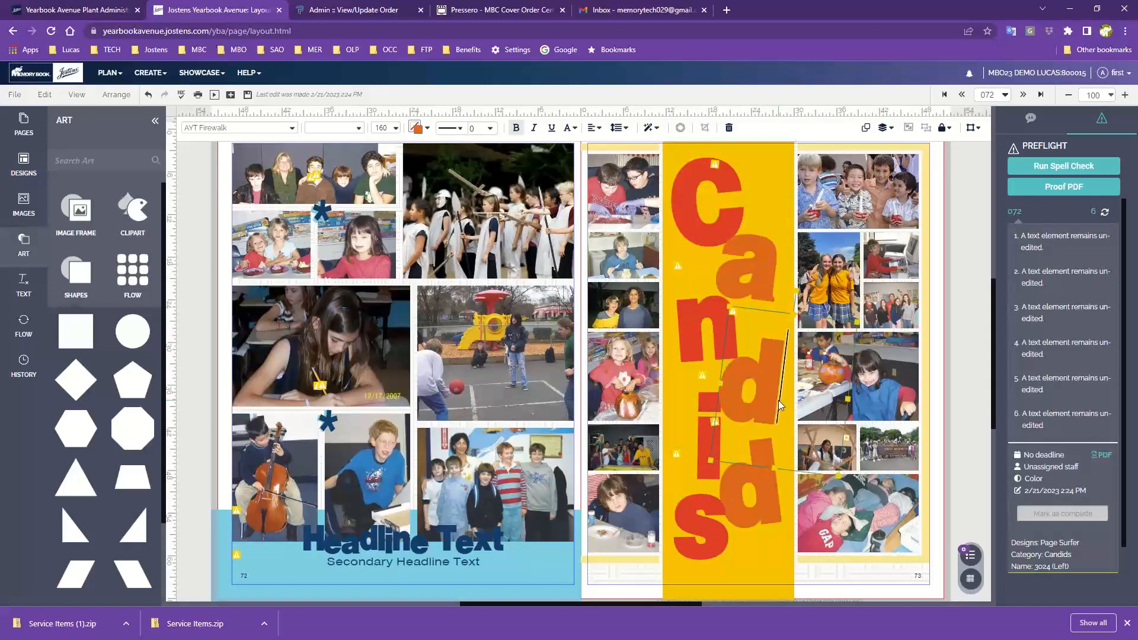
- Delete the letter i of the vertical Candids title and retype it
left_click(699, 472)
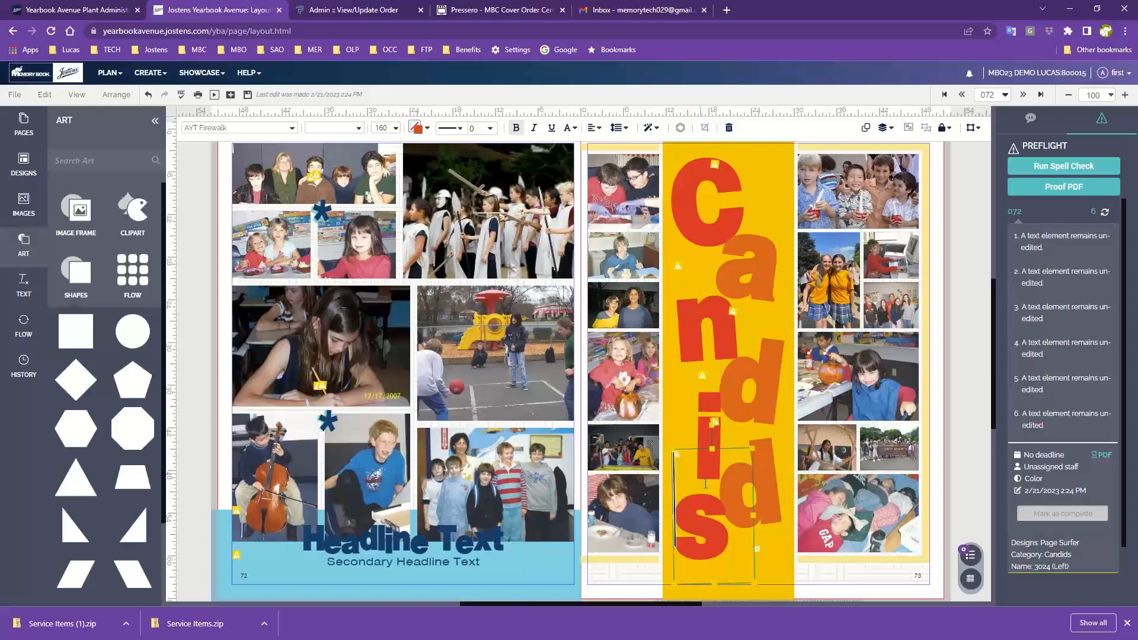
left_click(721, 432)
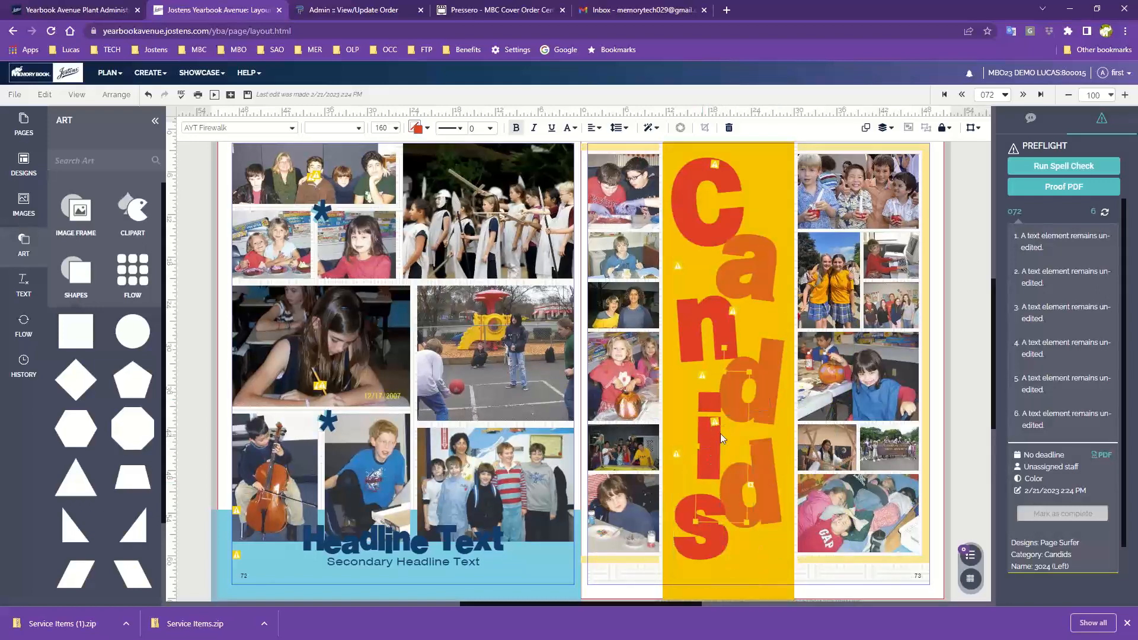
key("Delete")
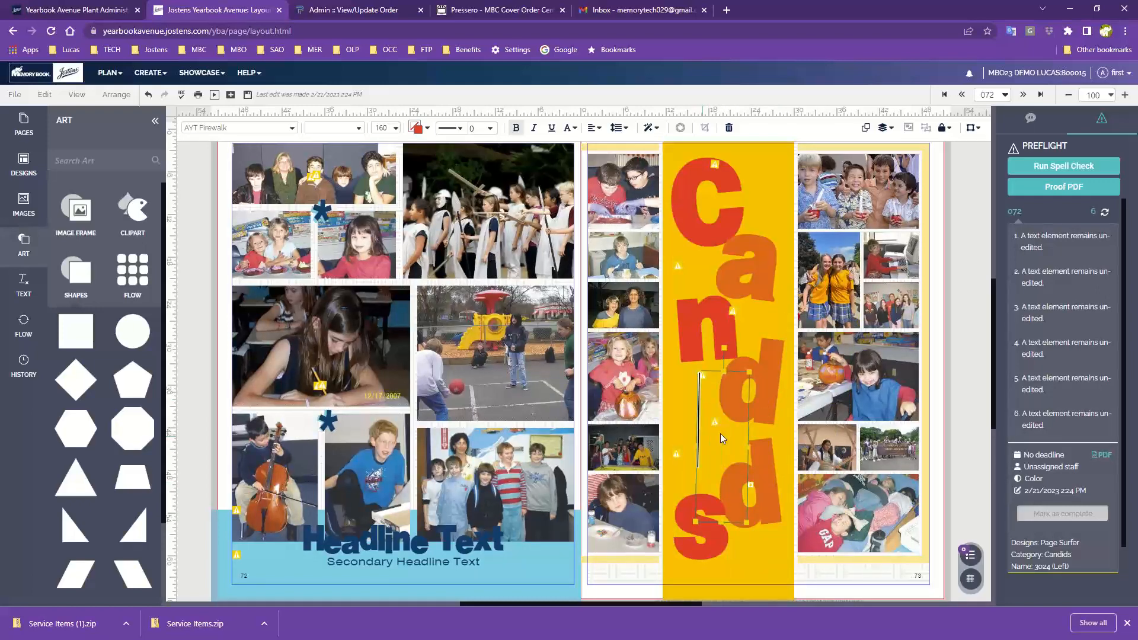
type("i")
- Retype the second d and the s of the Candids title and save the spread
left_click(768, 482)
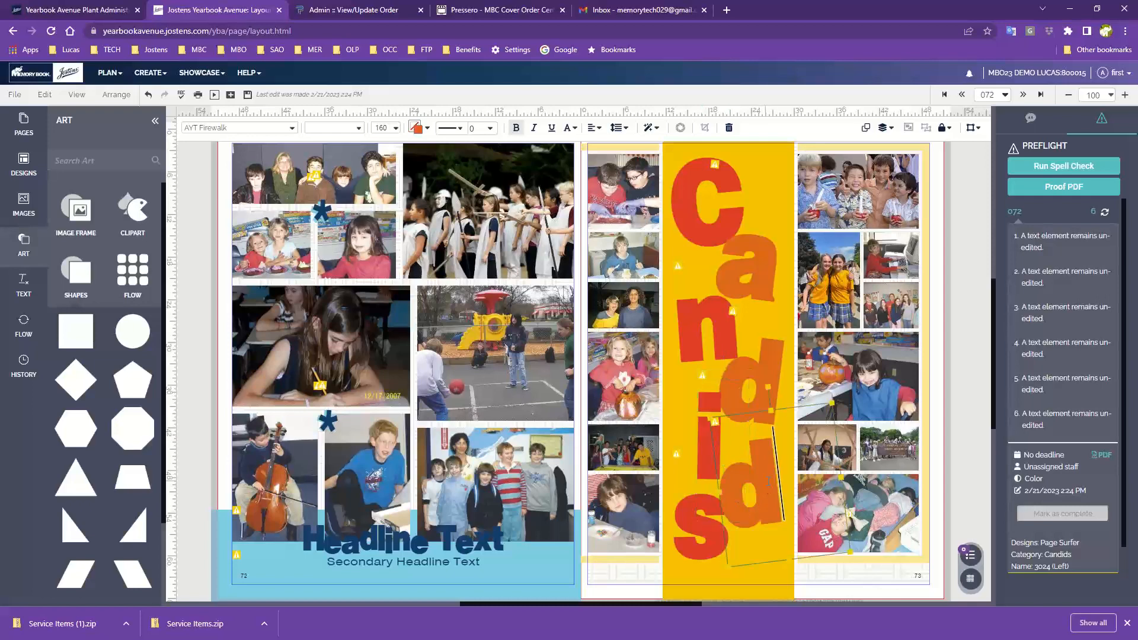
key("BackSpace")
type("d")
left_click(712, 517)
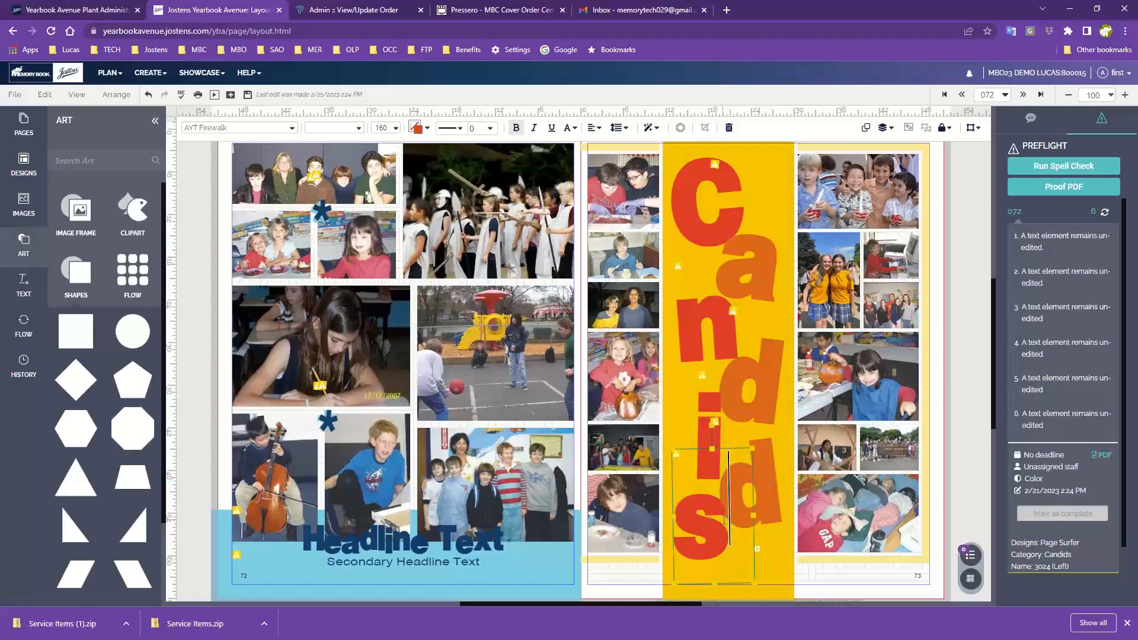
left_click(247, 96)
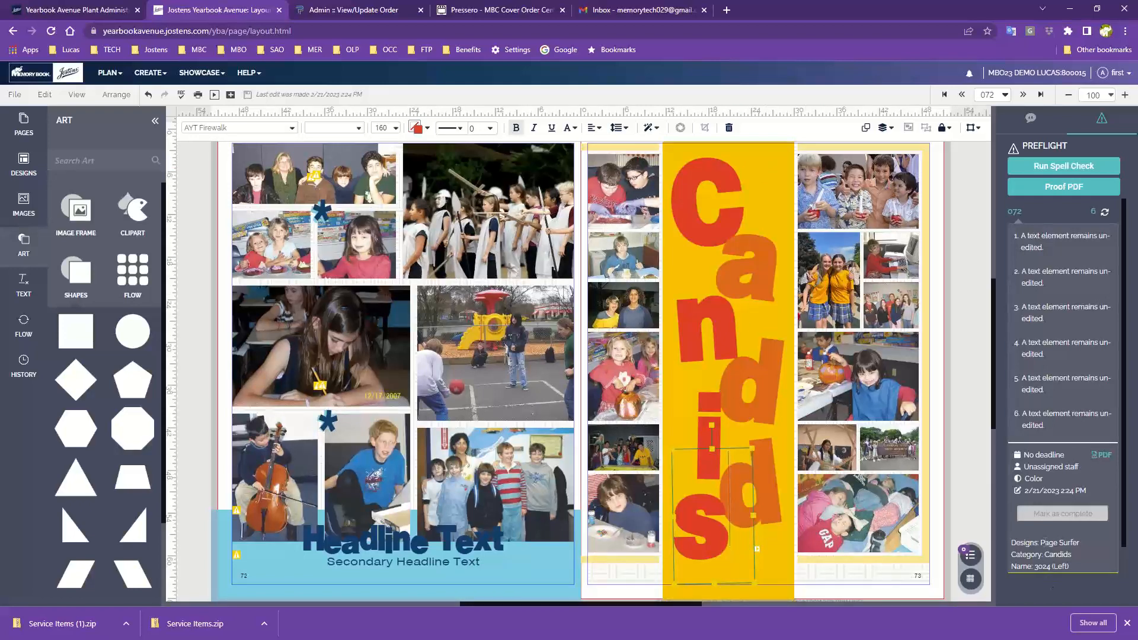
- Expand the preflight details of page 073 and mark the page as complete
scroll(1051, 443, "down", 1)
left_click(1069, 566)
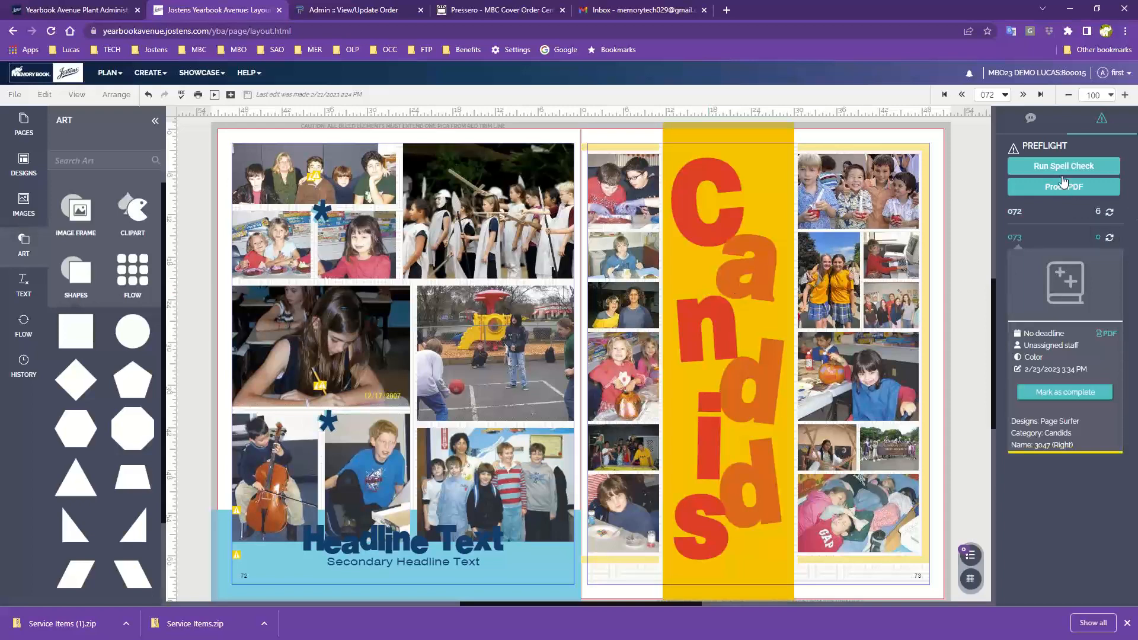
left_click(1053, 394)
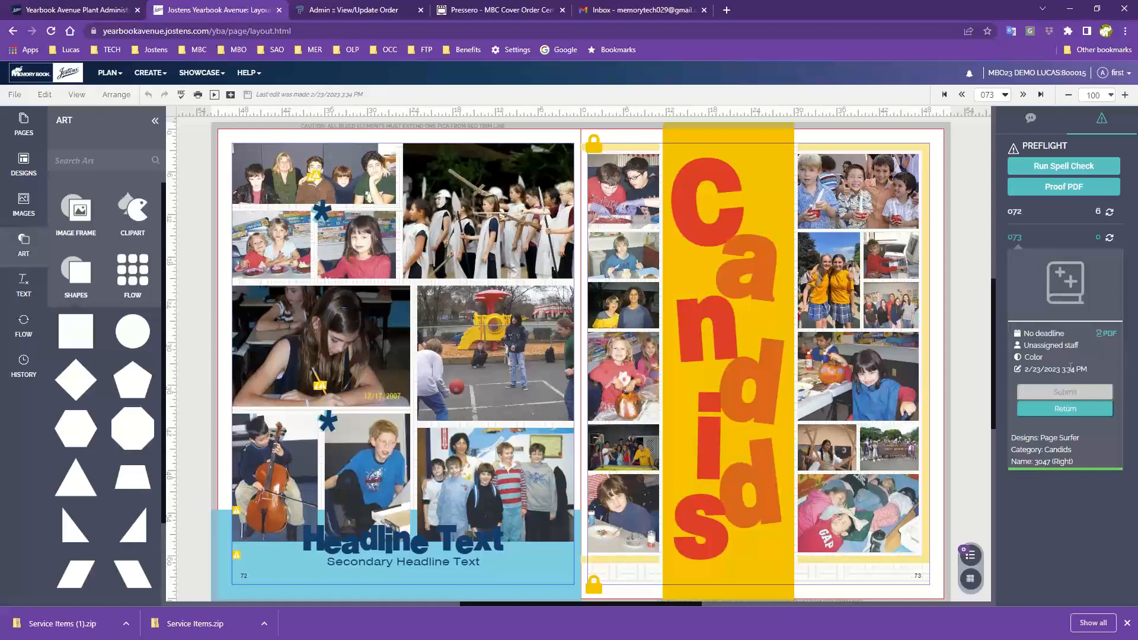
- Return page 073 for editing, select text in the Candids title, and mark the page as complete again
left_click(1054, 414)
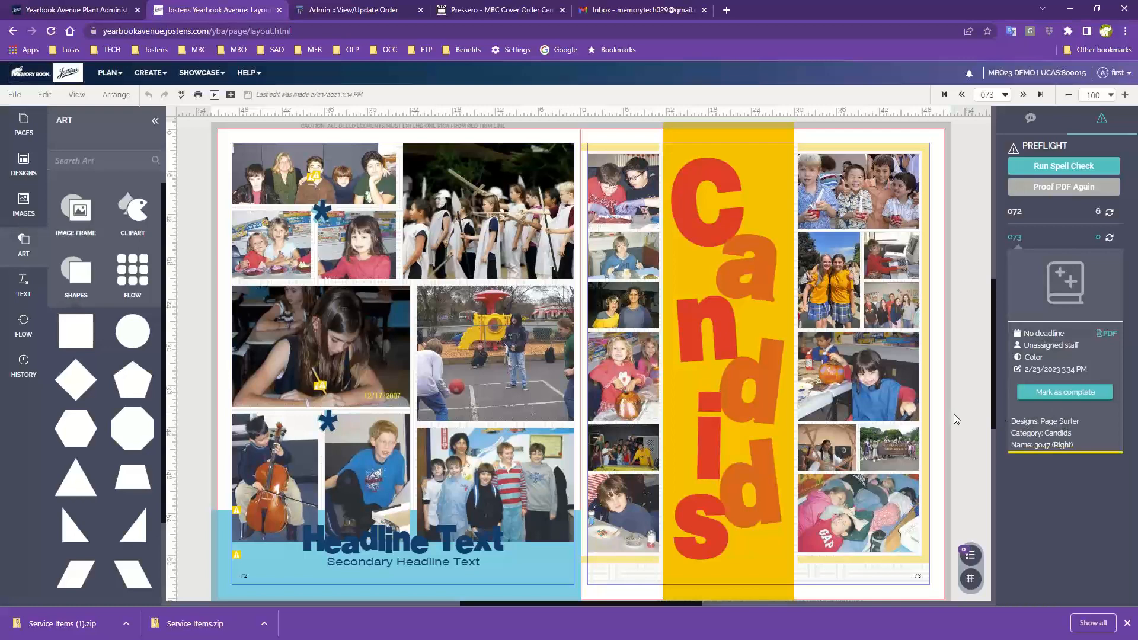
left_click(750, 274)
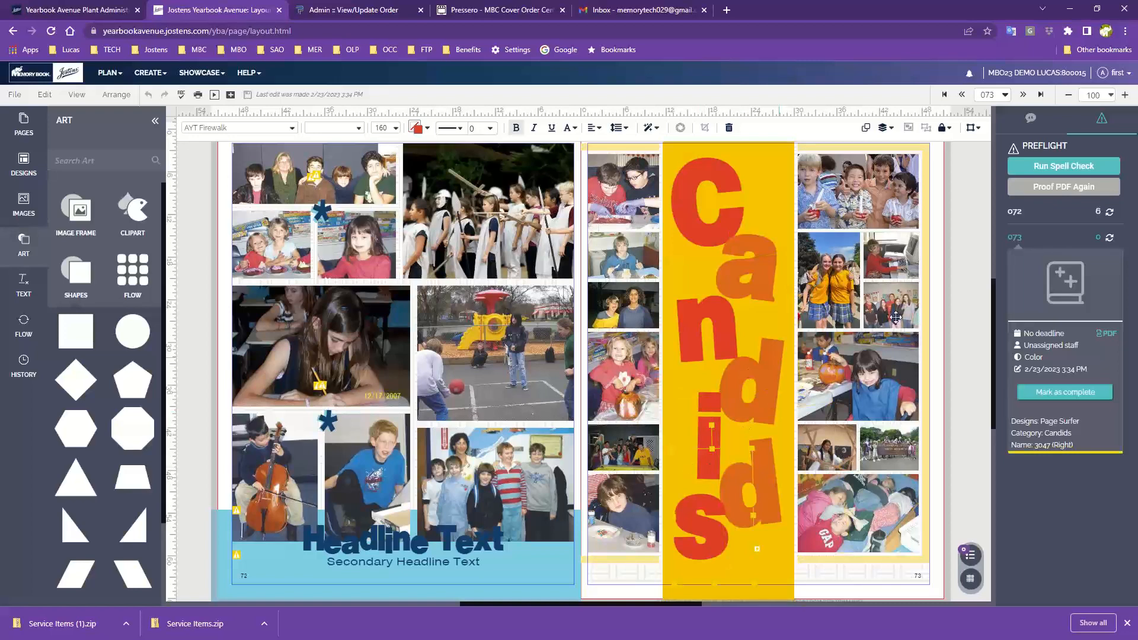
left_click(1036, 393)
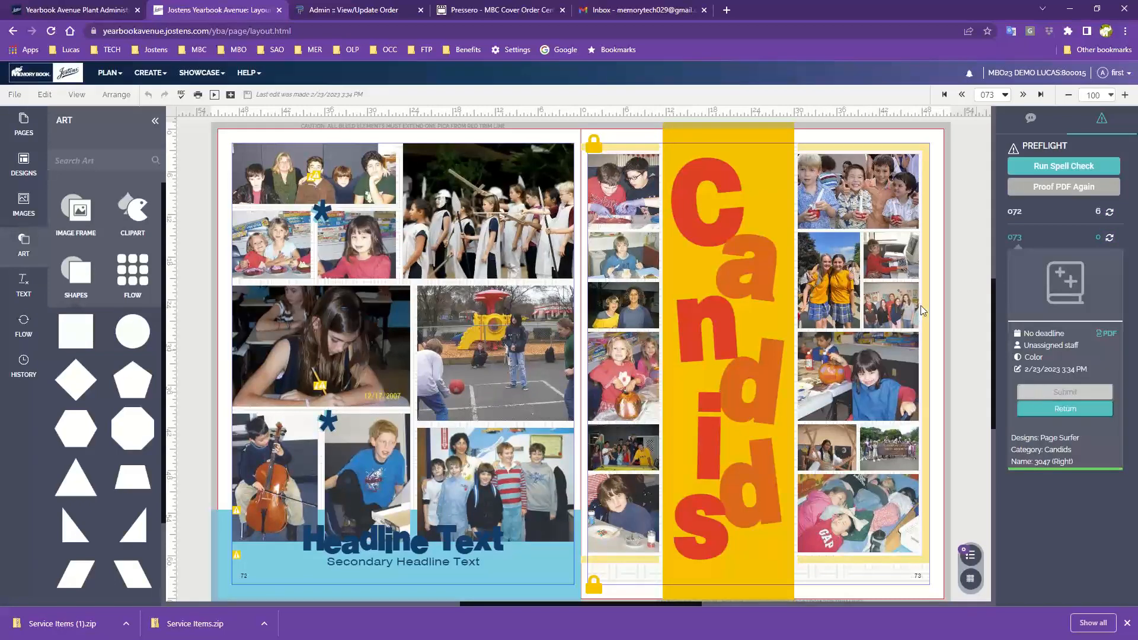
- Run the spell check for page 073 and dismiss its results
left_click(1070, 167)
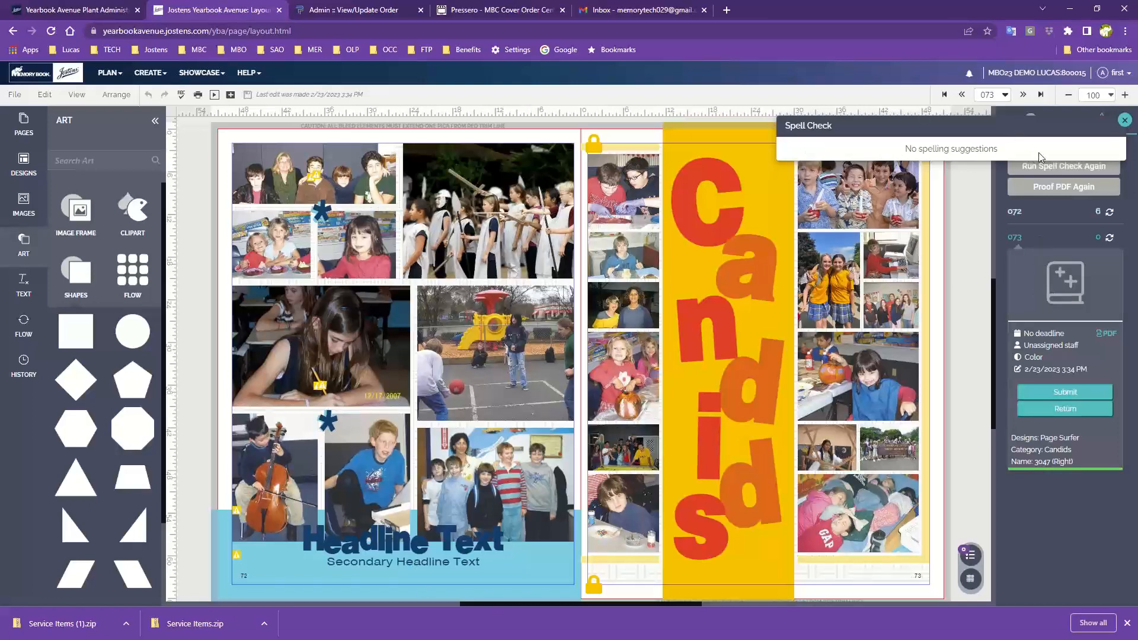
left_click(1124, 120)
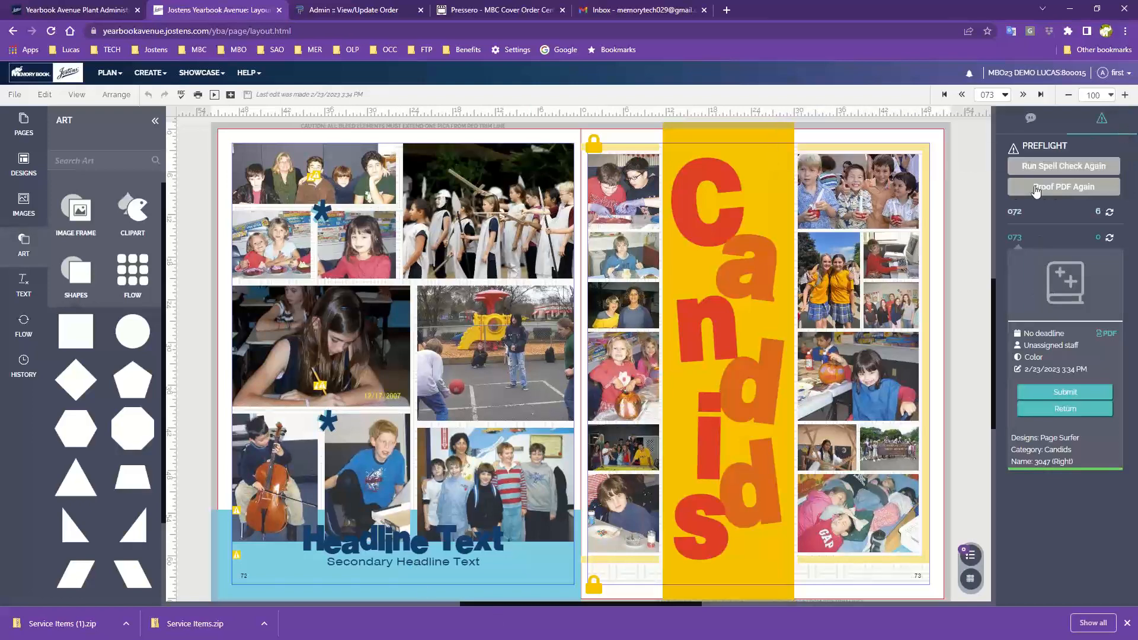
- Review the PDF proof of pages 072 and 073, then submit page 073
left_click(1080, 188)
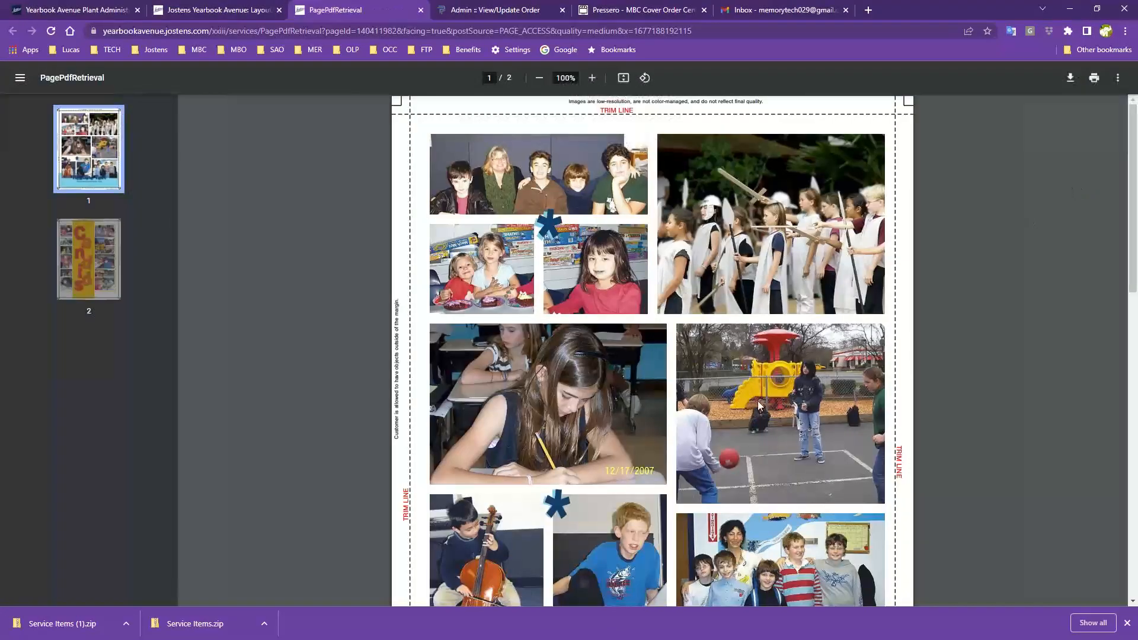
scroll(754, 399, "down", 8)
scroll(754, 399, "down", 5)
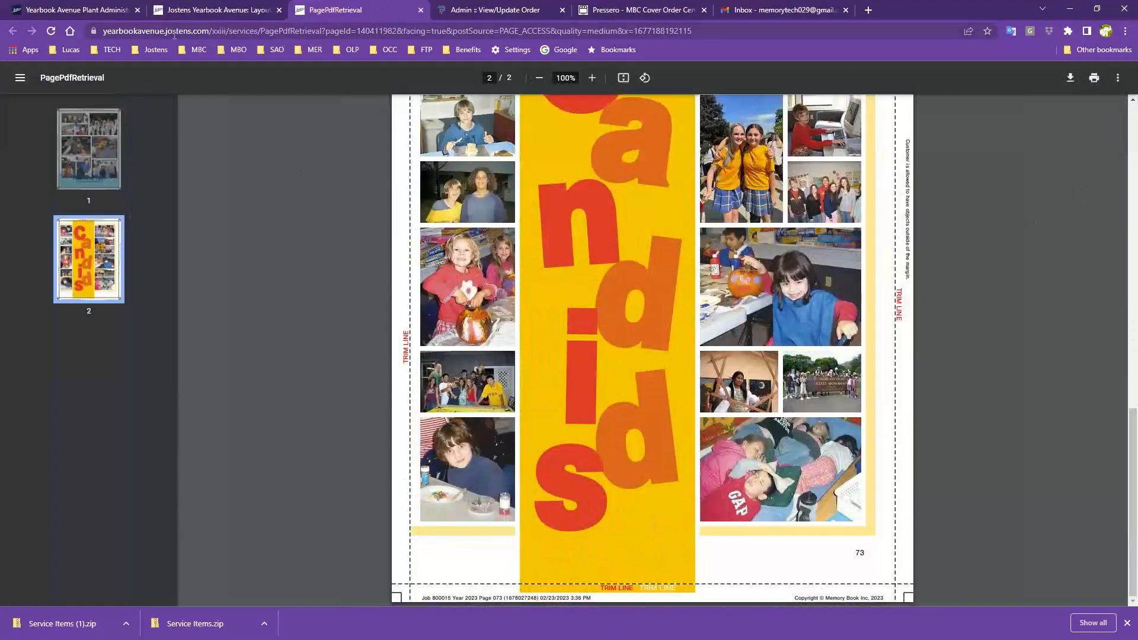
left_click(420, 10)
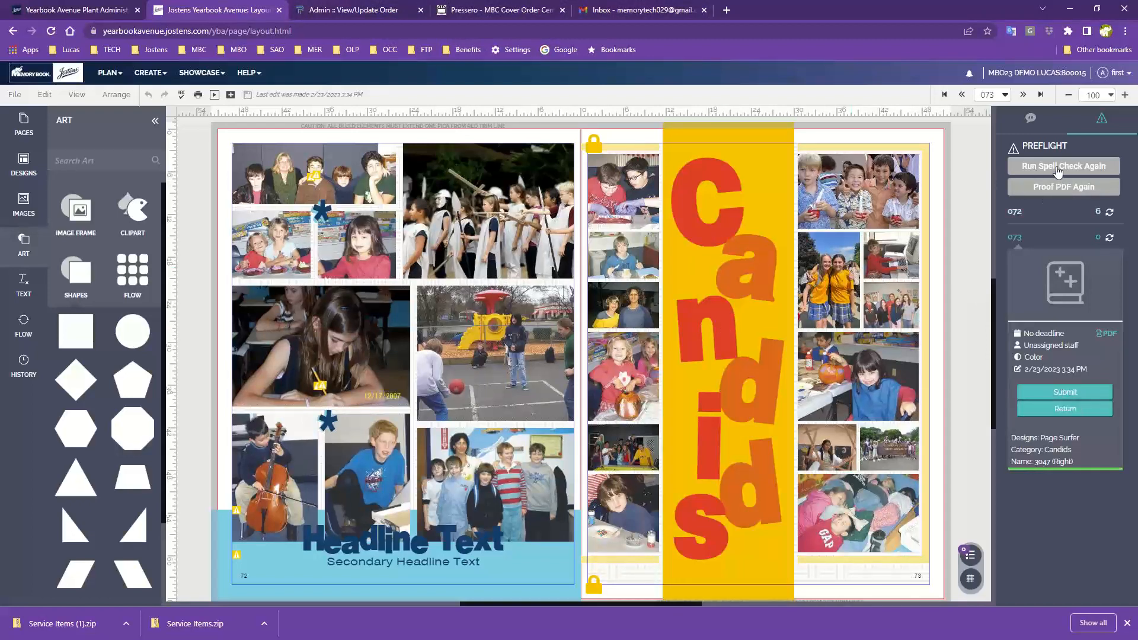
left_click(1065, 392)
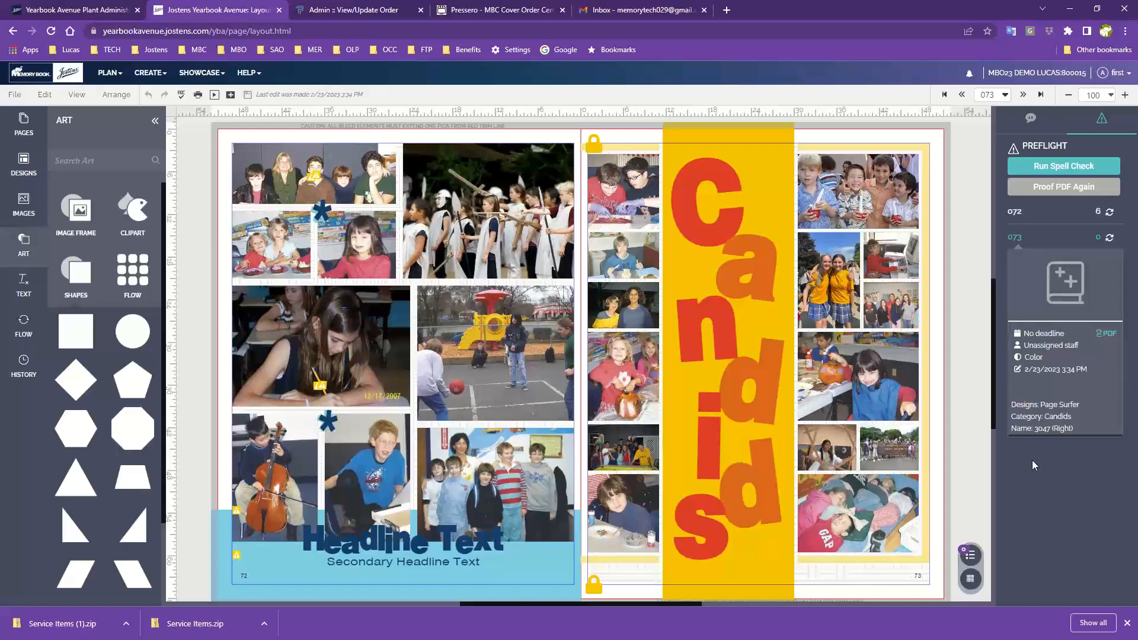
- Examine the first two unedited-text preflight issues of page 072 on the spread
left_click(1051, 220)
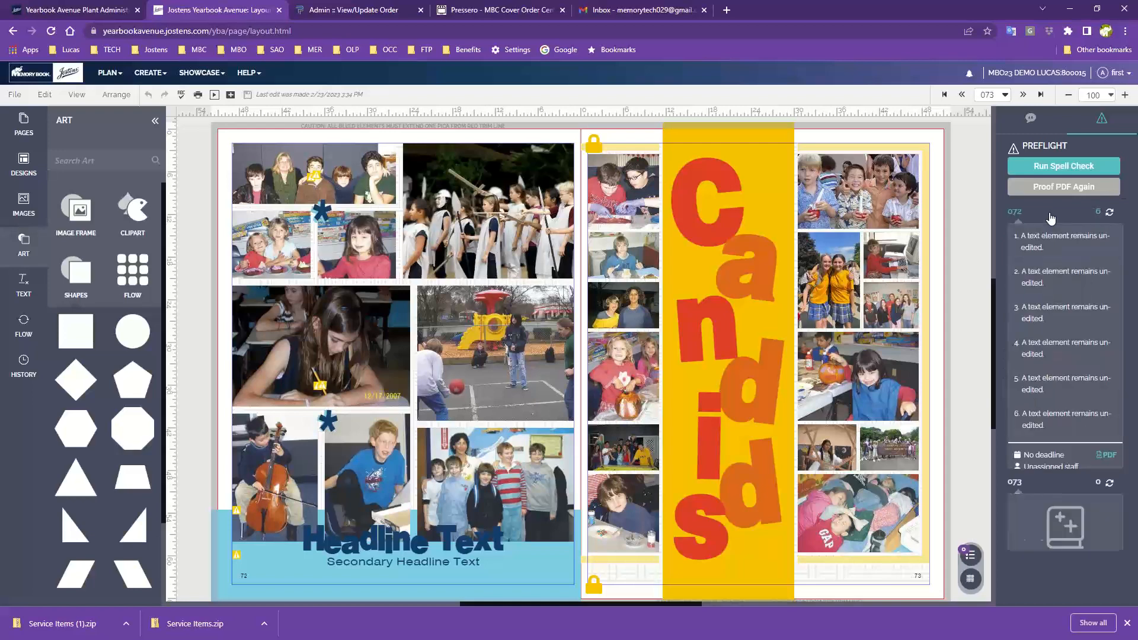
left_click(1032, 242)
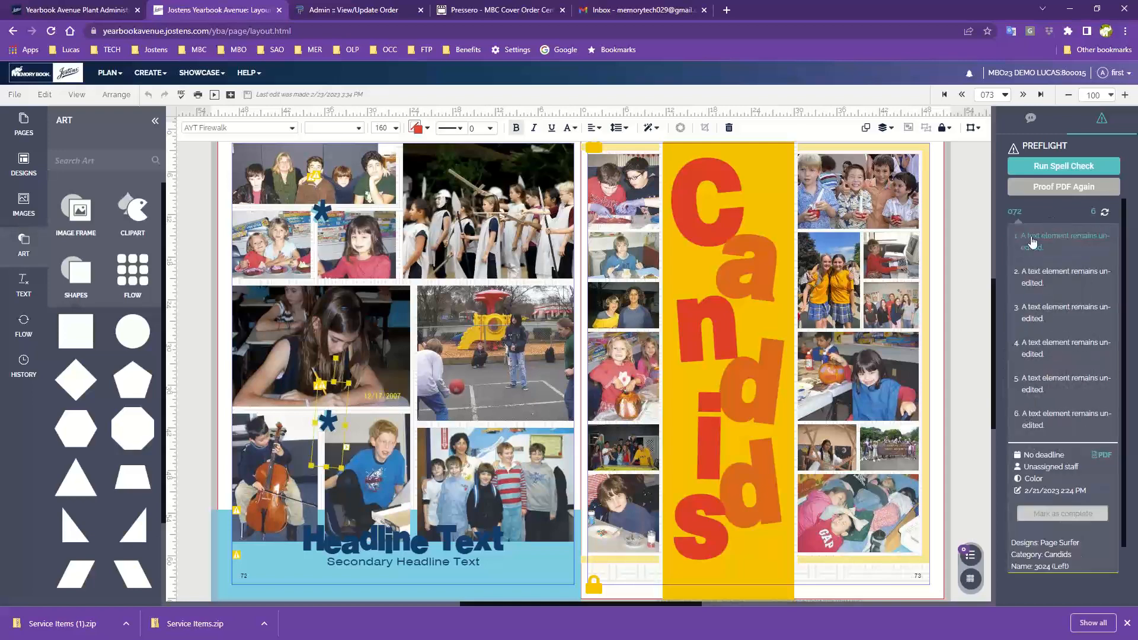
left_click(1027, 285)
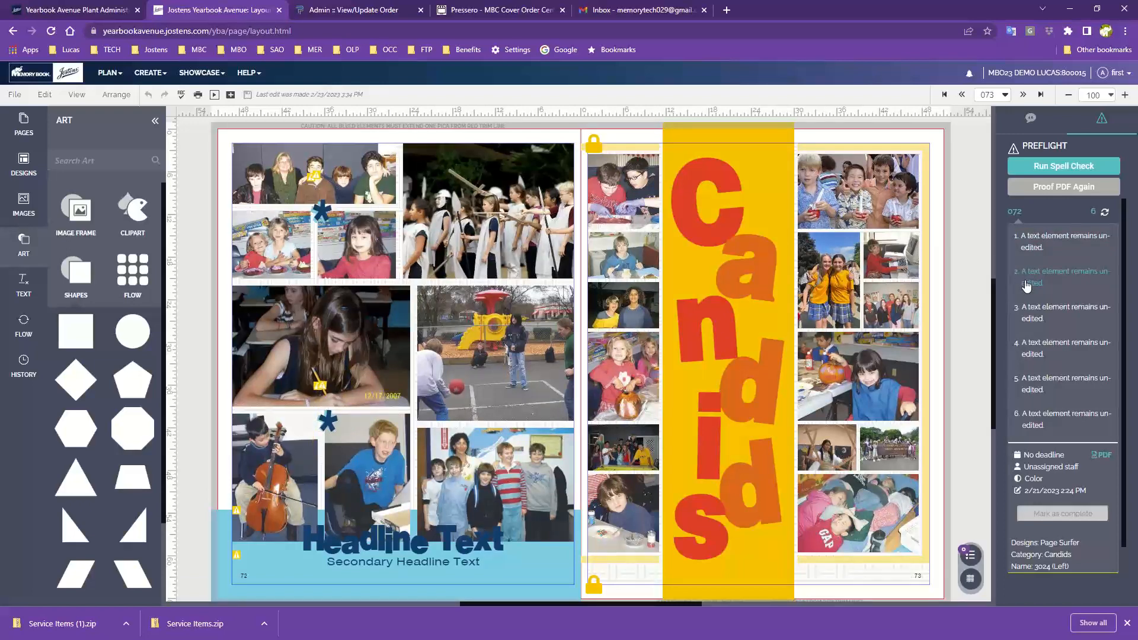
left_click(1036, 243)
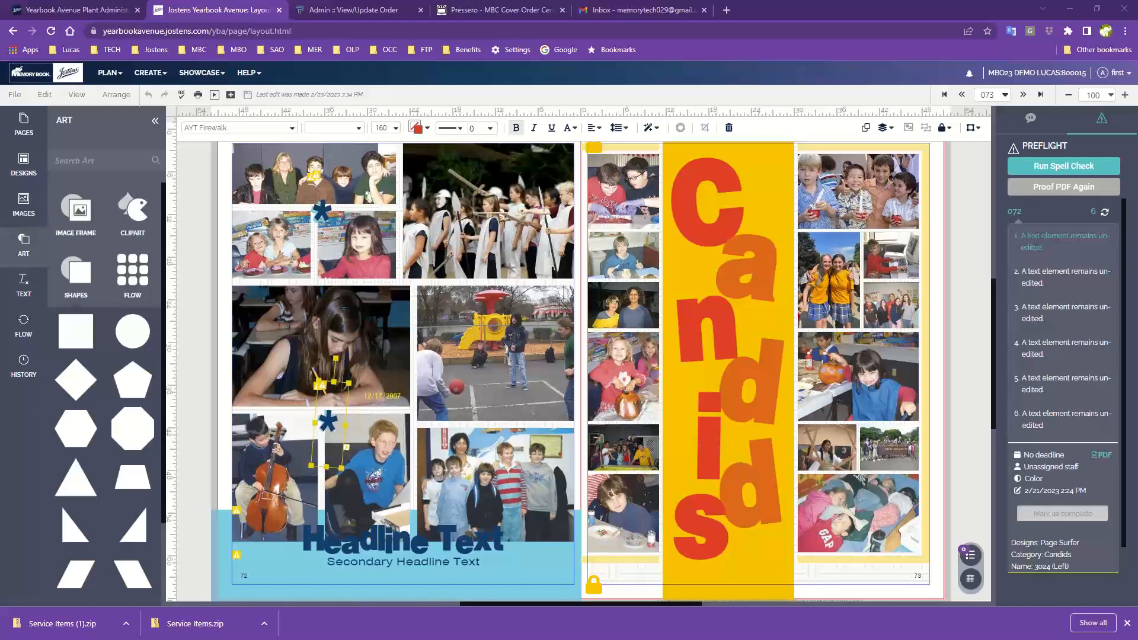
scroll(453, 356, "up", 1)
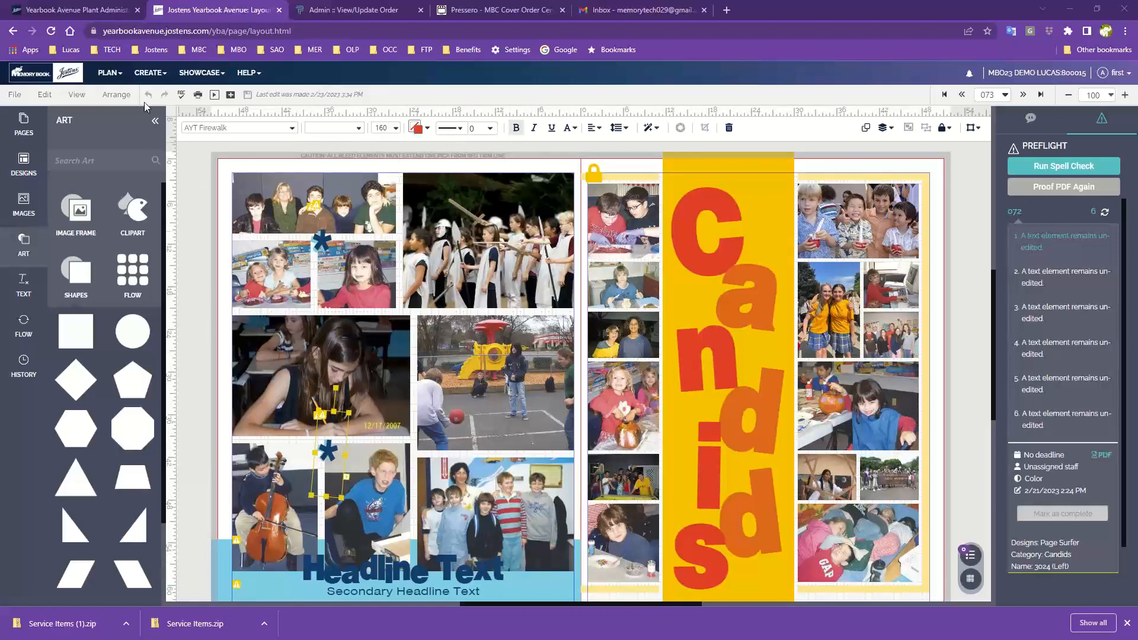
left_click(109, 76)
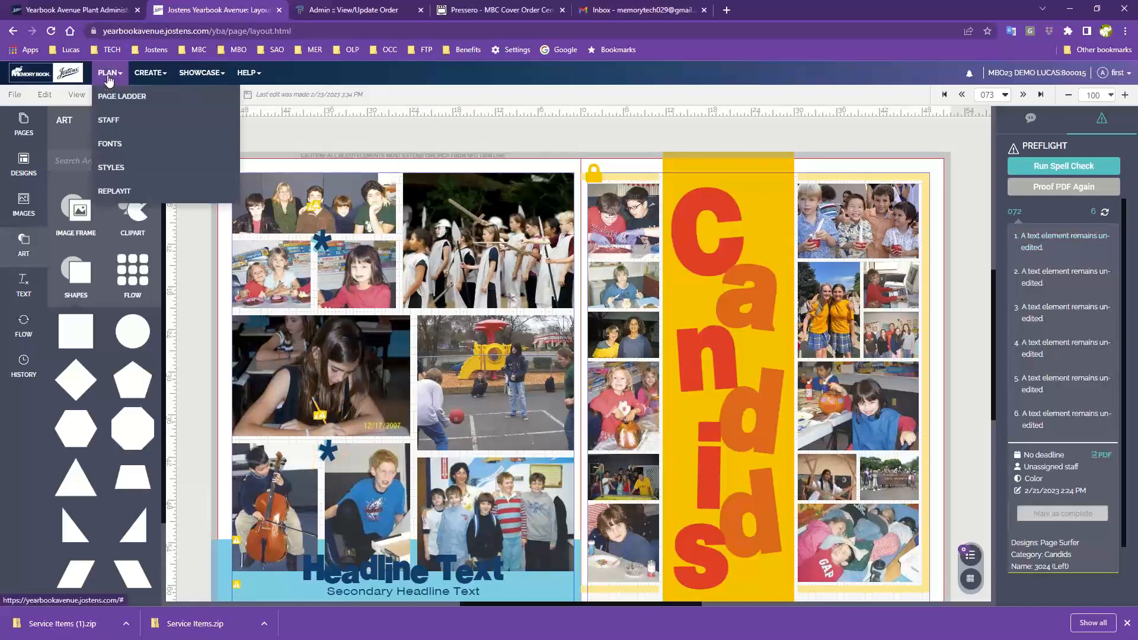
left_click(525, 199)
left_click(532, 150)
scroll(765, 284, "up", 1)
scroll(765, 286, "down", 3)
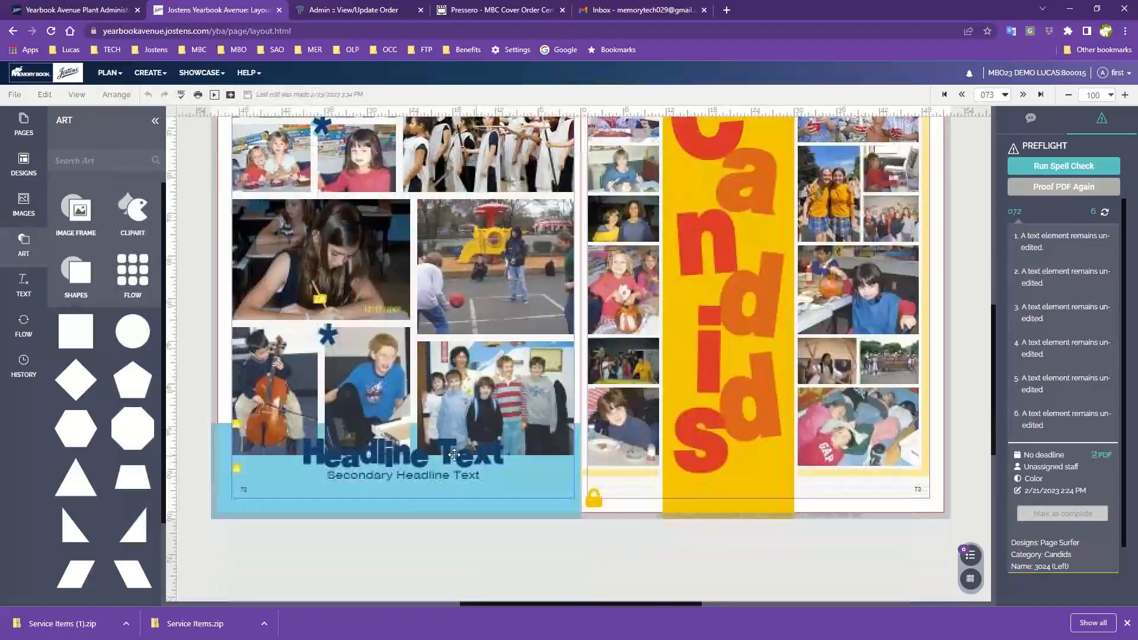
scroll(452, 511, "up", 1)
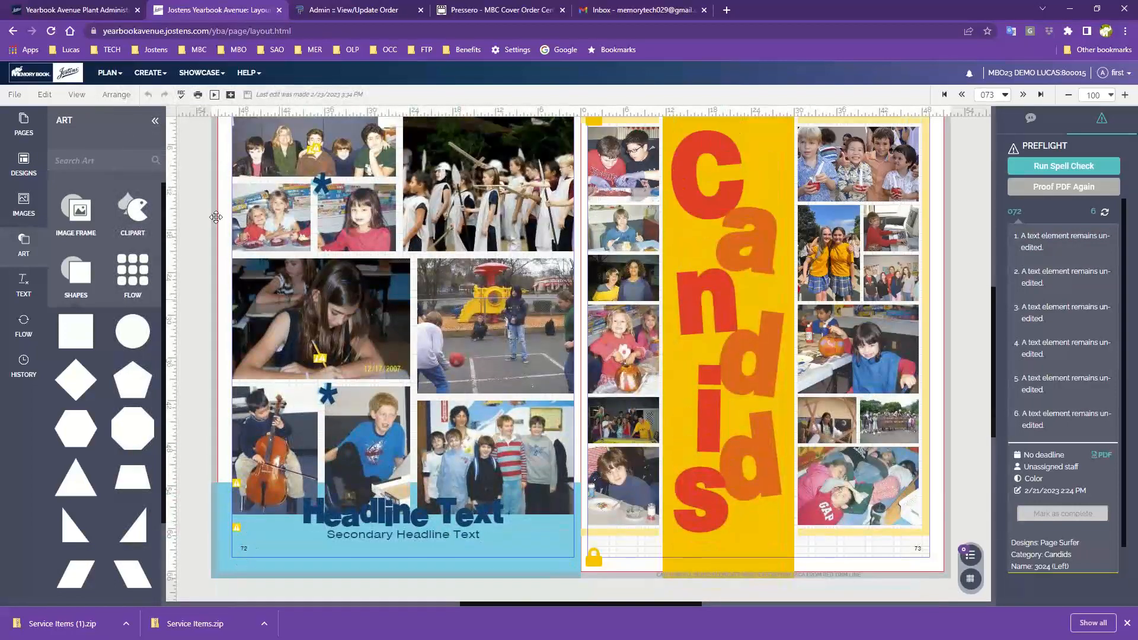
- Go to the page ladder, check the page statuses, and reopen page 072 in the layout editor
left_click(105, 76)
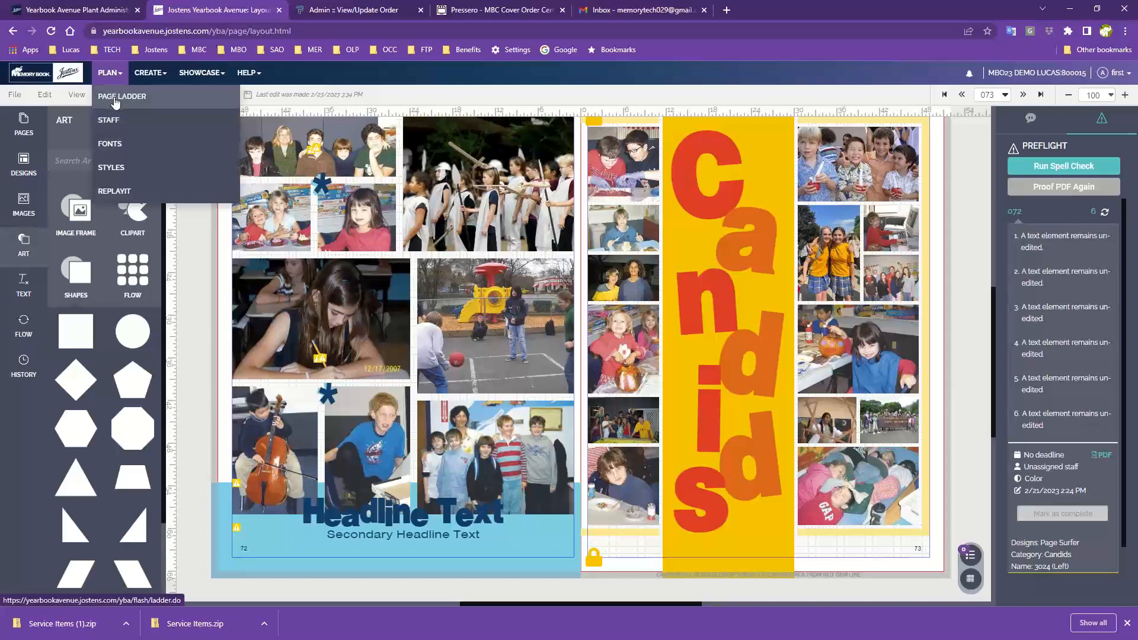
left_click(116, 102)
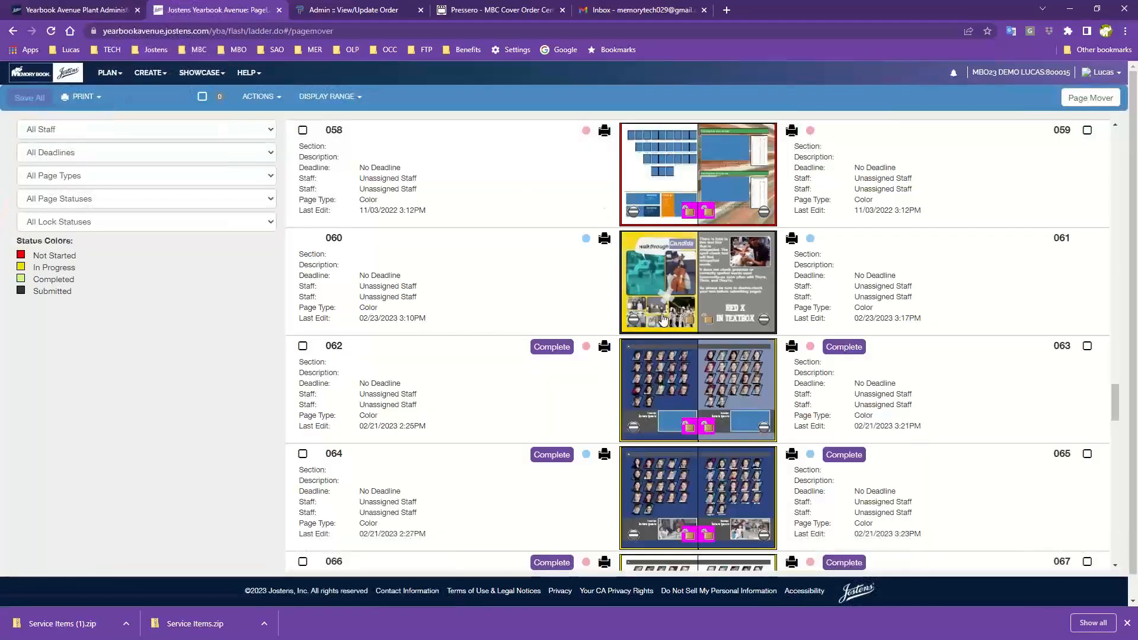
scroll(666, 429, "down", 1)
scroll(666, 429, "down", 7)
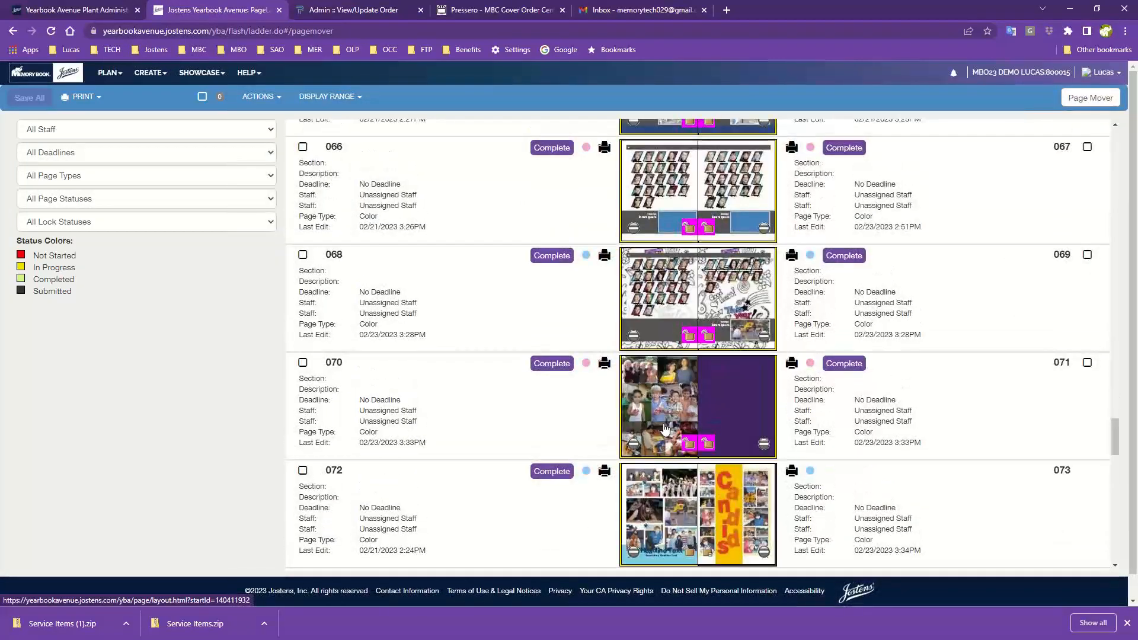
scroll(666, 429, "down", 2)
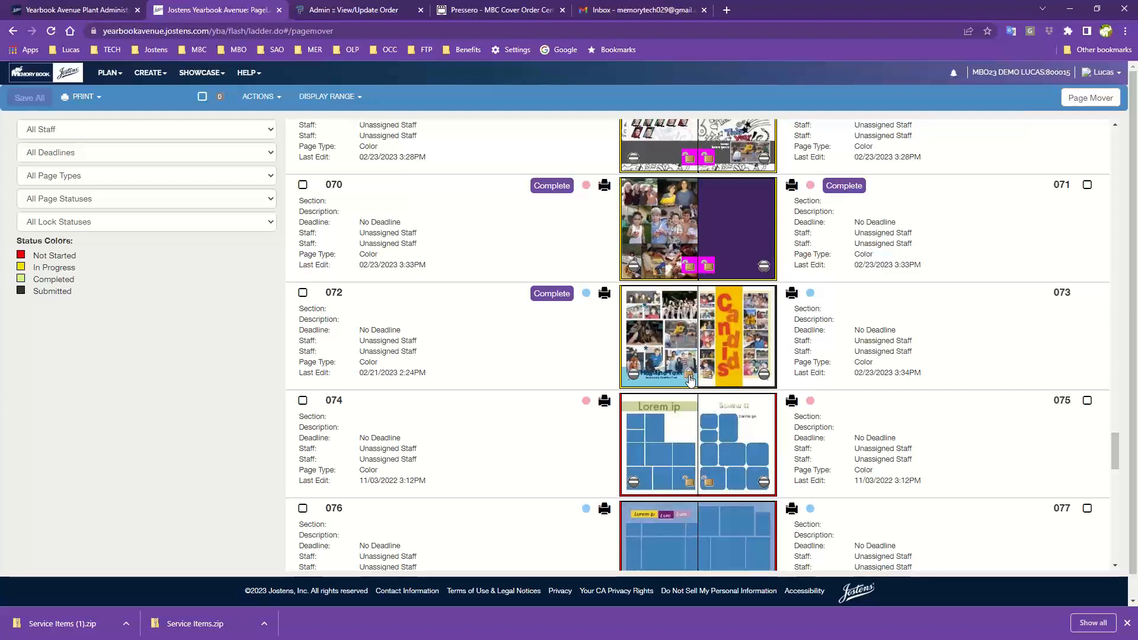
left_click(648, 342)
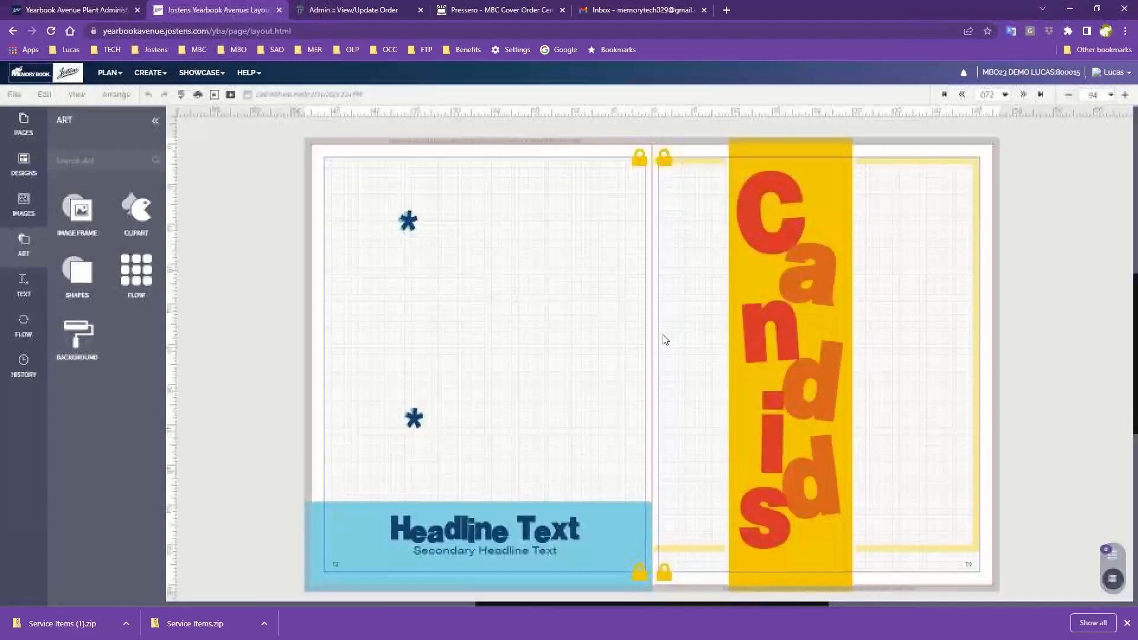
- Try moving the upper asterisk on page 072 down onto the photo of the writing girl, then undo the move
left_click(447, 299)
left_click_drag(447, 300, 449, 300)
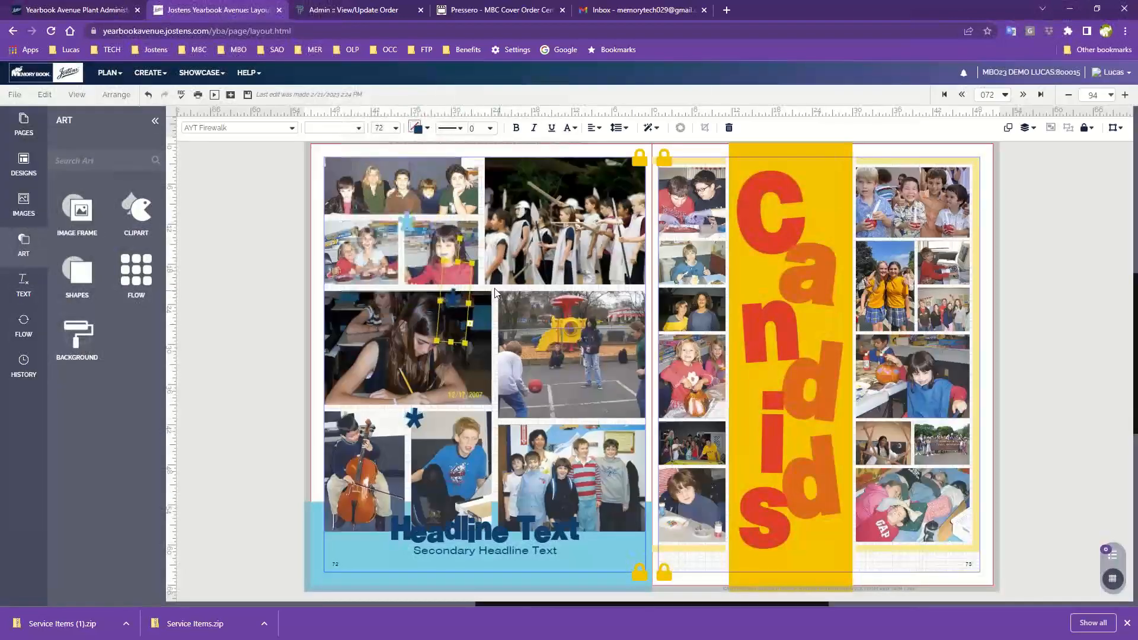
left_click(148, 94)
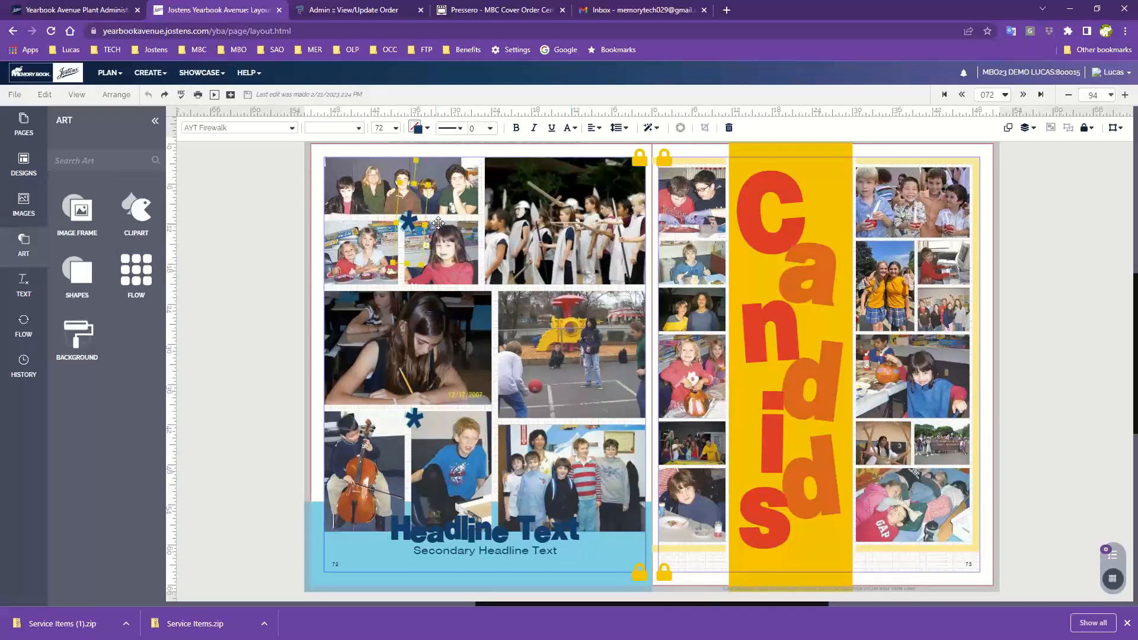
- Unlock page 072 from the page ladder and reopen it in the layout editor
left_click(551, 213)
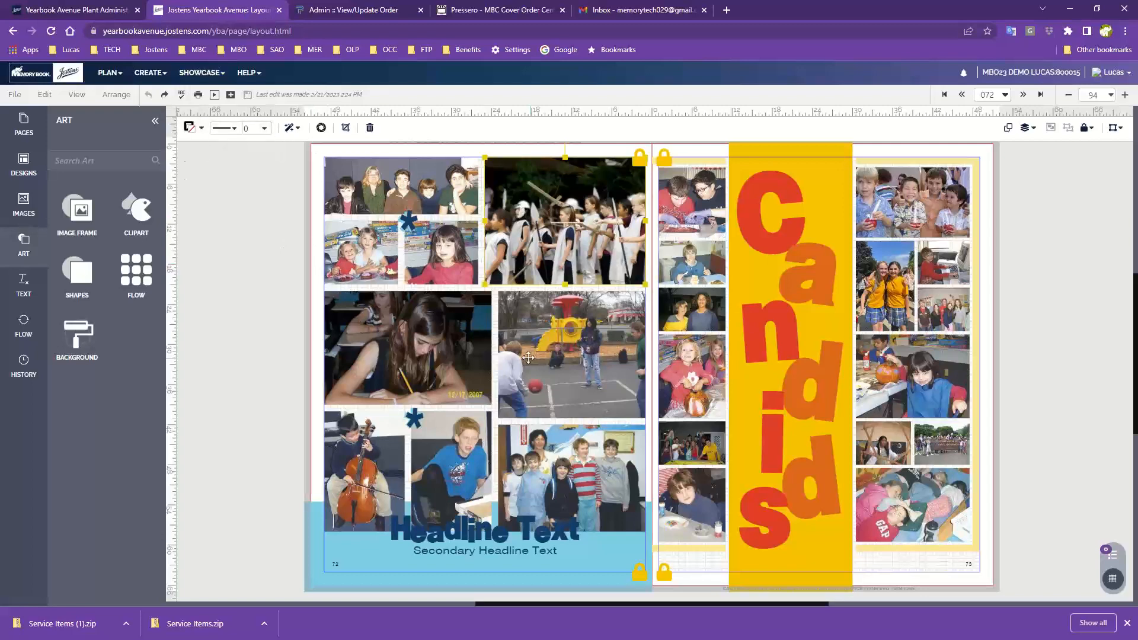
left_click(110, 73)
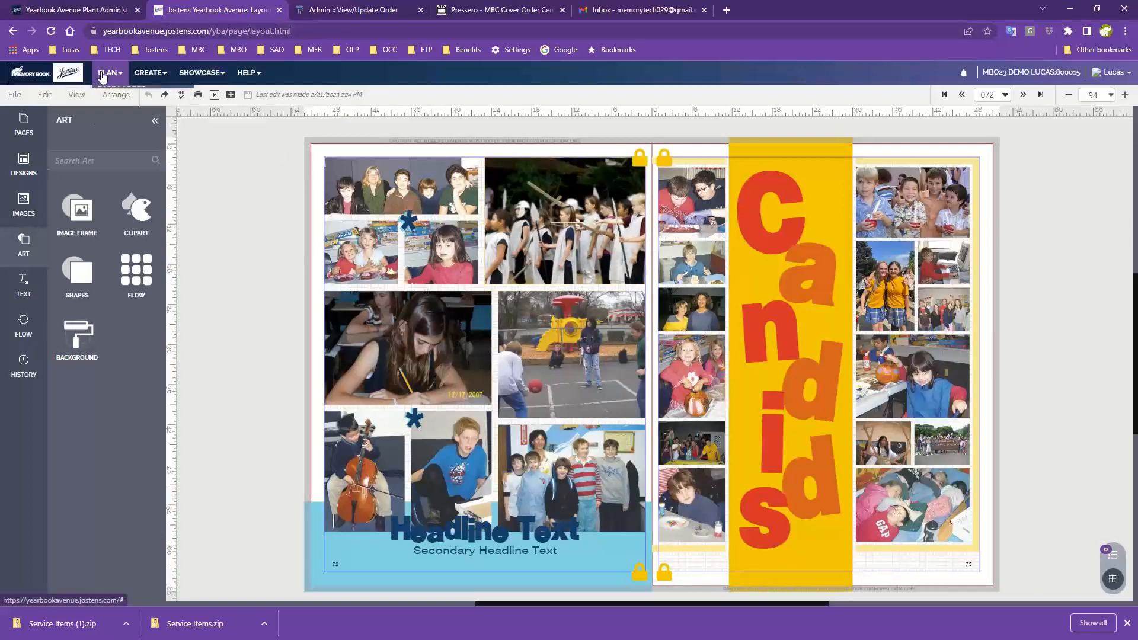
left_click(118, 101)
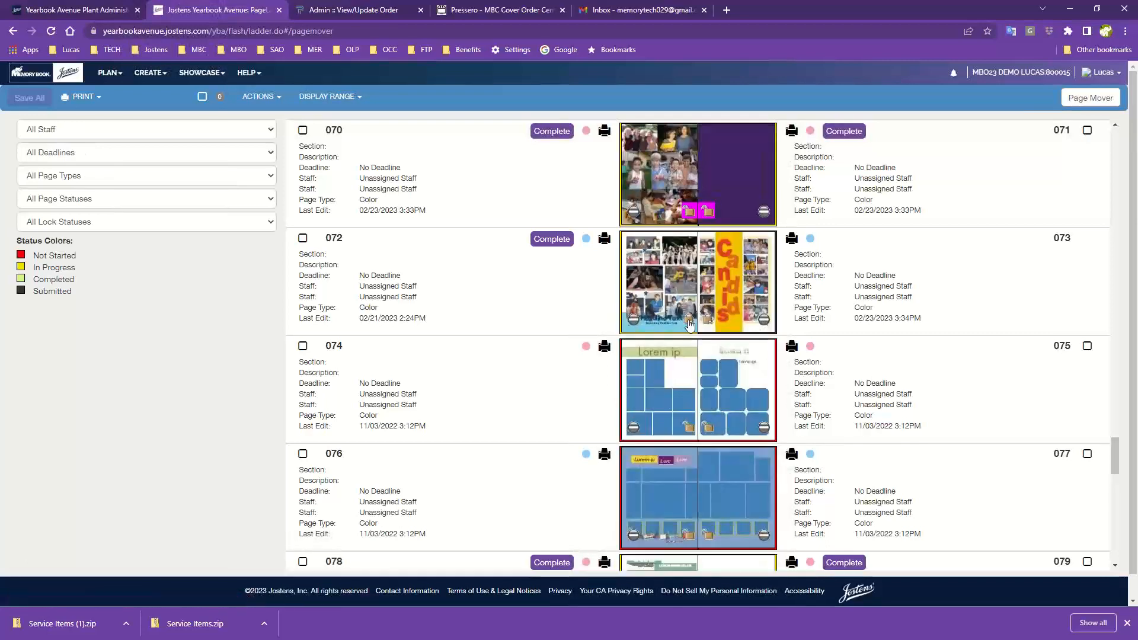
left_click(660, 268)
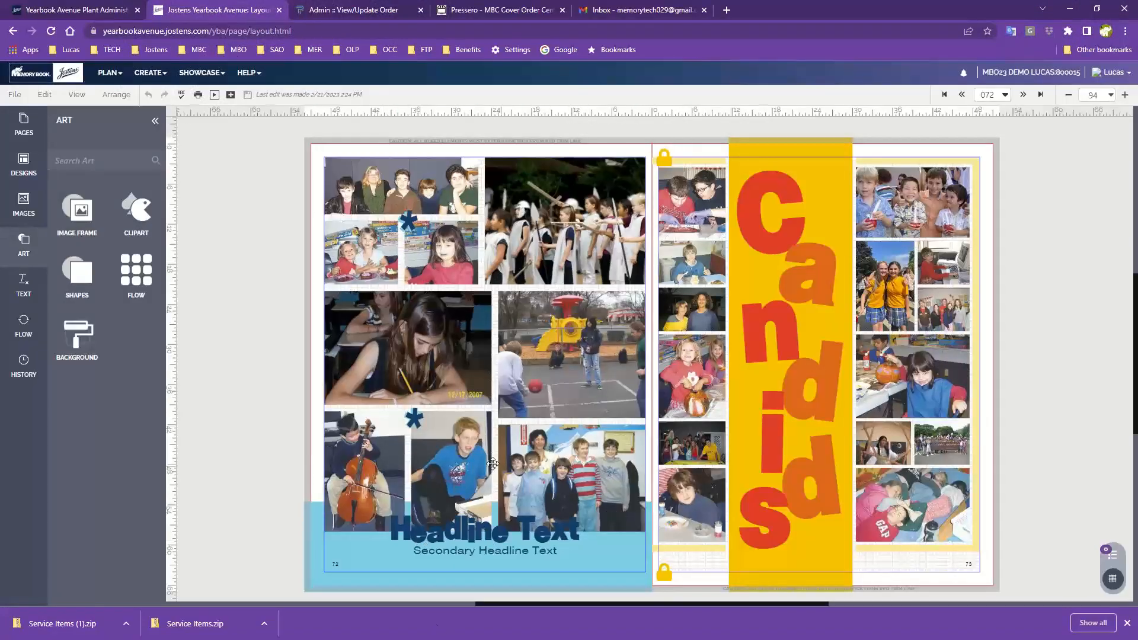
- Lock the playground photo on page 072 so it cannot be moved
left_click(582, 347)
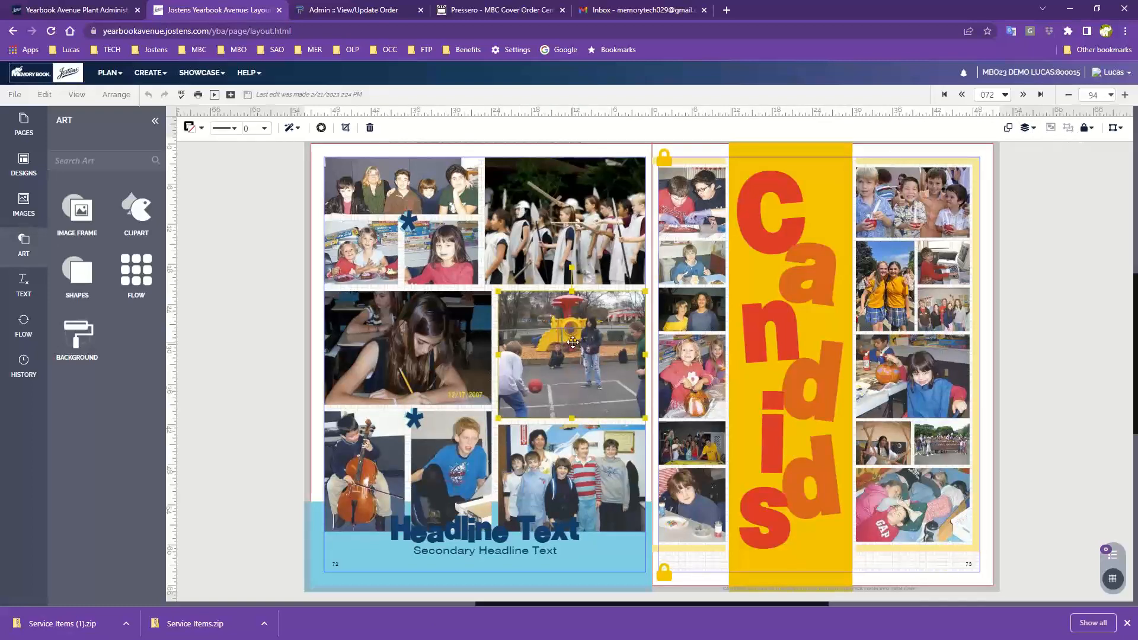
left_click(1087, 129)
left_click(993, 183)
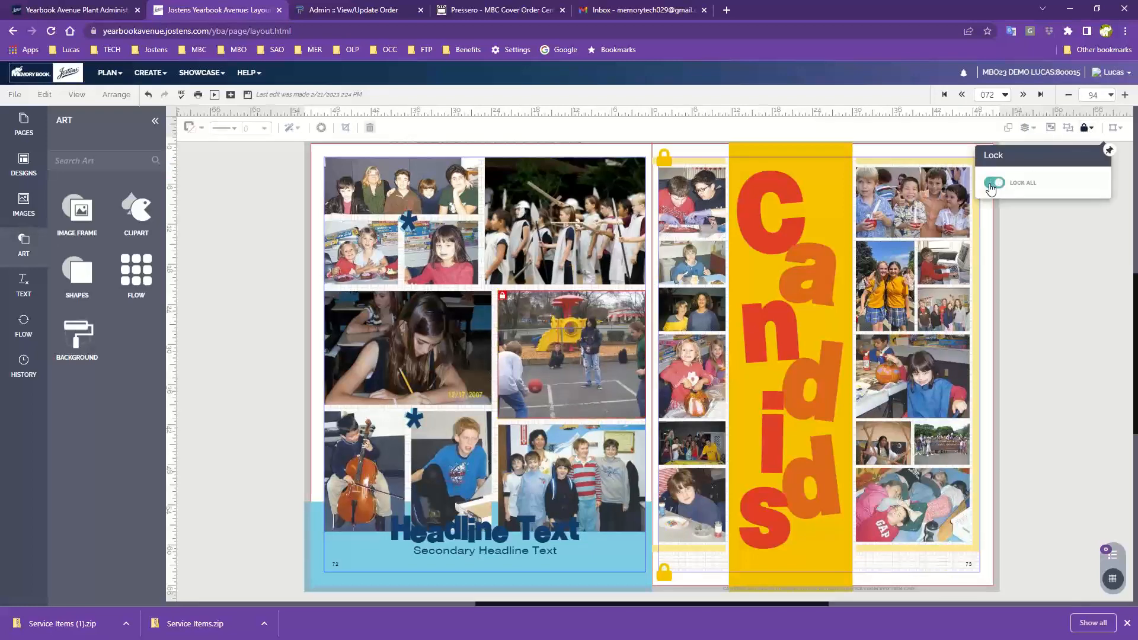
- Try moving the photo of the writing girl on page 072 partly over the playground photo, then undo the move
left_click(405, 332)
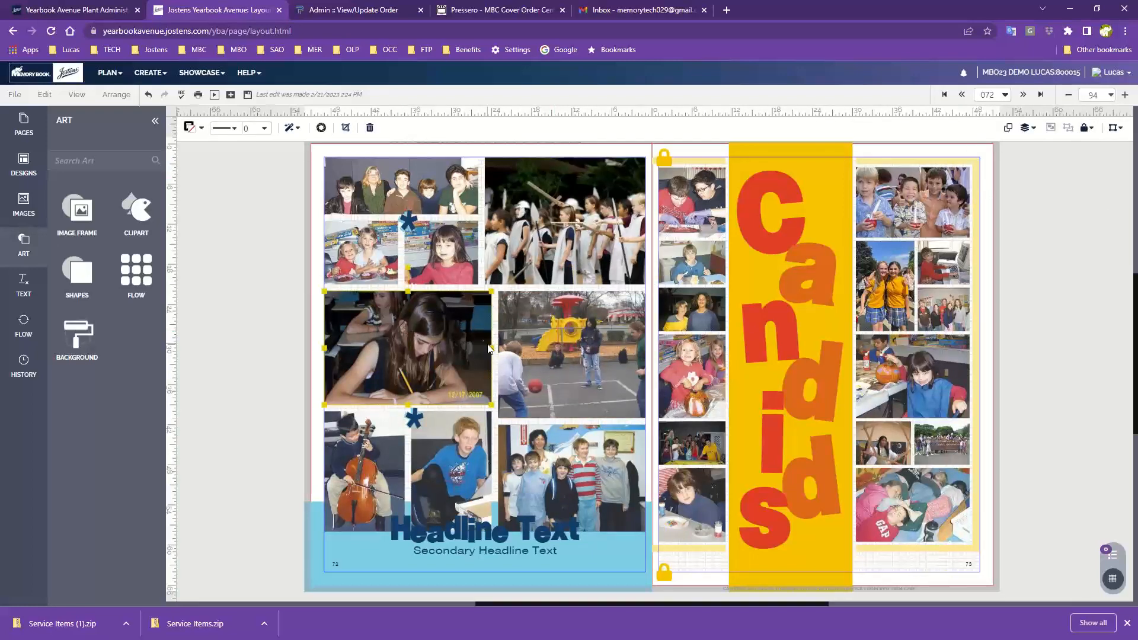
left_click_drag(421, 325, 456, 339)
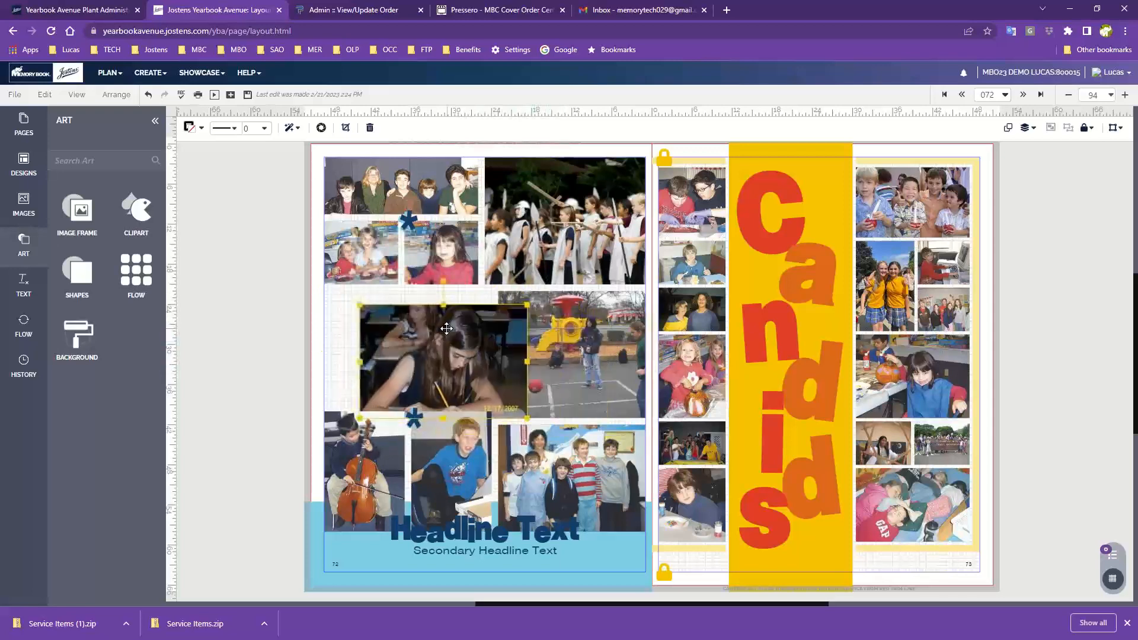
left_click(148, 96)
left_click(148, 97)
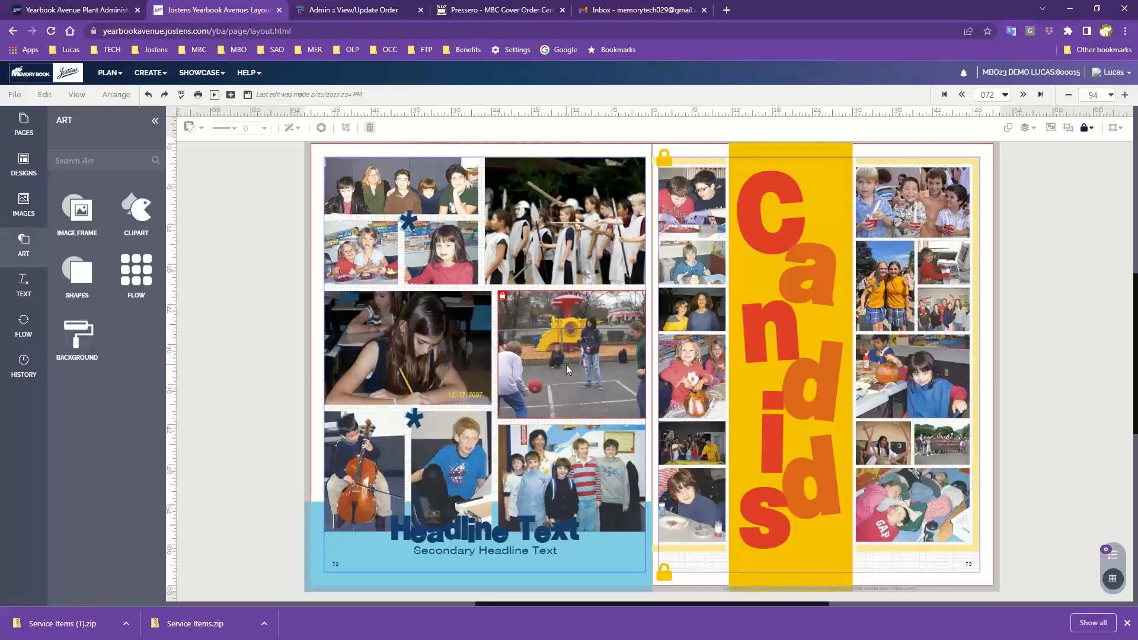
- Examine the costumed children's photo and the playground photo on page 072 closely at 400% zoom
scroll(624, 372, "up", 1)
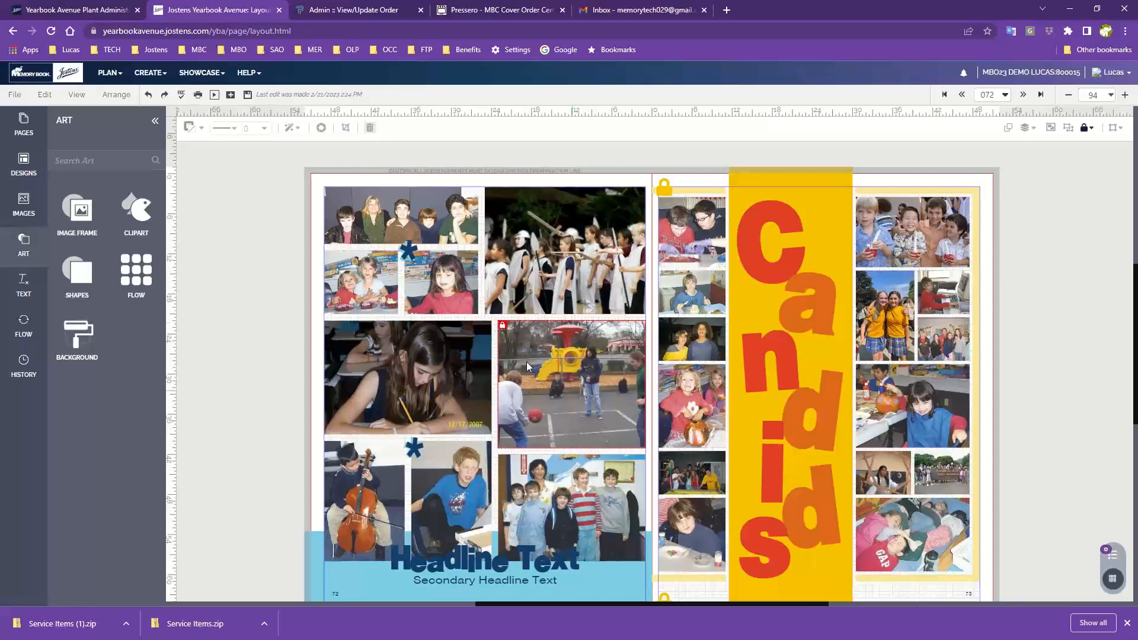
left_click(523, 216)
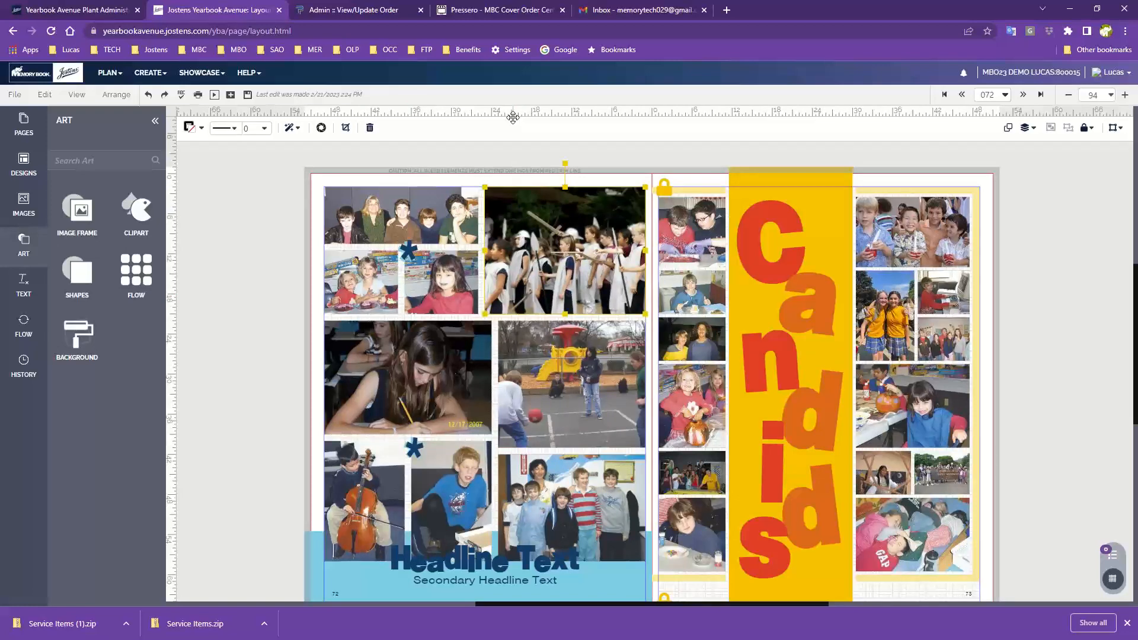
scroll(211, 351, "down", 3)
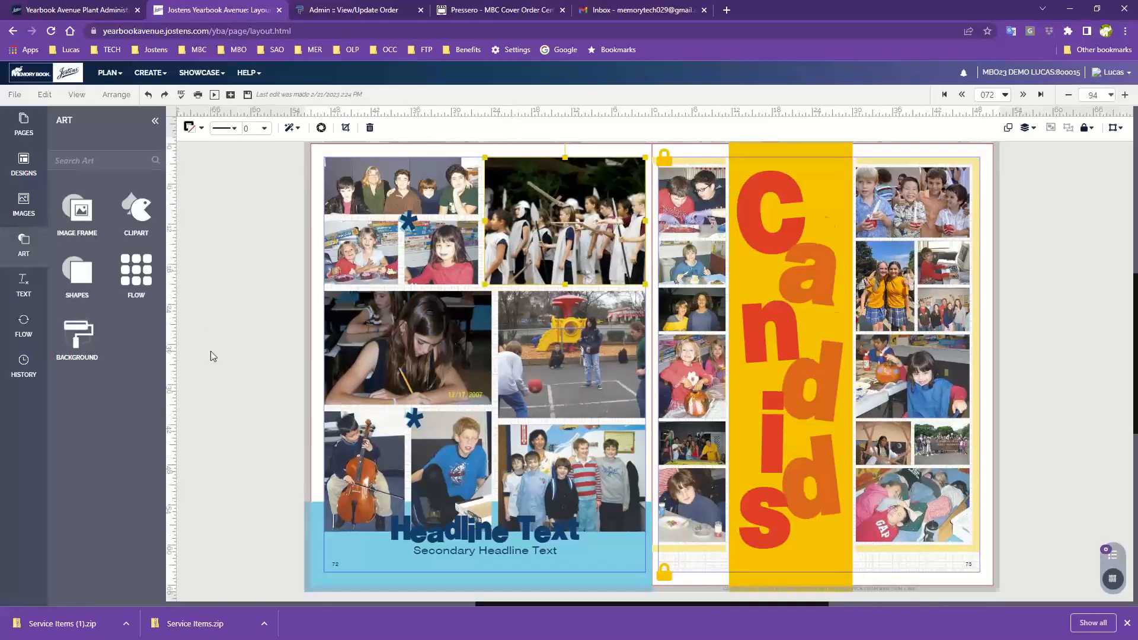
scroll(210, 354, "up", 2)
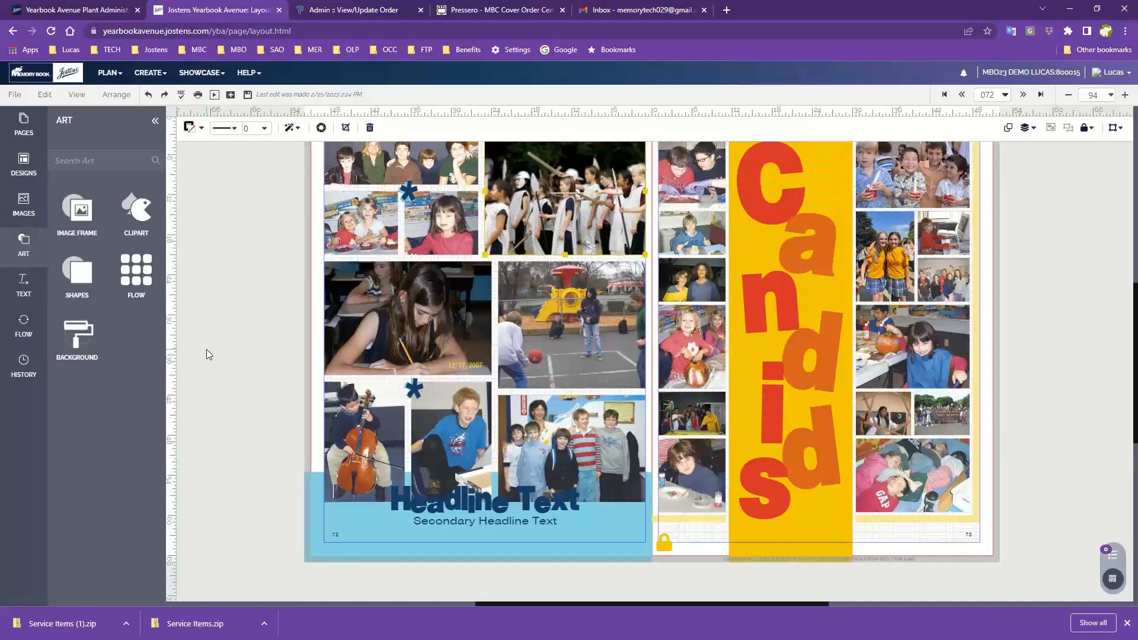
left_click(206, 349)
left_click(1124, 95)
left_click(1124, 95)
left_click(1124, 95)
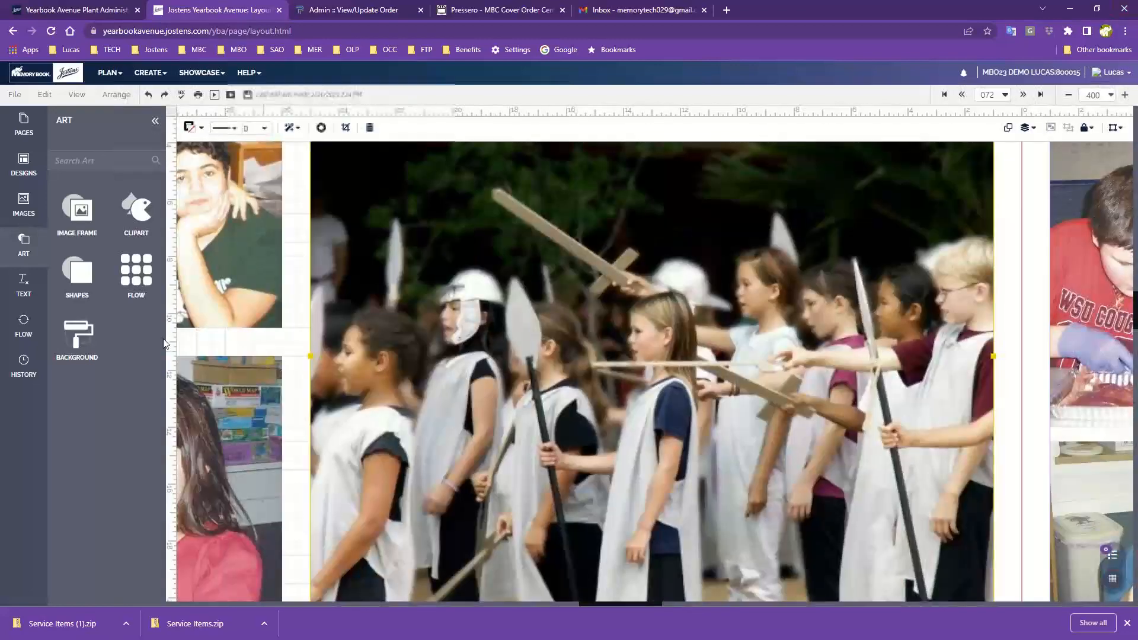
scroll(197, 389, "down", 5)
scroll(201, 396, "down", 3)
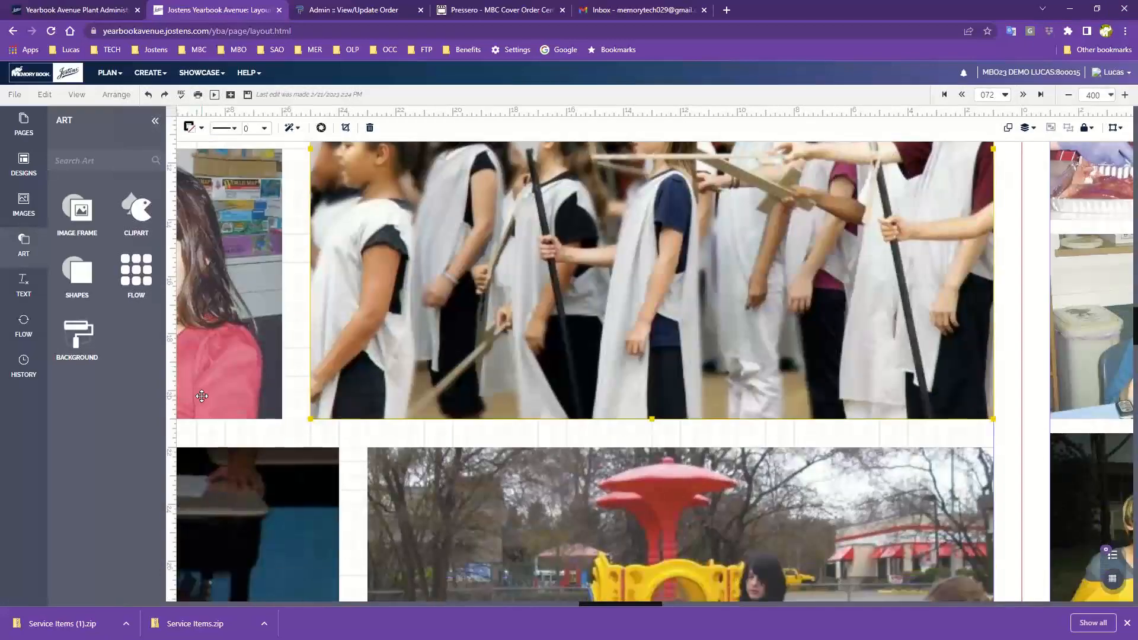
scroll(201, 396, "down", 3)
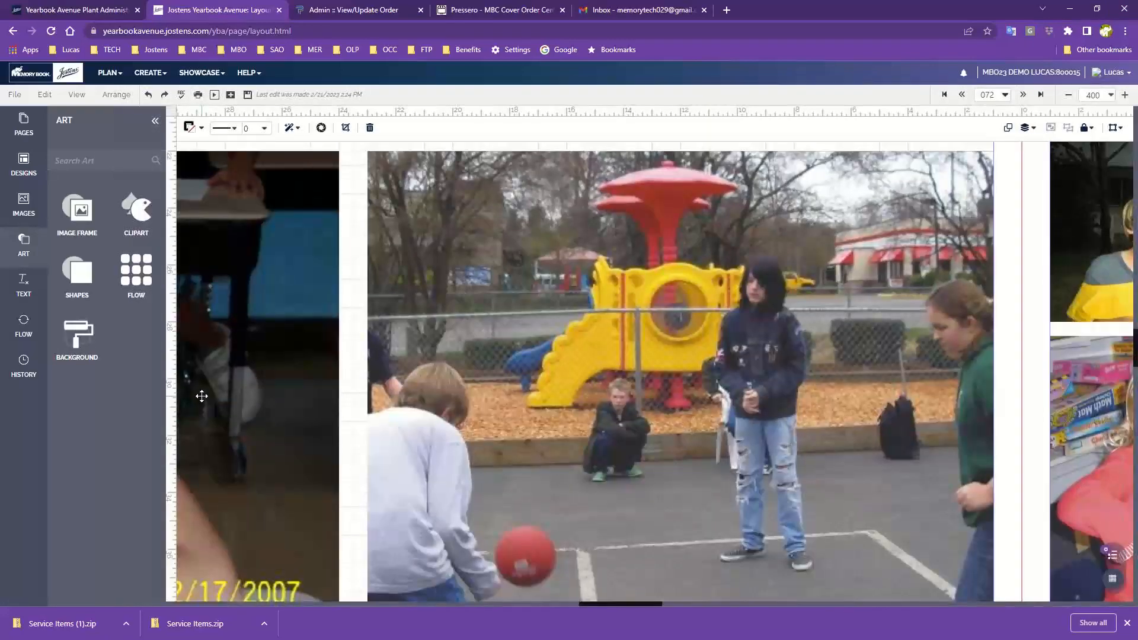
- Place a horizontal ruler guide across the lower part of the playground photo on page 072
left_click_drag(399, 112, 377, 493)
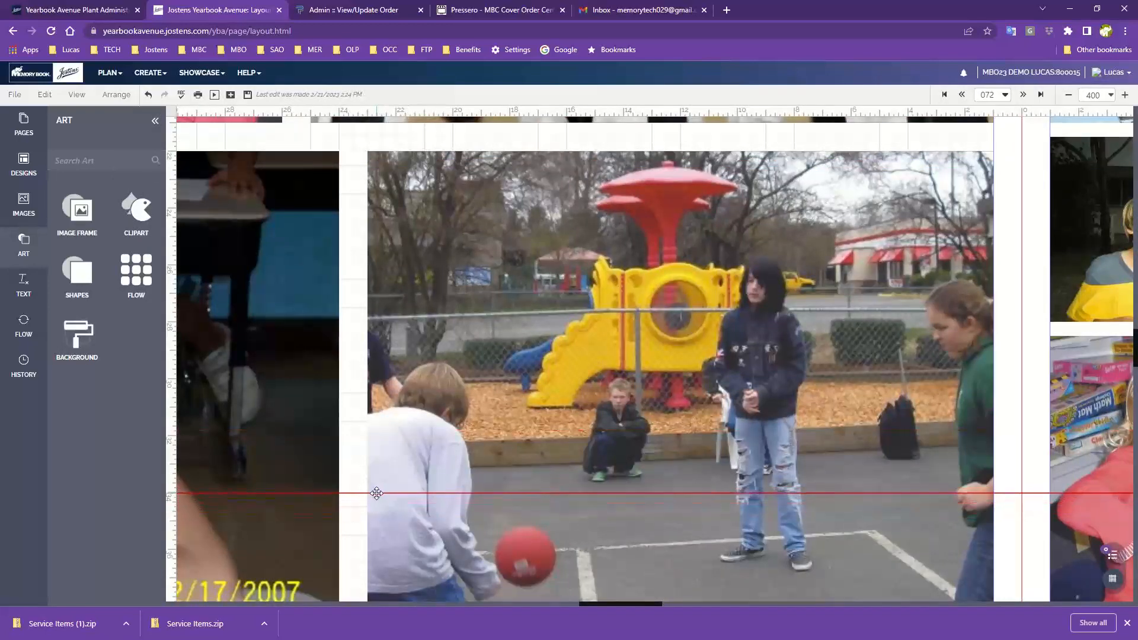
left_click_drag(377, 493, 377, 491)
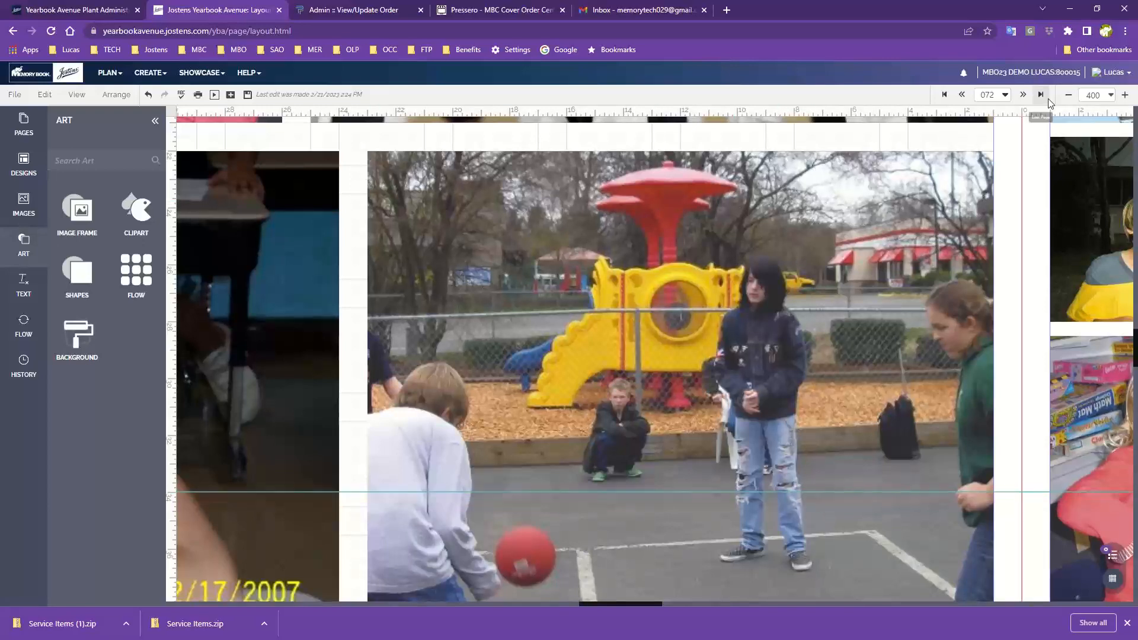
left_click(1102, 96)
left_click(1084, 116)
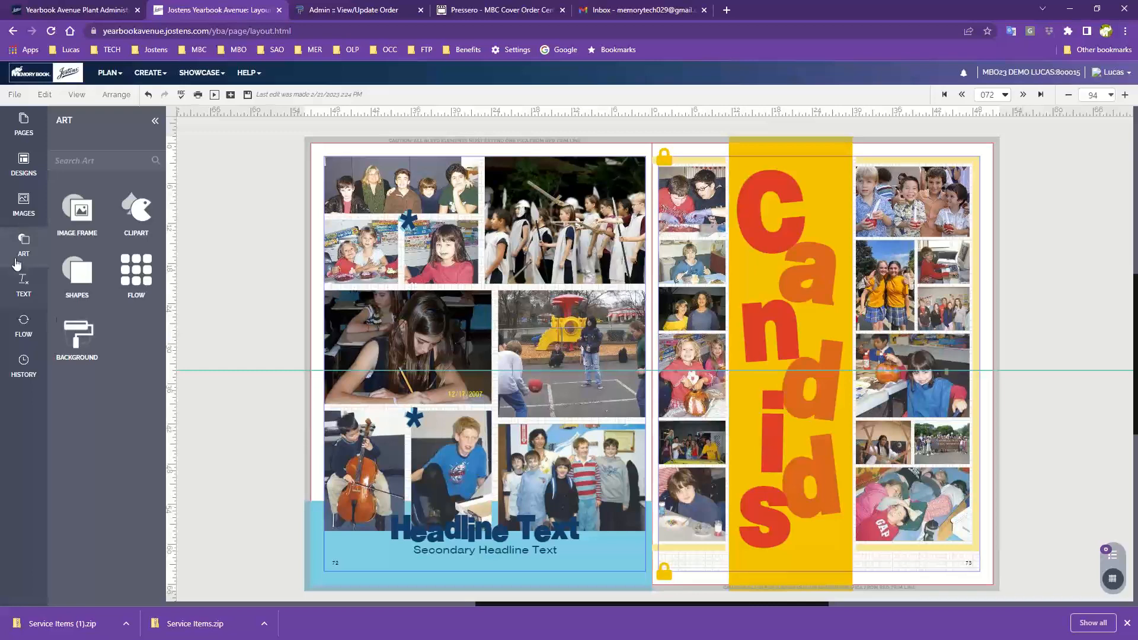
- Save the changes to page 072, then open page 059 from the page ladder in the layout editor
left_click(110, 75)
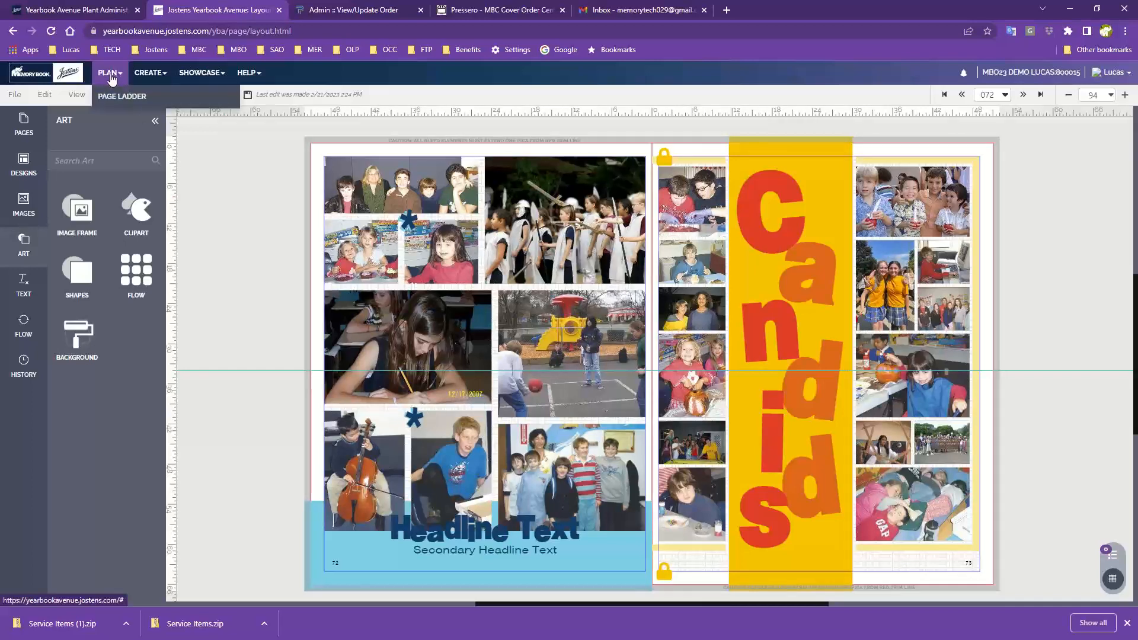
left_click(121, 99)
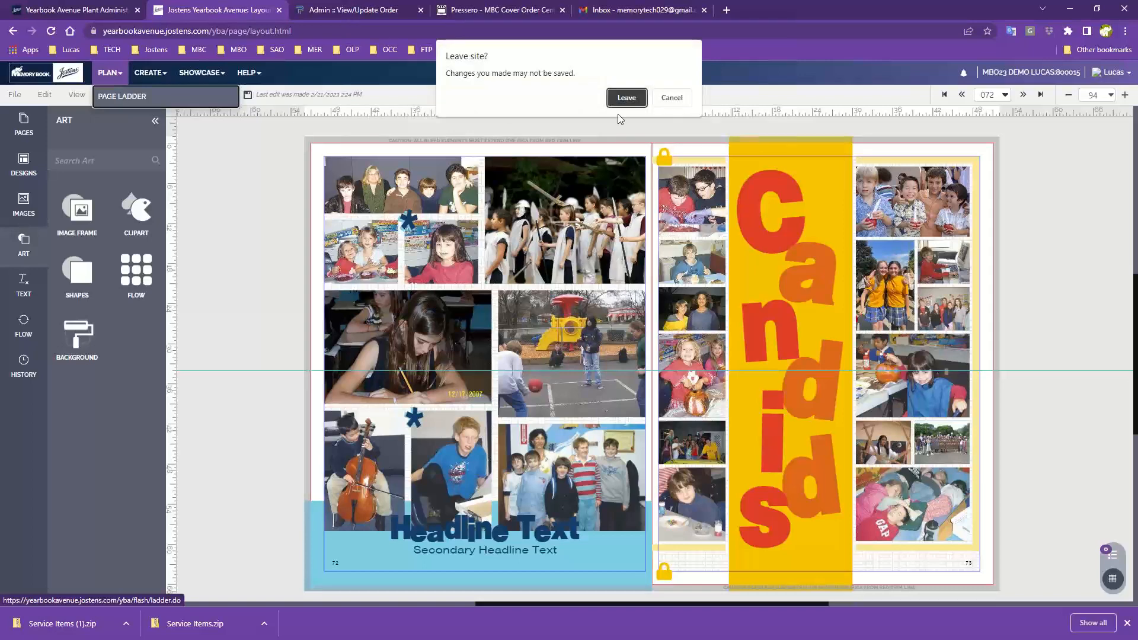
left_click(672, 101)
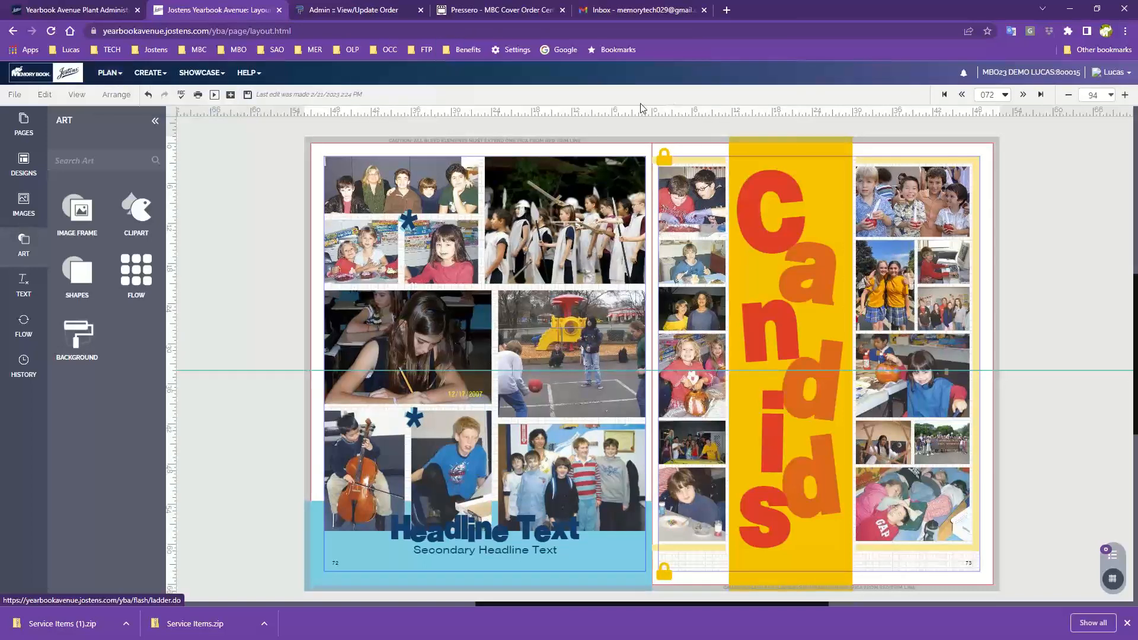
left_click(248, 96)
left_click(109, 74)
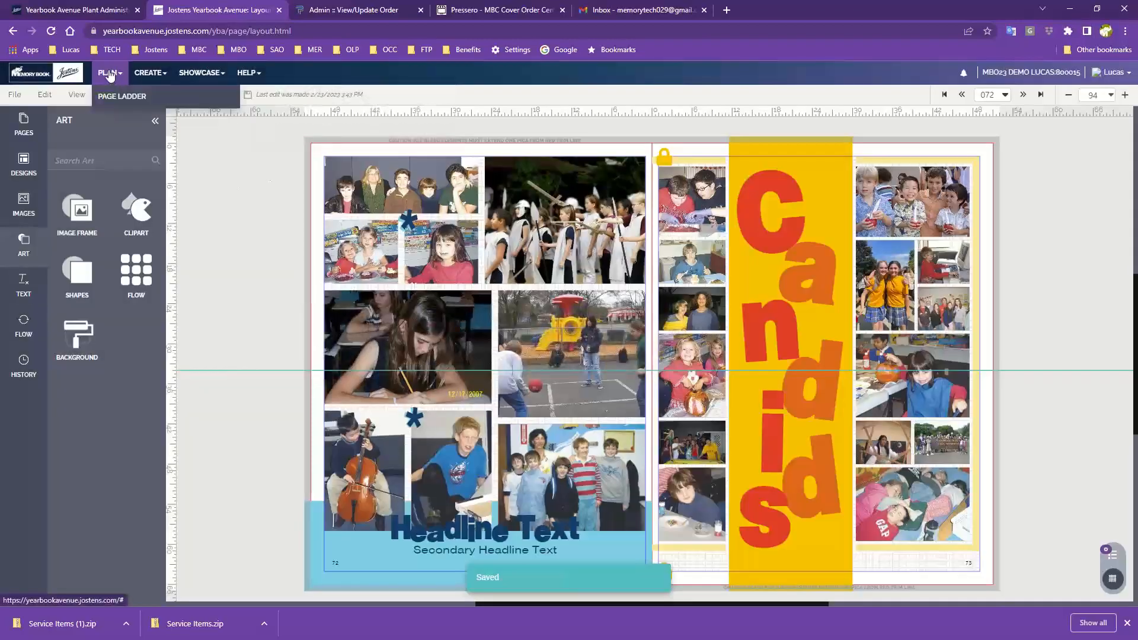
left_click(109, 102)
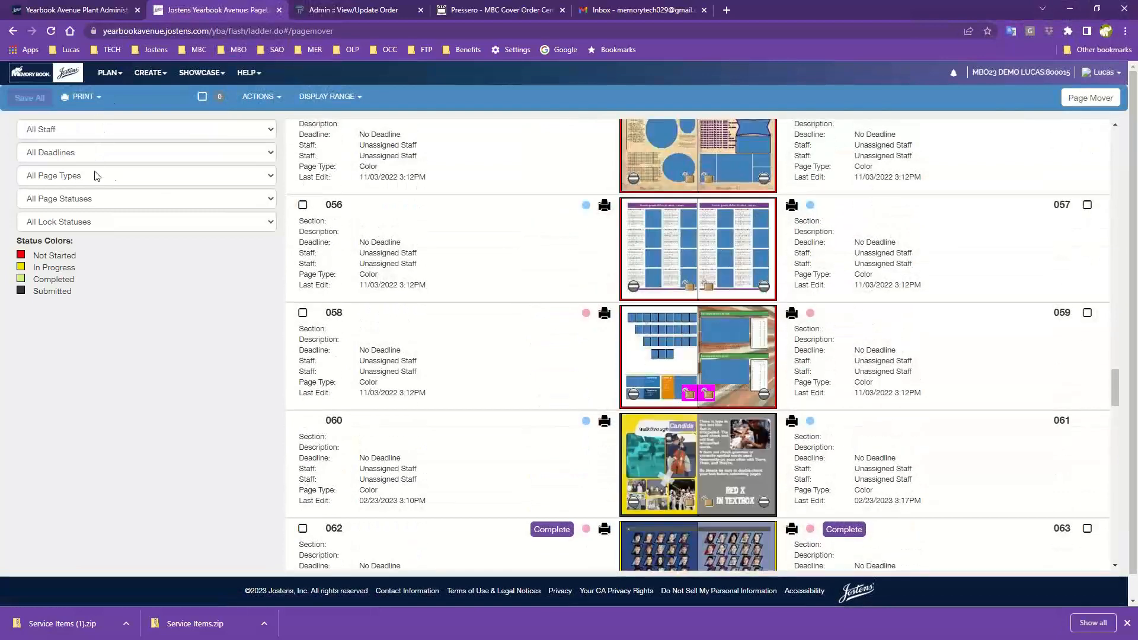
left_click(80, 100)
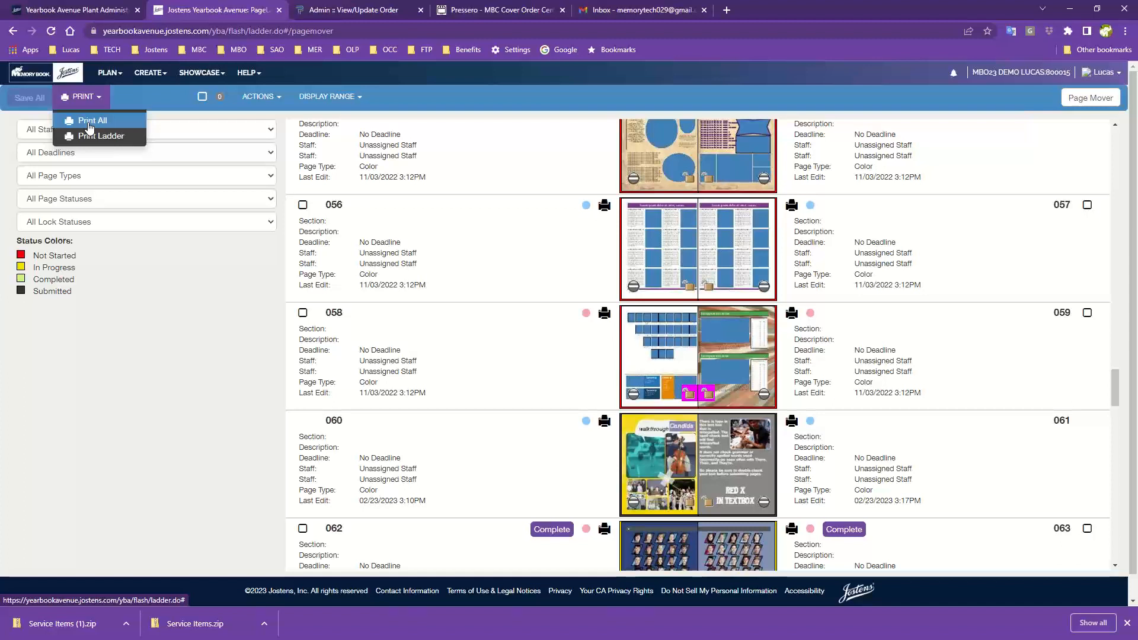
left_click(714, 337)
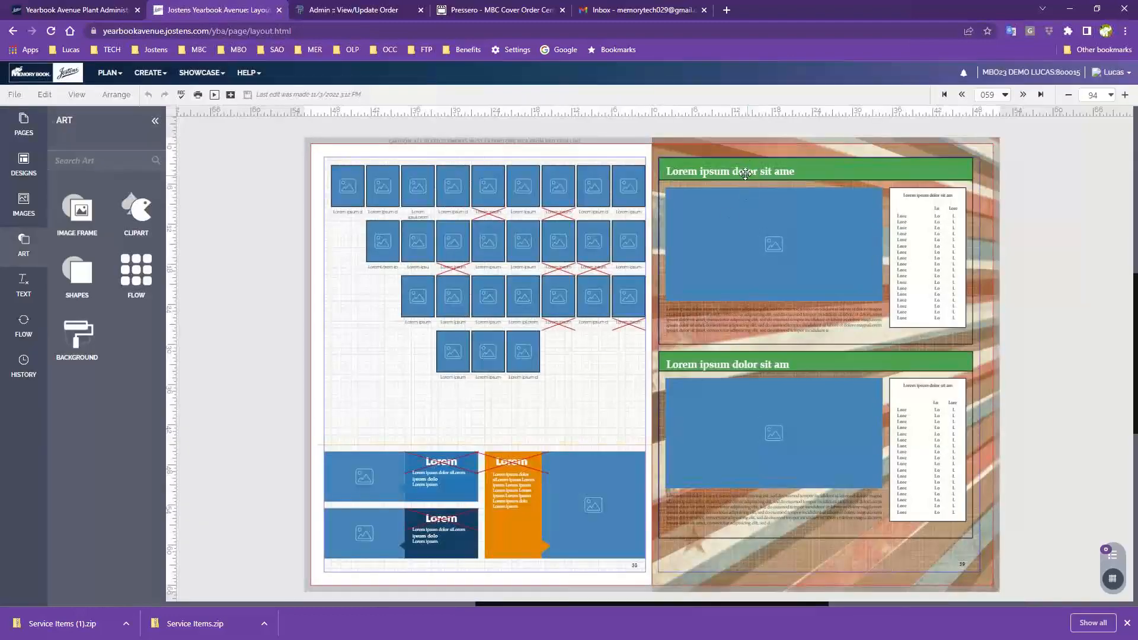
- Try AYT Amperstencil Black on page 059's upper heading, then set its font to AYT Ashley and make its text box taller
left_click(747, 171)
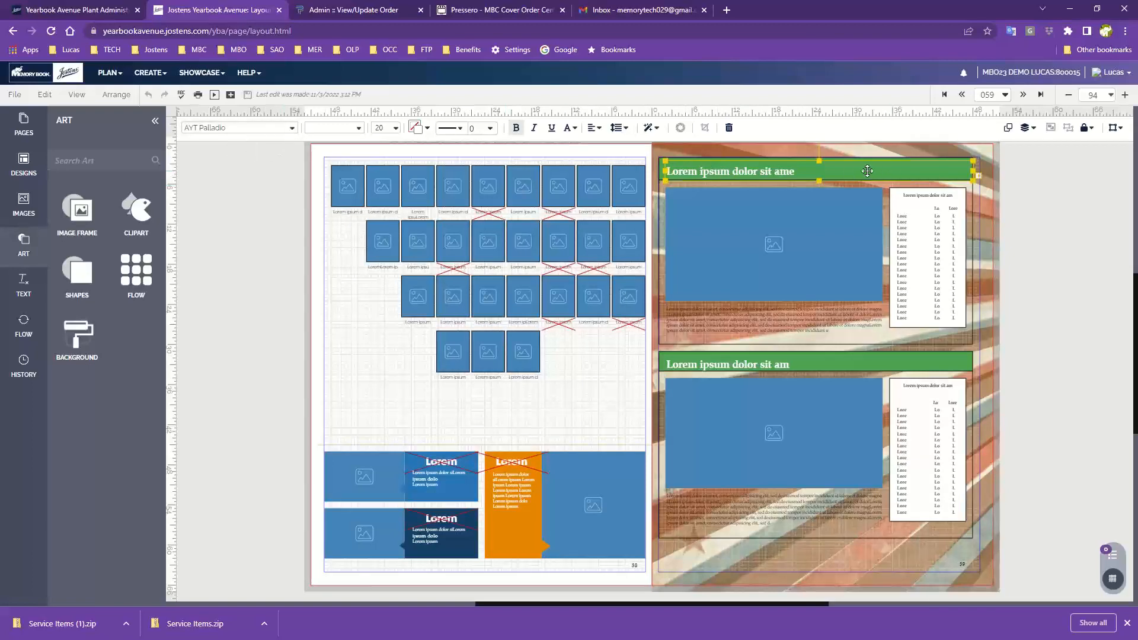
left_click(293, 138)
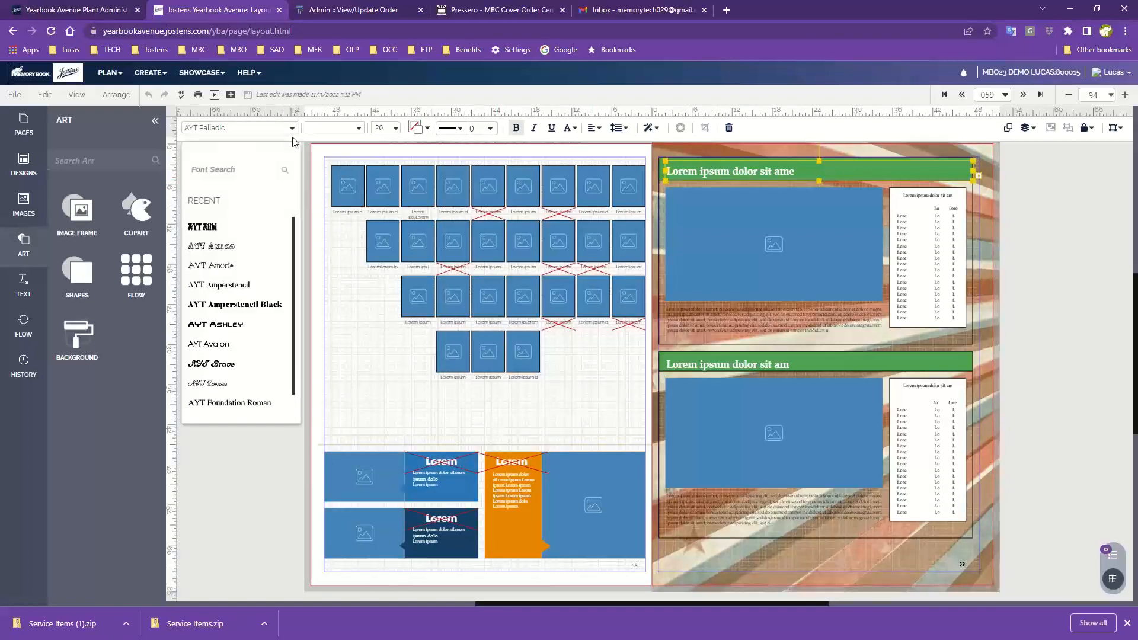
left_click(243, 305)
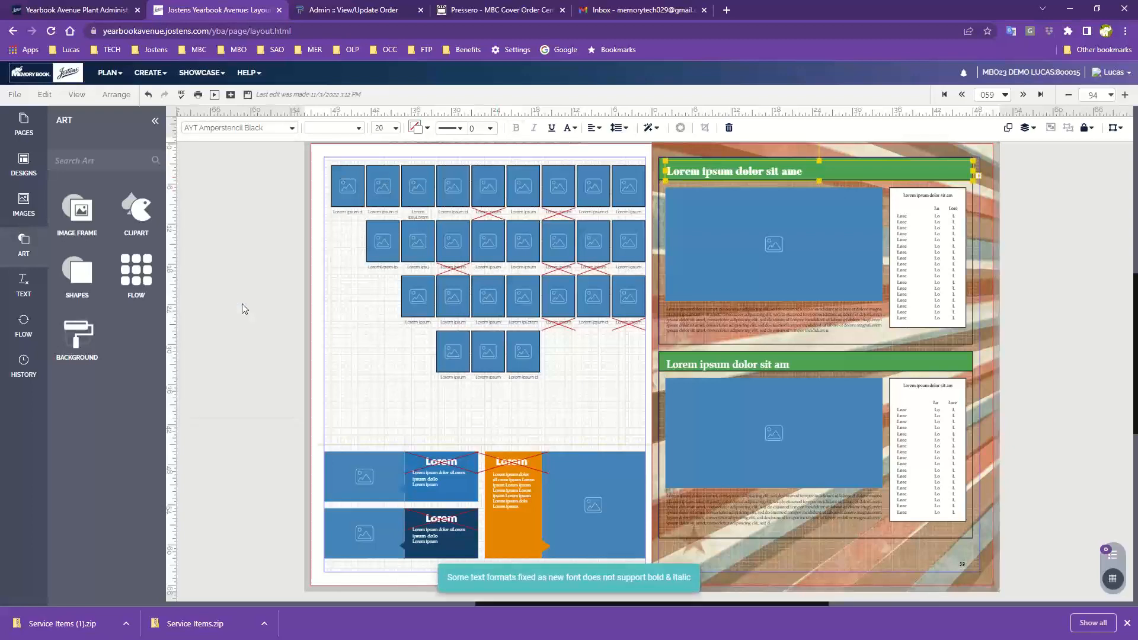
left_click(292, 132)
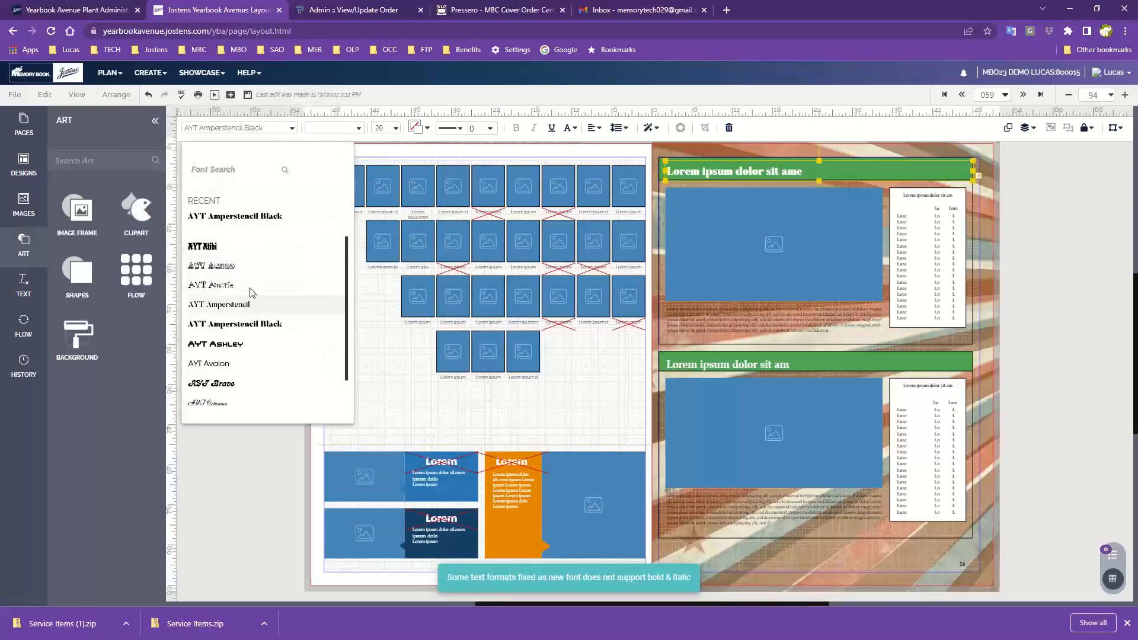
left_click(230, 345)
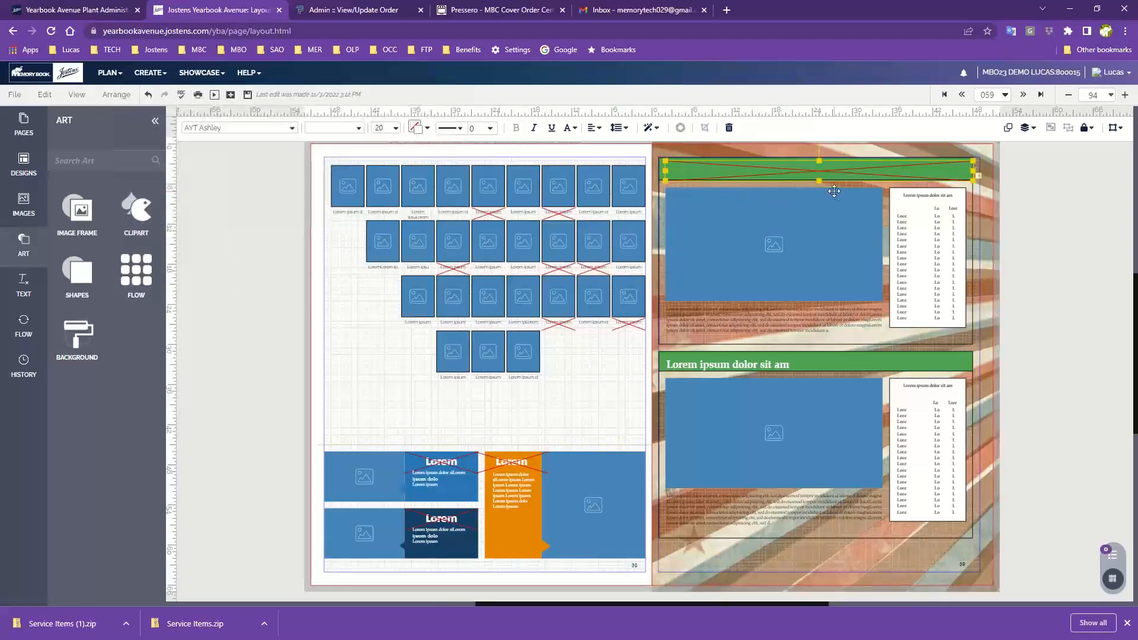
left_click(1054, 244)
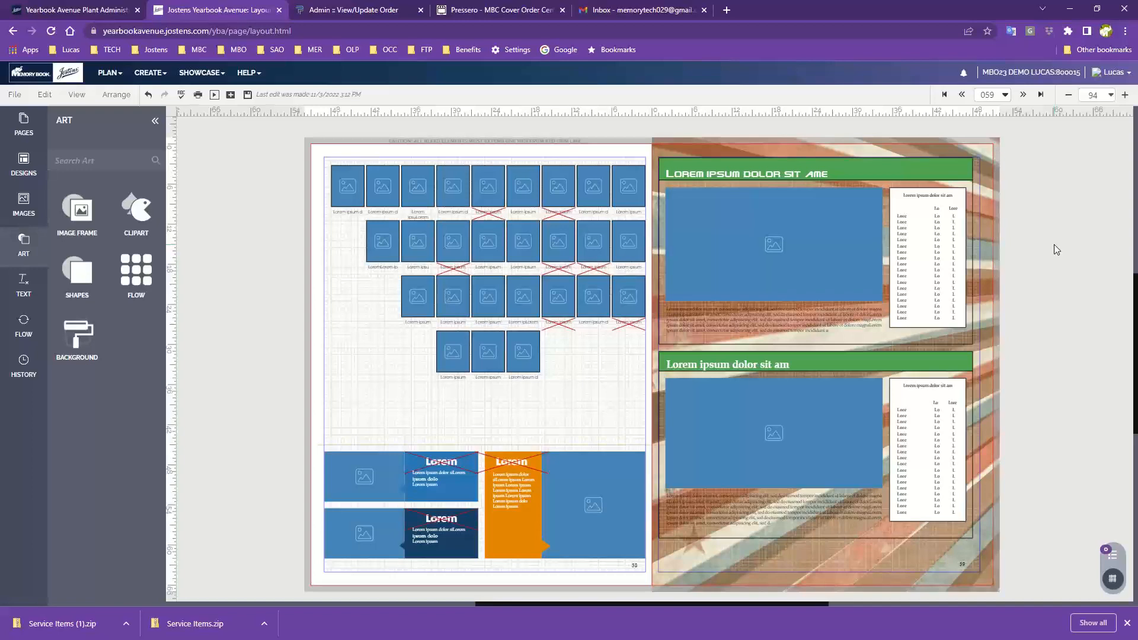
- Move the upper heading onto page 059's lower image frame, then delete that frame and the white box behind the lower list
left_click(749, 176)
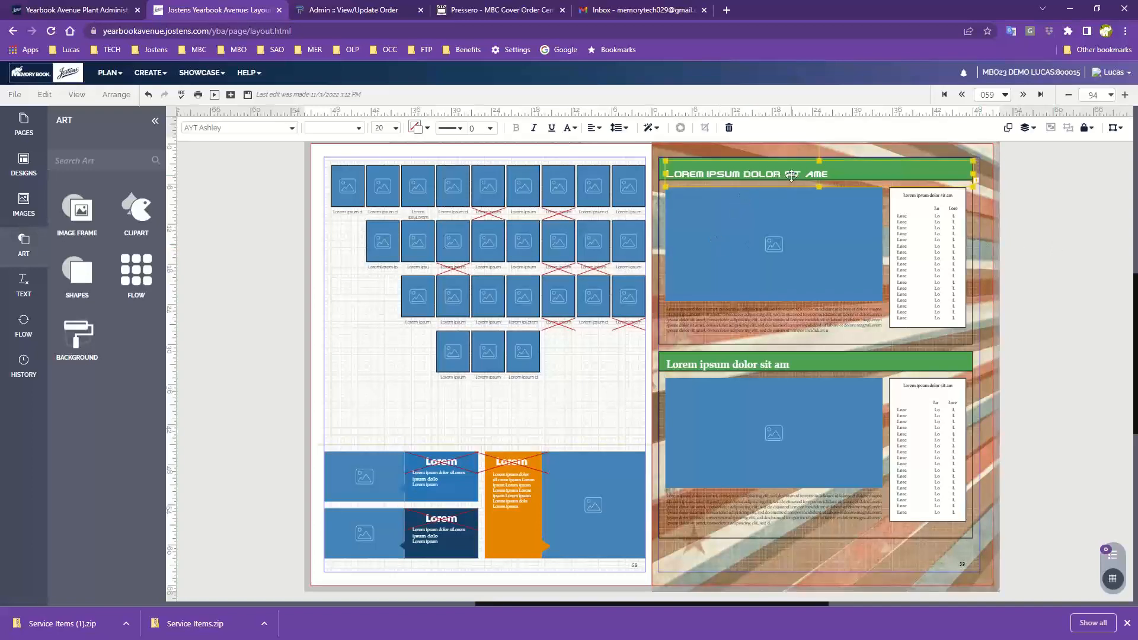
left_click_drag(791, 176, 787, 387)
left_click(791, 419)
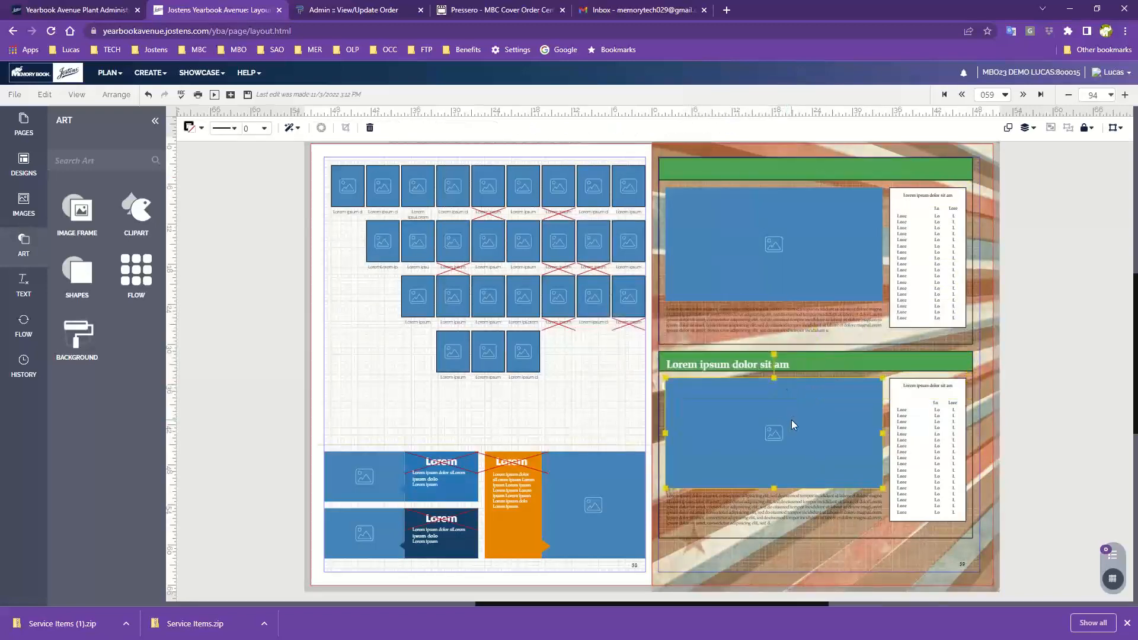
key("Delete")
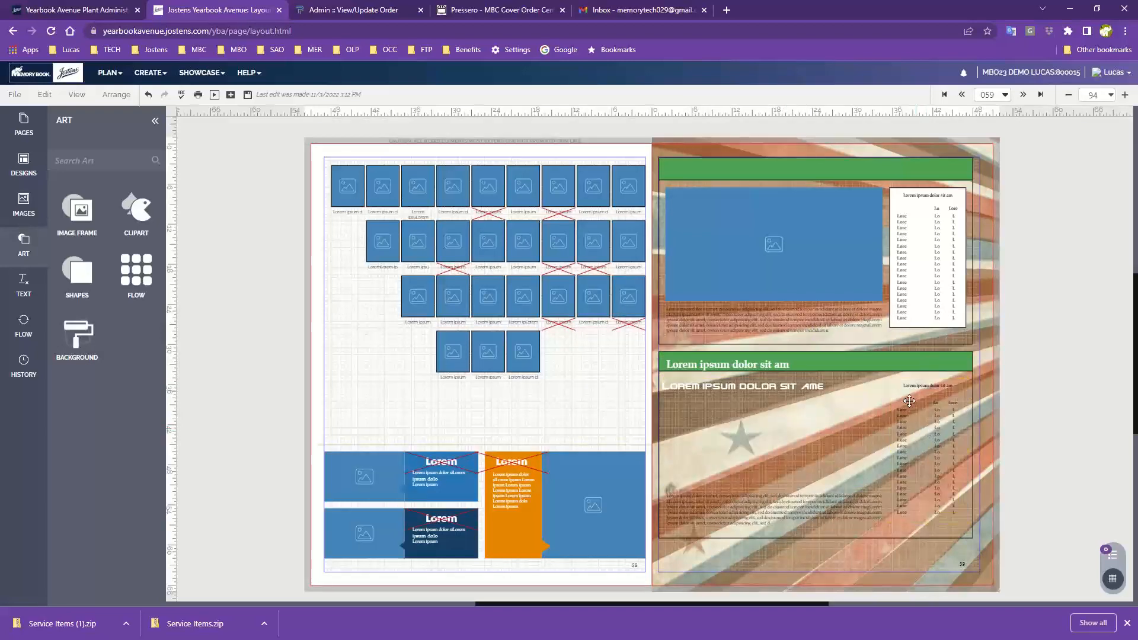
- Extend the AYT Ashley heading's text box downward to near the lower paragraph on page 059
left_click(782, 389)
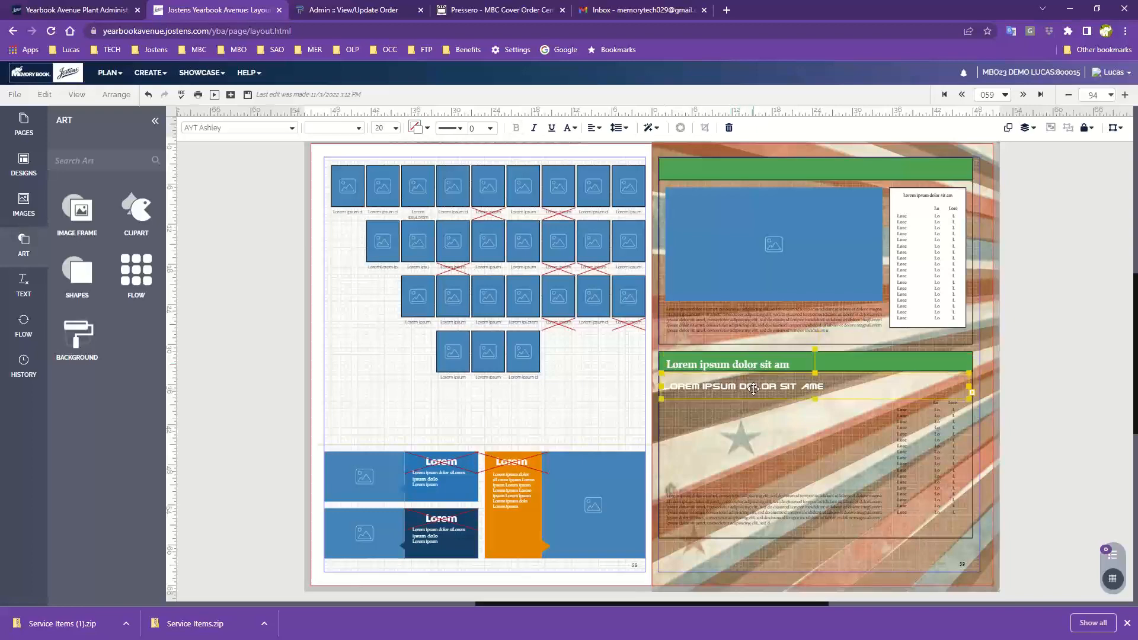
left_click(752, 365)
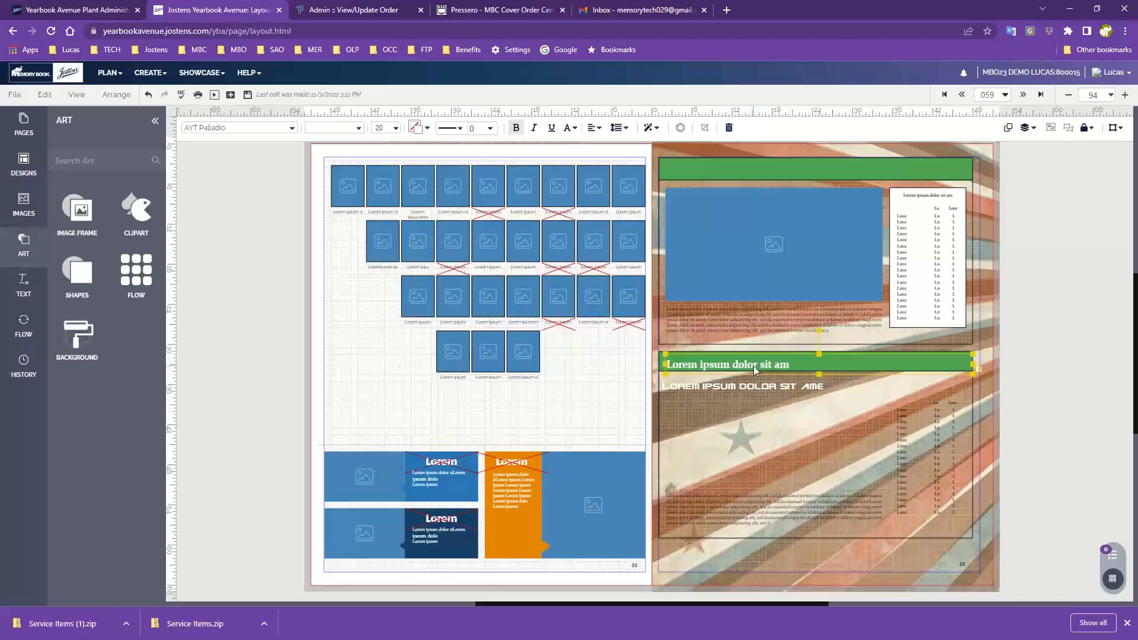
left_click(782, 388)
left_click_drag(817, 404, 816, 473)
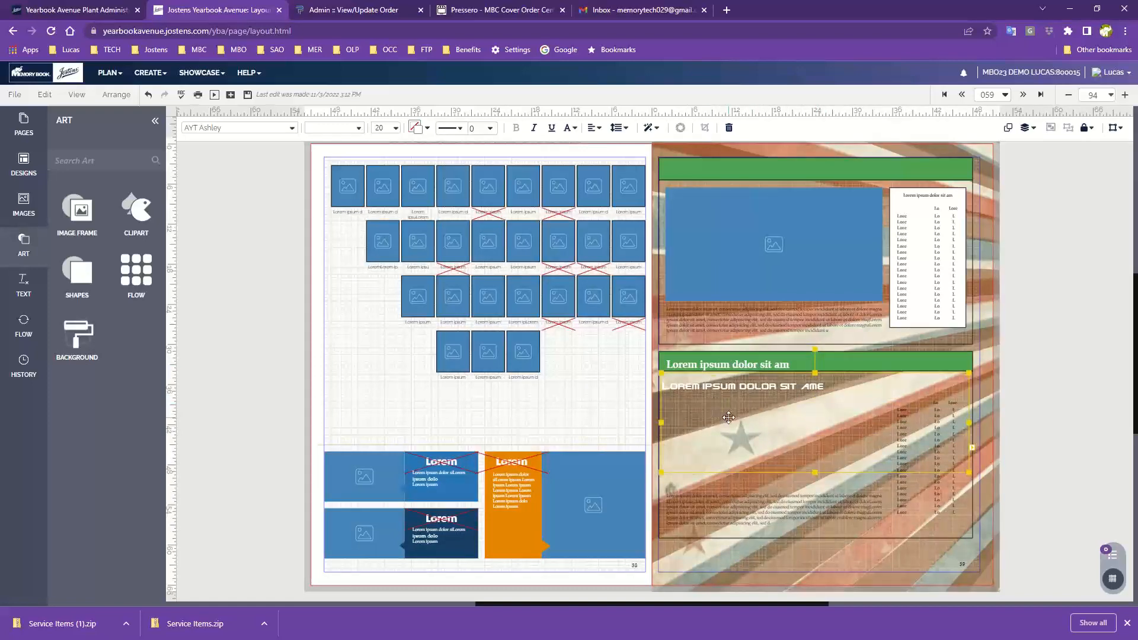
- Center the heading text horizontally in page 059's lower green bar
left_click(1021, 391)
left_click(816, 359)
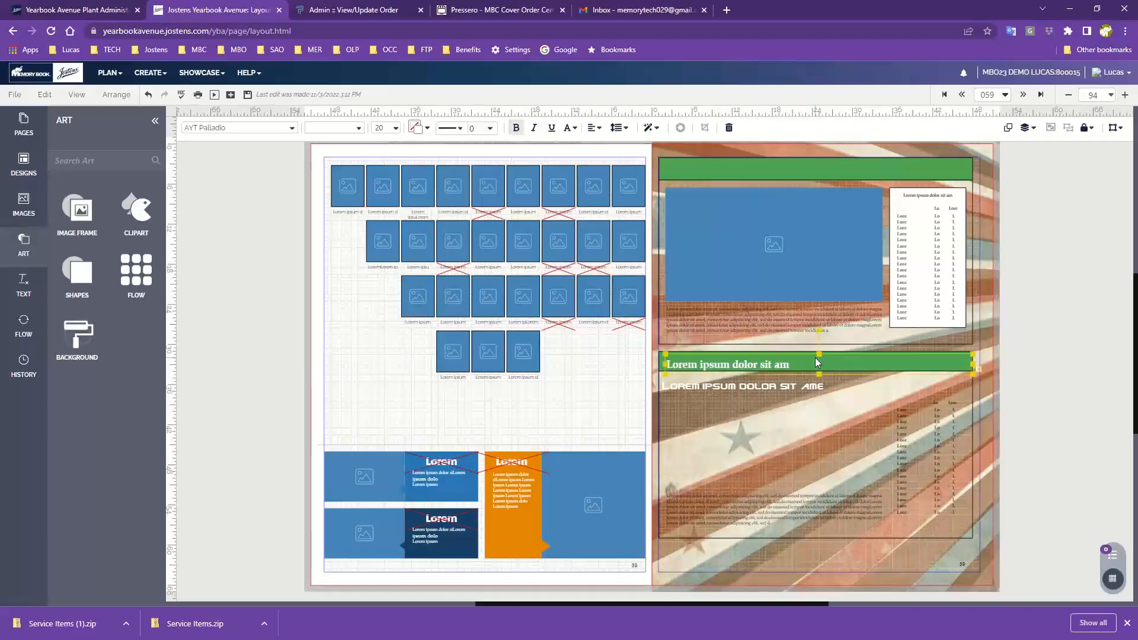
left_click(775, 372)
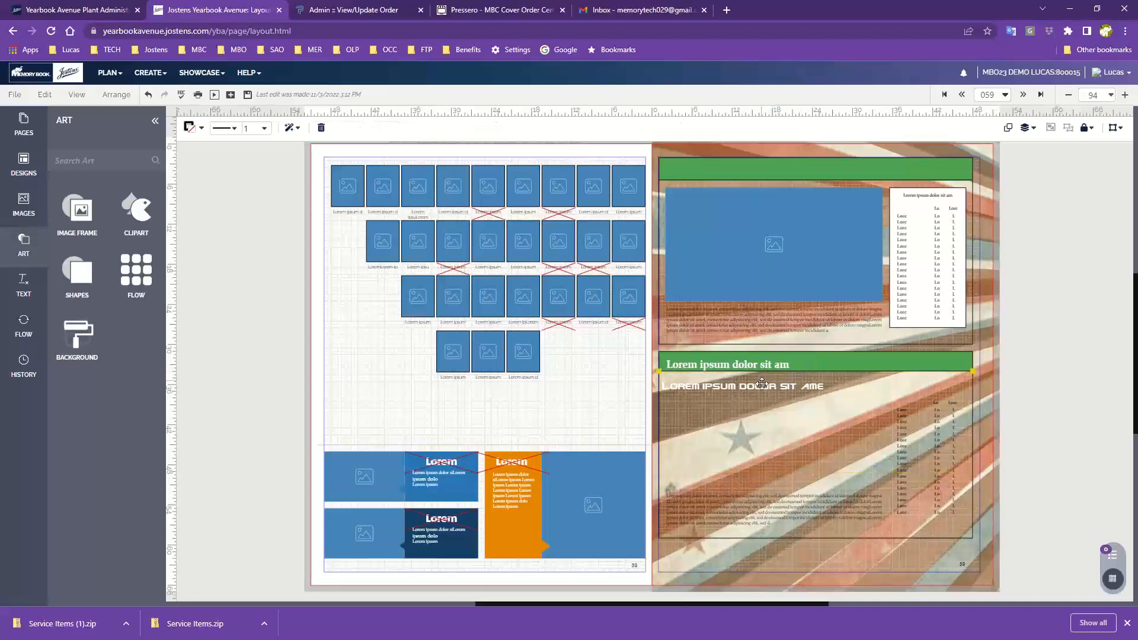
left_click(765, 361)
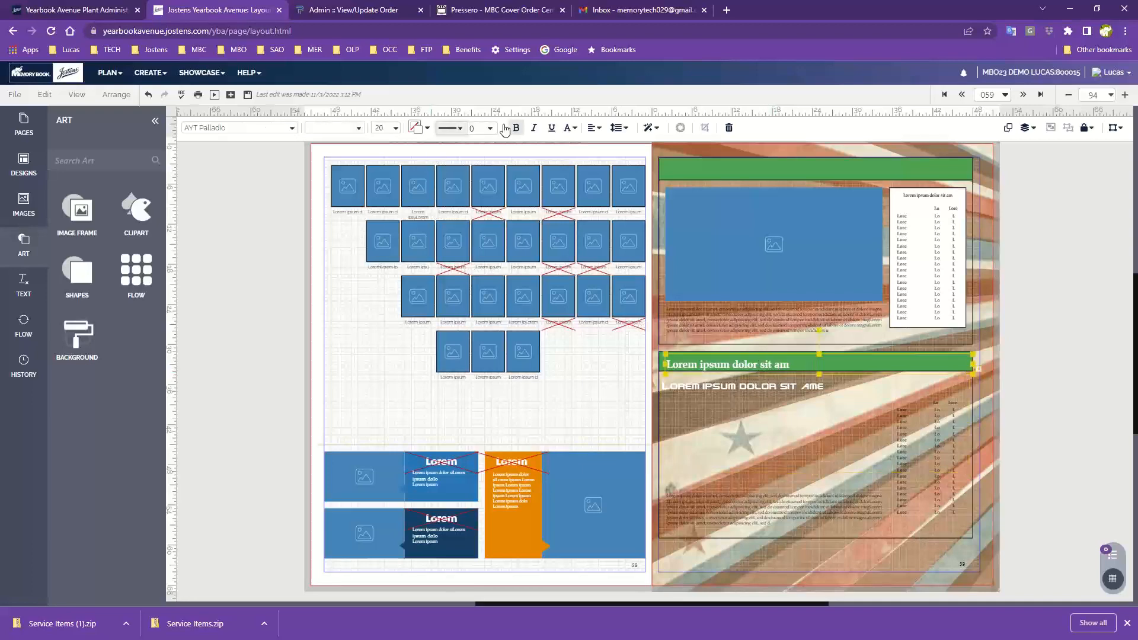
left_click(595, 127)
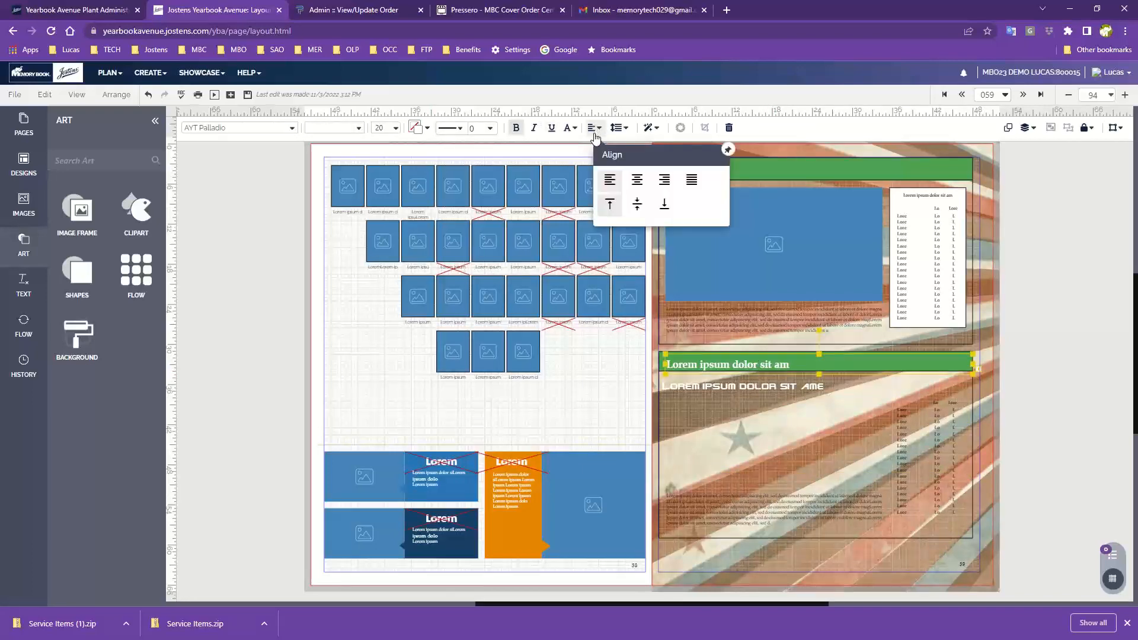
left_click(636, 185)
- Center the AYT Ashley heading text below the lower green bar
left_click(720, 388)
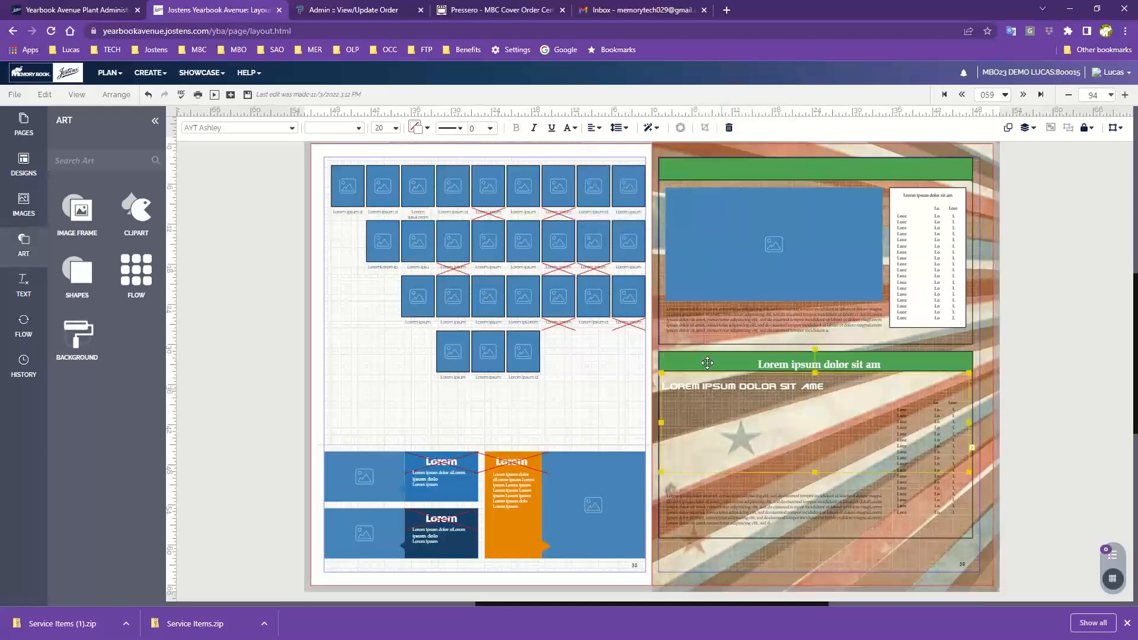
left_click(596, 127)
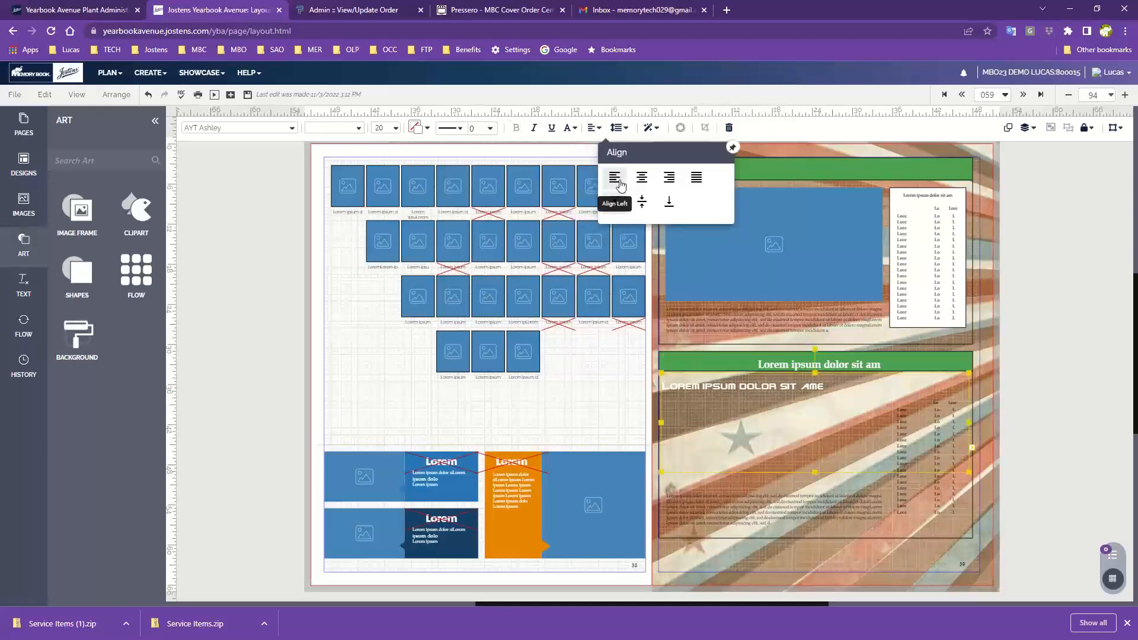
left_click(642, 177)
- Delete the photo frames, text blocks and page number below the portrait rows on the spread's left page
left_click(1042, 315)
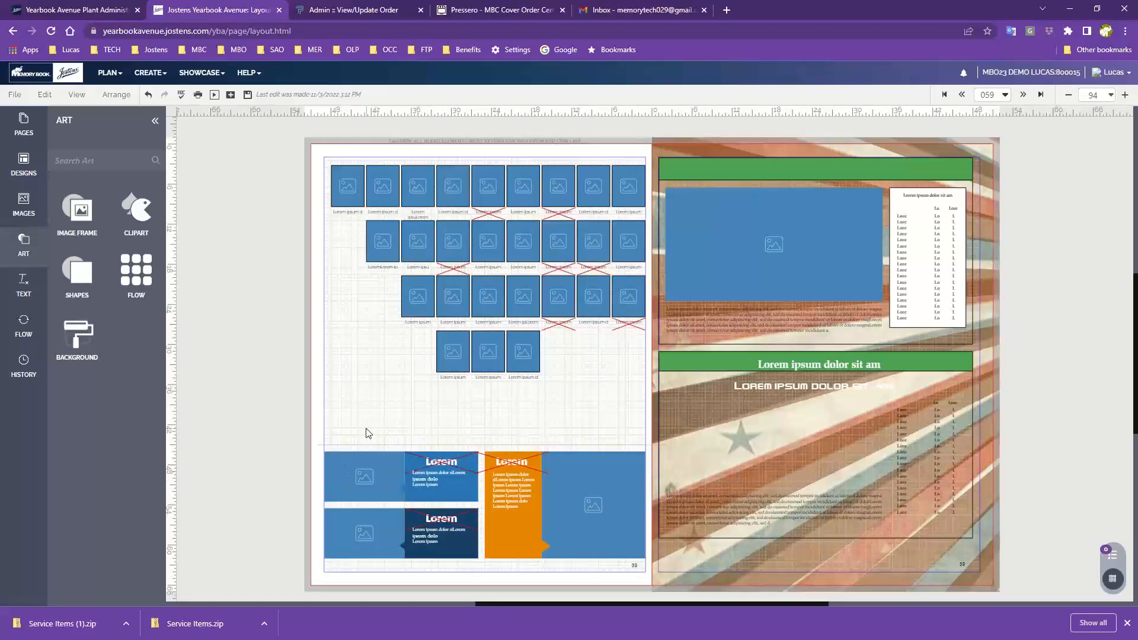
left_click_drag(428, 521, 651, 570)
key("Delete")
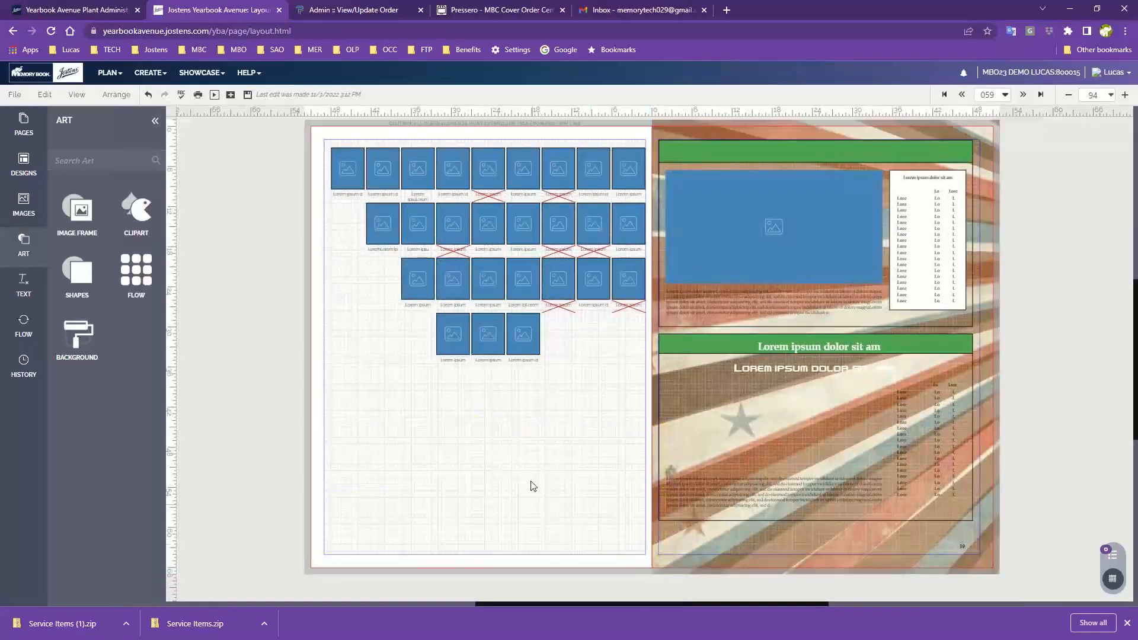
- Add a page number in the left page's lower outer corner and shift it right along the bottom margin
left_click(1125, 95)
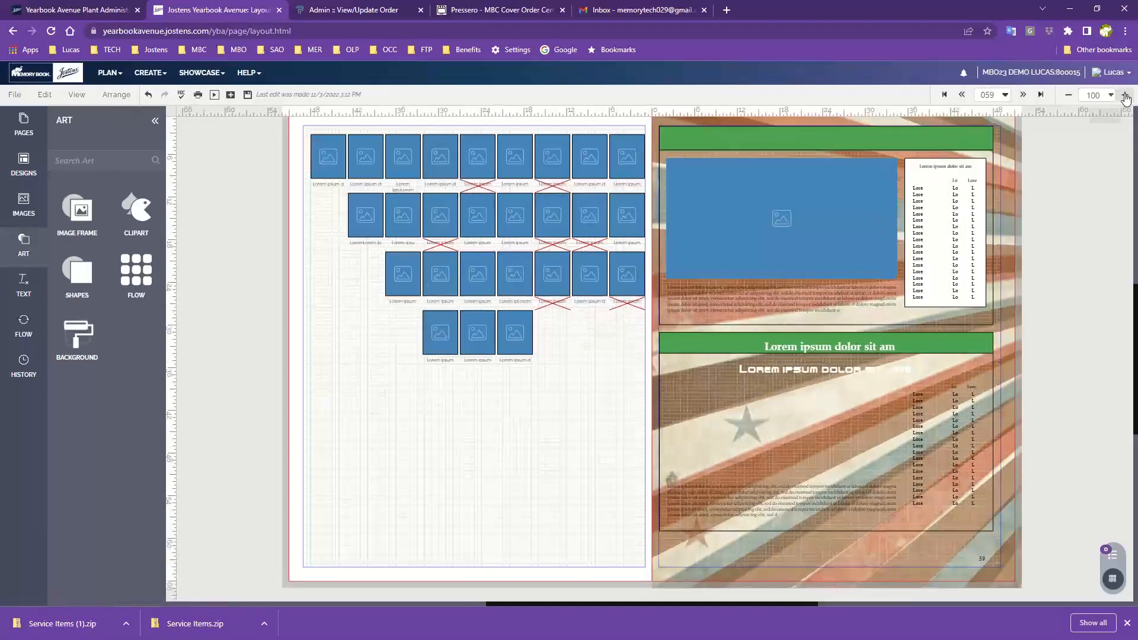
left_click(1125, 94)
left_click(1125, 95)
left_click_drag(464, 431, 757, 206)
left_click_drag(564, 355, 871, 213)
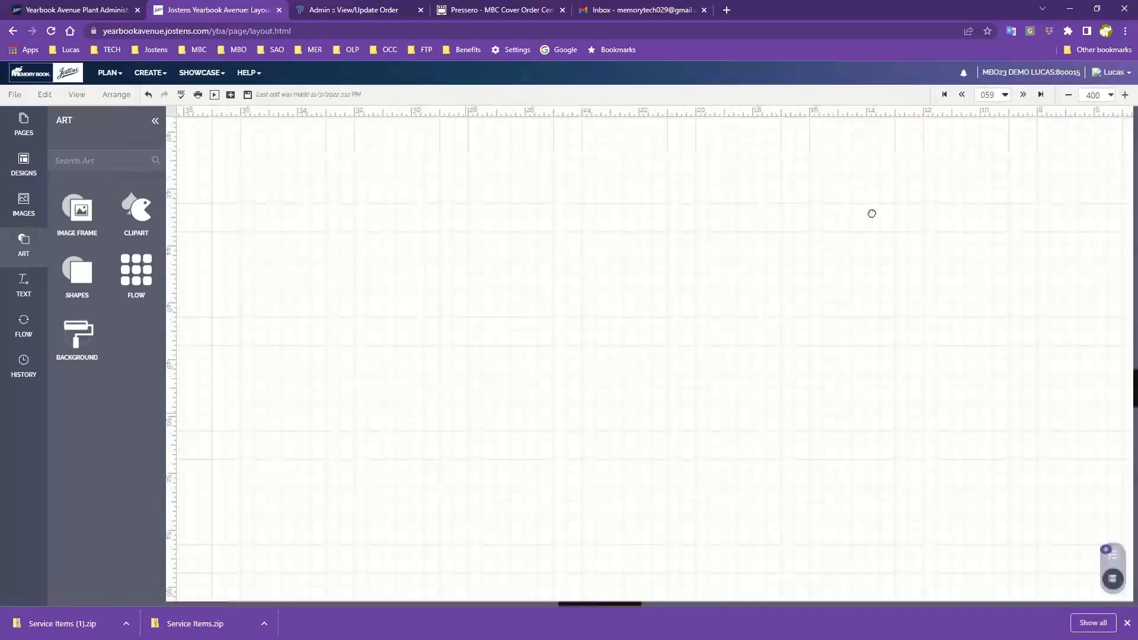
left_click_drag(383, 543, 734, 314)
left_click_drag(585, 490, 580, 385)
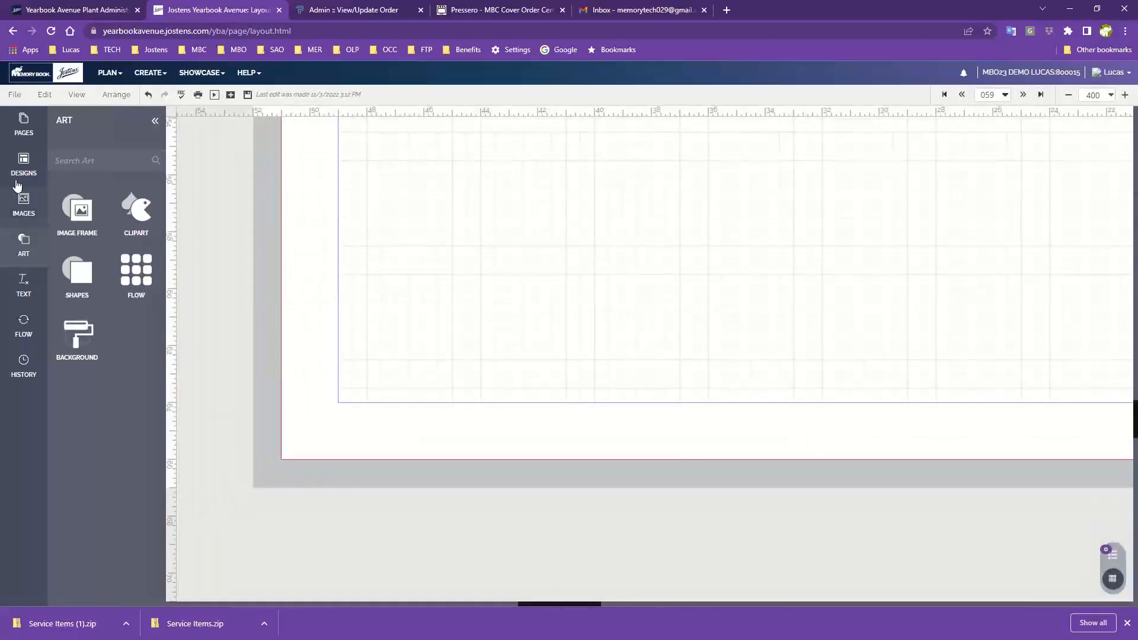
left_click(18, 285)
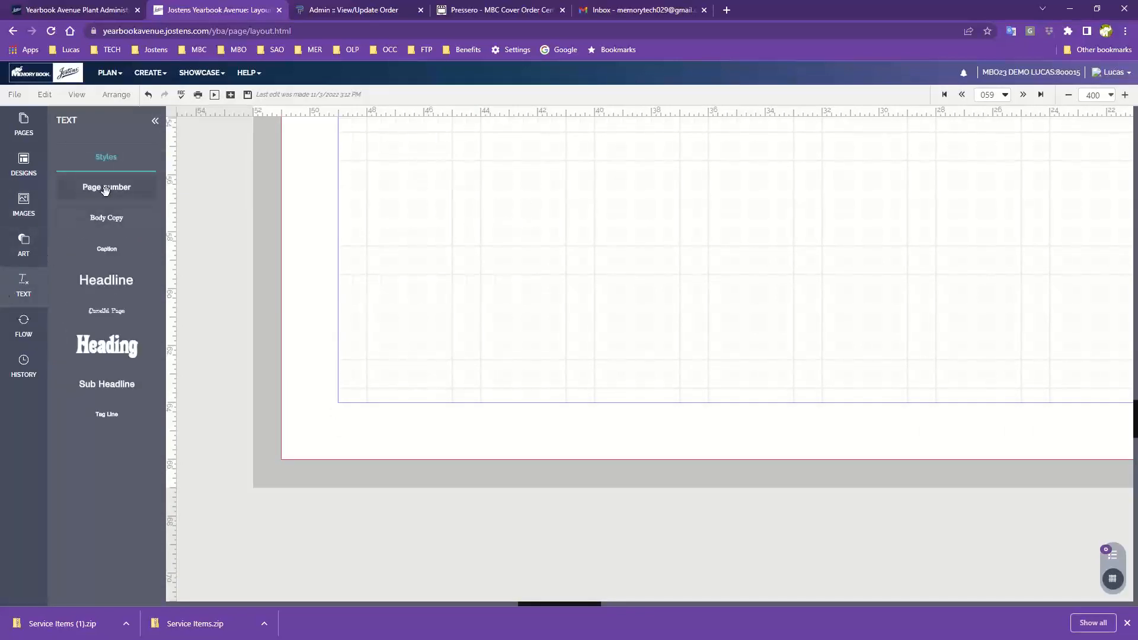
left_click_drag(110, 191, 539, 252)
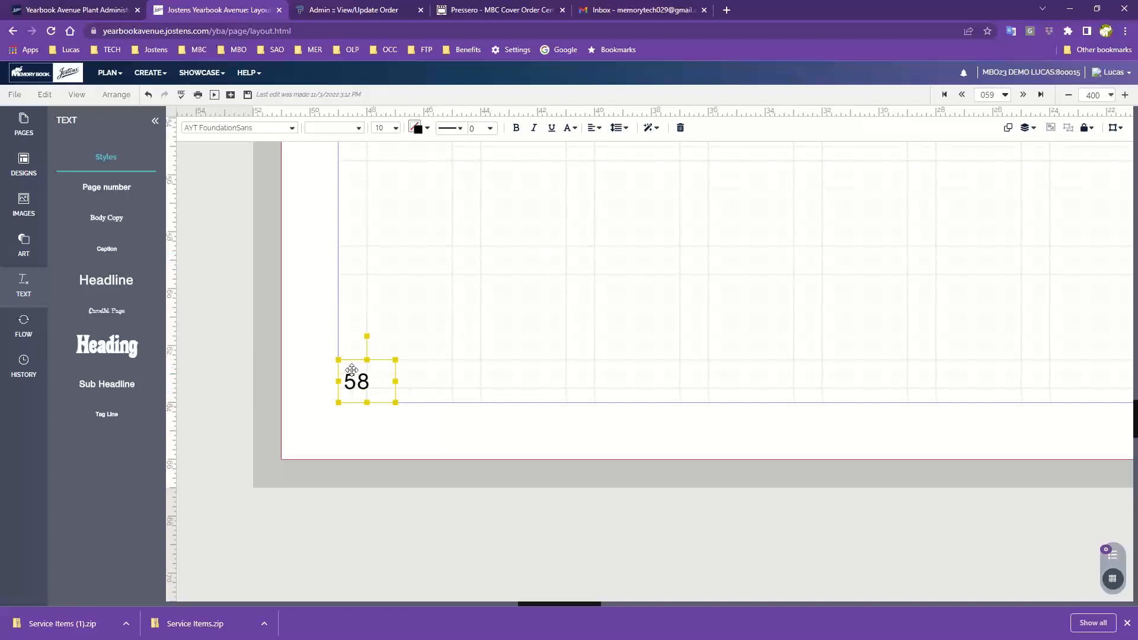
left_click(467, 384)
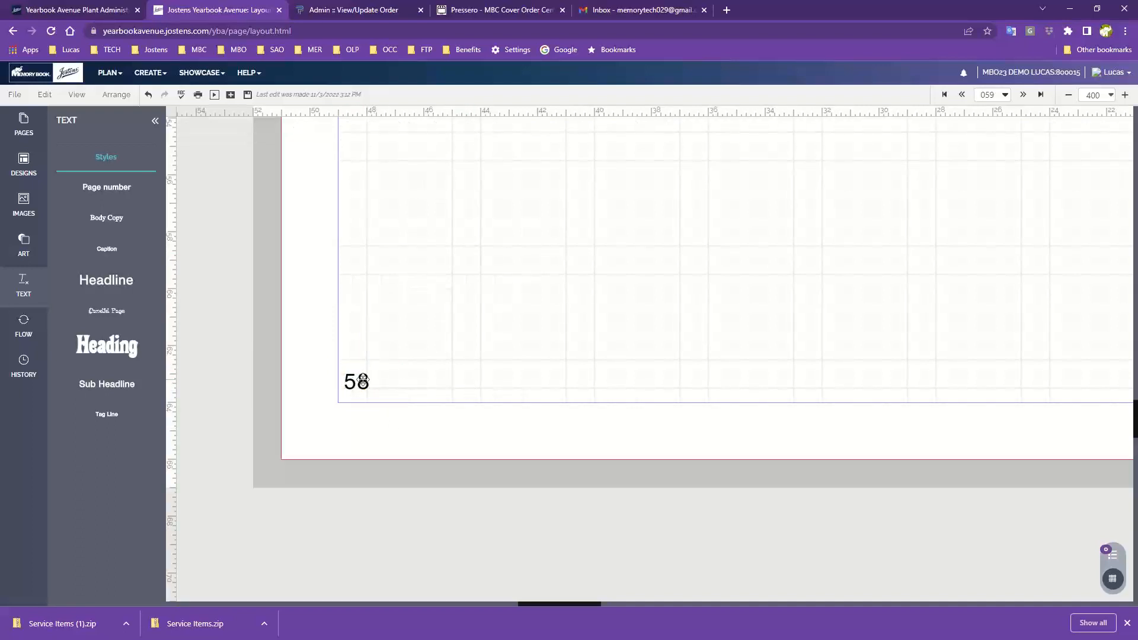
left_click_drag(363, 381, 824, 374)
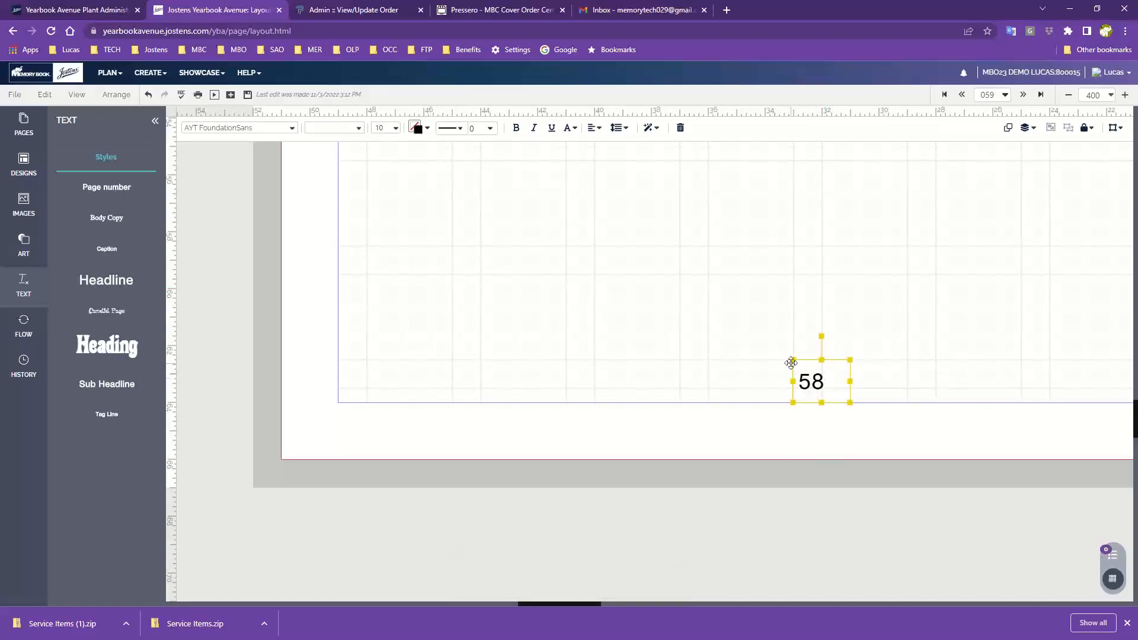
- Give the page number SP Jade text and a black shape fill, and move it slightly above the bottom margin
left_click(417, 127)
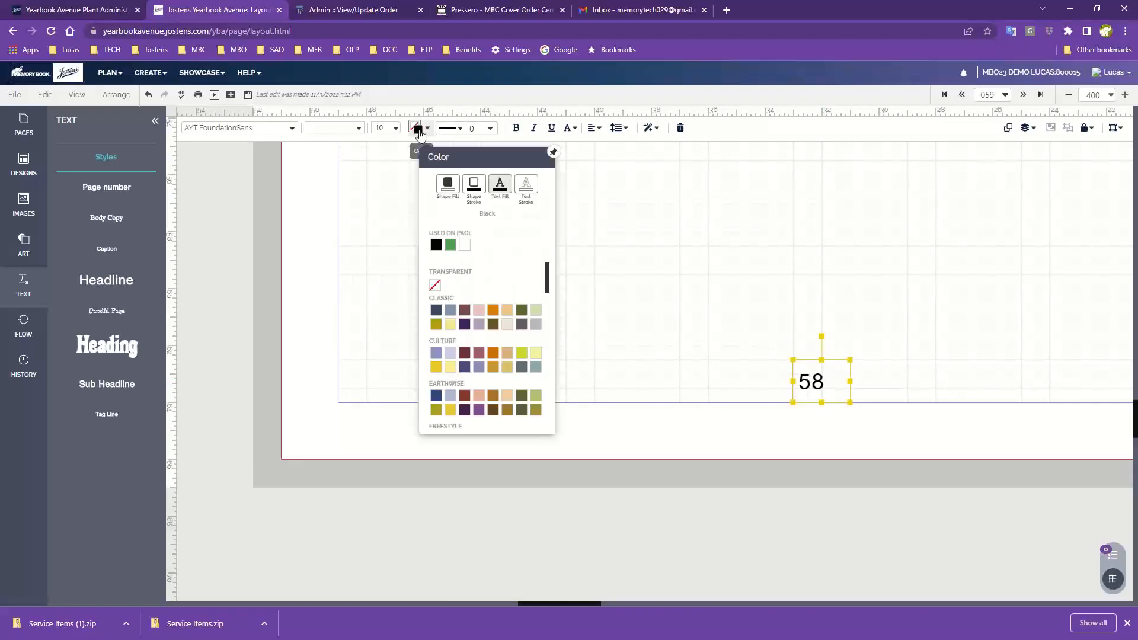
left_click(450, 244)
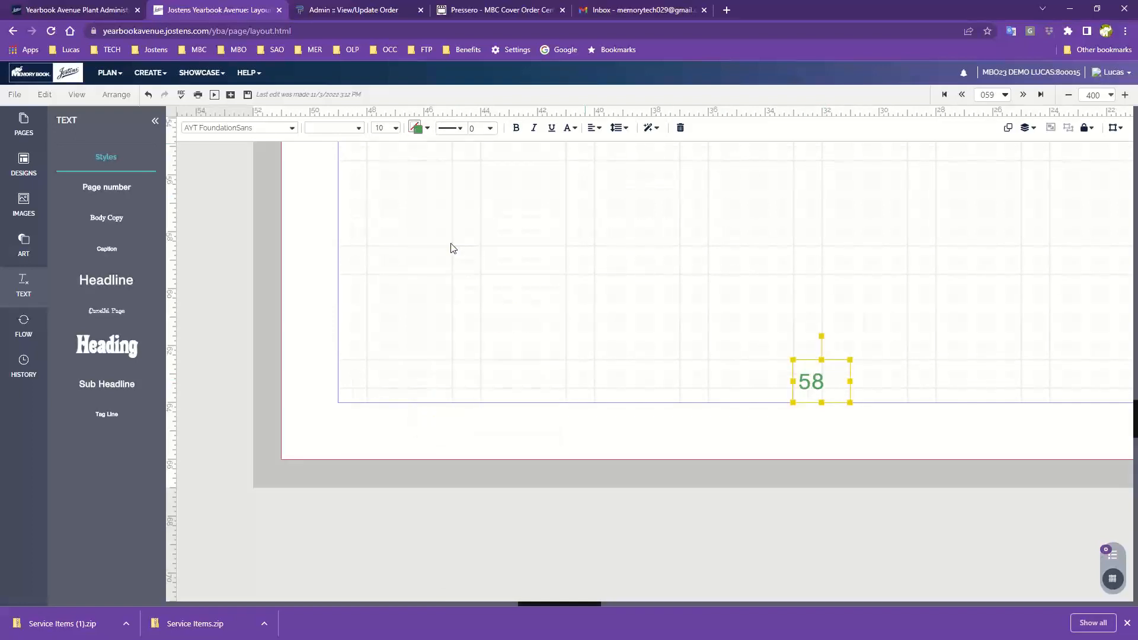
left_click(418, 132)
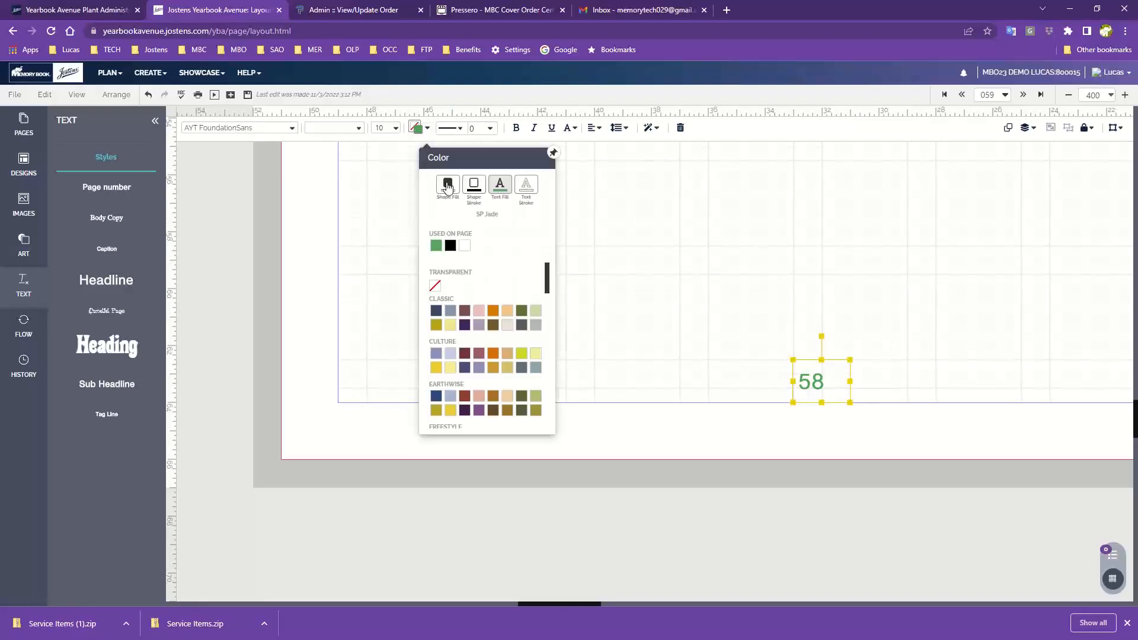
left_click(448, 186)
left_click(450, 245)
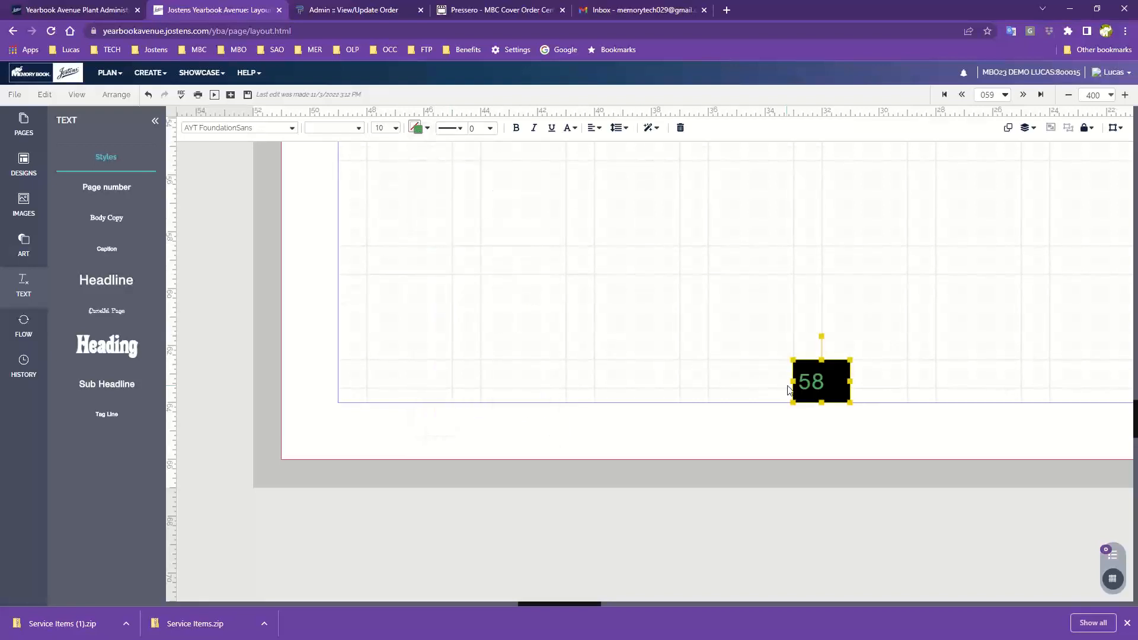
left_click_drag(834, 380, 816, 326)
left_click(465, 477)
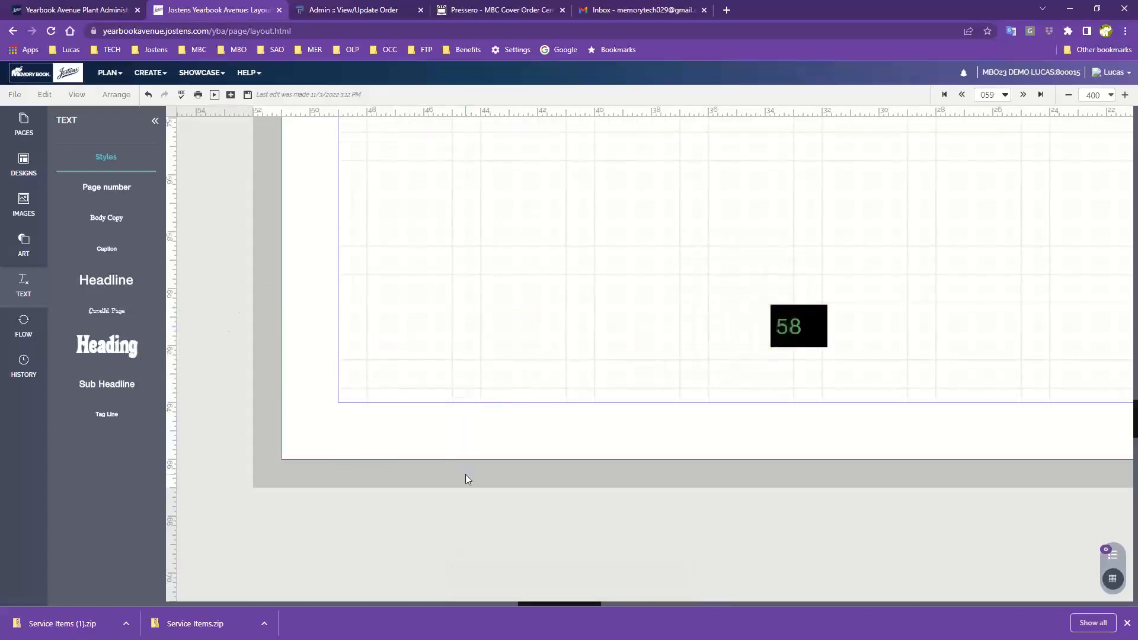
- Add a circle shape in the left page's lower outer corner, extending to the bleed edges
left_click(22, 205)
left_click(24, 243)
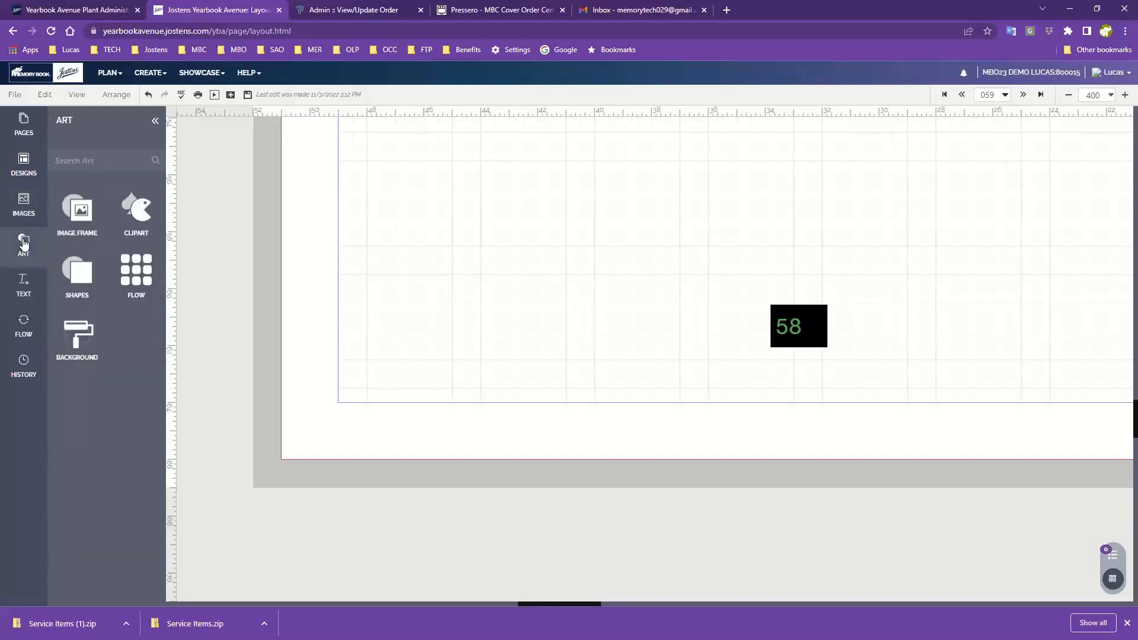
left_click(80, 272)
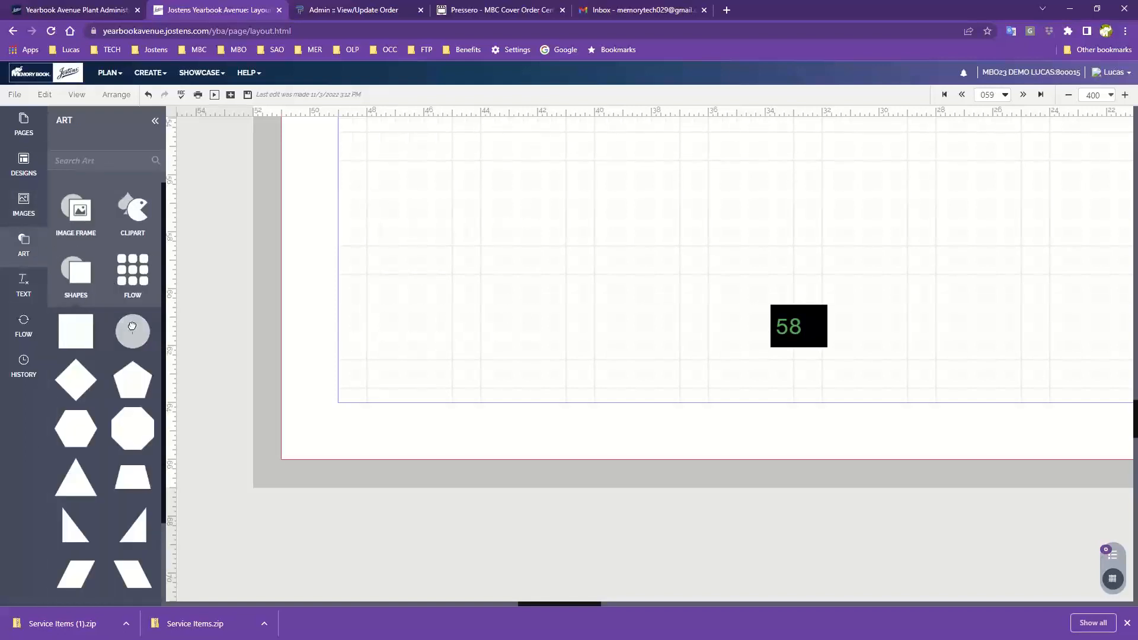
left_click_drag(133, 331, 413, 284)
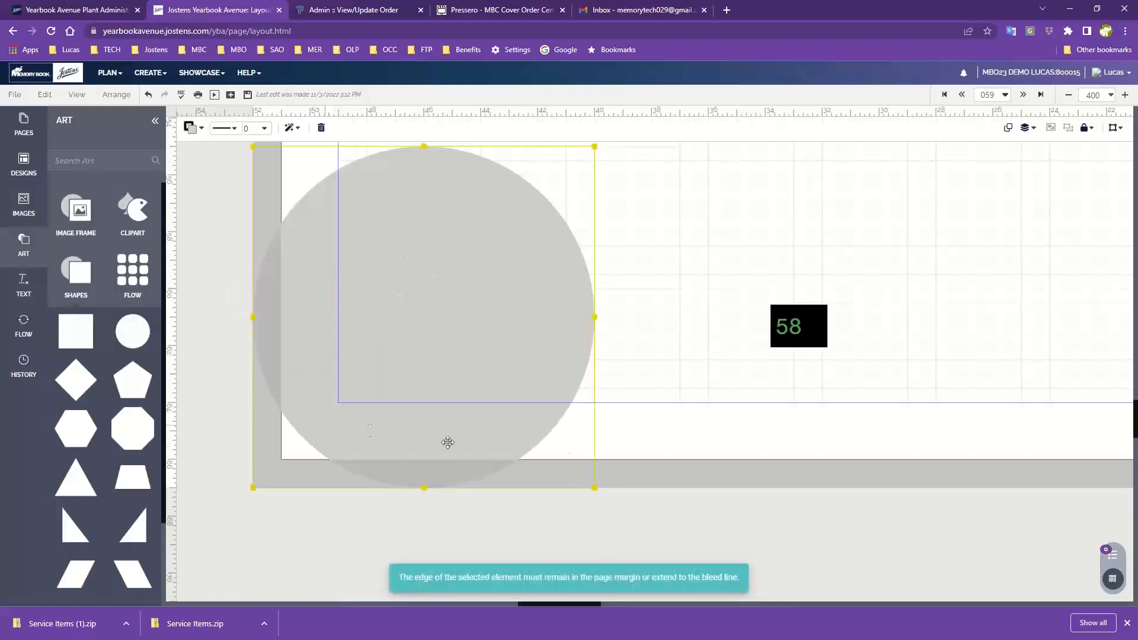
- Set the page number's text fill to white and its shape fill to transparent
left_click(800, 328)
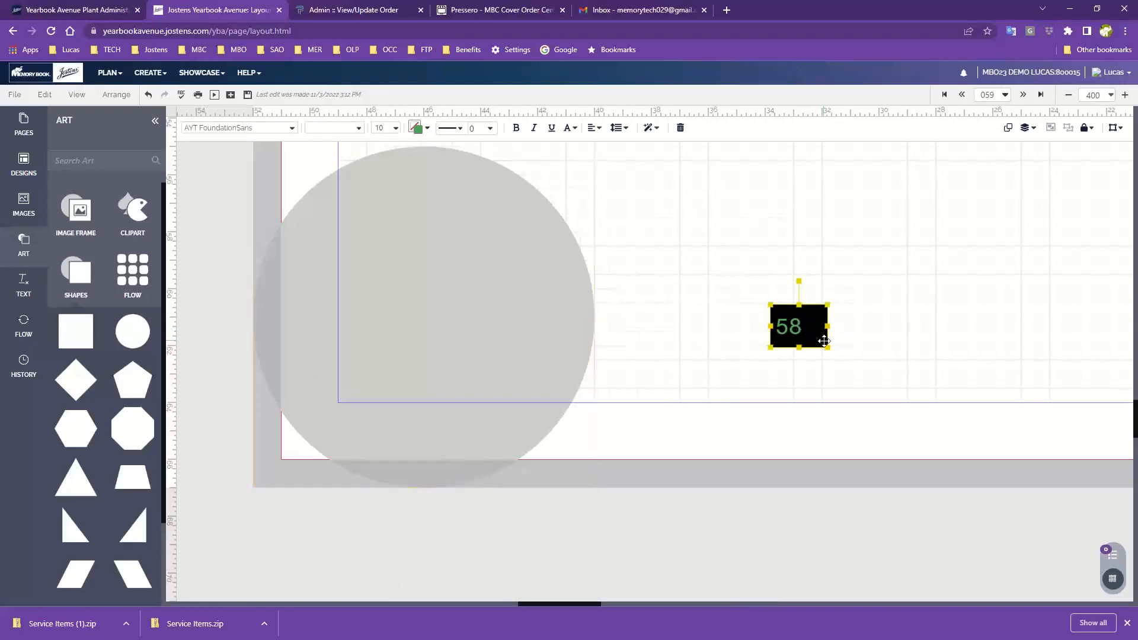
left_click(418, 128)
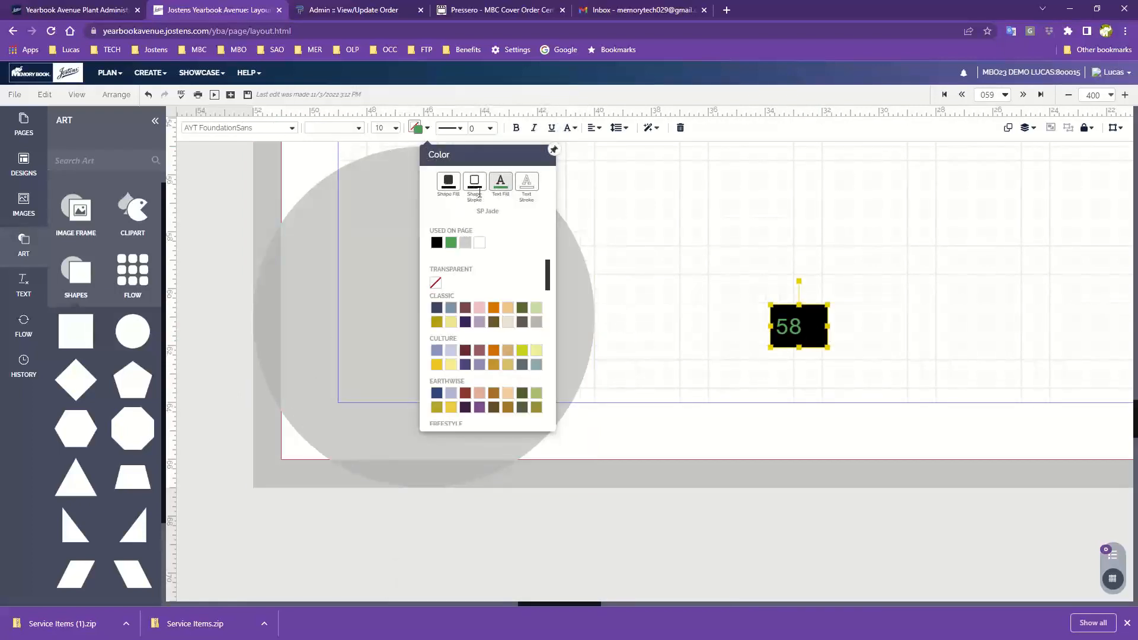
left_click(482, 244)
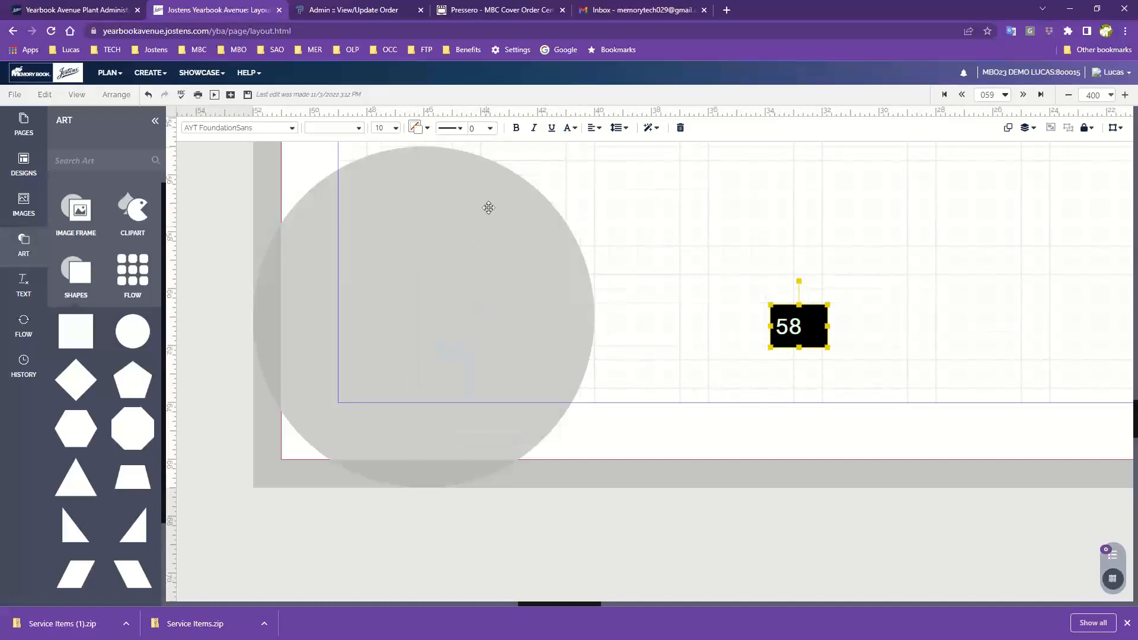
left_click(416, 129)
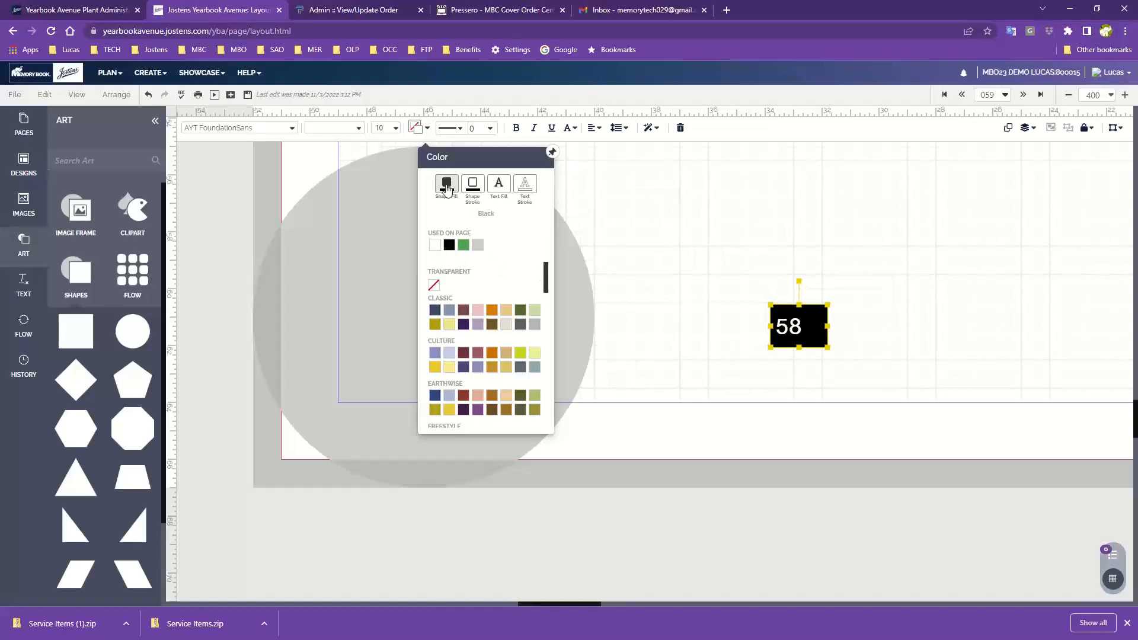
left_click(433, 285)
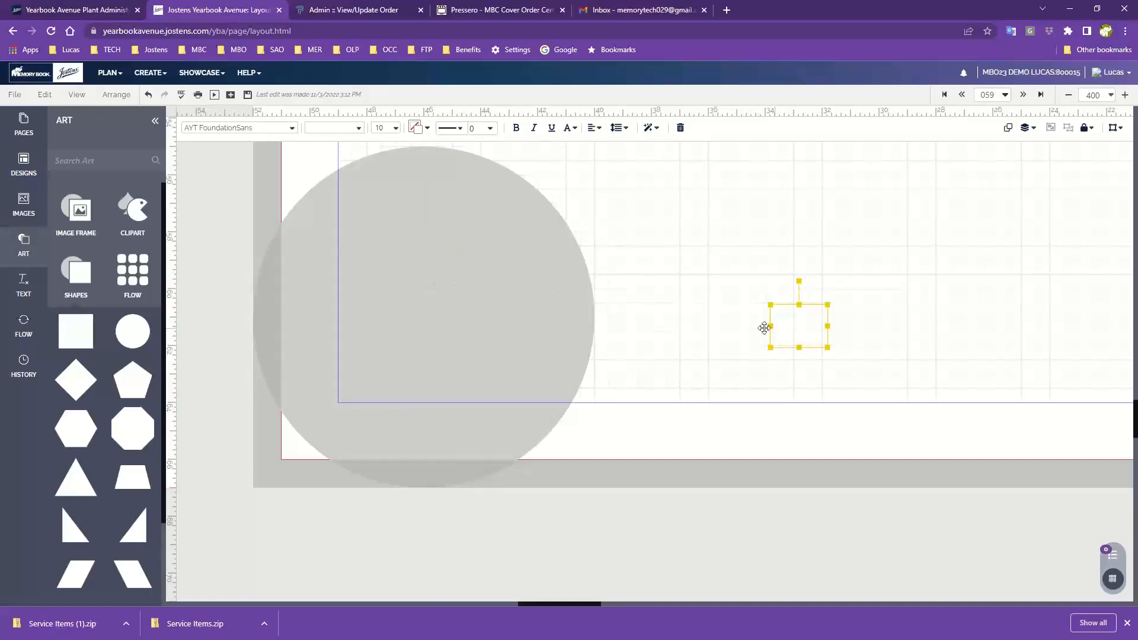
- Place the page number on the gray circle with an enlarged text box and a font size of 48
left_click_drag(764, 327, 354, 227)
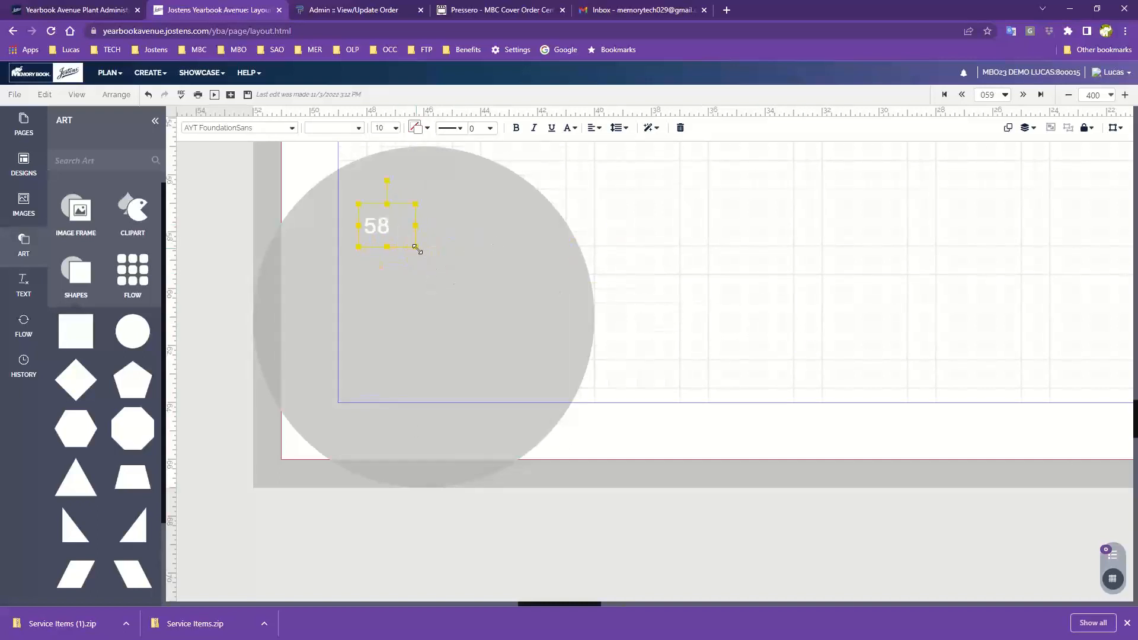
left_click_drag(417, 249, 554, 369)
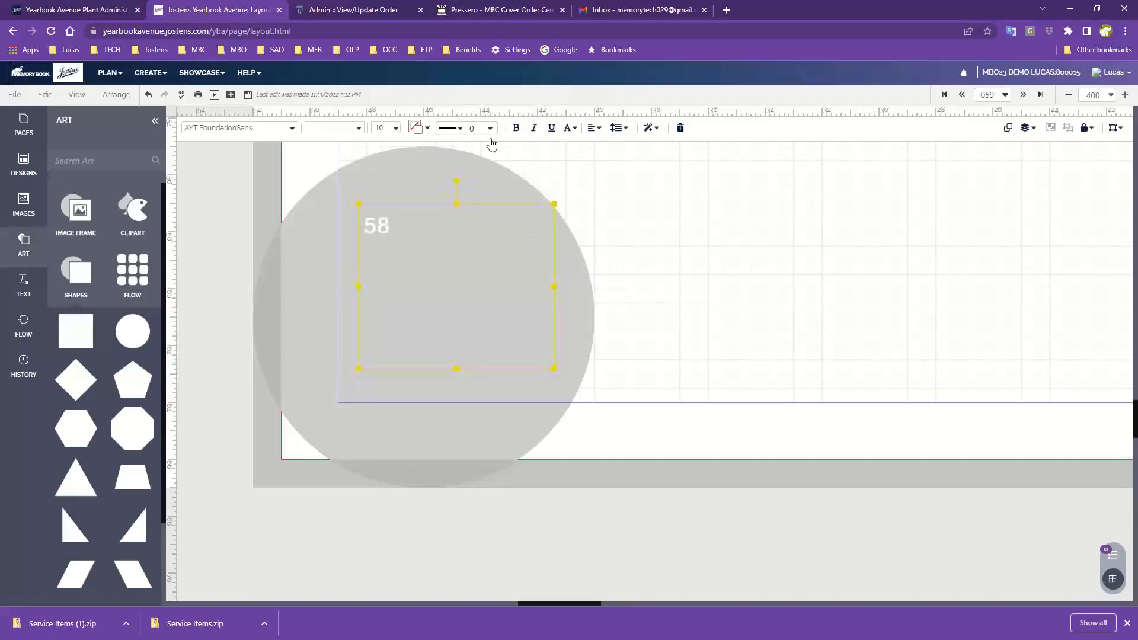
left_click(389, 128)
left_click(418, 414)
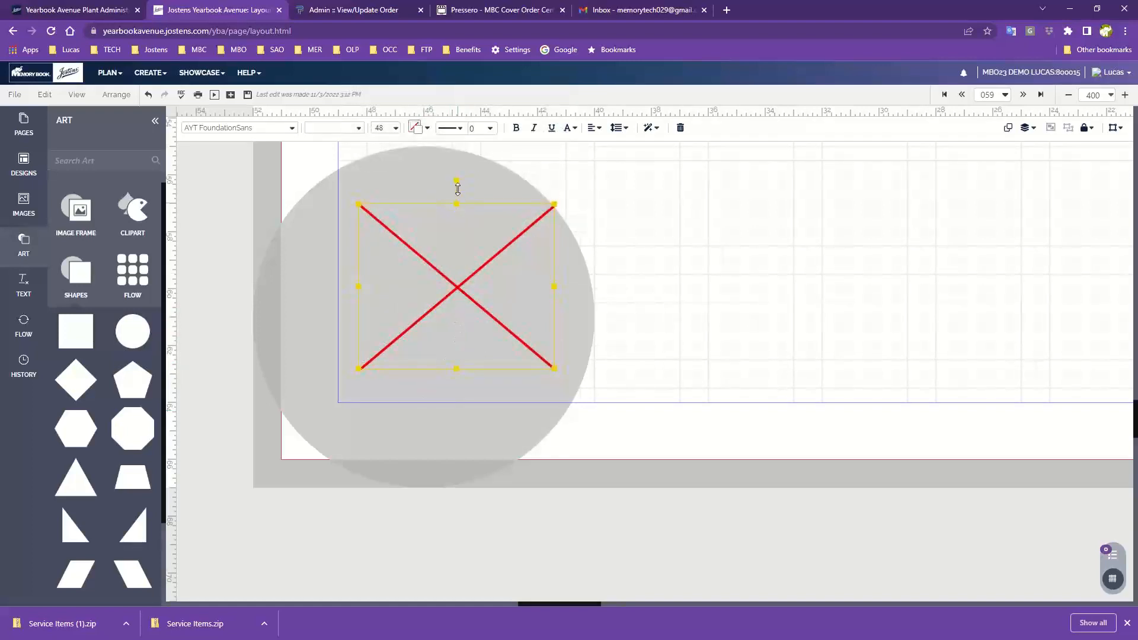
mouse_move(458, 188)
left_mouse_down()
mouse_move(457, 177)
mouse_move(459, 195)
left_mouse_up()
left_click_drag(465, 269, 457, 289)
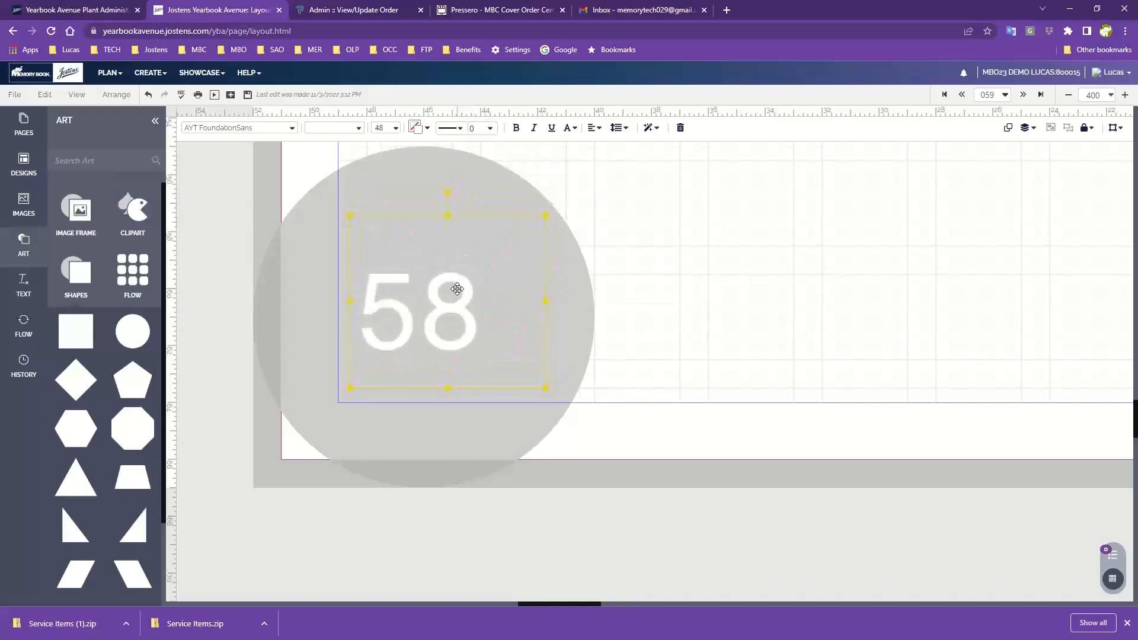
- Check the page number and circle against the full spread of pages 58 and 59 and save the layout
left_click(825, 325)
key("ctrl+minus")
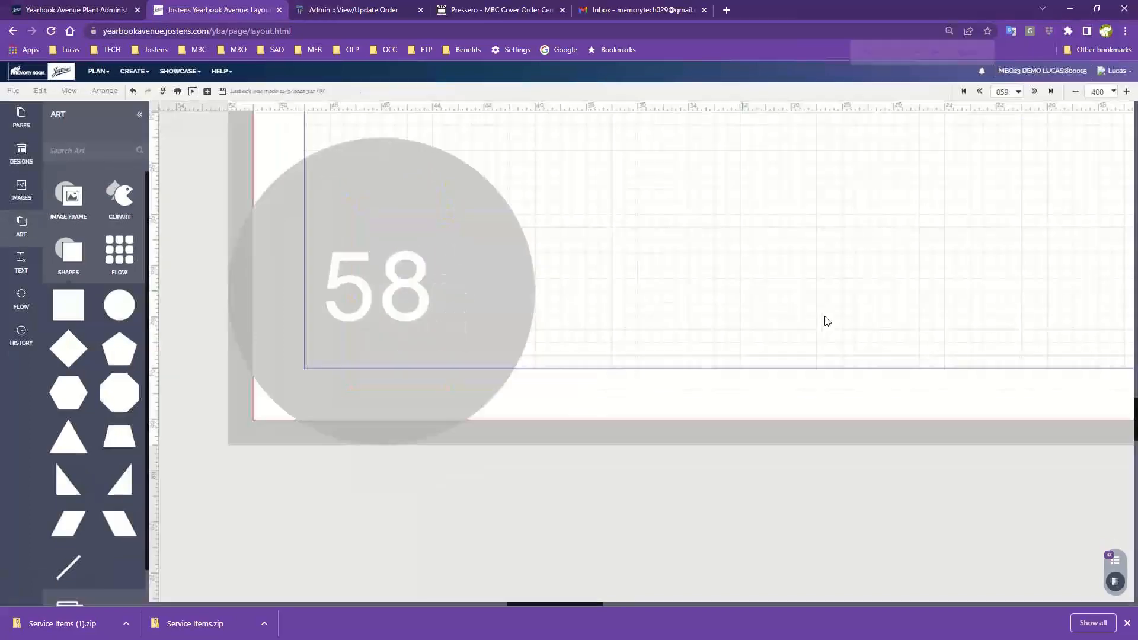
left_click(1074, 92)
left_click(1075, 92)
left_click(1074, 92)
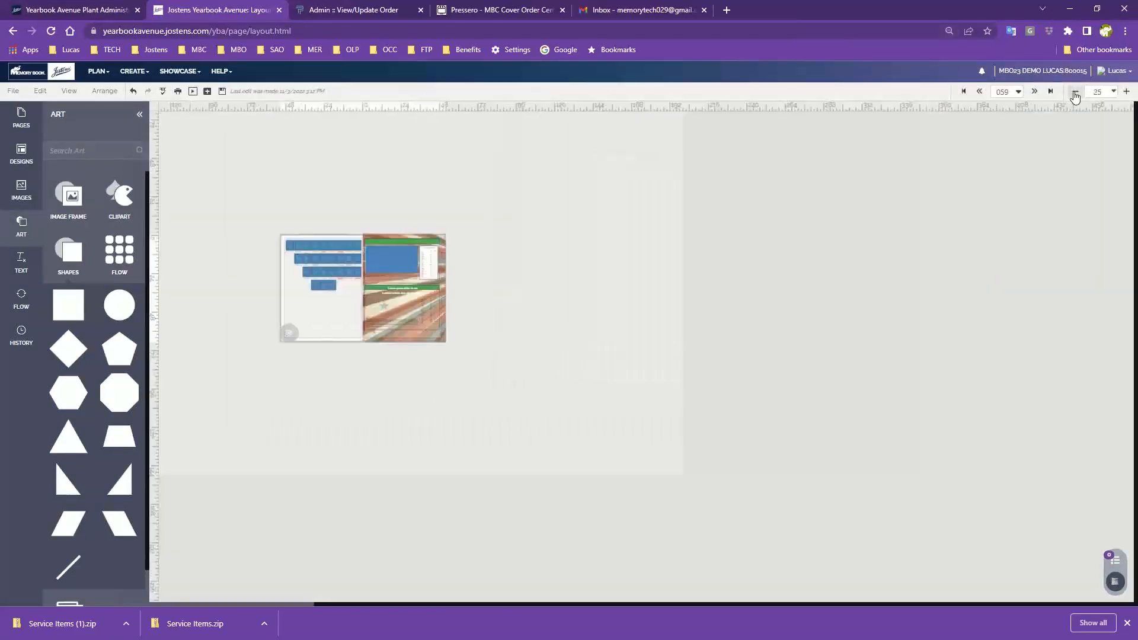
left_click(1126, 92)
left_click(1127, 91)
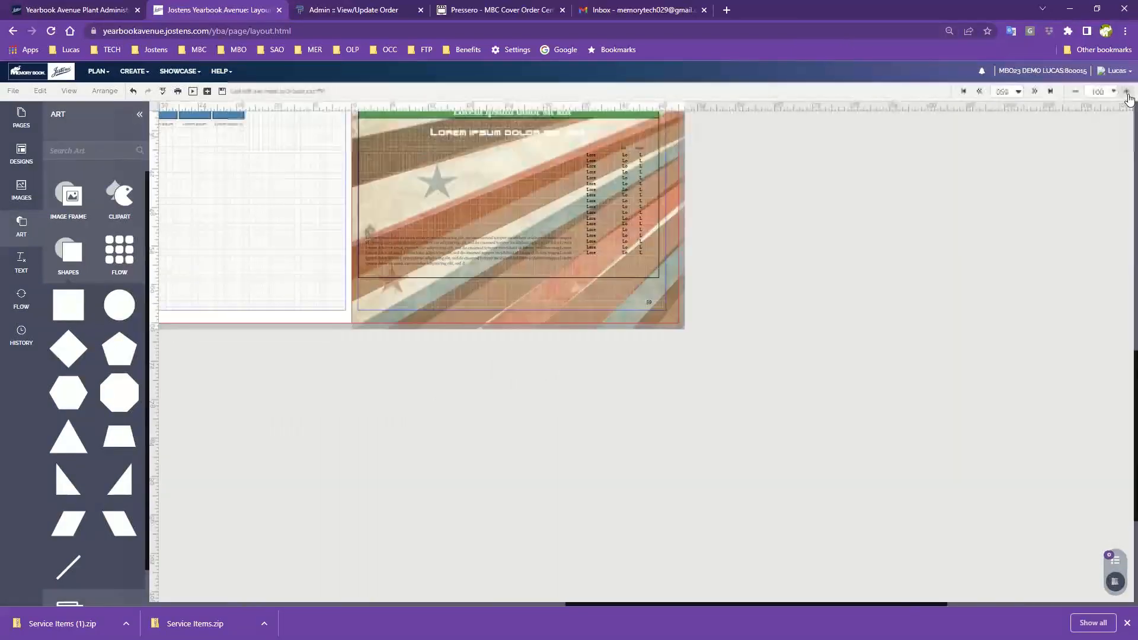
left_click_drag(433, 249, 780, 454)
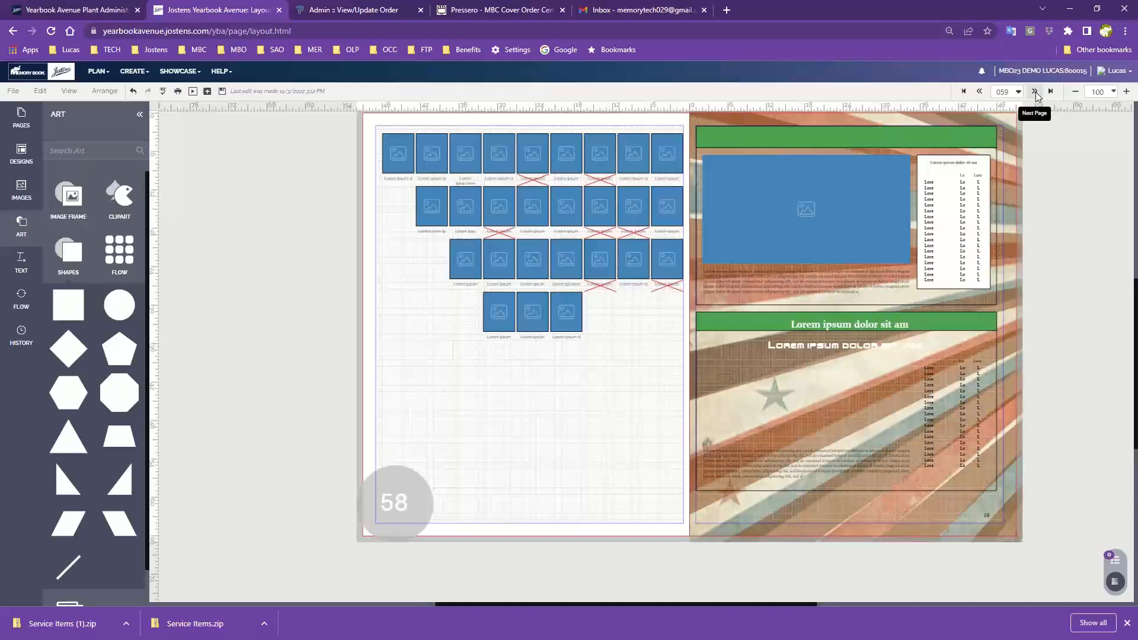
left_click(221, 90)
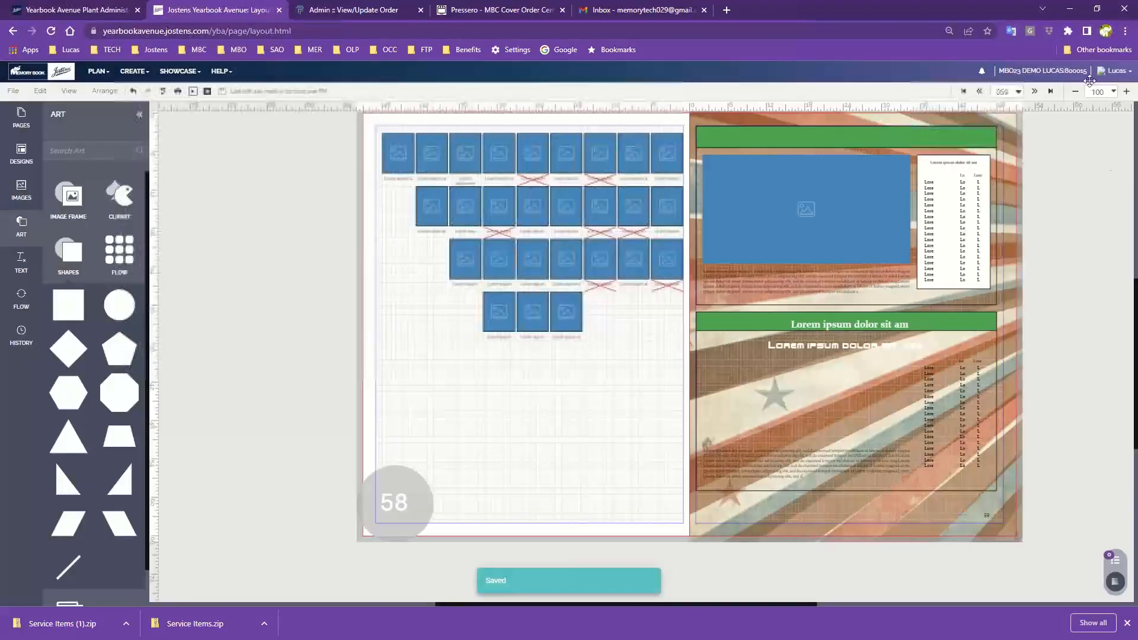
key("ctrl+plus")
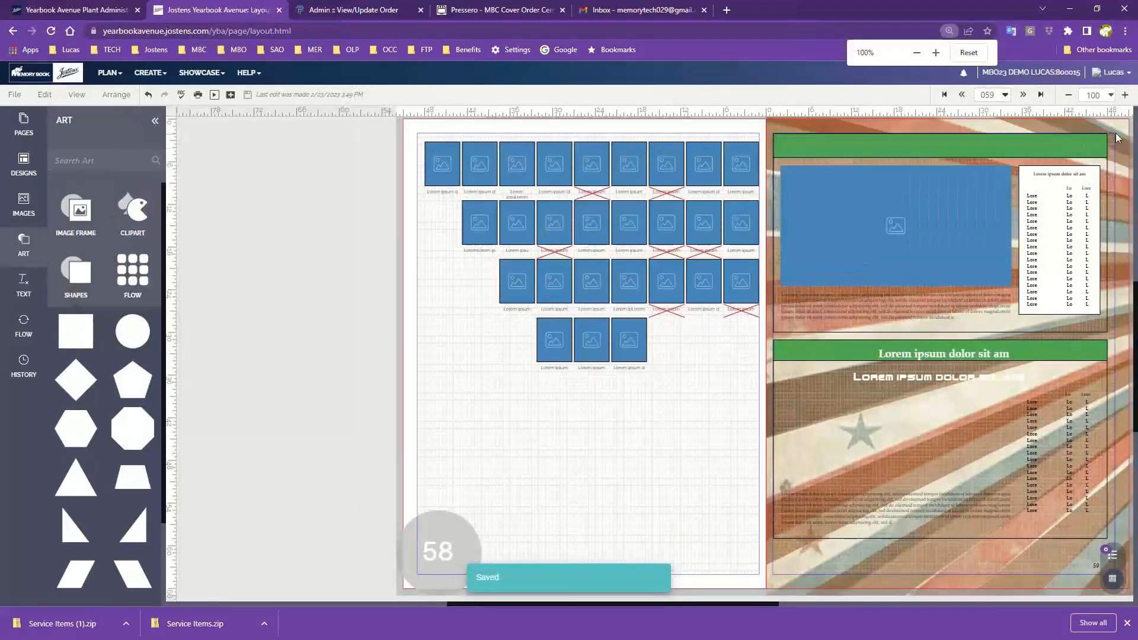
- Open the spread of pages 70 and 71 and examine how the photo collage sits against the margins and bleed
left_click(24, 124)
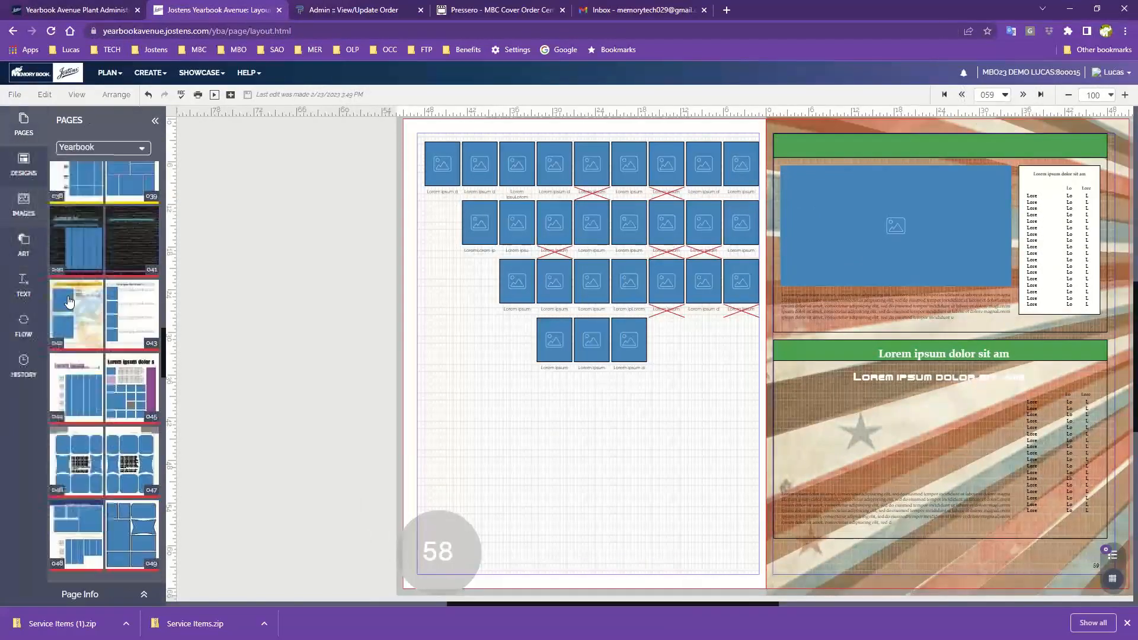
scroll(125, 495, "down", 5)
left_click(73, 284)
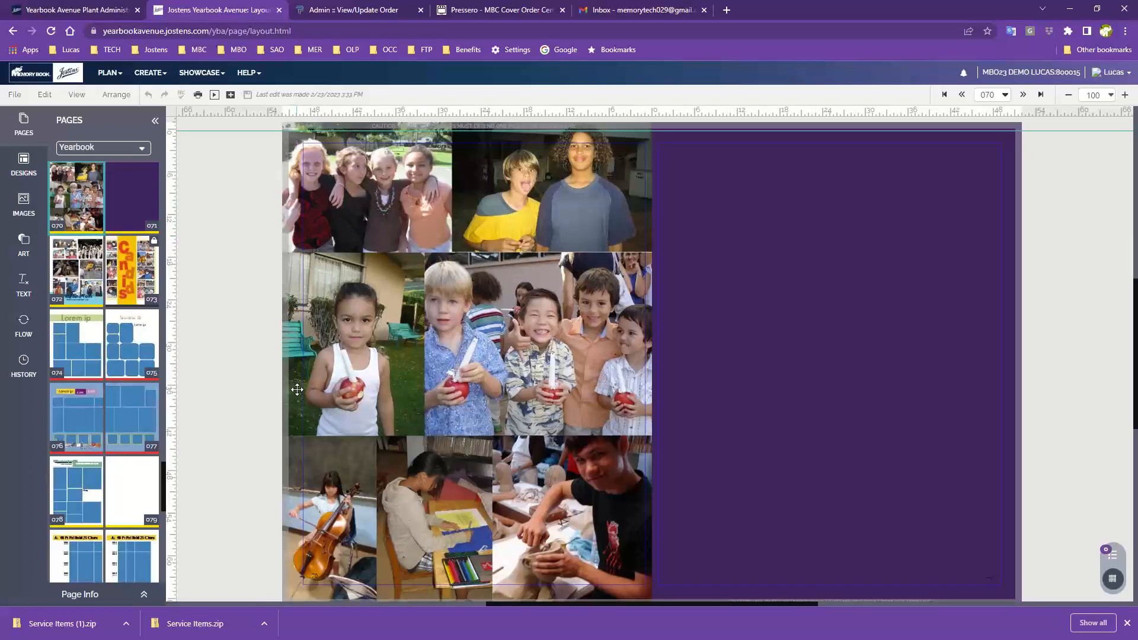
scroll(297, 388, "up", 1)
scroll(298, 388, "down", 3)
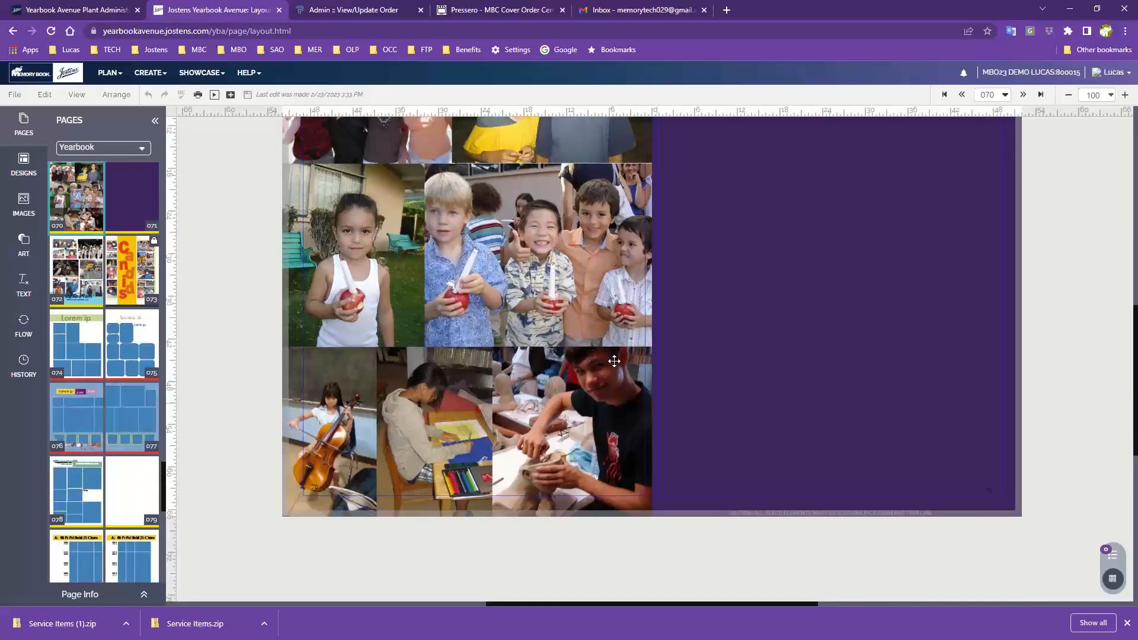
scroll(425, 464, "up", 3)
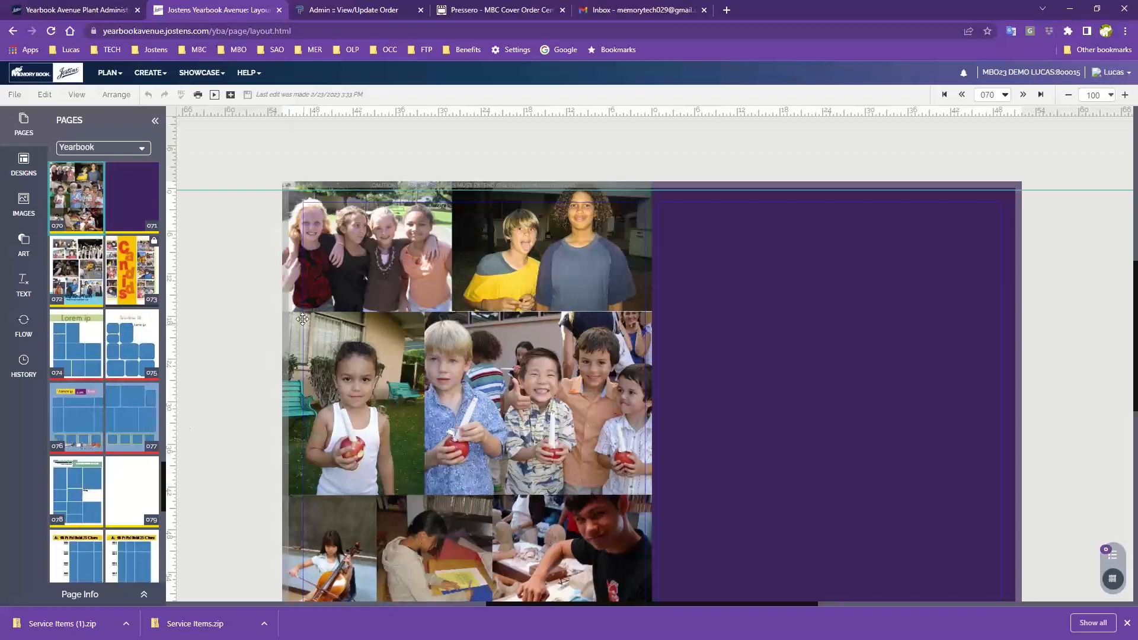
scroll(288, 525, "down", 1)
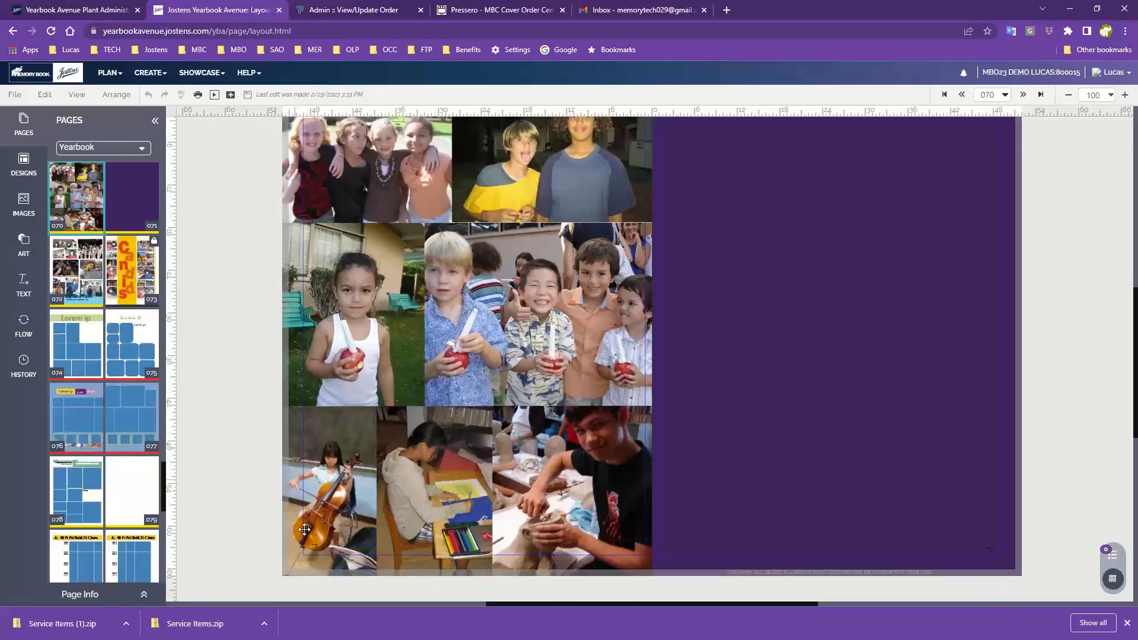